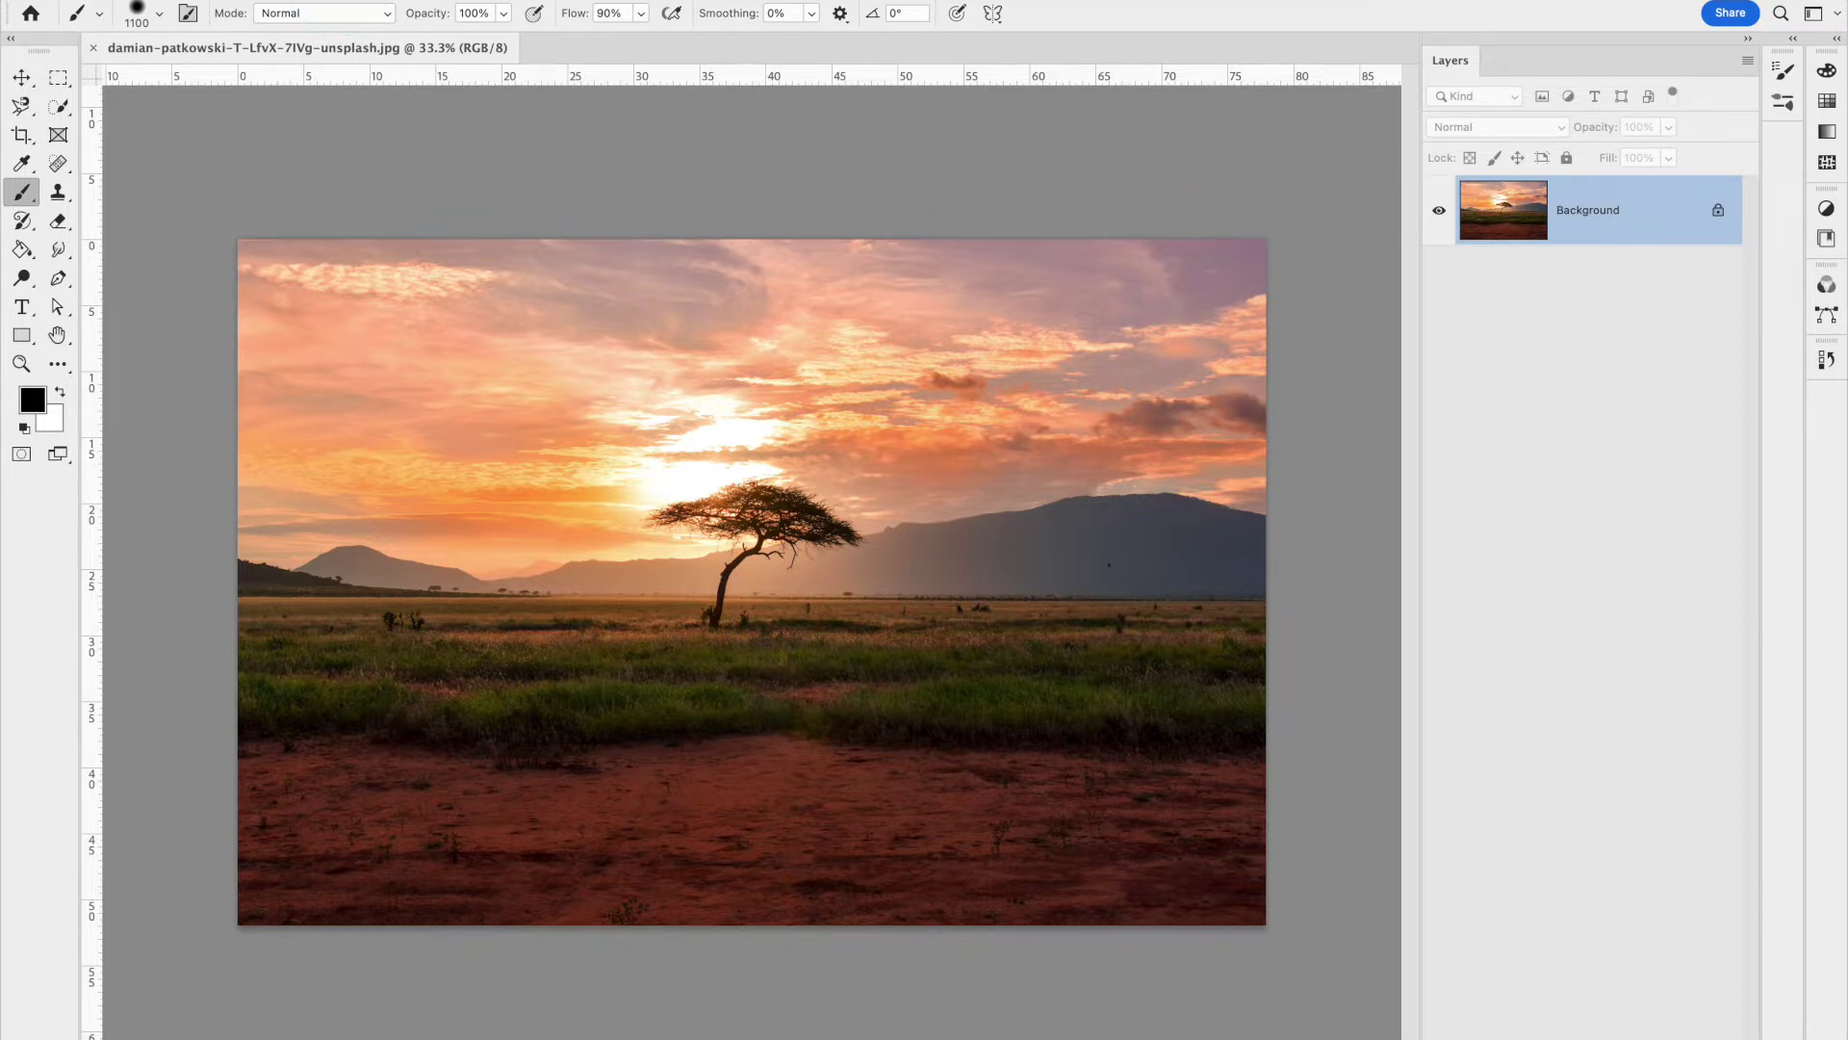
# Resize the image to a width of 15 inches without resampling it
pyautogui.click(279, 1)
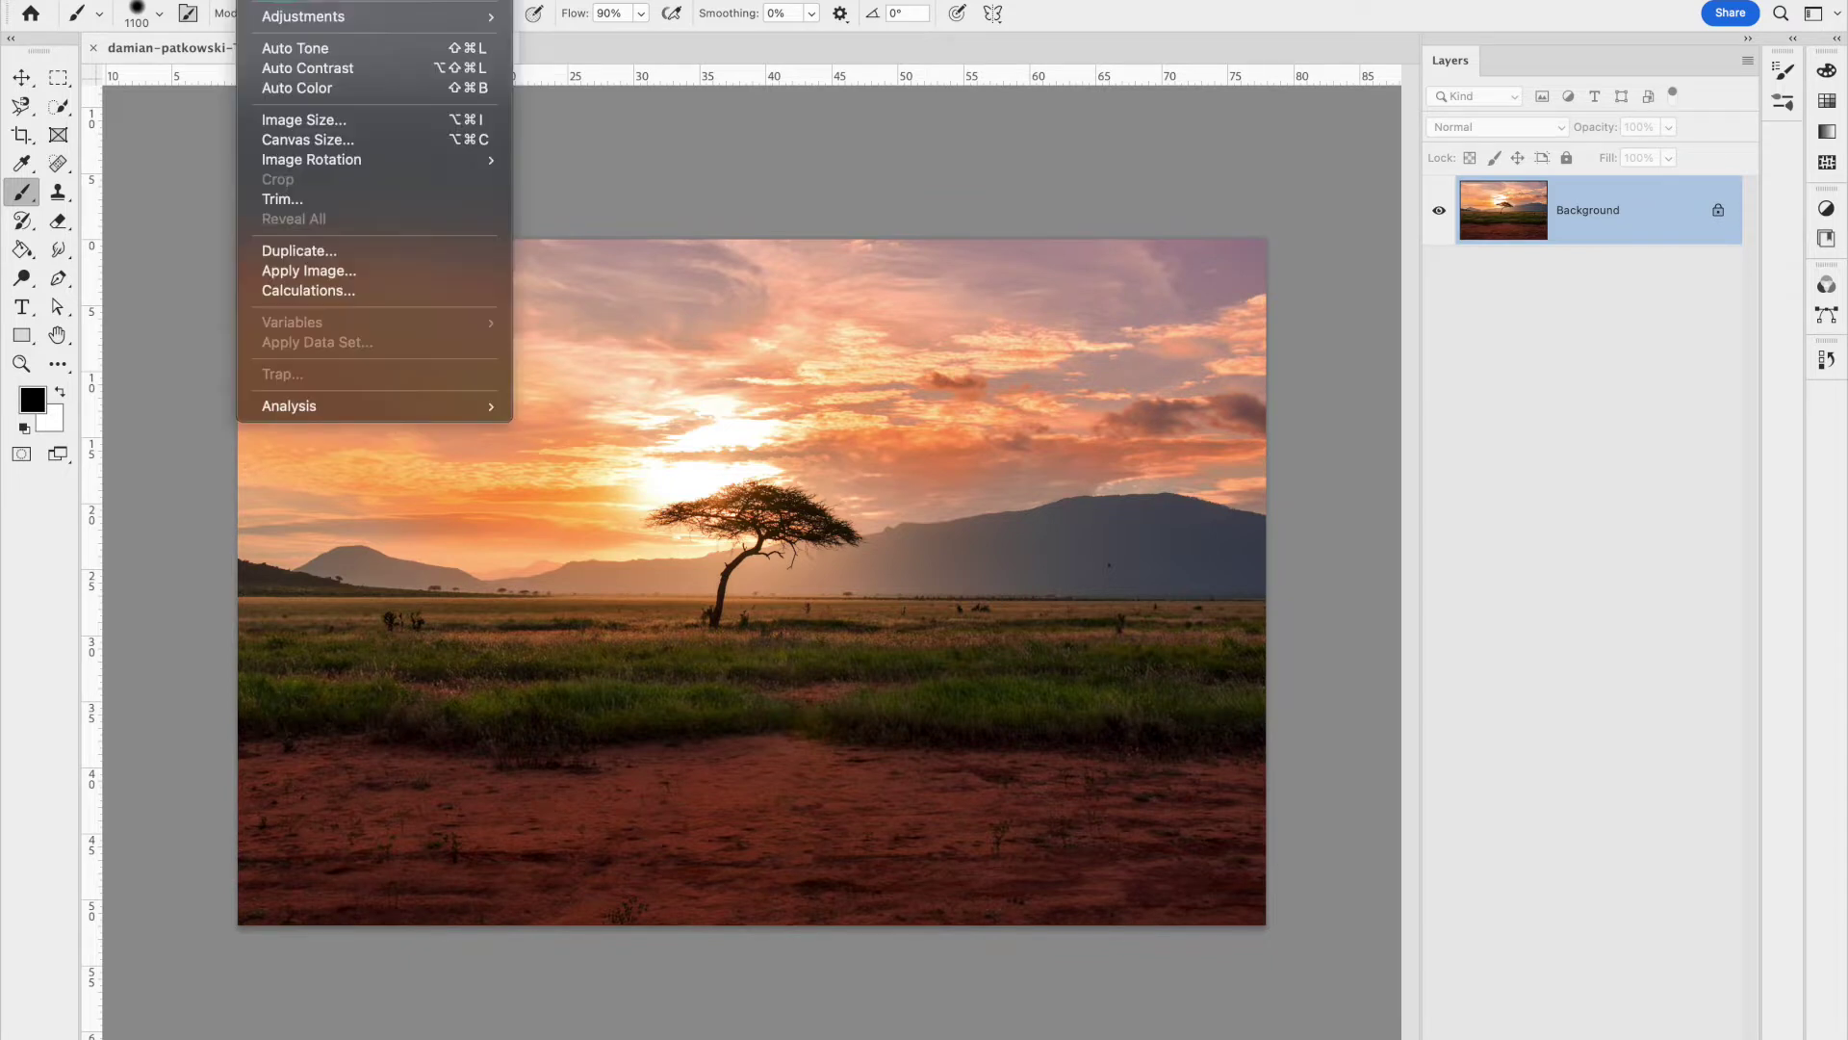
pyautogui.click(310, 122)
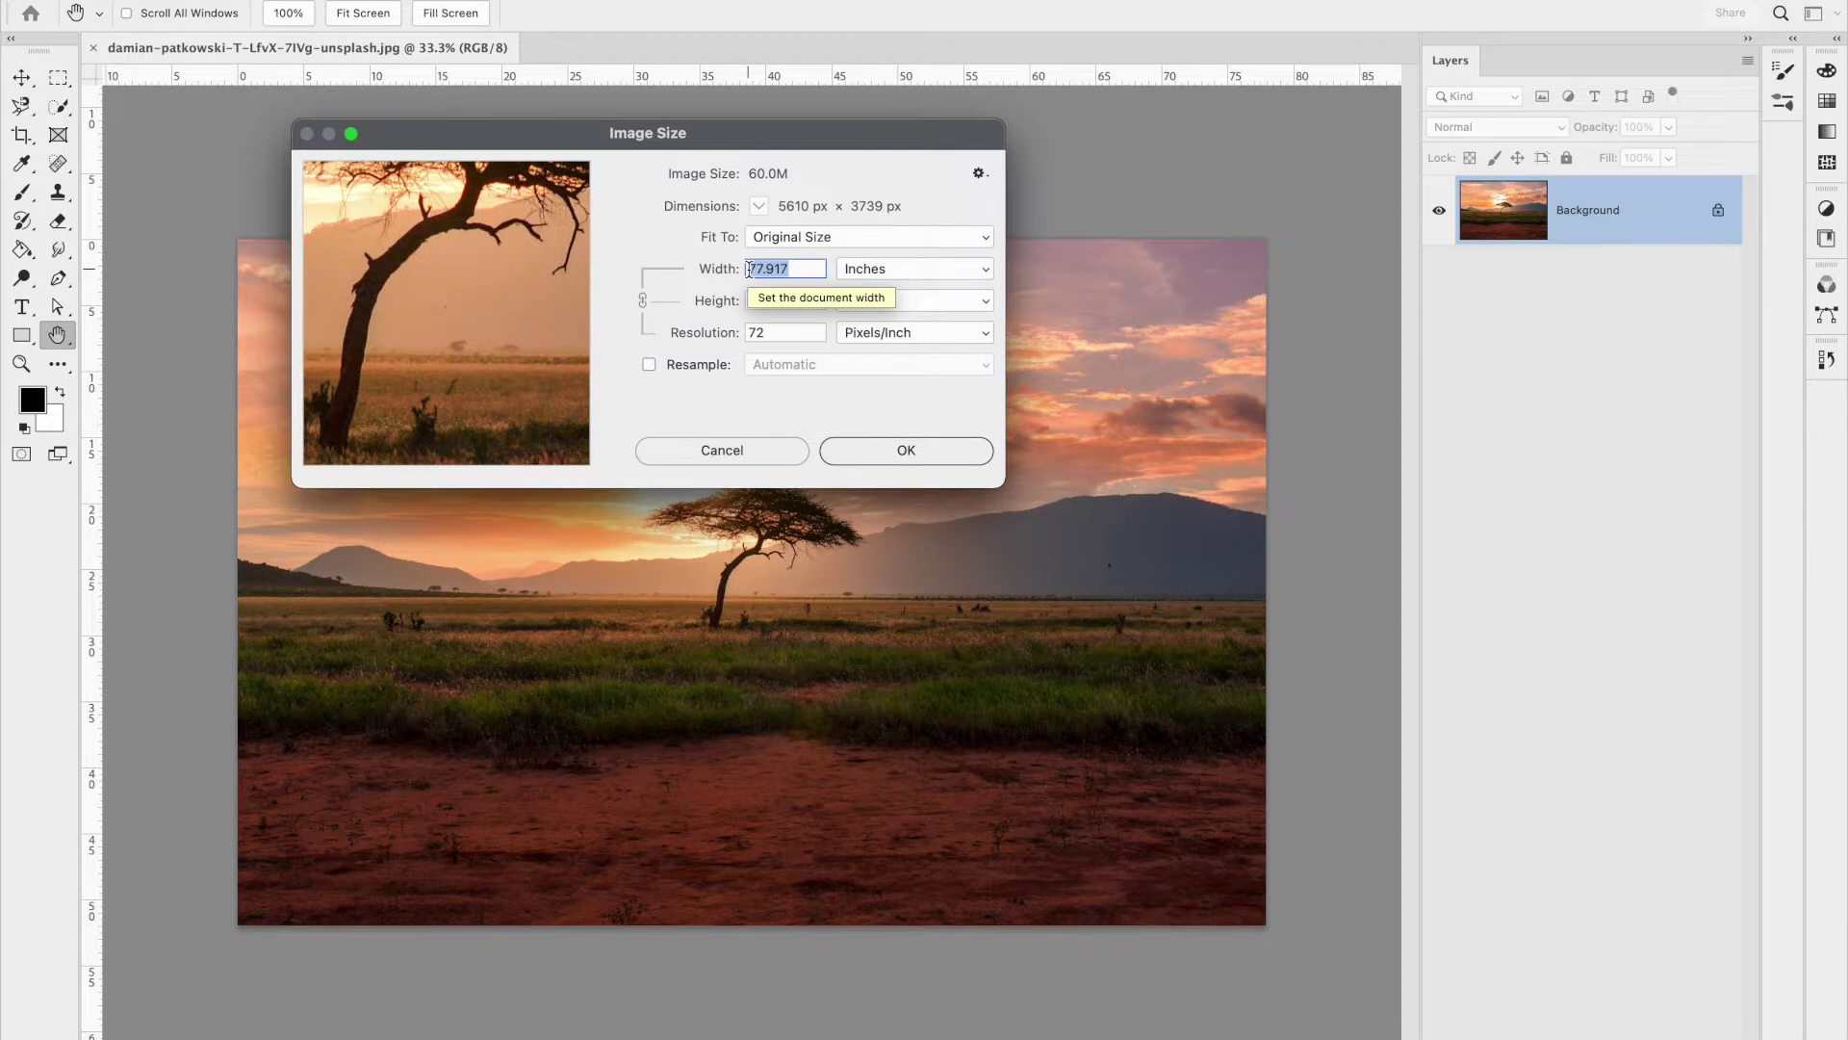
pyautogui.write('15')
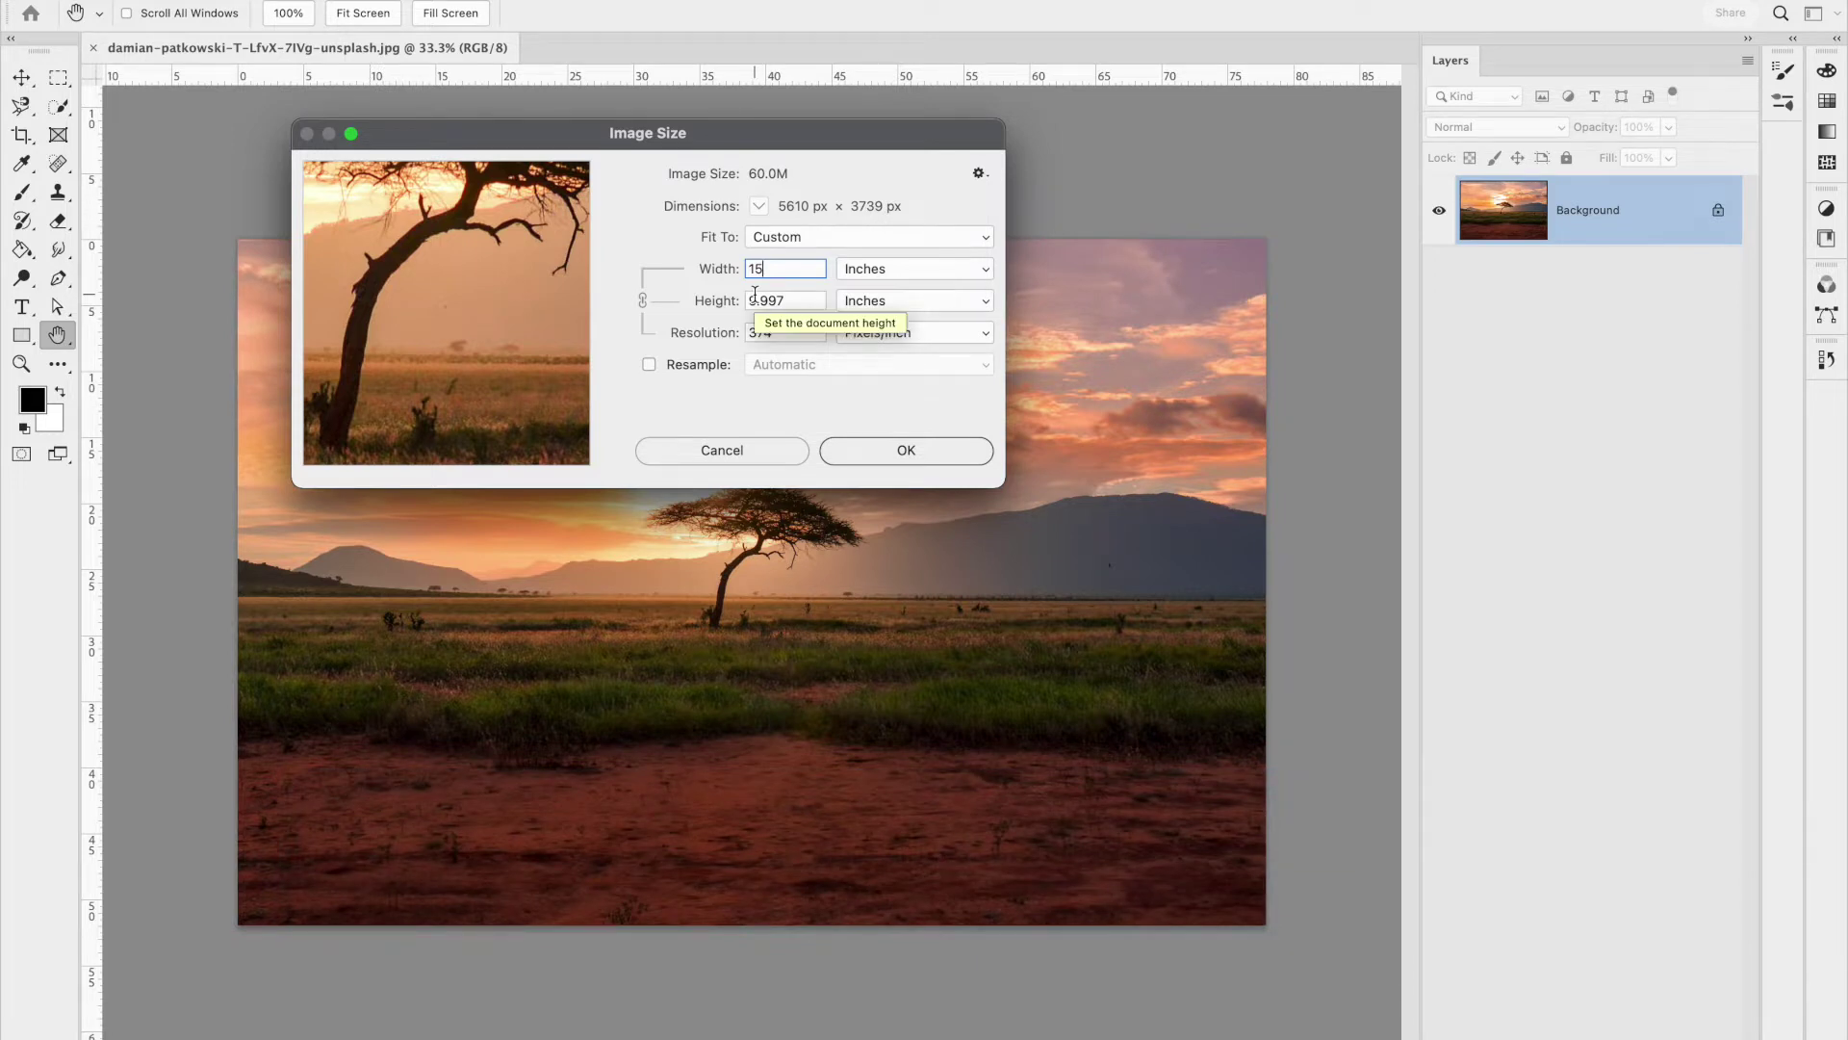
pyautogui.click(887, 458)
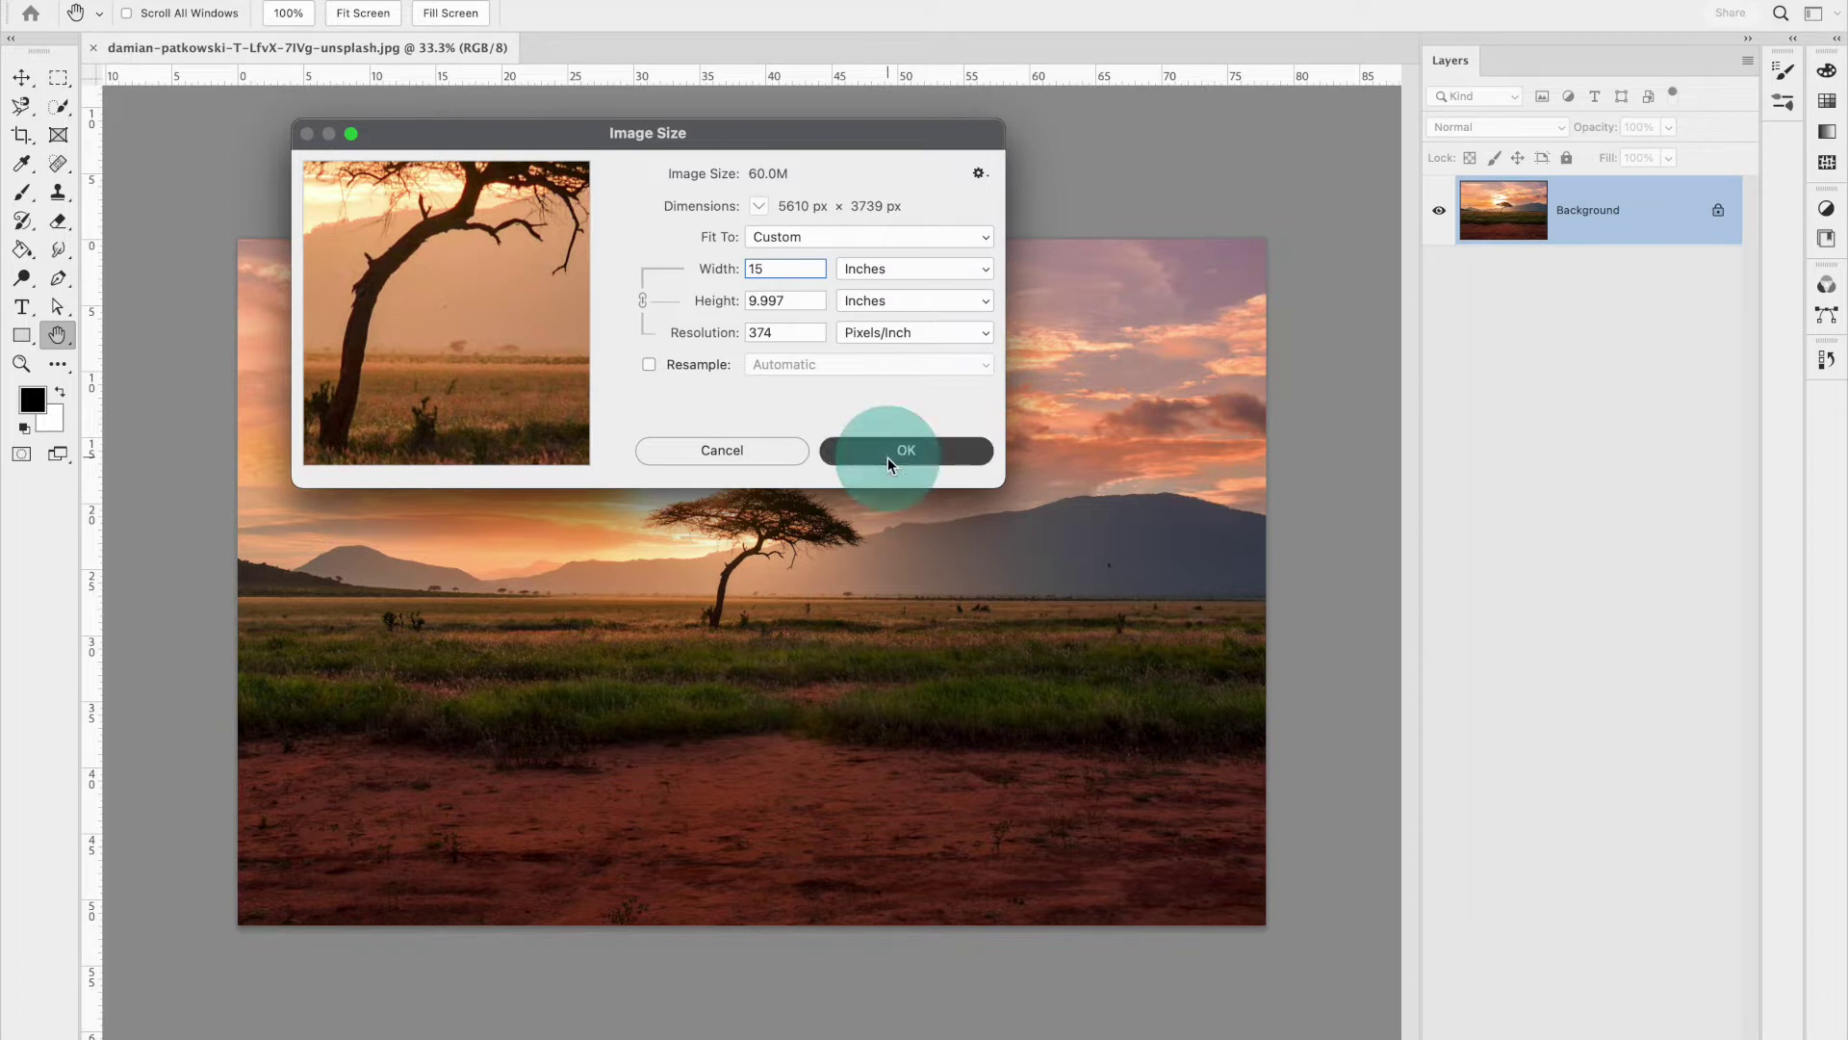
pyautogui.press('b')
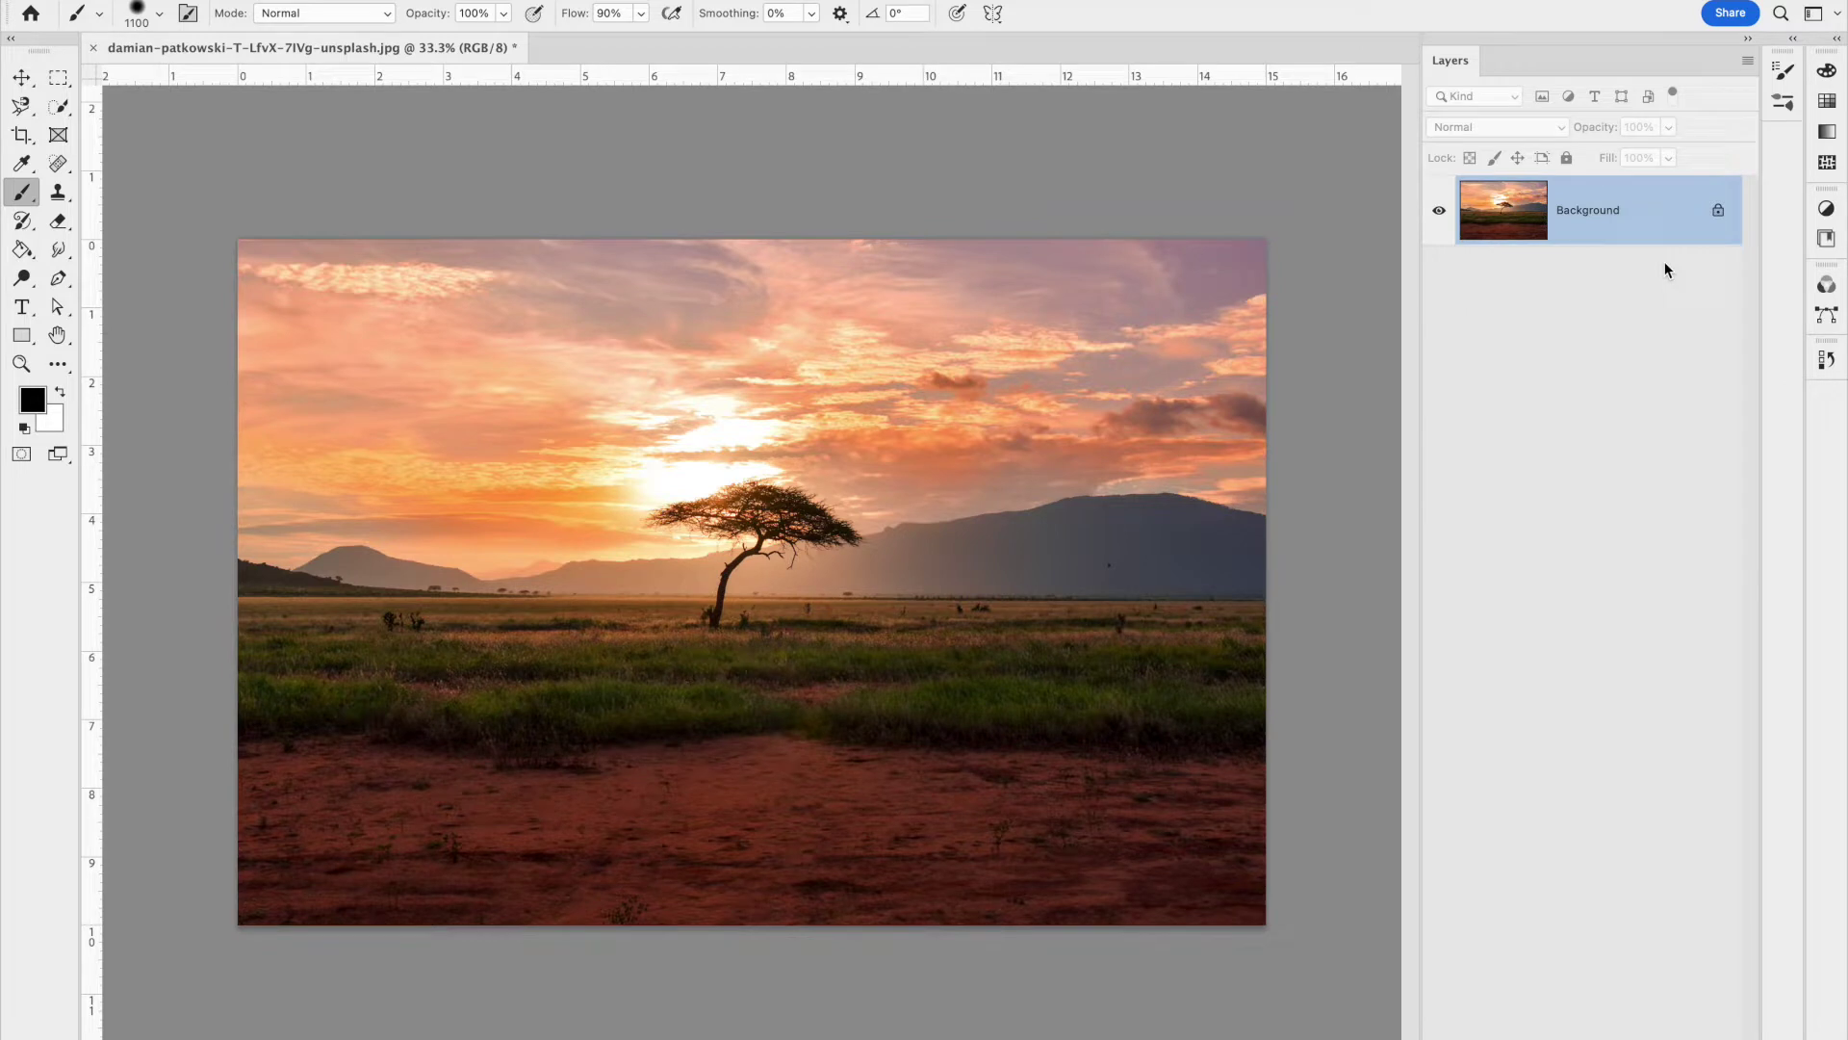
# Duplicate the Background layer, and convert the Background into a regular layer named "Original Image"
pyautogui.press('super+j')
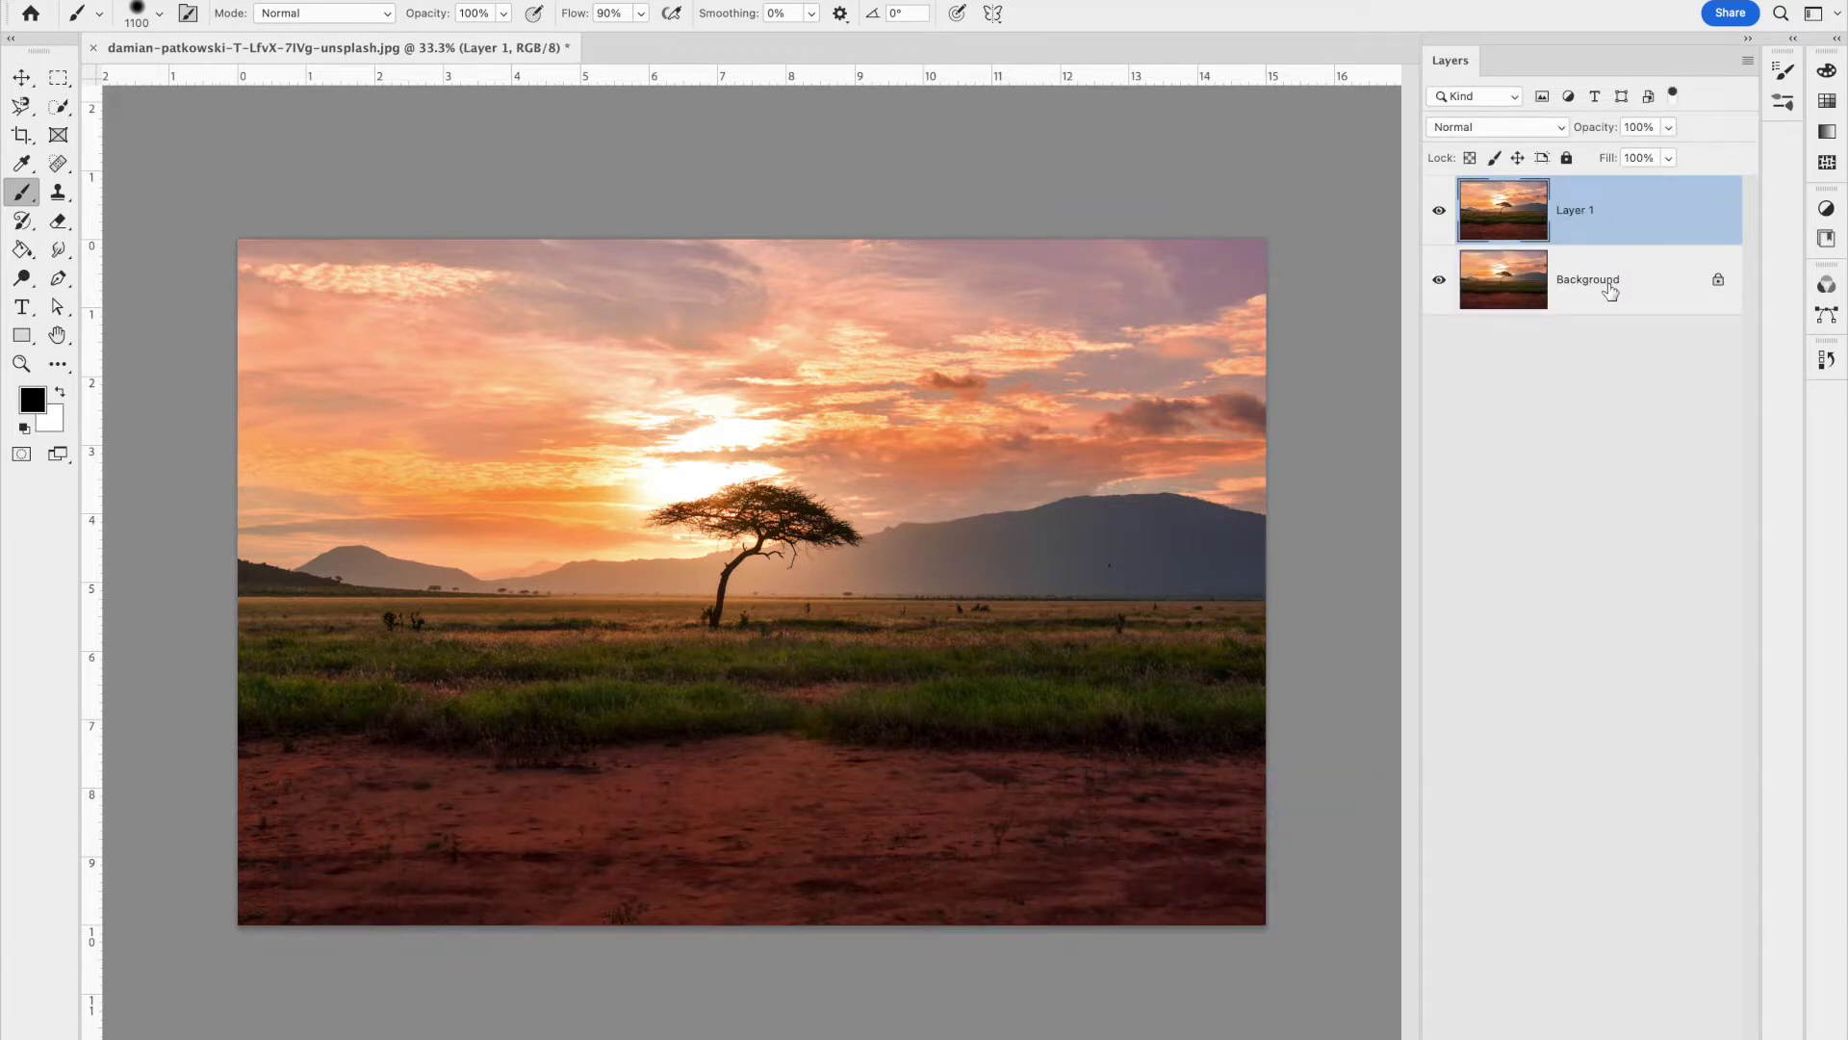
pyautogui.doubleClick(1610, 289)
pyautogui.write('Oringi')
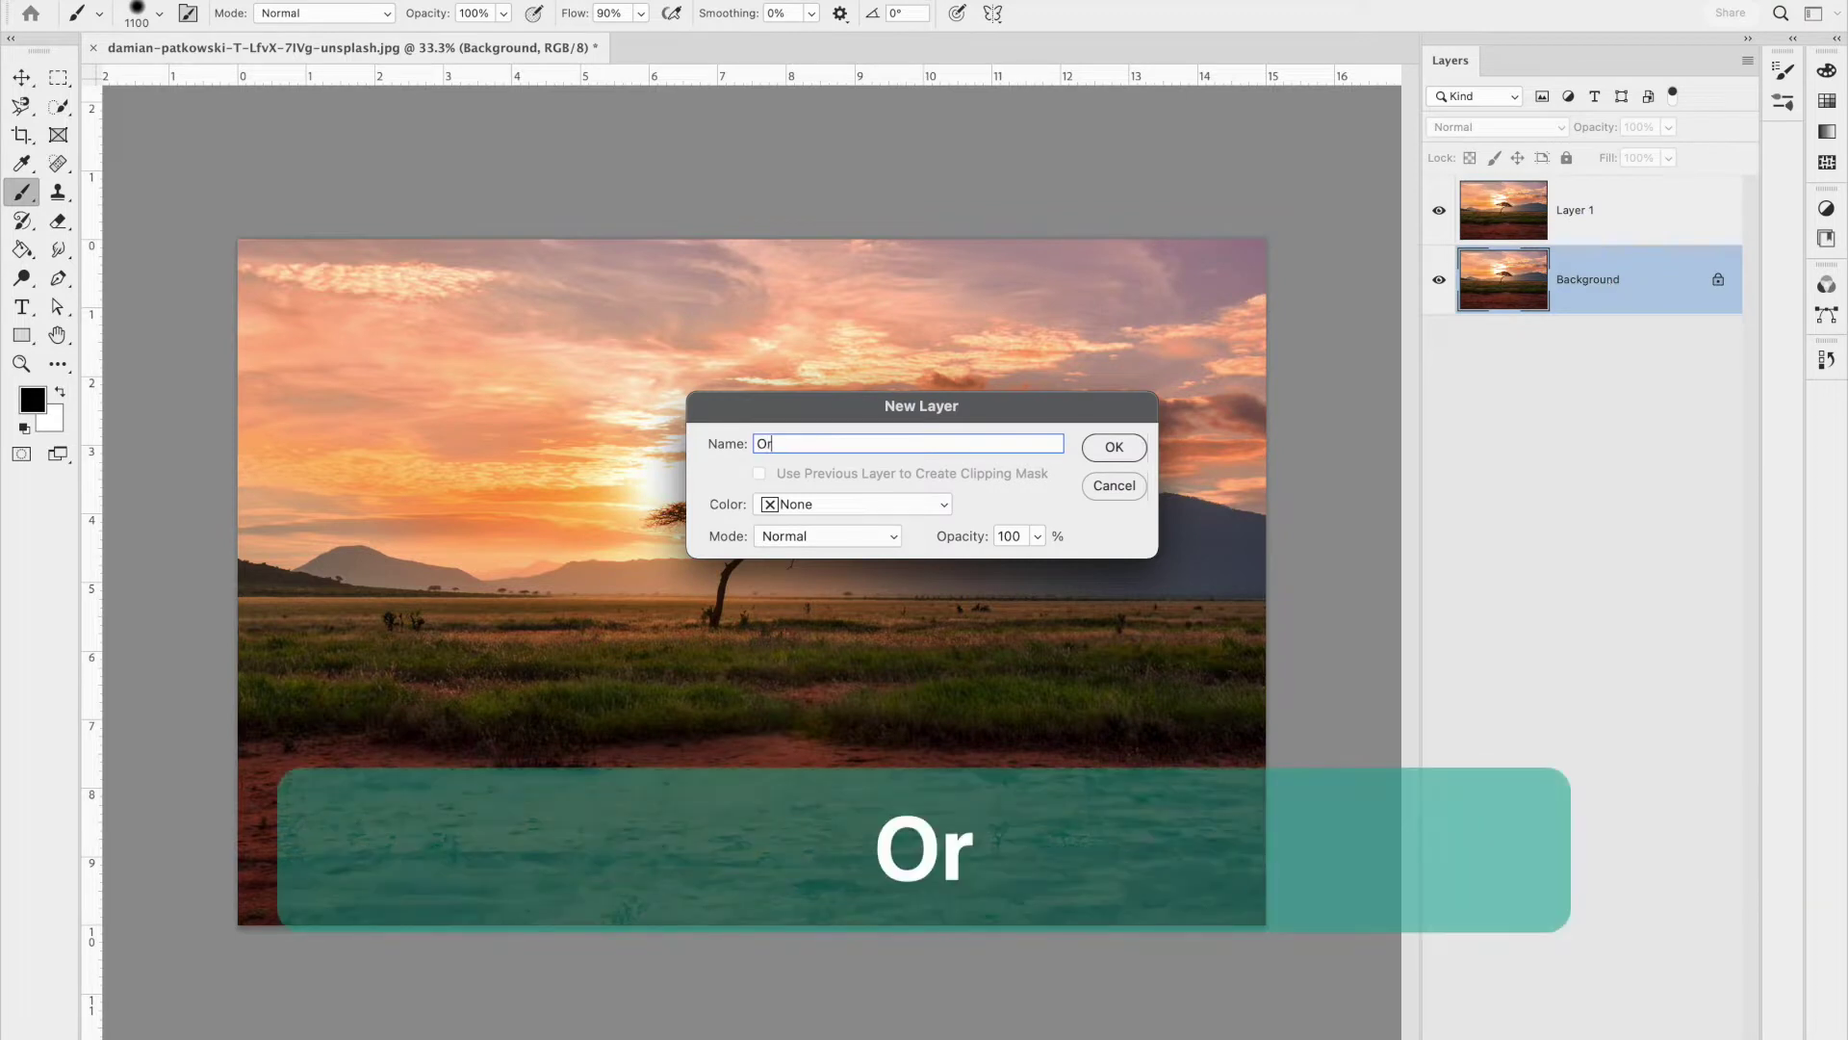
pyautogui.press('BackSpace')
pyautogui.press('BackSpace')
pyautogui.press('BackSpace')
pyautogui.write('ginal Image')
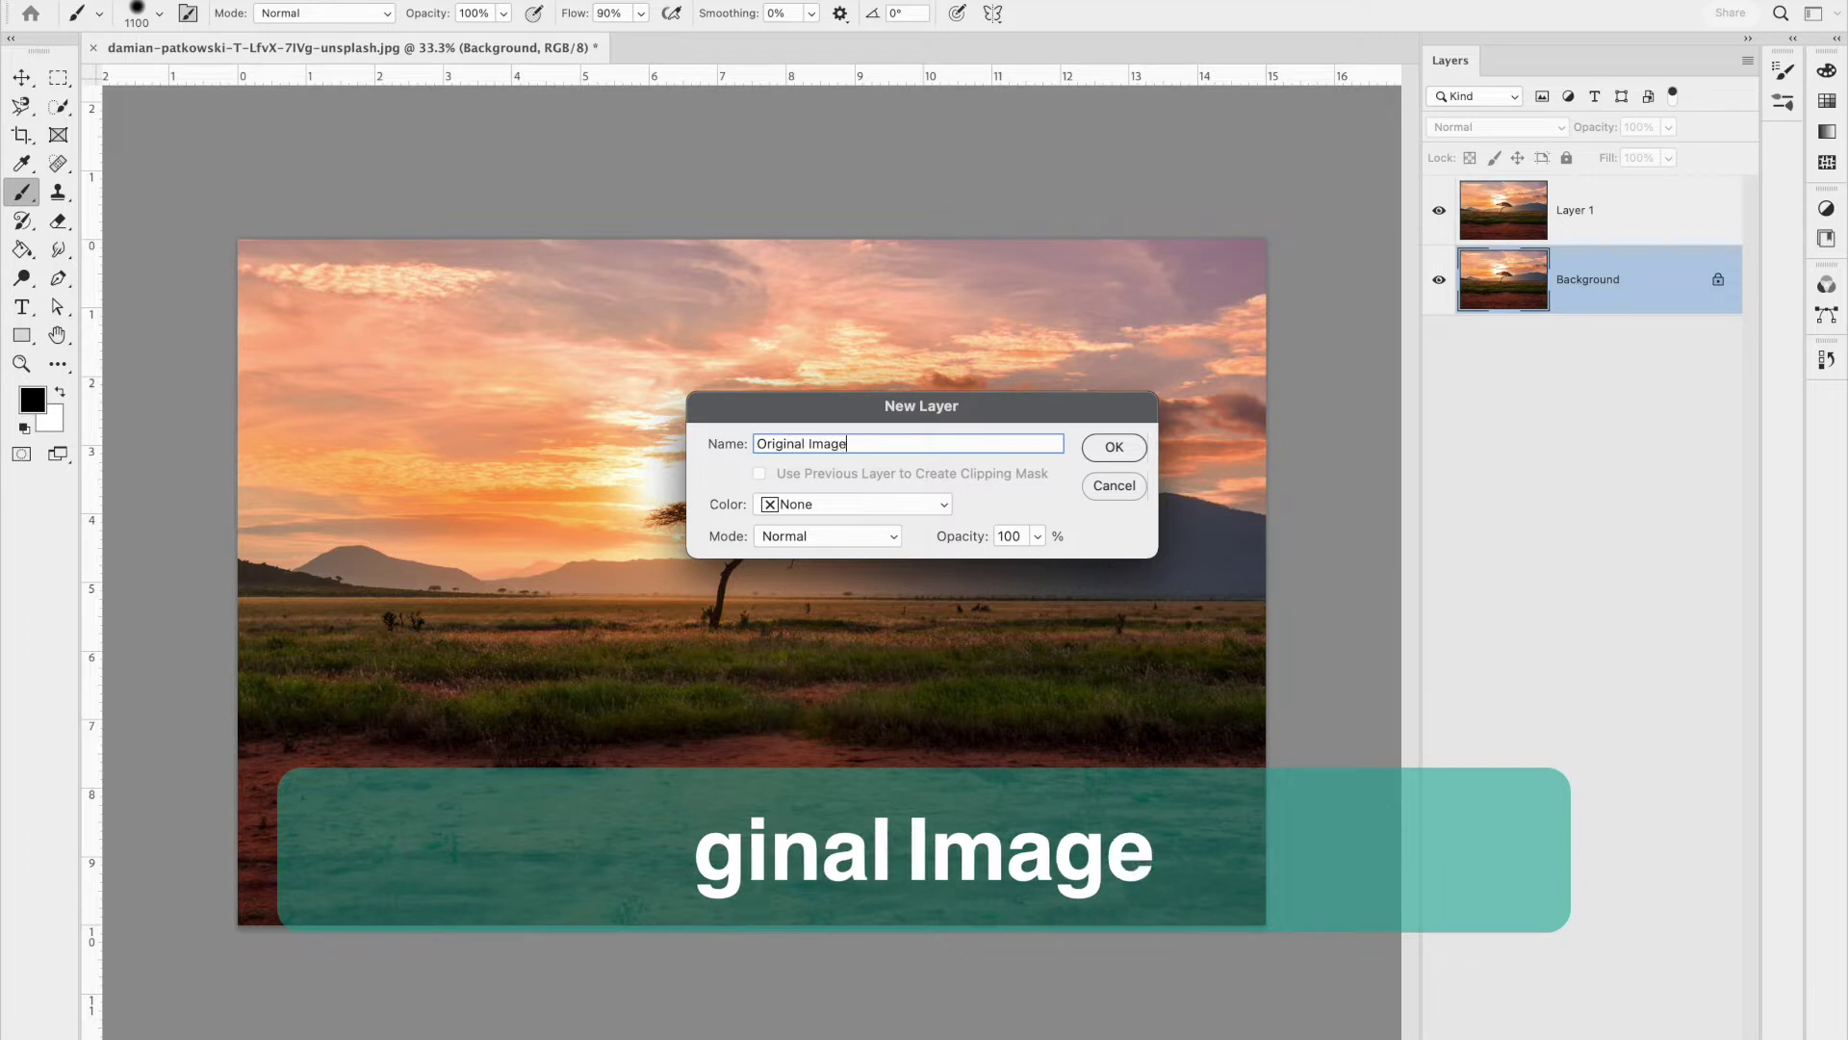
pyautogui.press('Return')
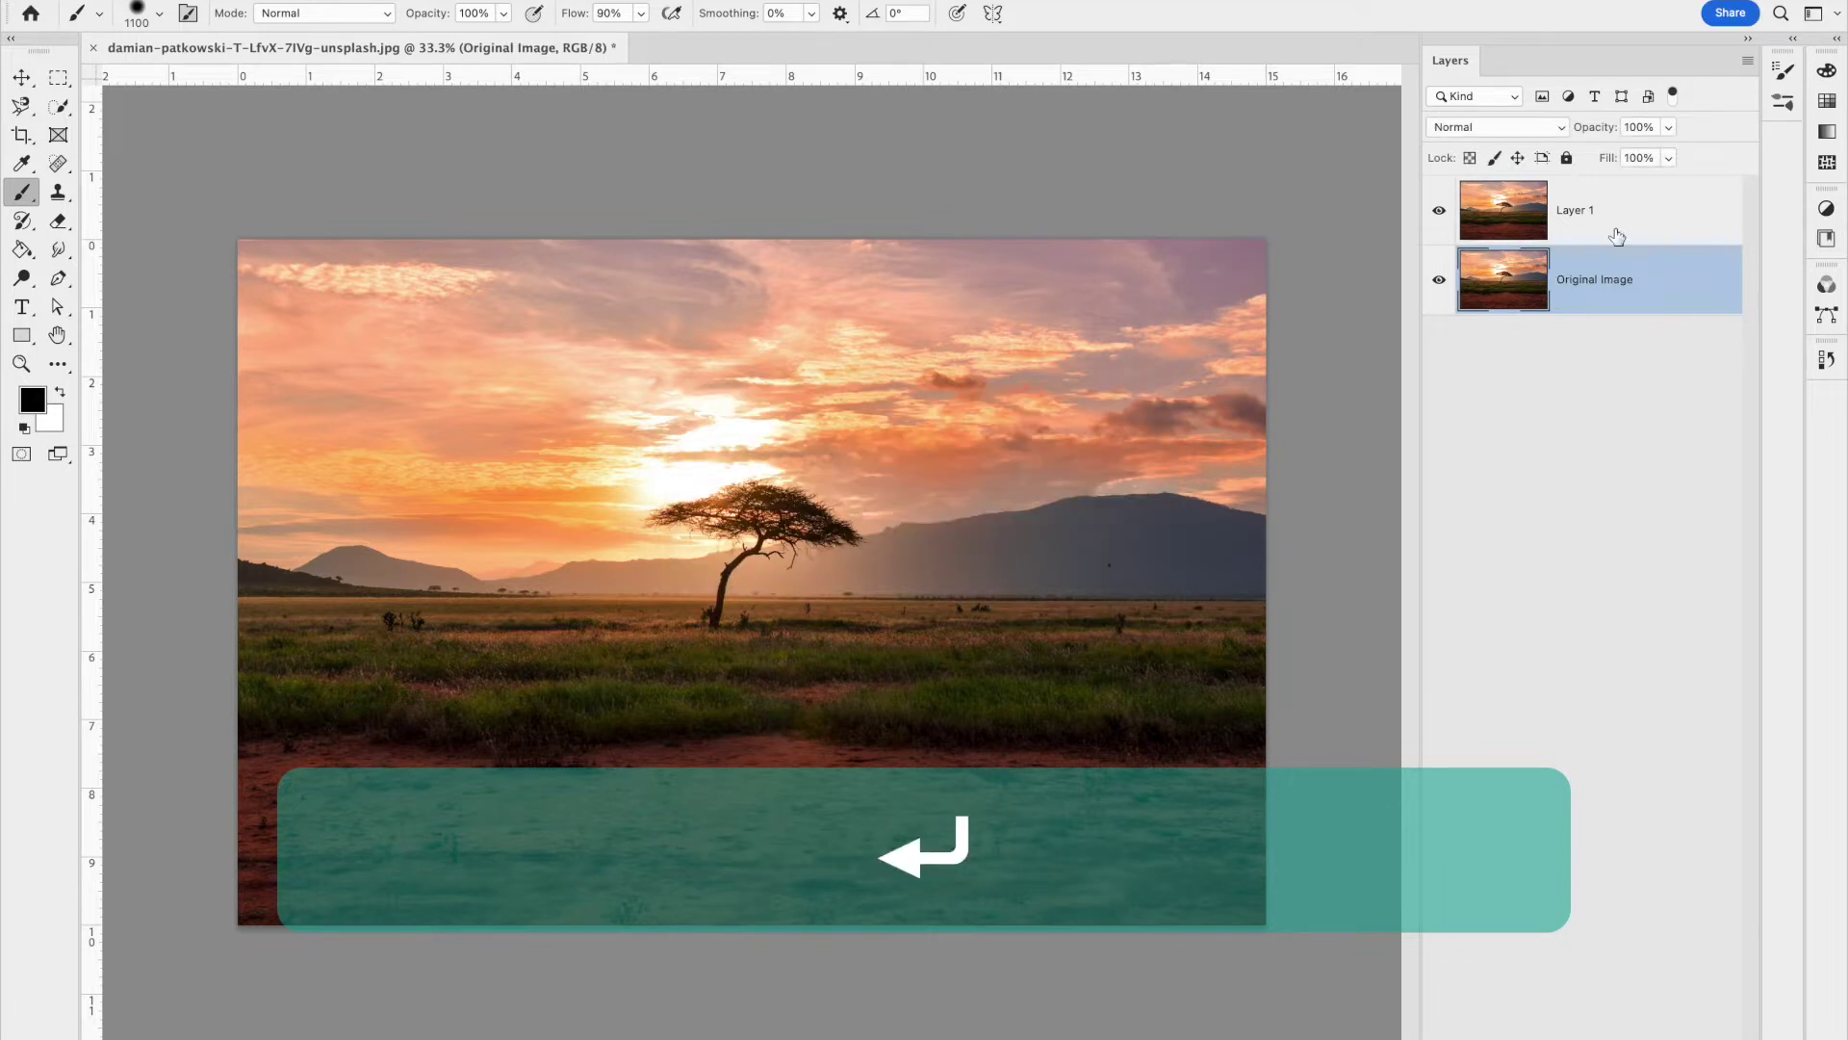
# Lock and hide the Original Image layer, and rename the duplicate above it "Sunset"
pyautogui.click(1566, 160)
pyautogui.click(1439, 281)
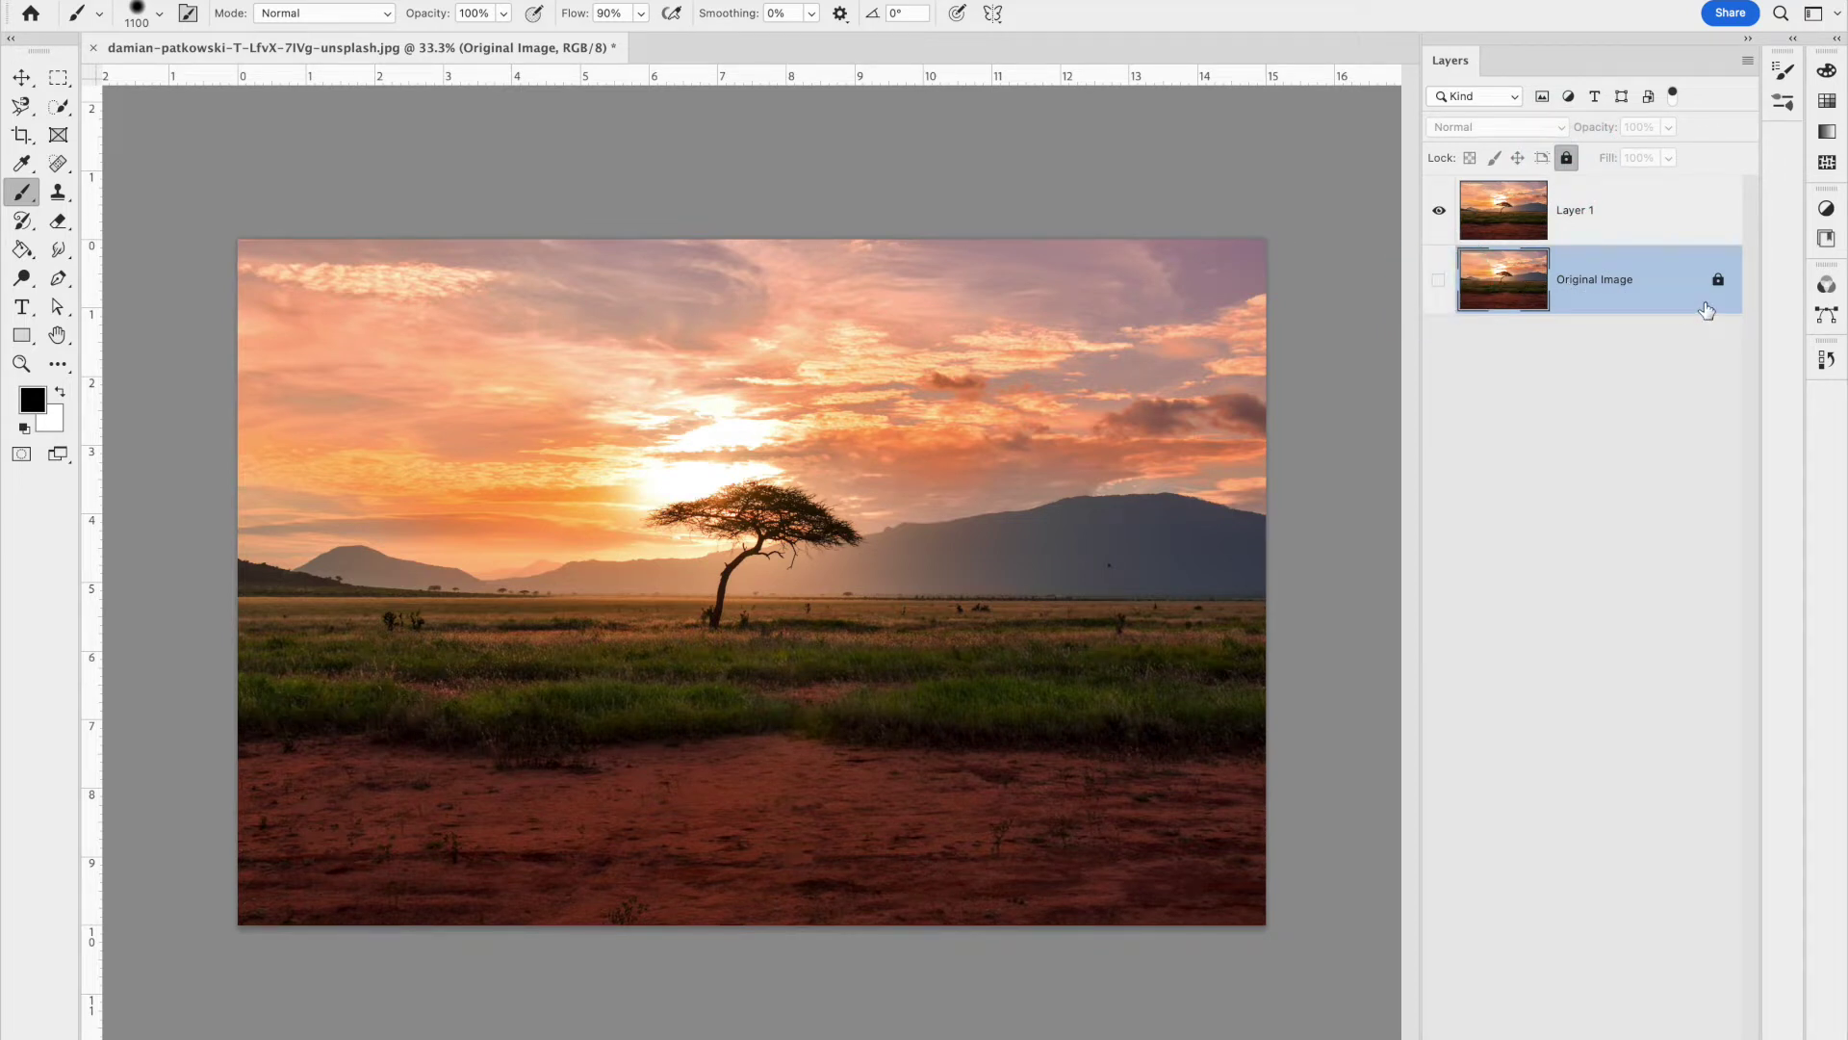
pyautogui.doubleClick(1583, 214)
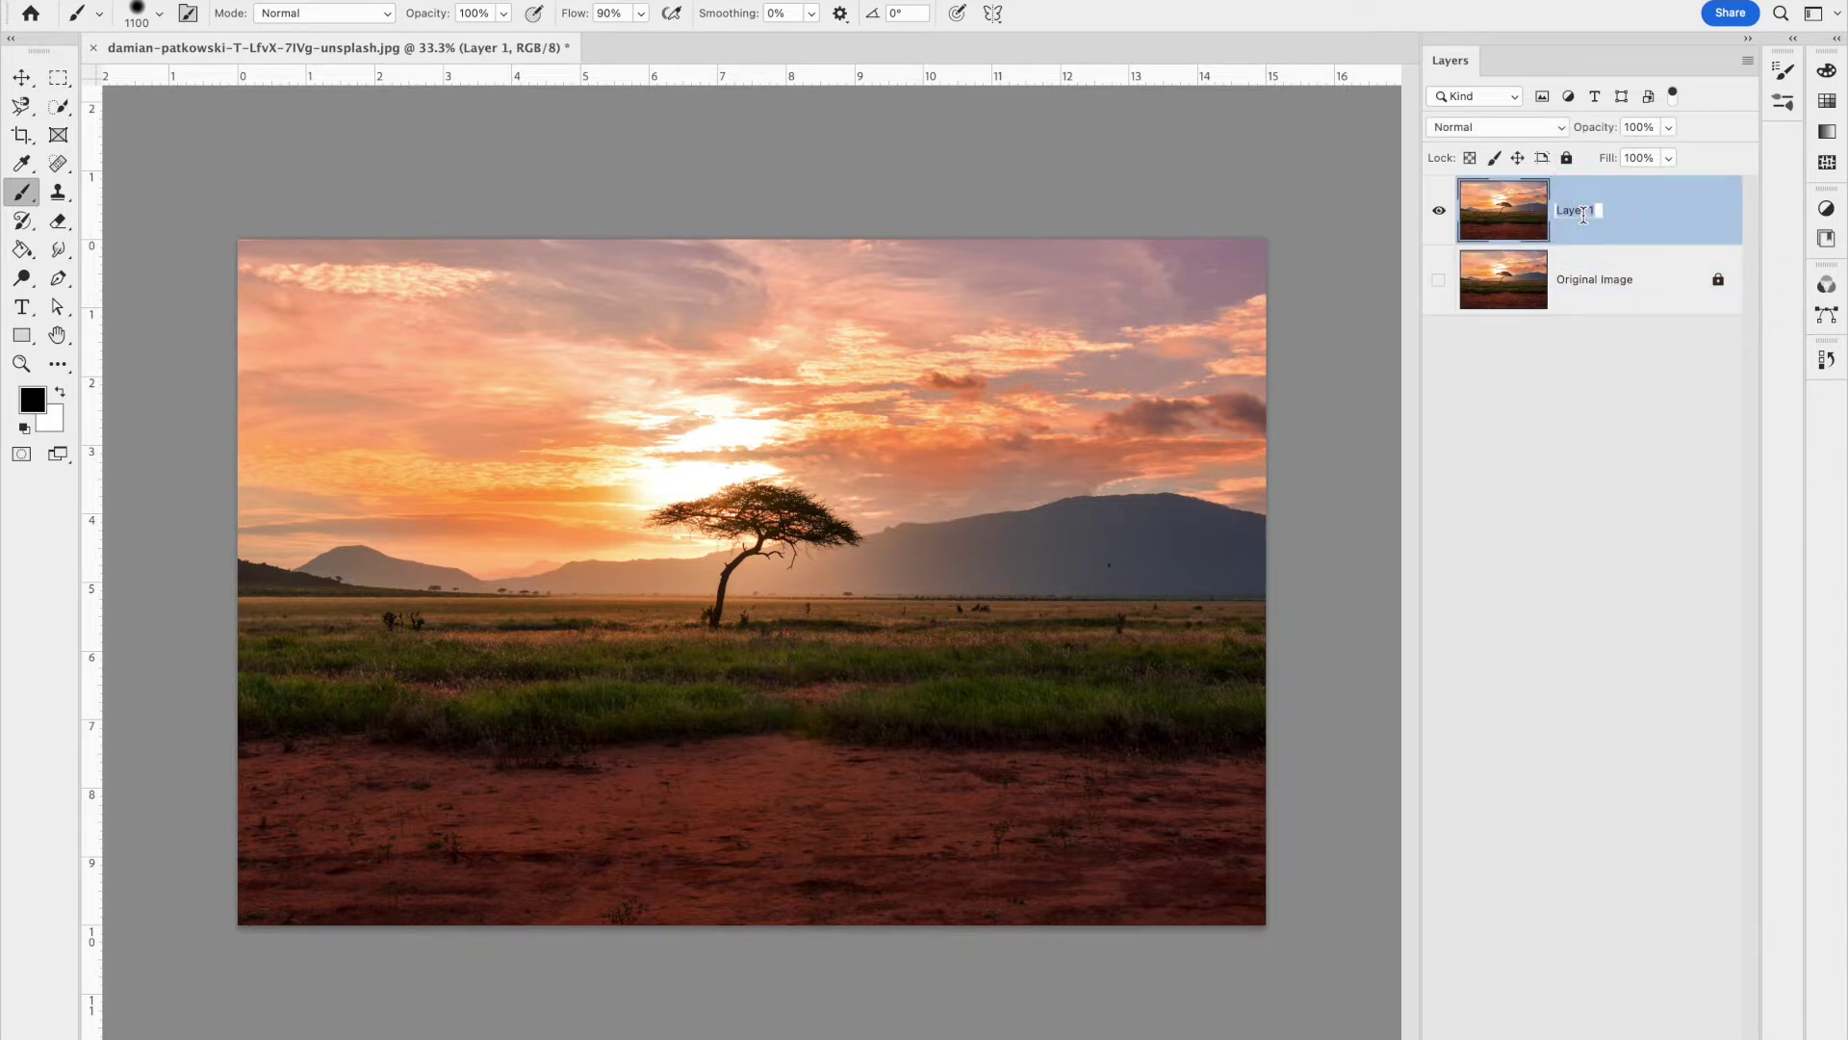
pyautogui.write('Su')
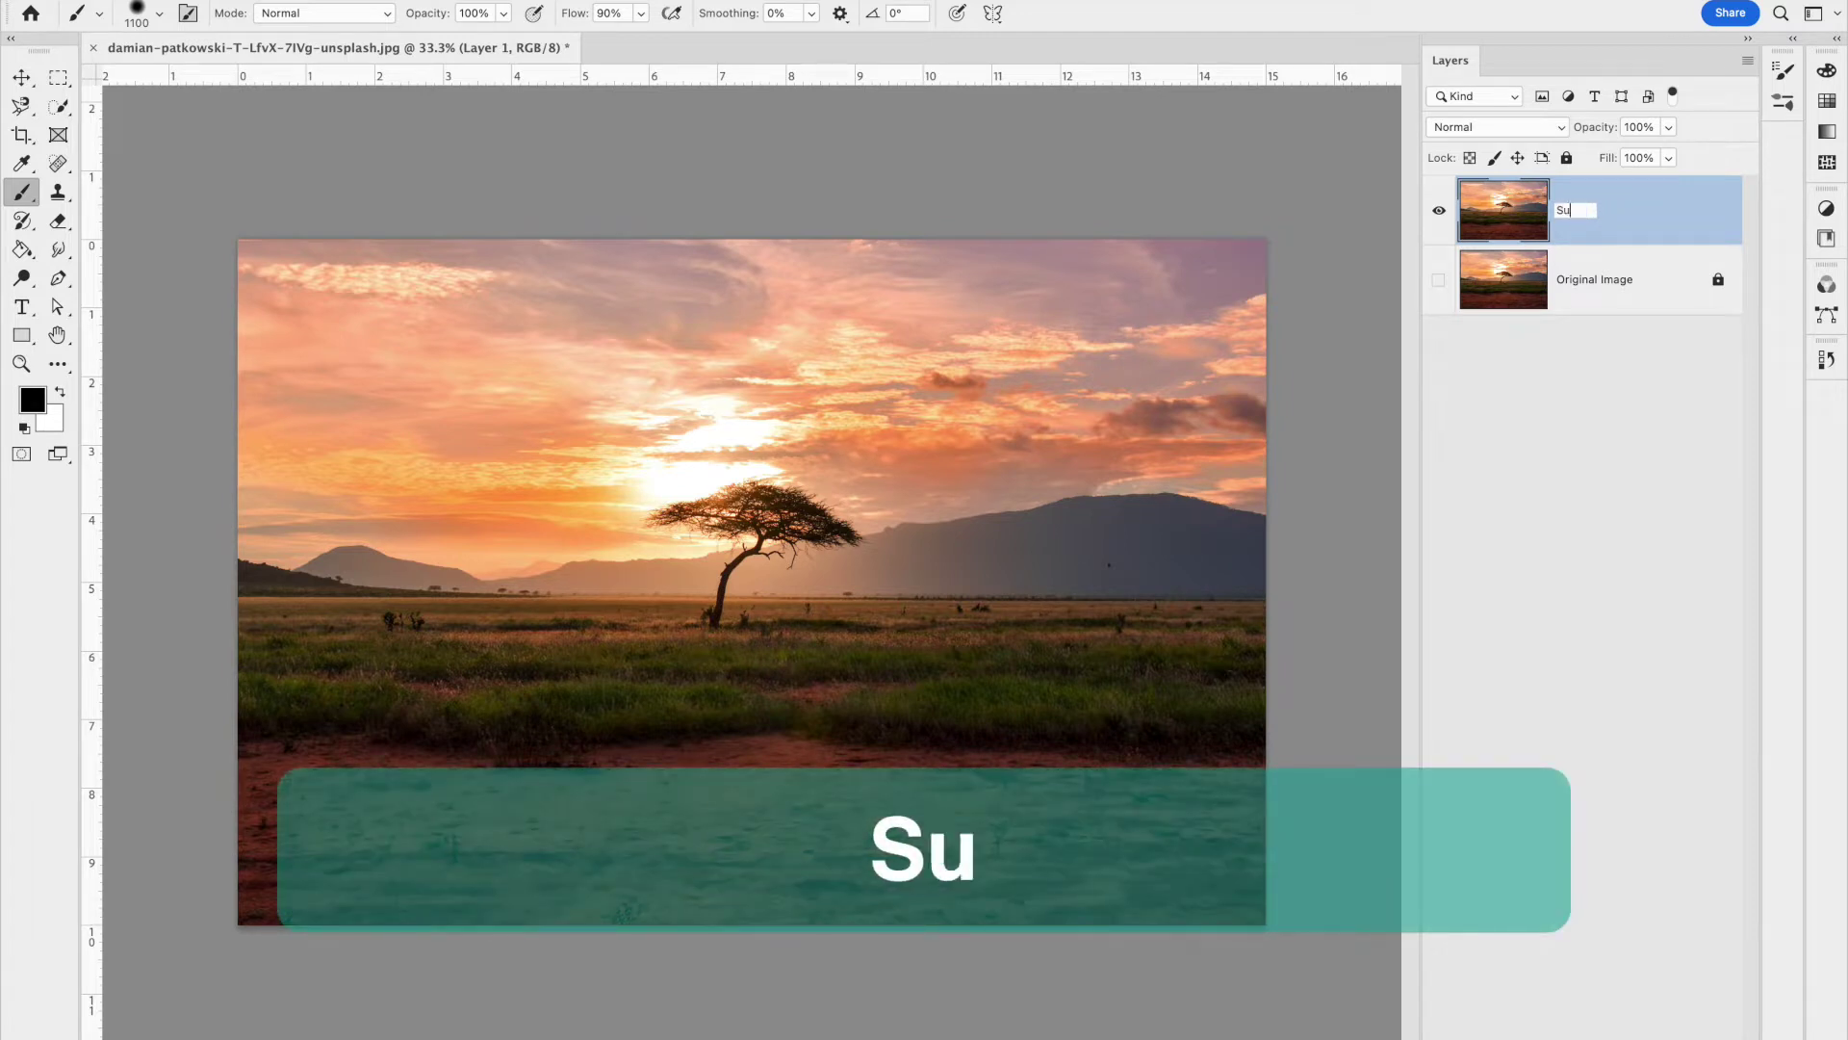
pyautogui.write('nset')
pyautogui.press('Return')
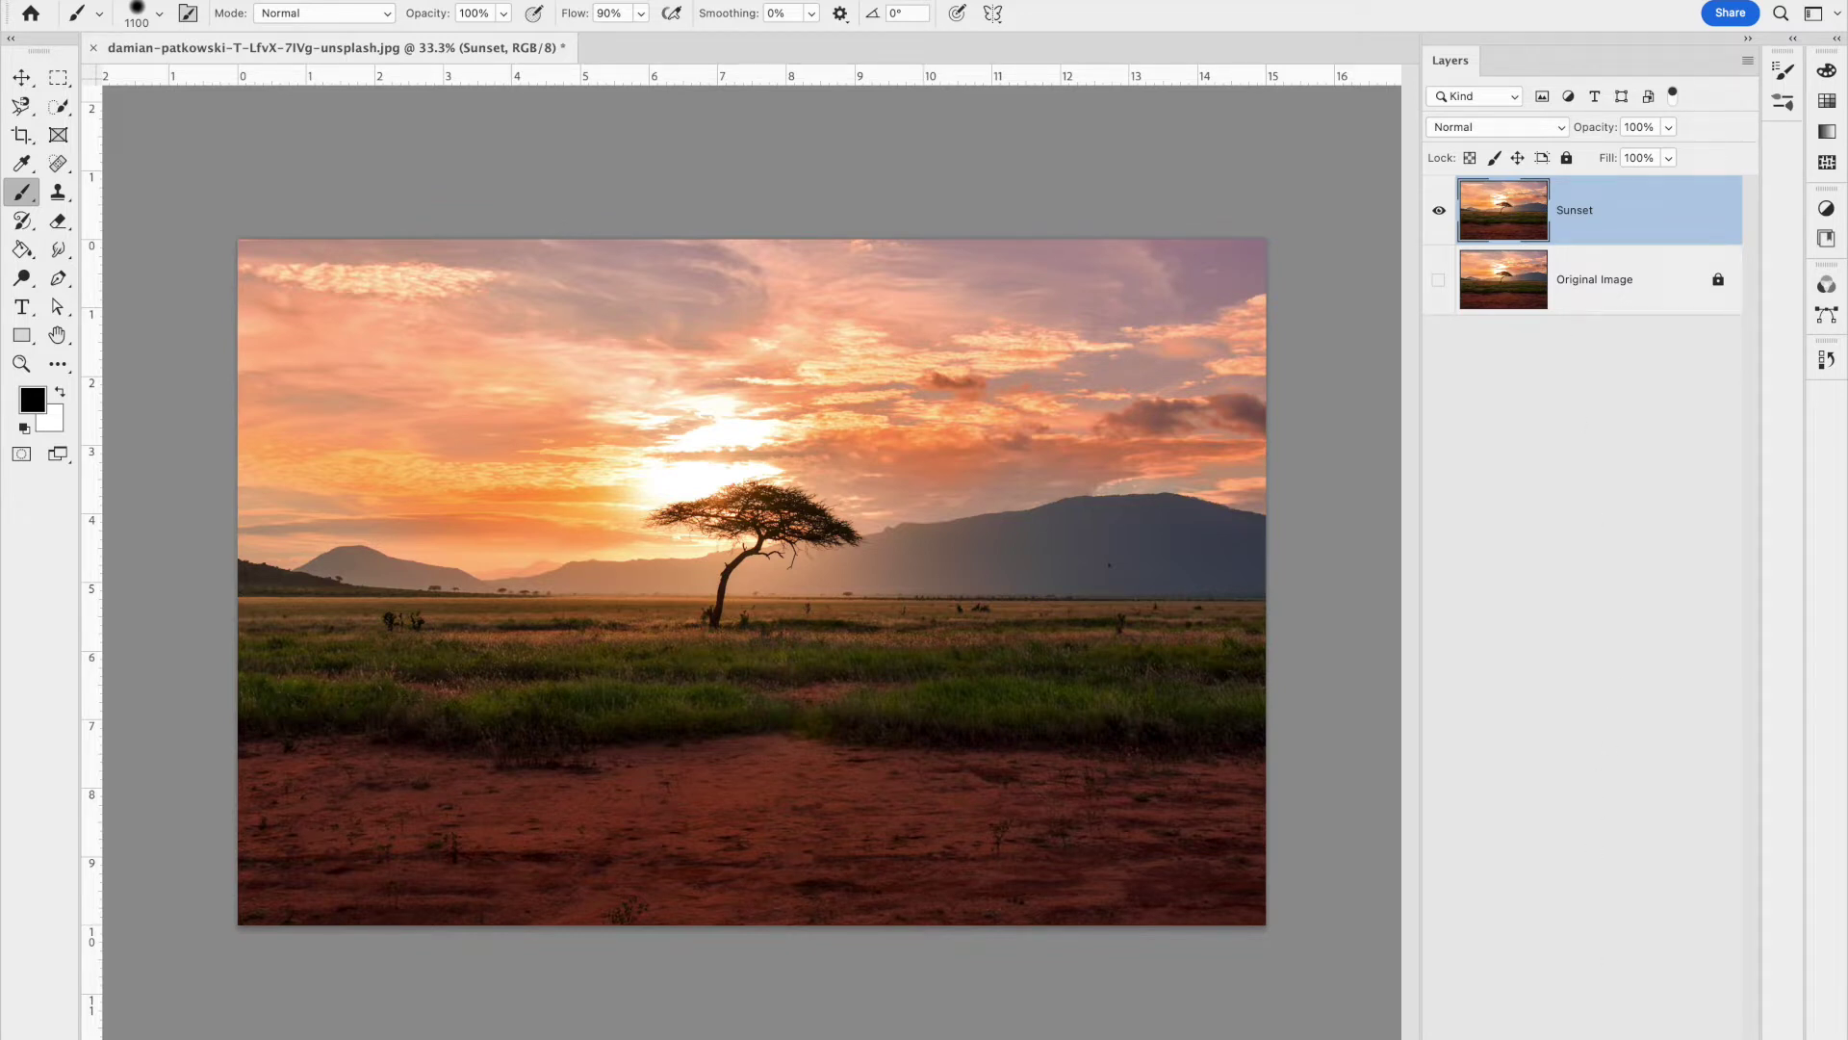
# Add a Hue/Saturation adjustment layer above Sunset and dock its properties below the layer list
pyautogui.click(1637, 1037)
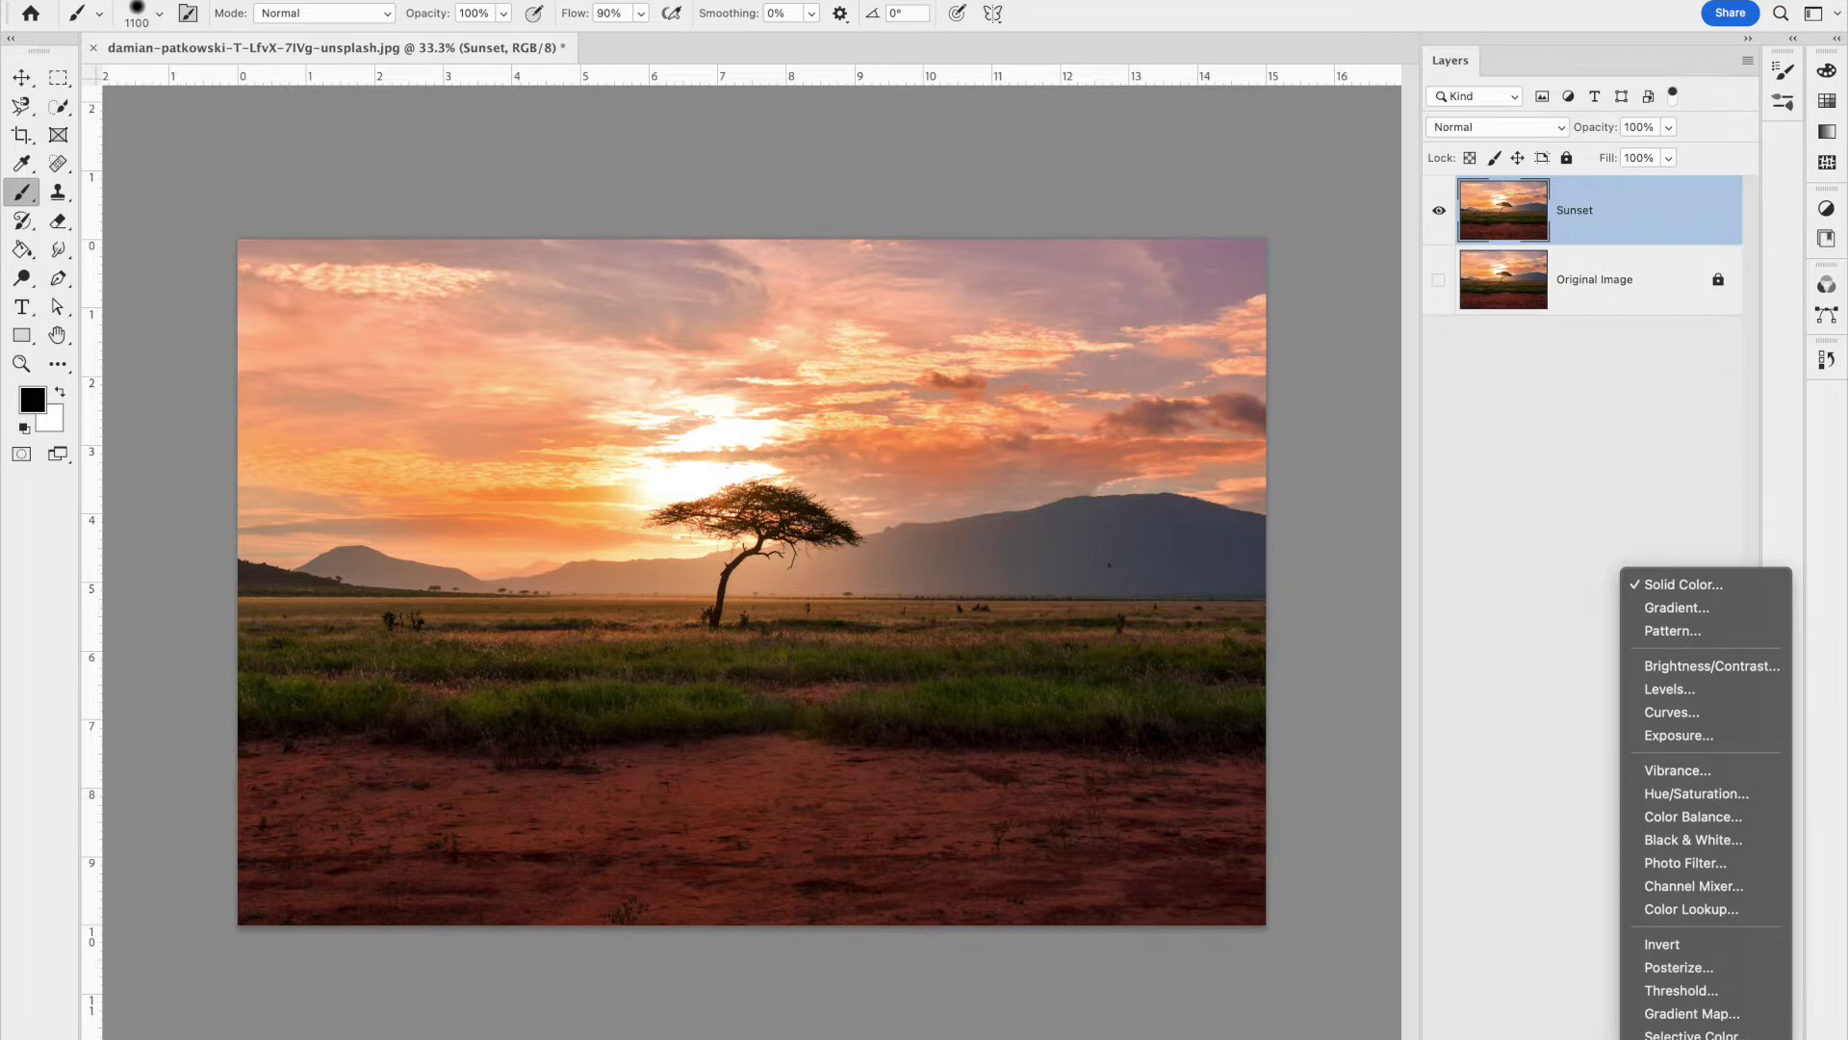
pyautogui.click(1698, 793)
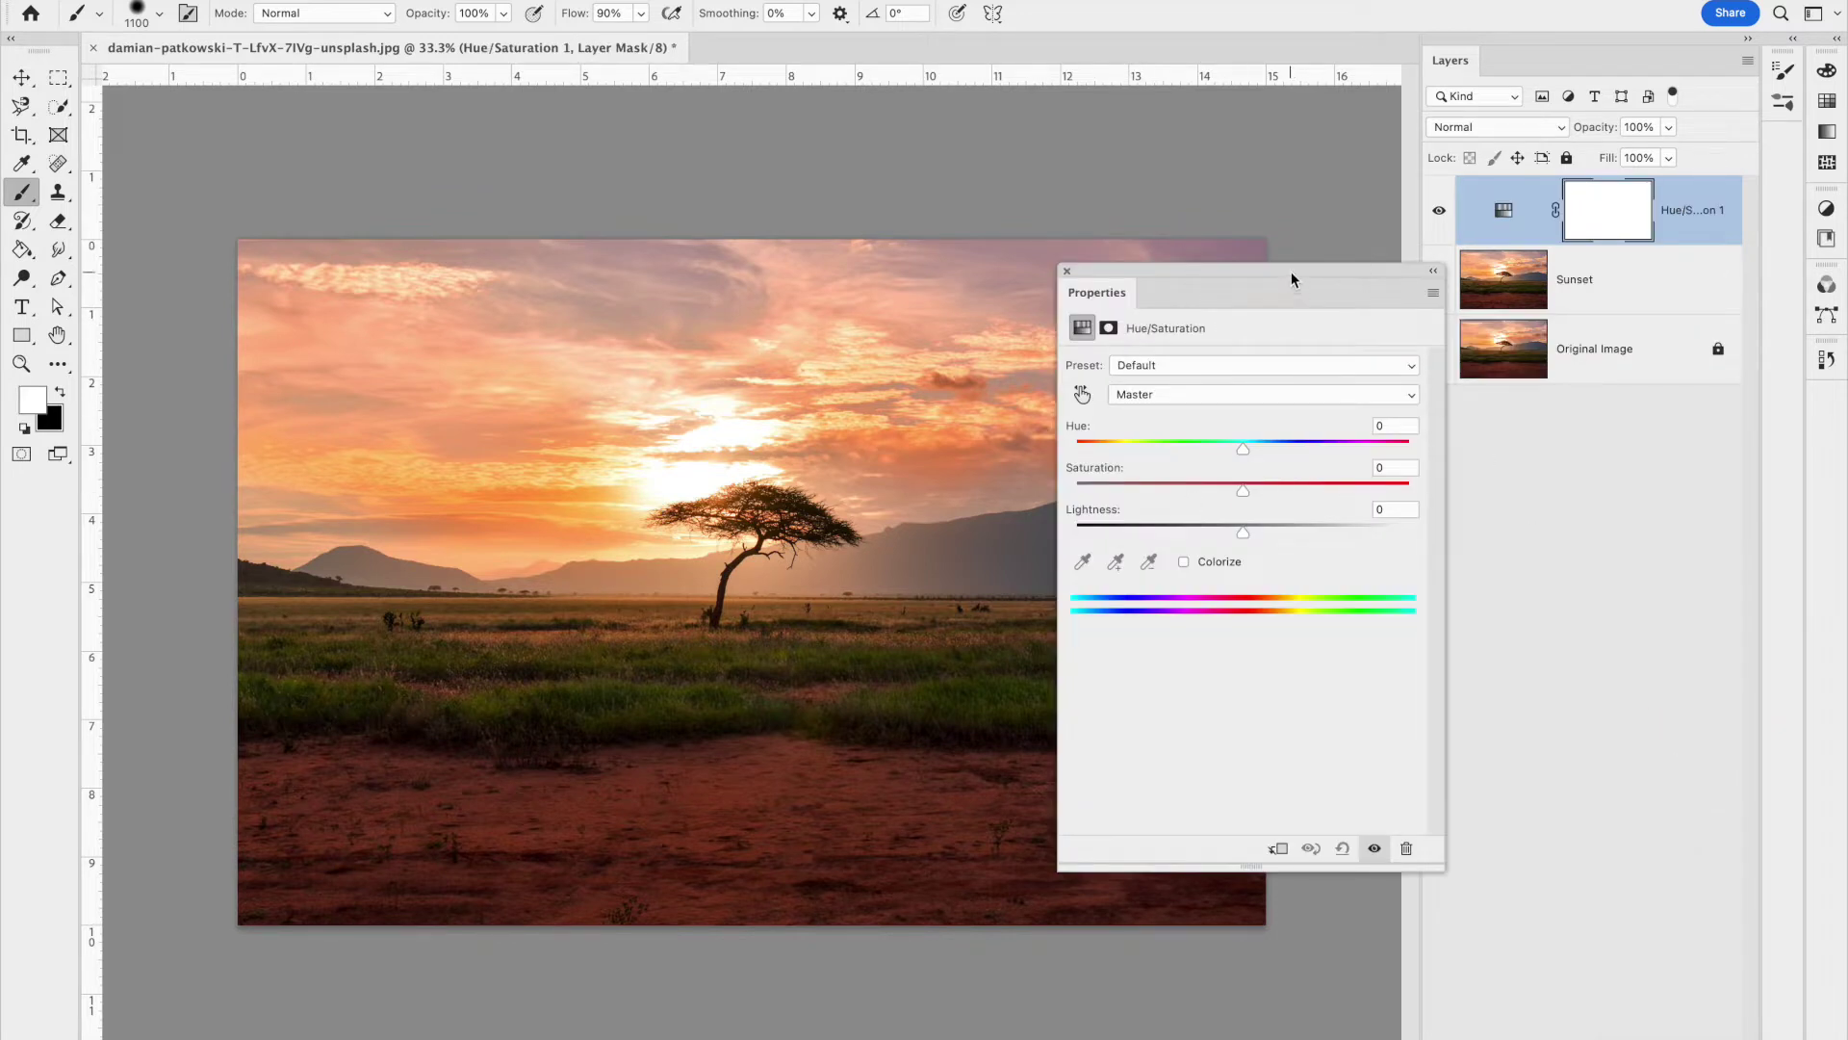
pyautogui.moveTo(1291, 275); pyautogui.dragTo(1593, 908)
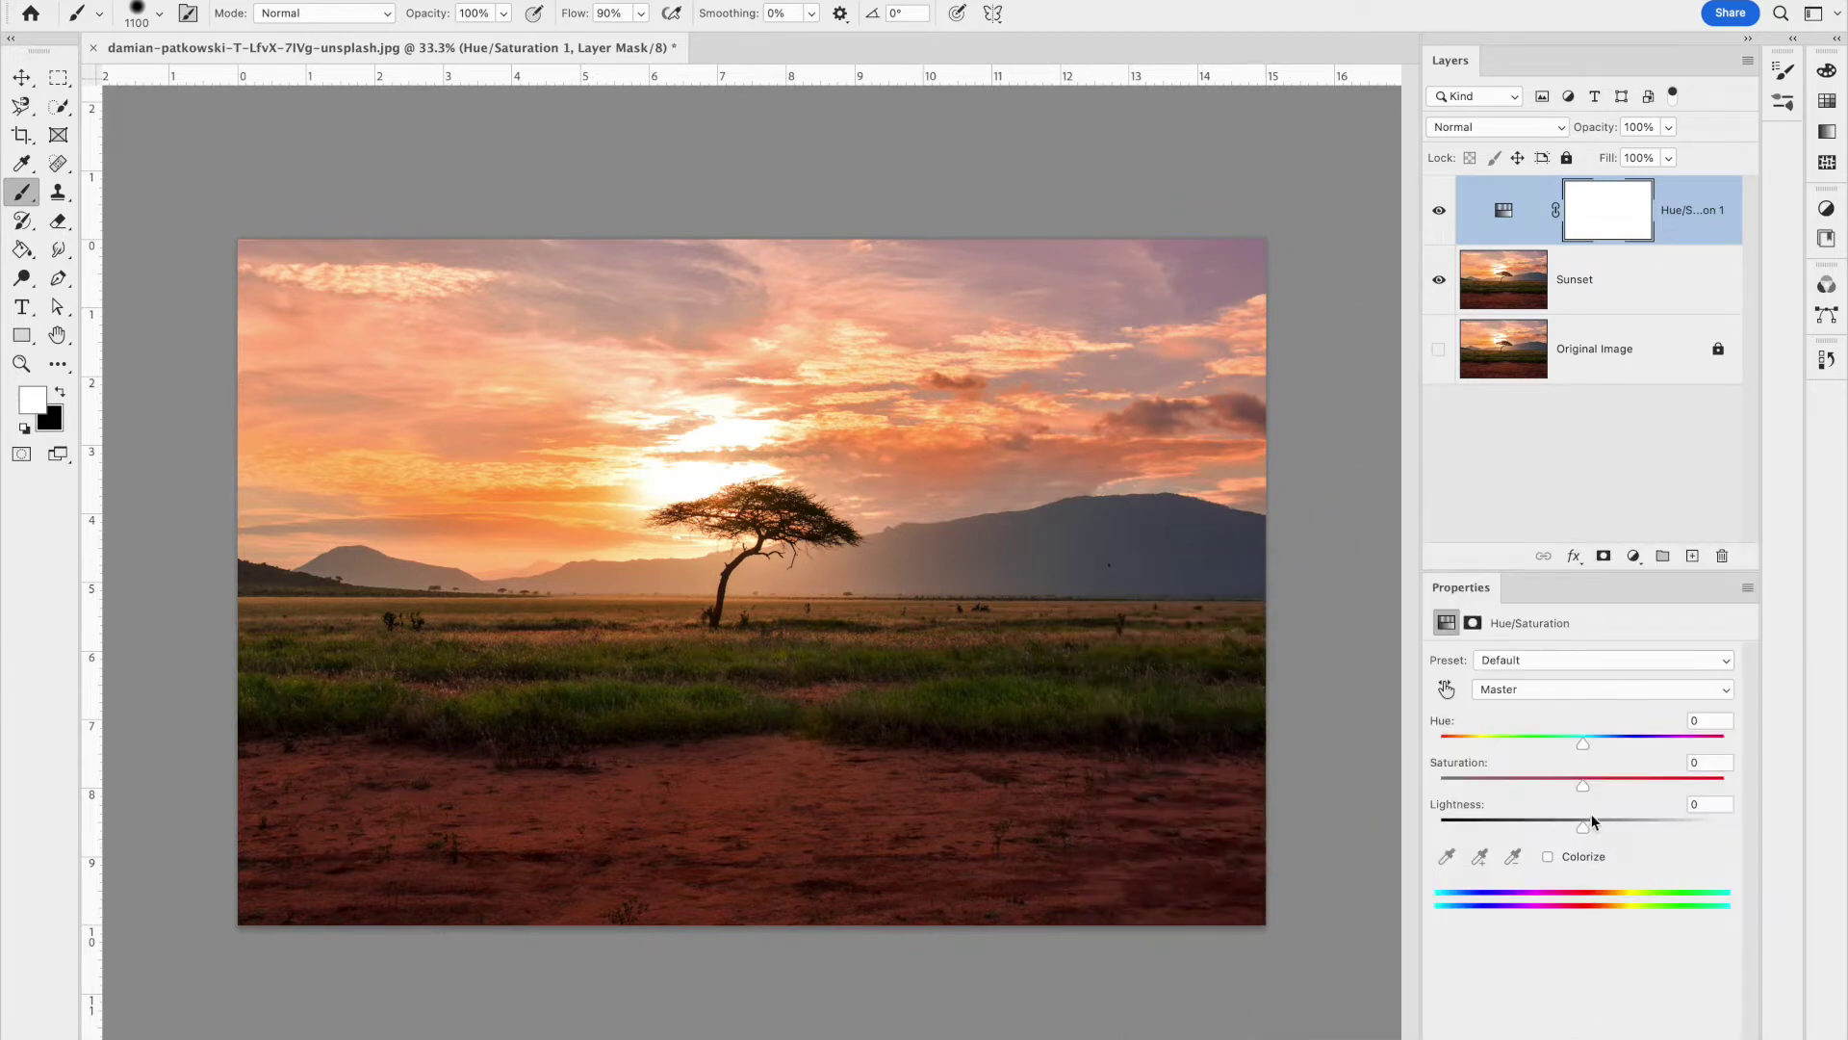
# Set the Reds saturation to -49 in the Hue/Saturation adjustment and lower the Yellows saturation by a similar amount
pyautogui.click(1489, 691)
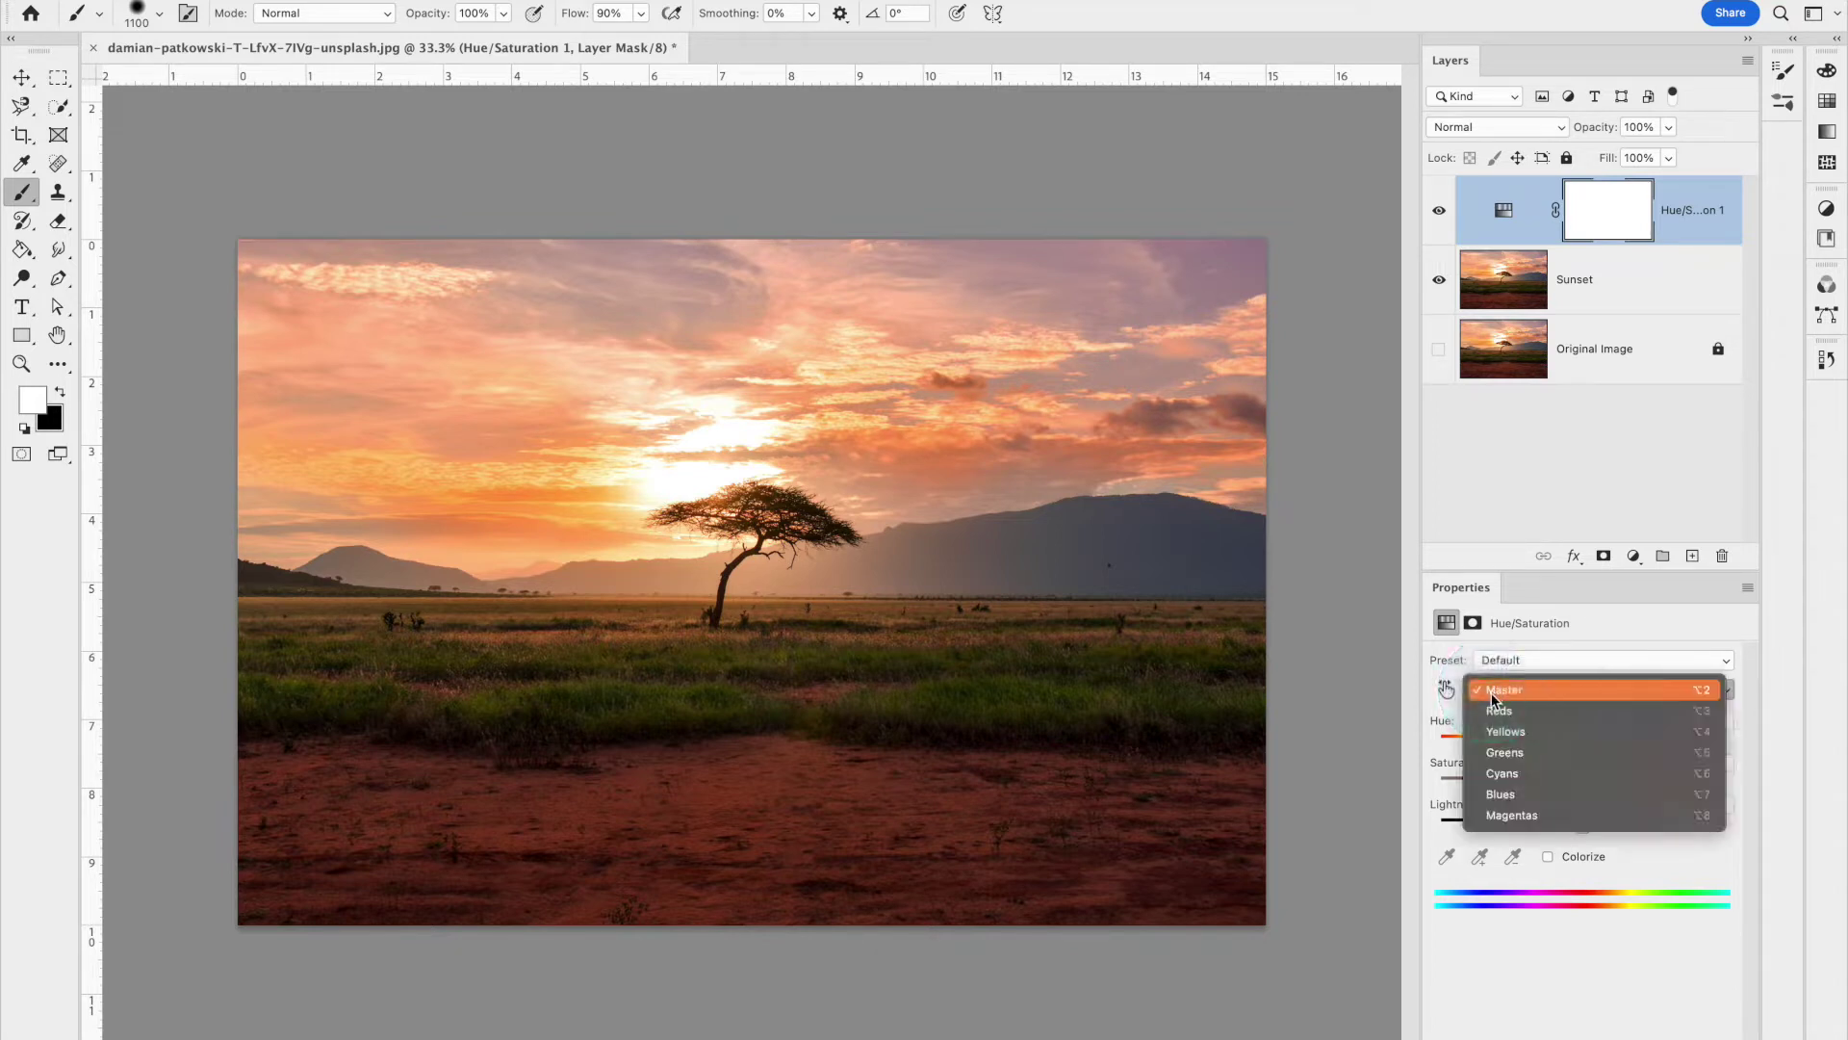
pyautogui.click(1494, 712)
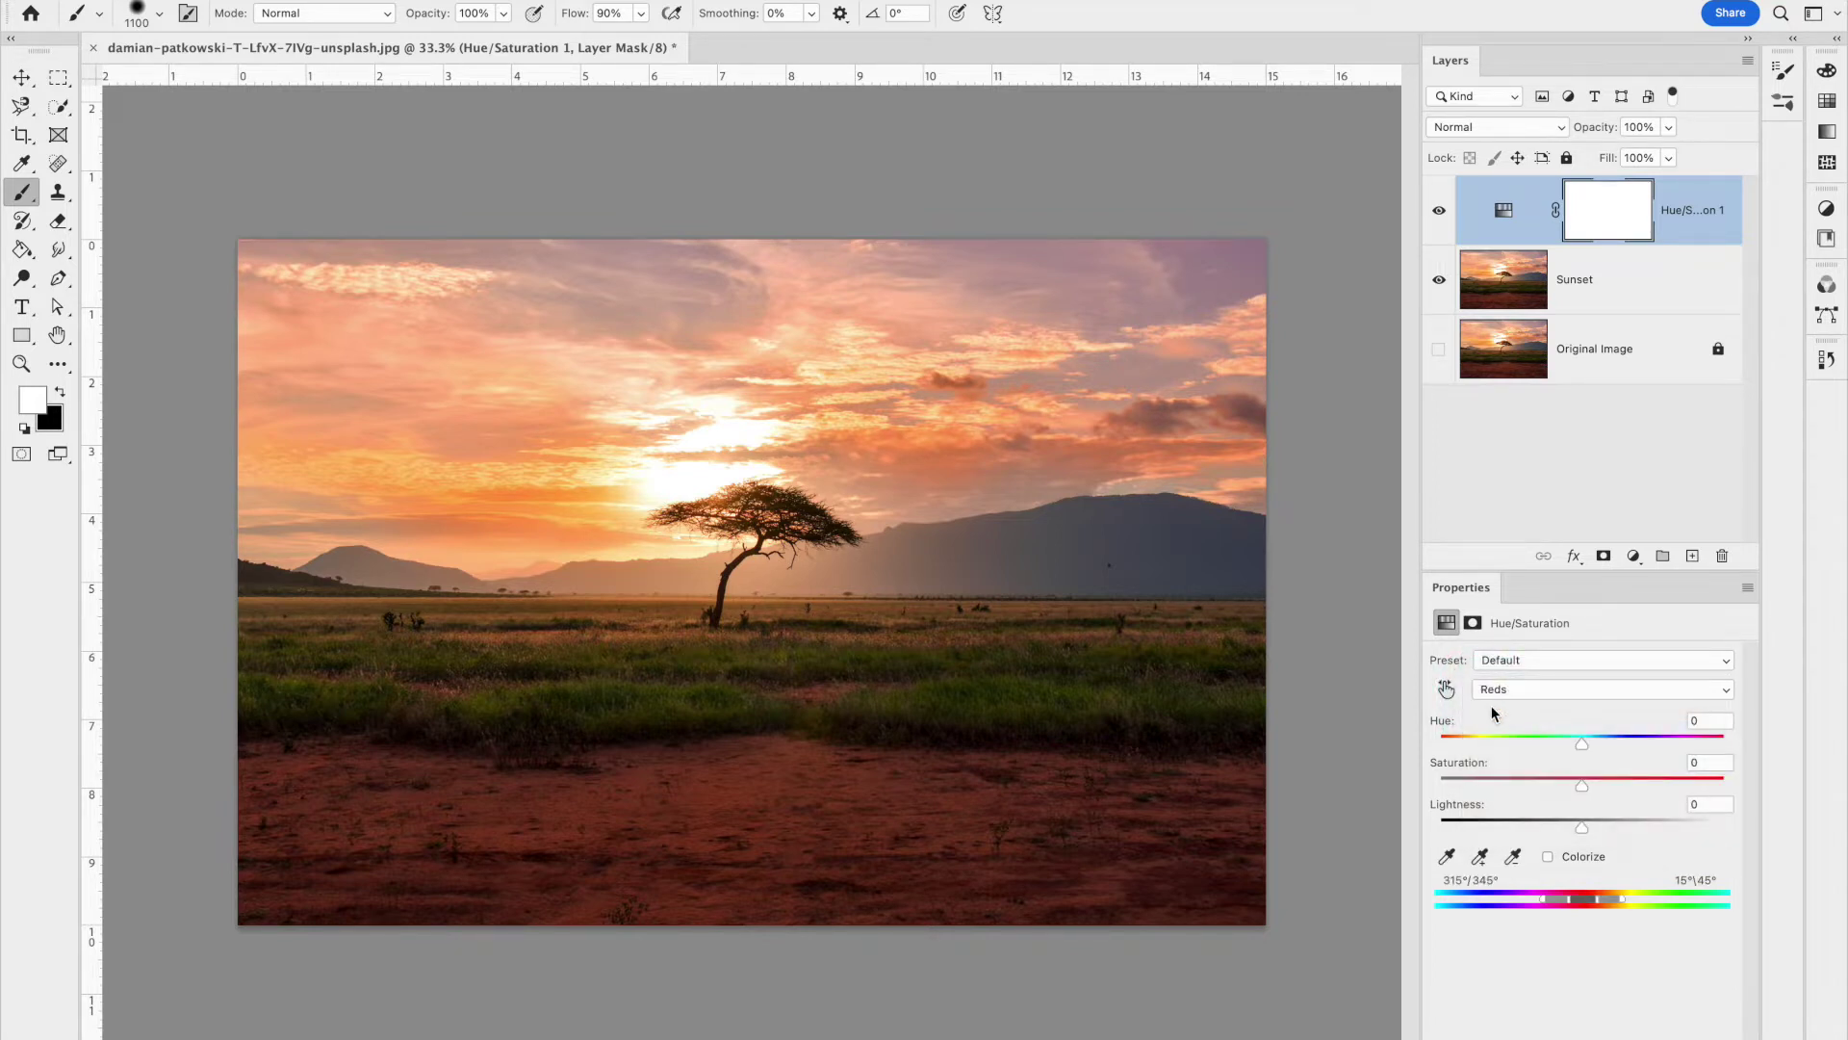
pyautogui.moveTo(1582, 785); pyautogui.dragTo(1513, 793)
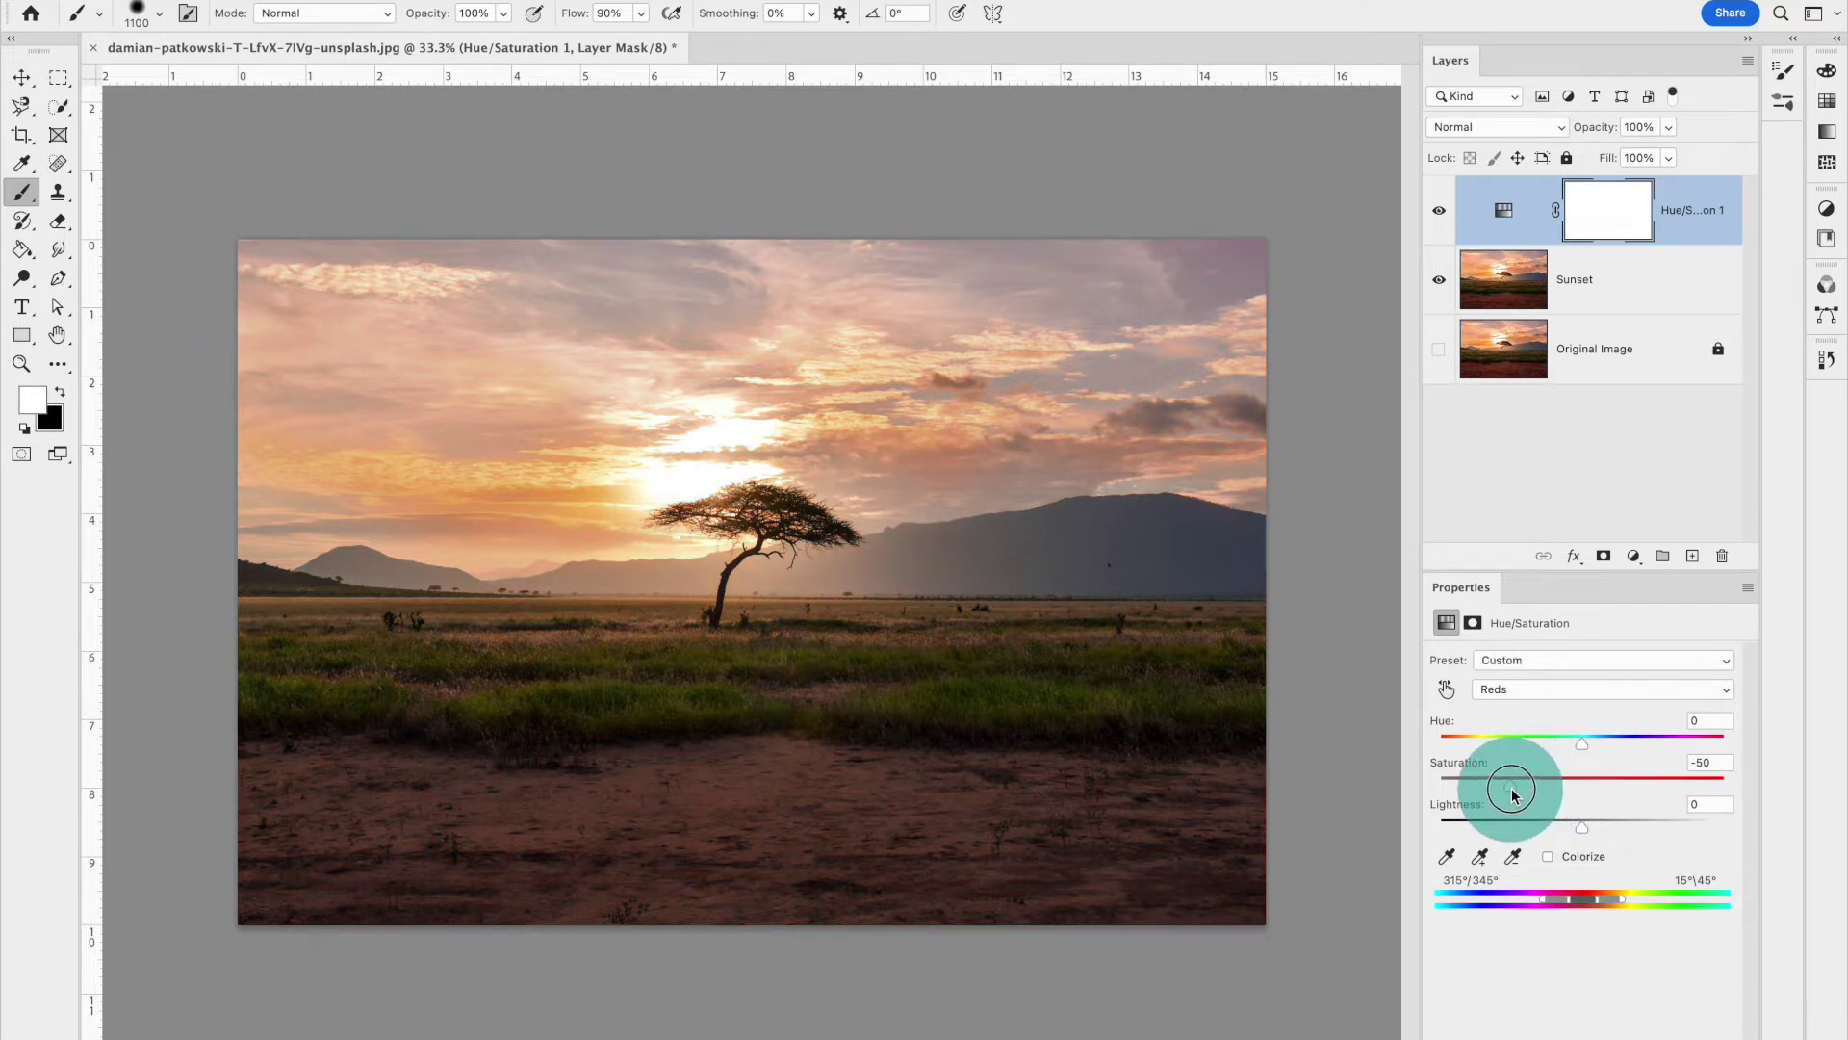
pyautogui.moveTo(1514, 795); pyautogui.dragTo(1515, 795)
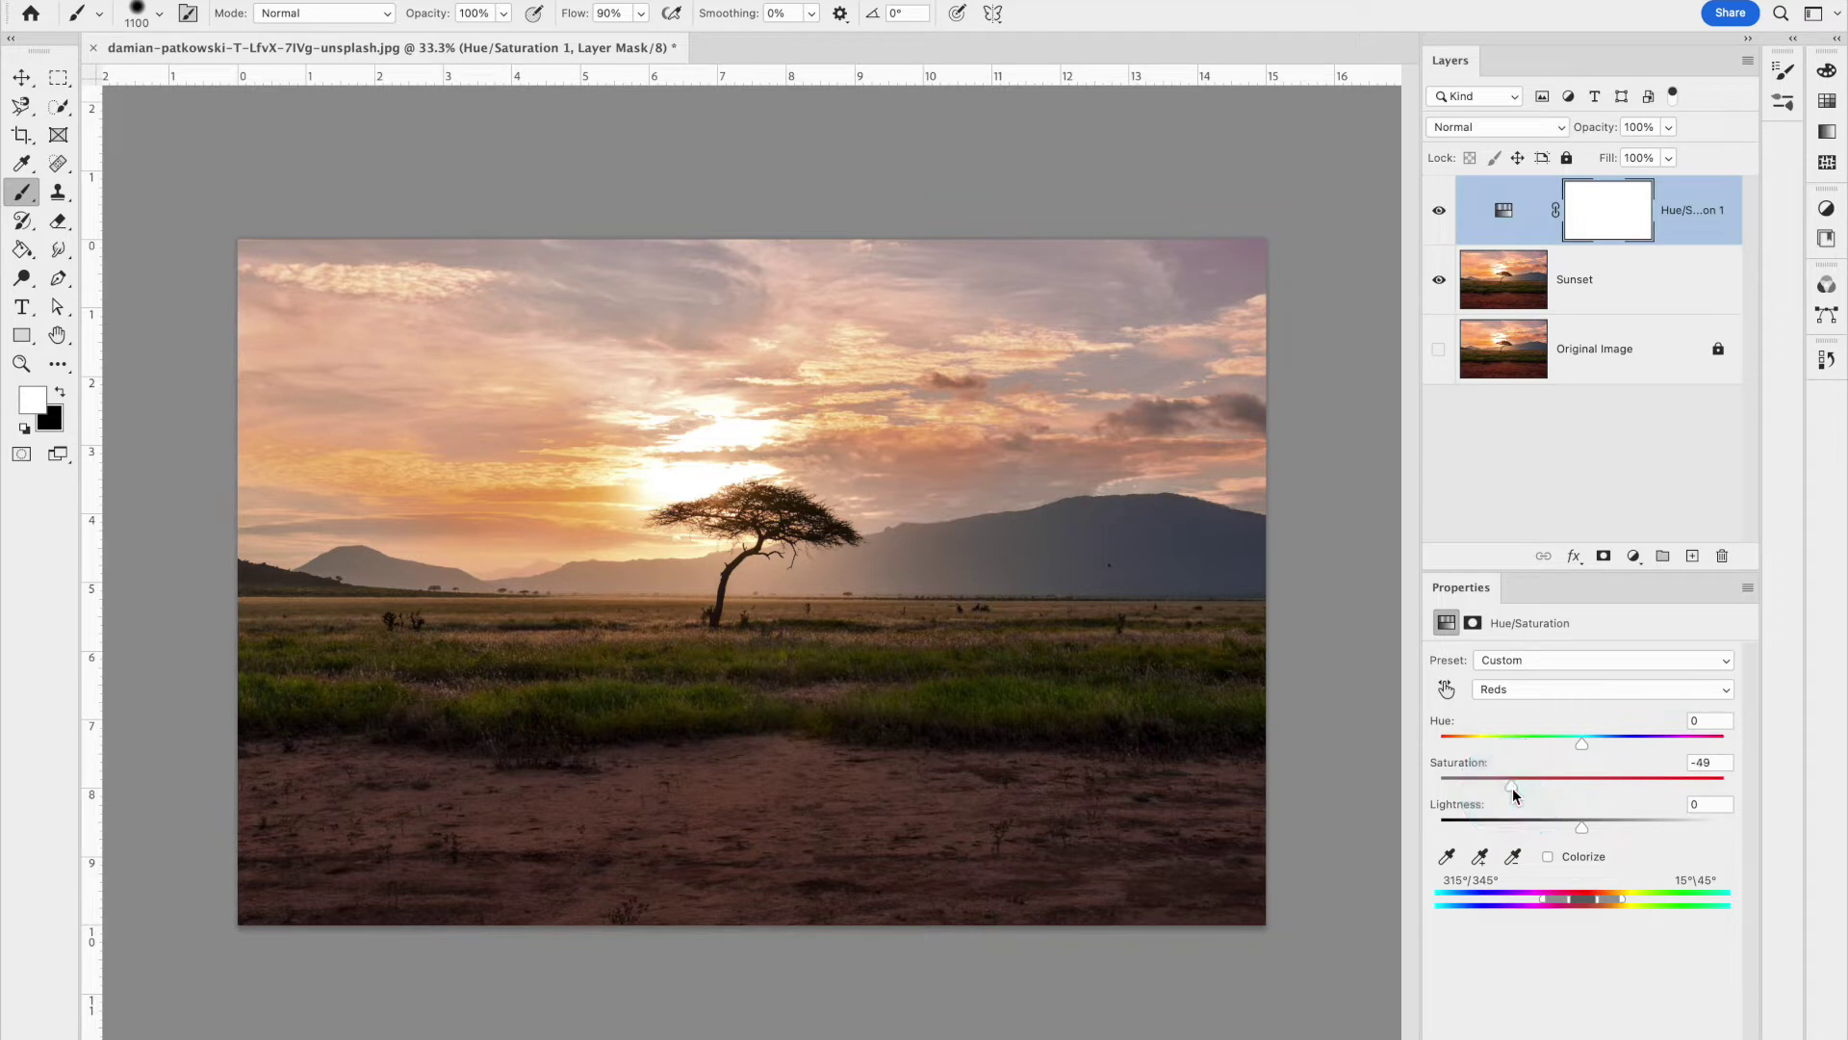
pyautogui.click(1591, 690)
pyautogui.click(1590, 709)
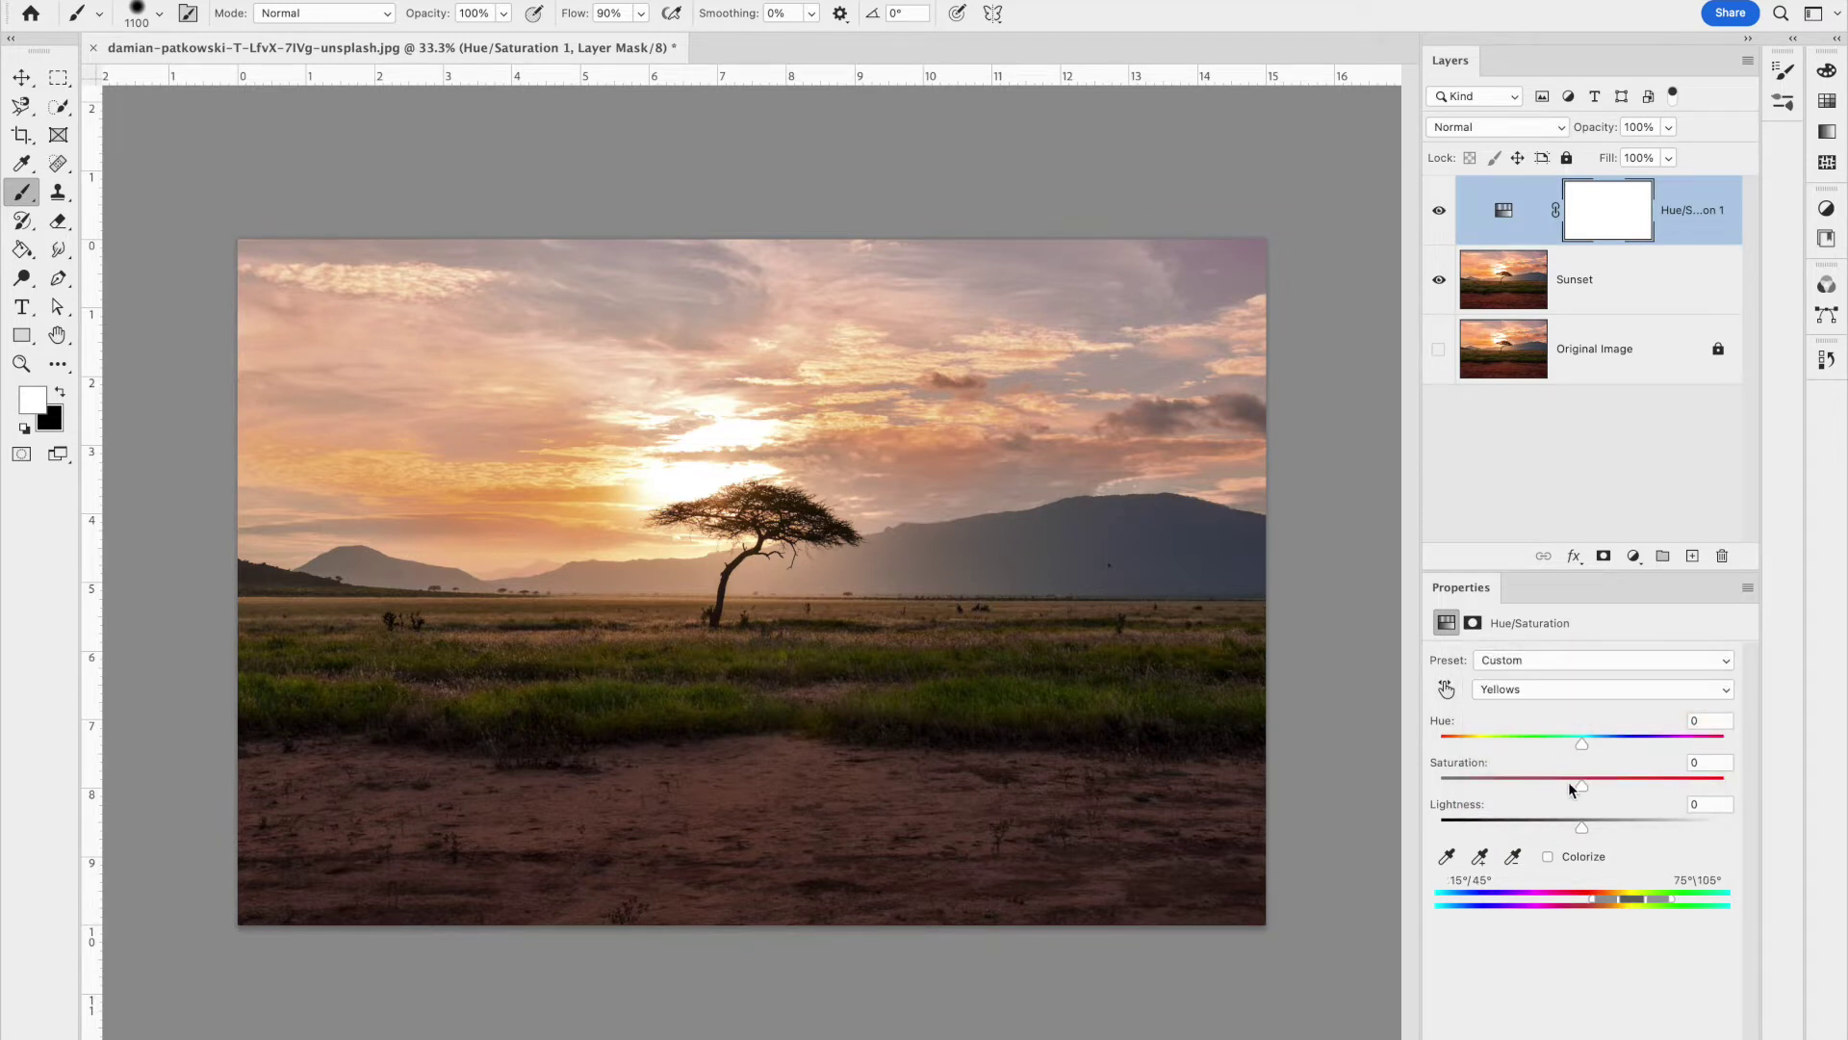
pyautogui.moveTo(1581, 784); pyautogui.dragTo(1514, 786)
# Set the Greens saturation to -45 and the Magentas saturation to -49 in the Hue/Saturation adjustment
pyautogui.click(1551, 695)
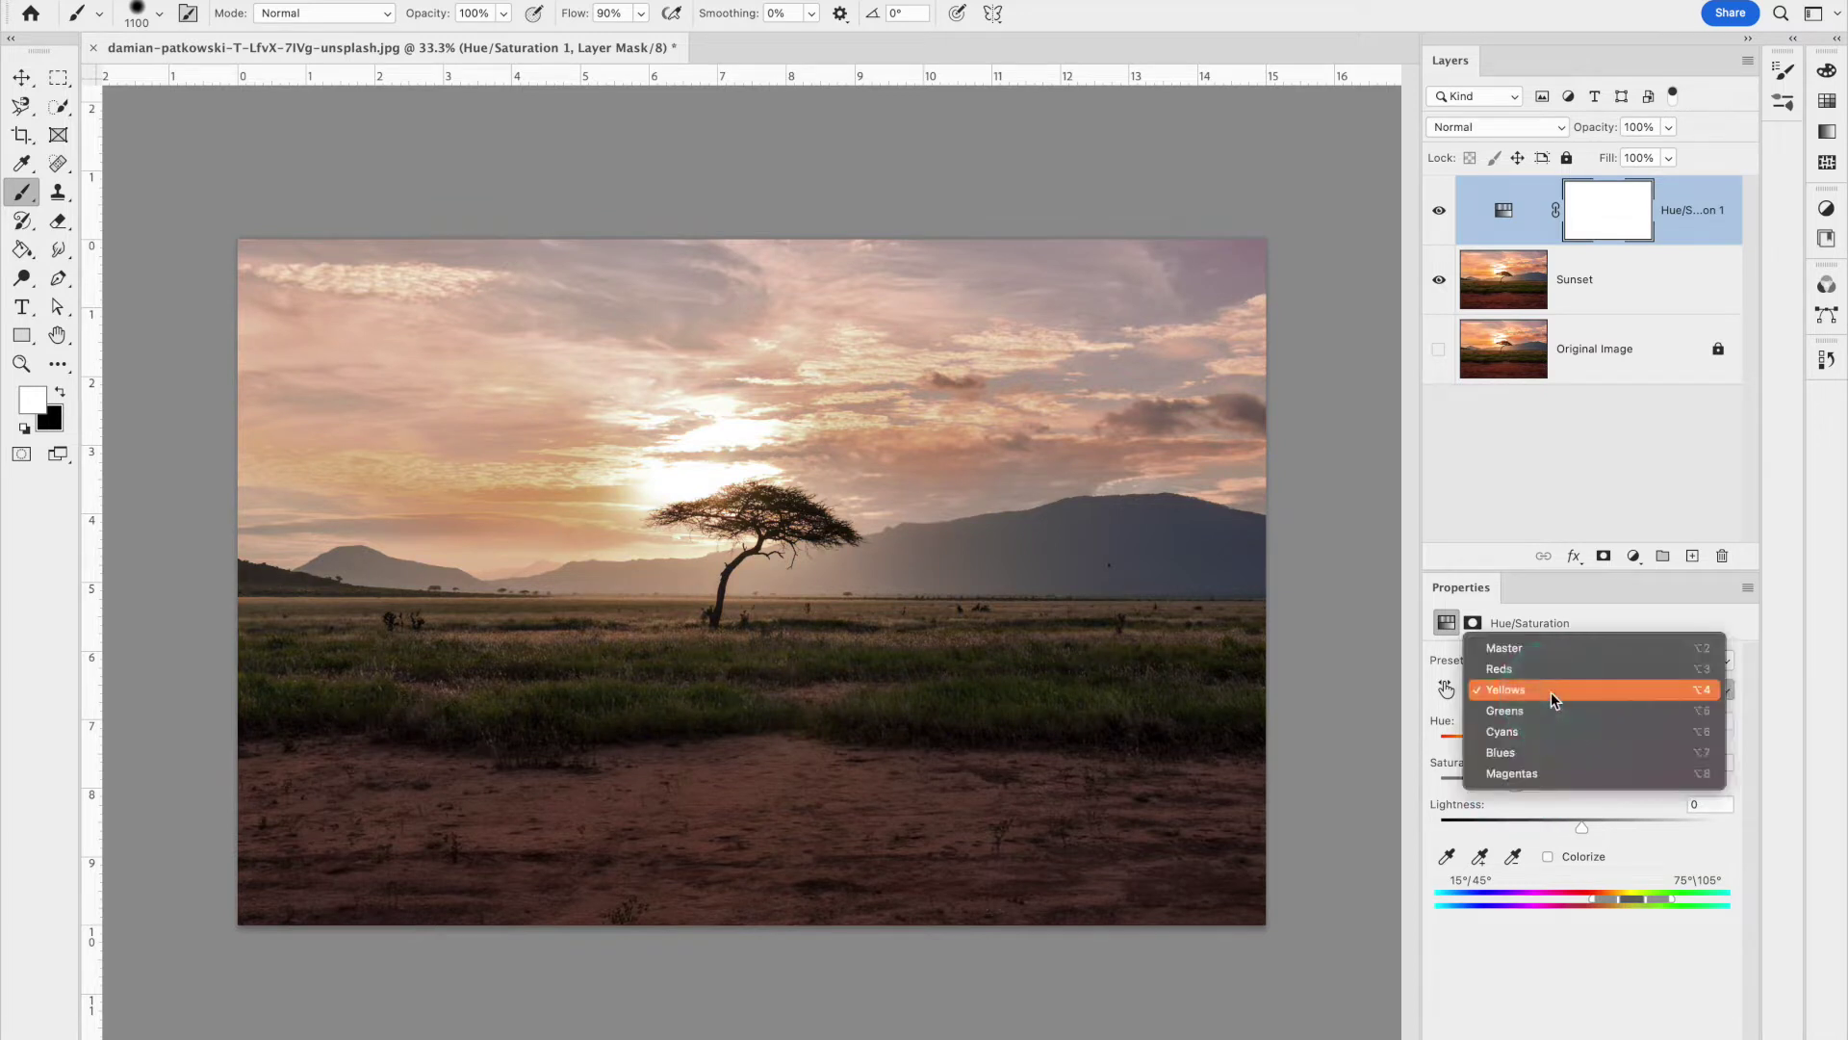
pyautogui.click(1550, 706)
pyautogui.moveTo(1580, 789); pyautogui.dragTo(1520, 788)
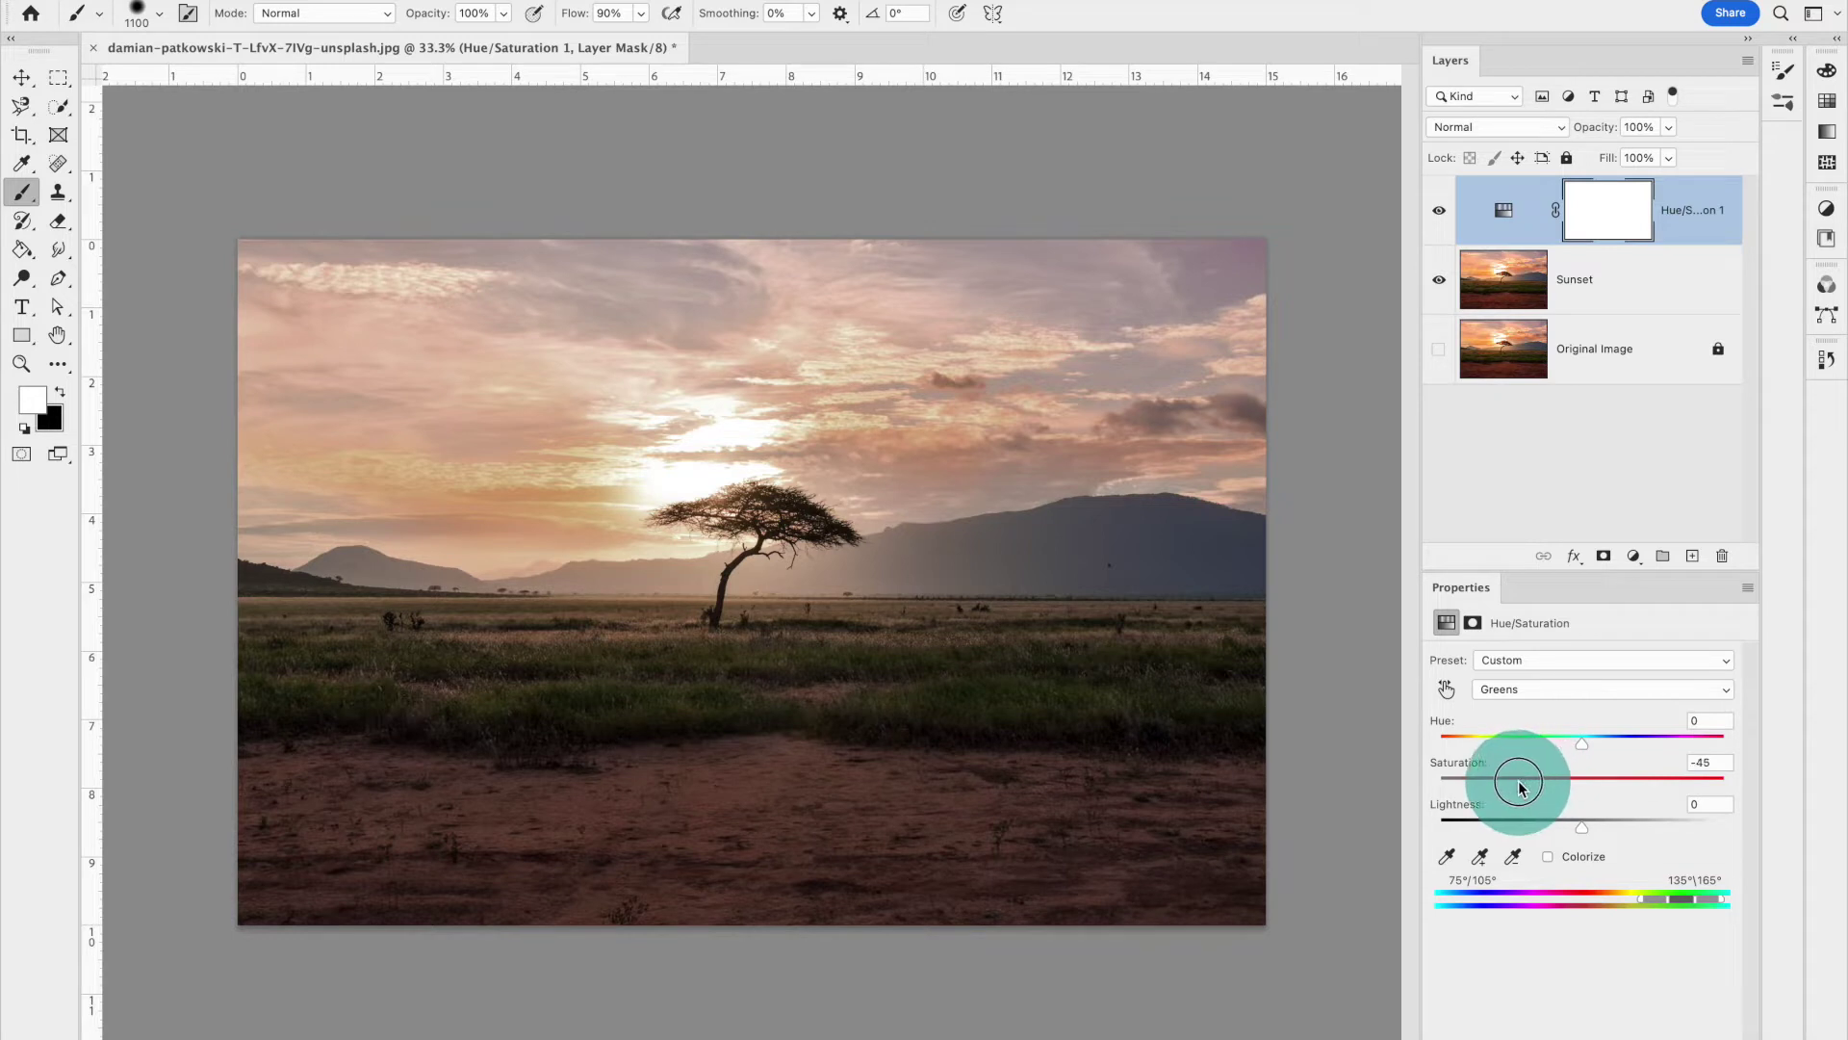
pyautogui.click(1603, 693)
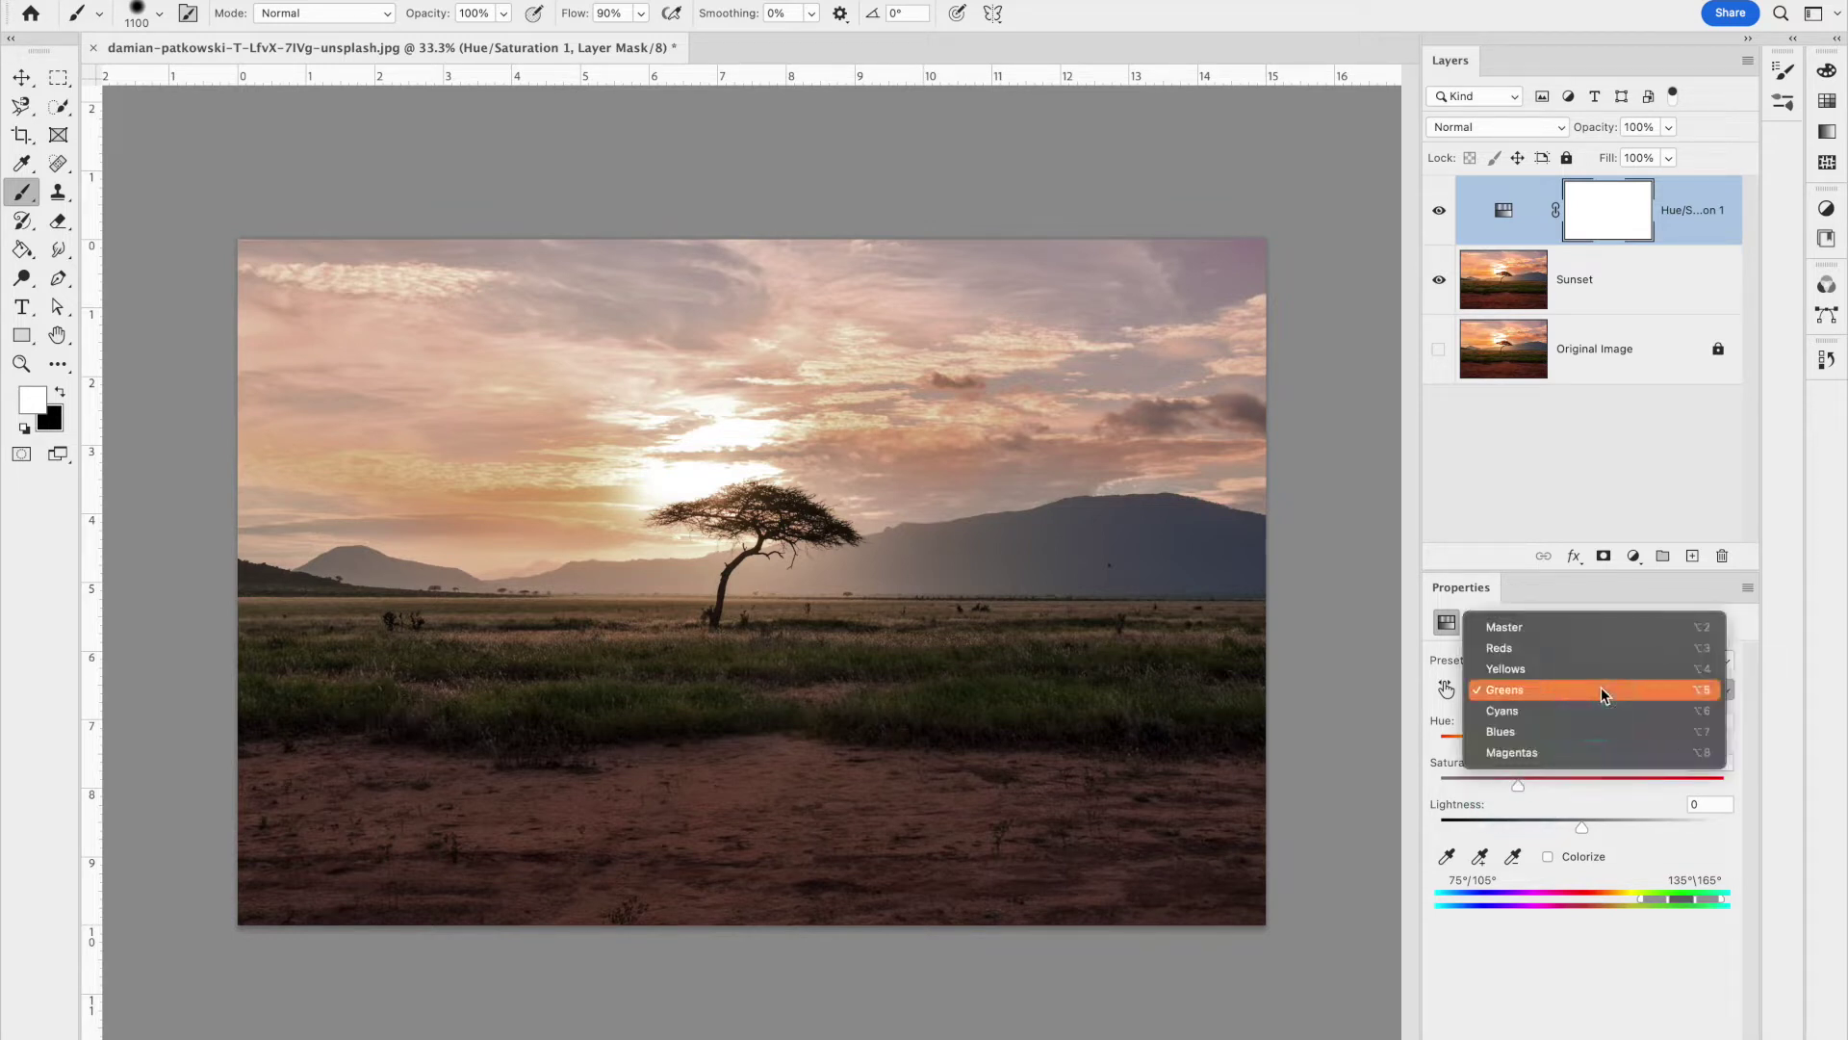
pyautogui.click(1596, 749)
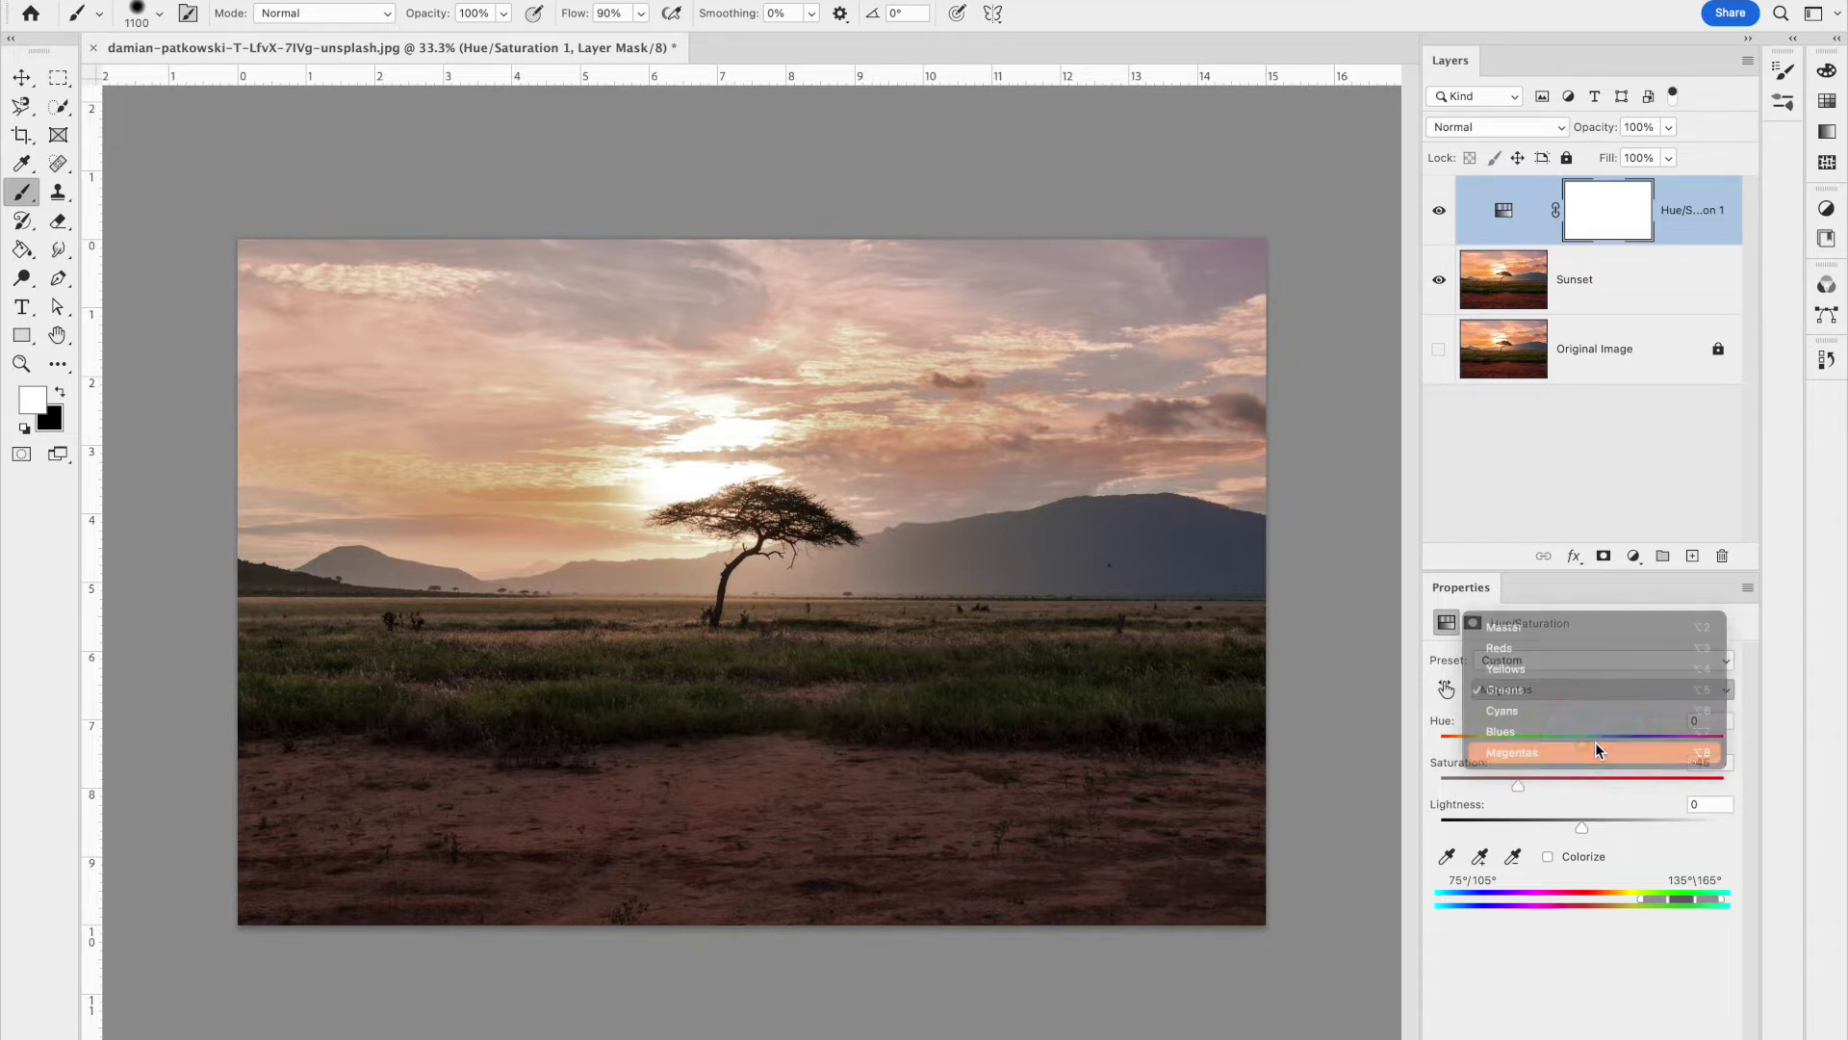
pyautogui.moveTo(1582, 784); pyautogui.dragTo(1512, 790)
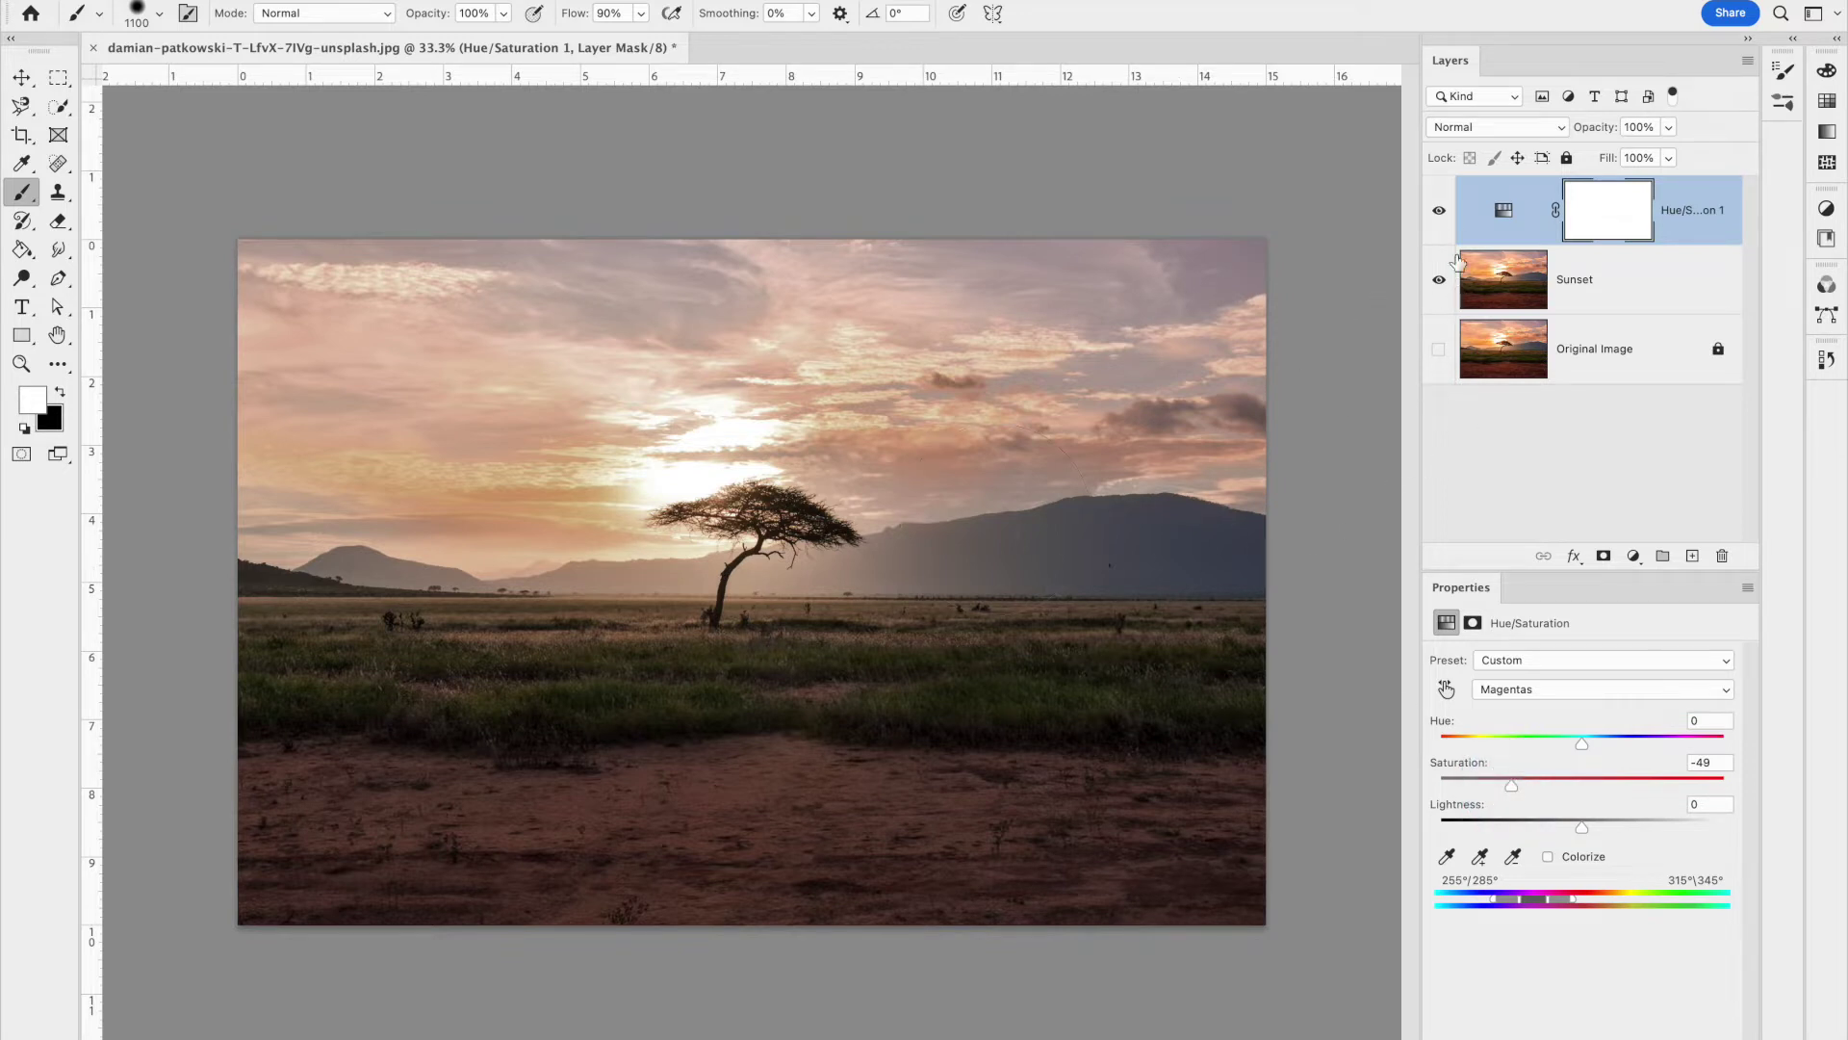
# Toggle the Hue/Saturation layer's visibility to compare the photo before and after the adjustment
pyautogui.click(1439, 211)
pyautogui.click(1439, 211)
pyautogui.click(1439, 212)
pyautogui.click(1440, 211)
# Add a new blank layer above the Hue/Saturation adjustment layer
pyautogui.click(1566, 226)
pyautogui.click(1691, 558)
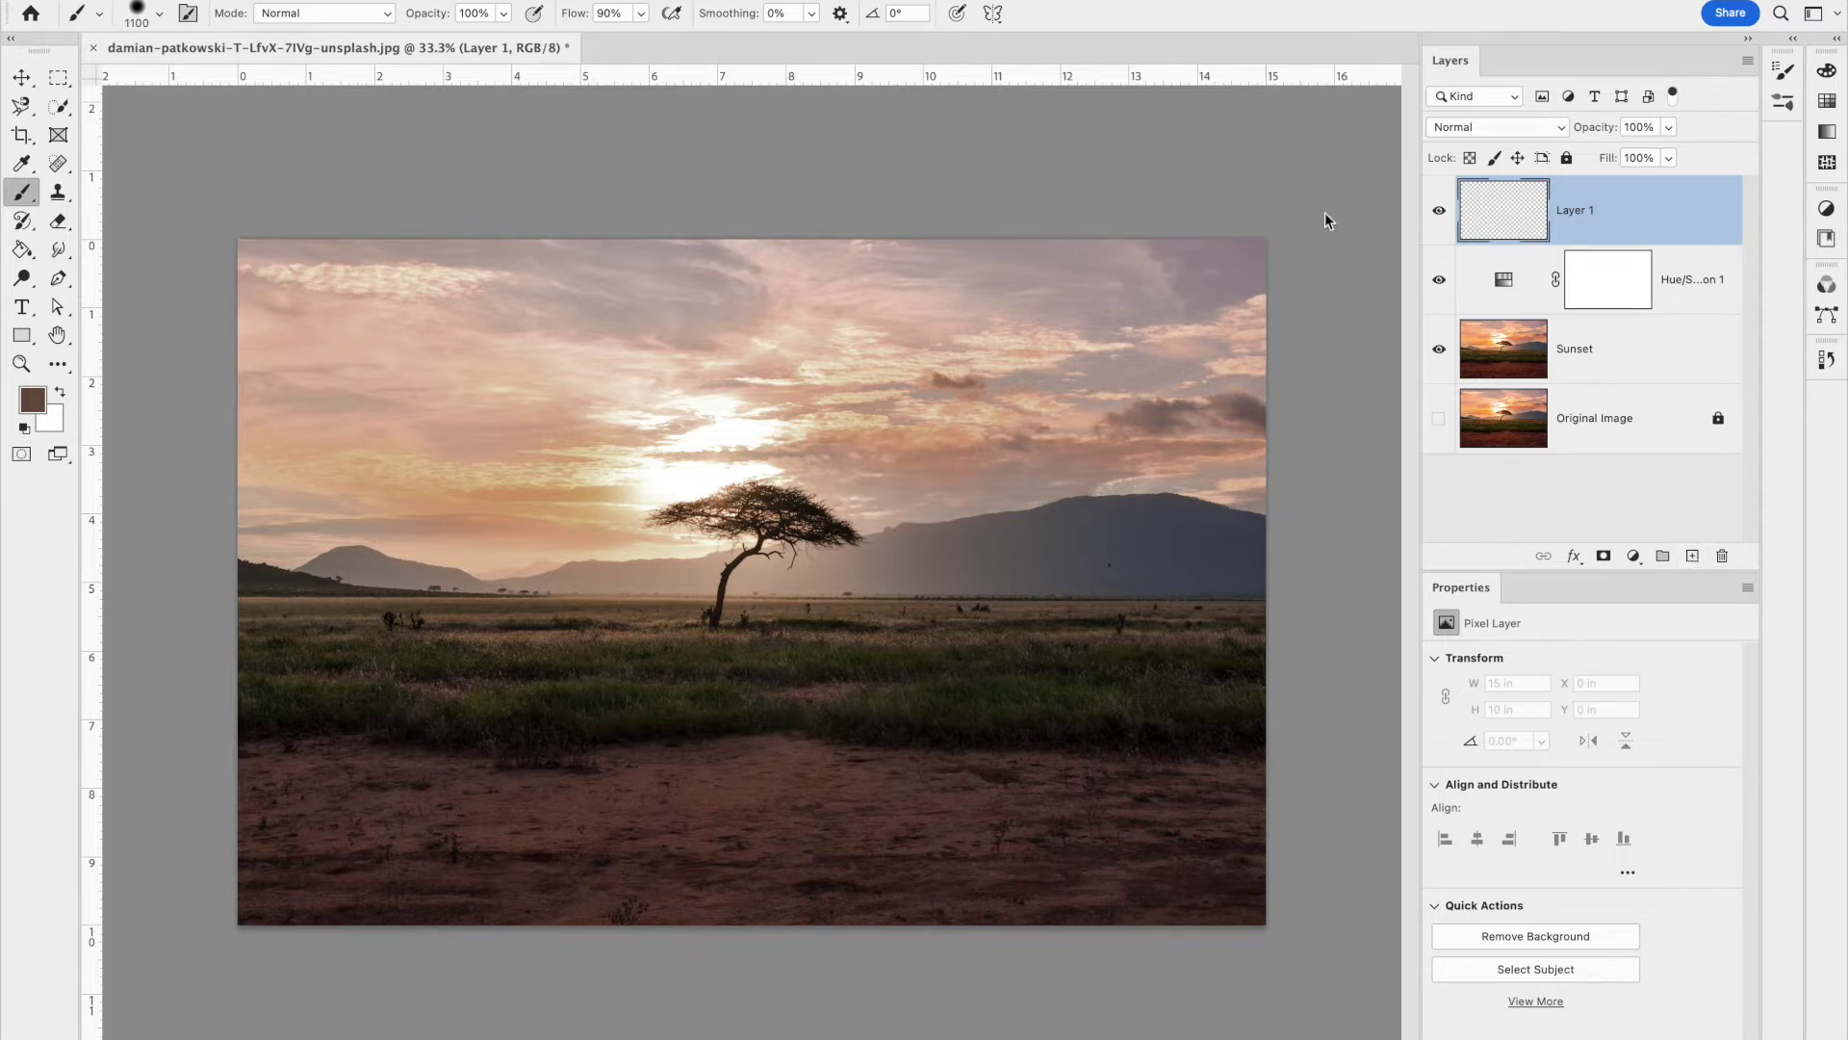
# Start a Color Range selection on the Sunset layer and sample several grassland tones around the base of the tree in the photo
pyautogui.click(443, 2)
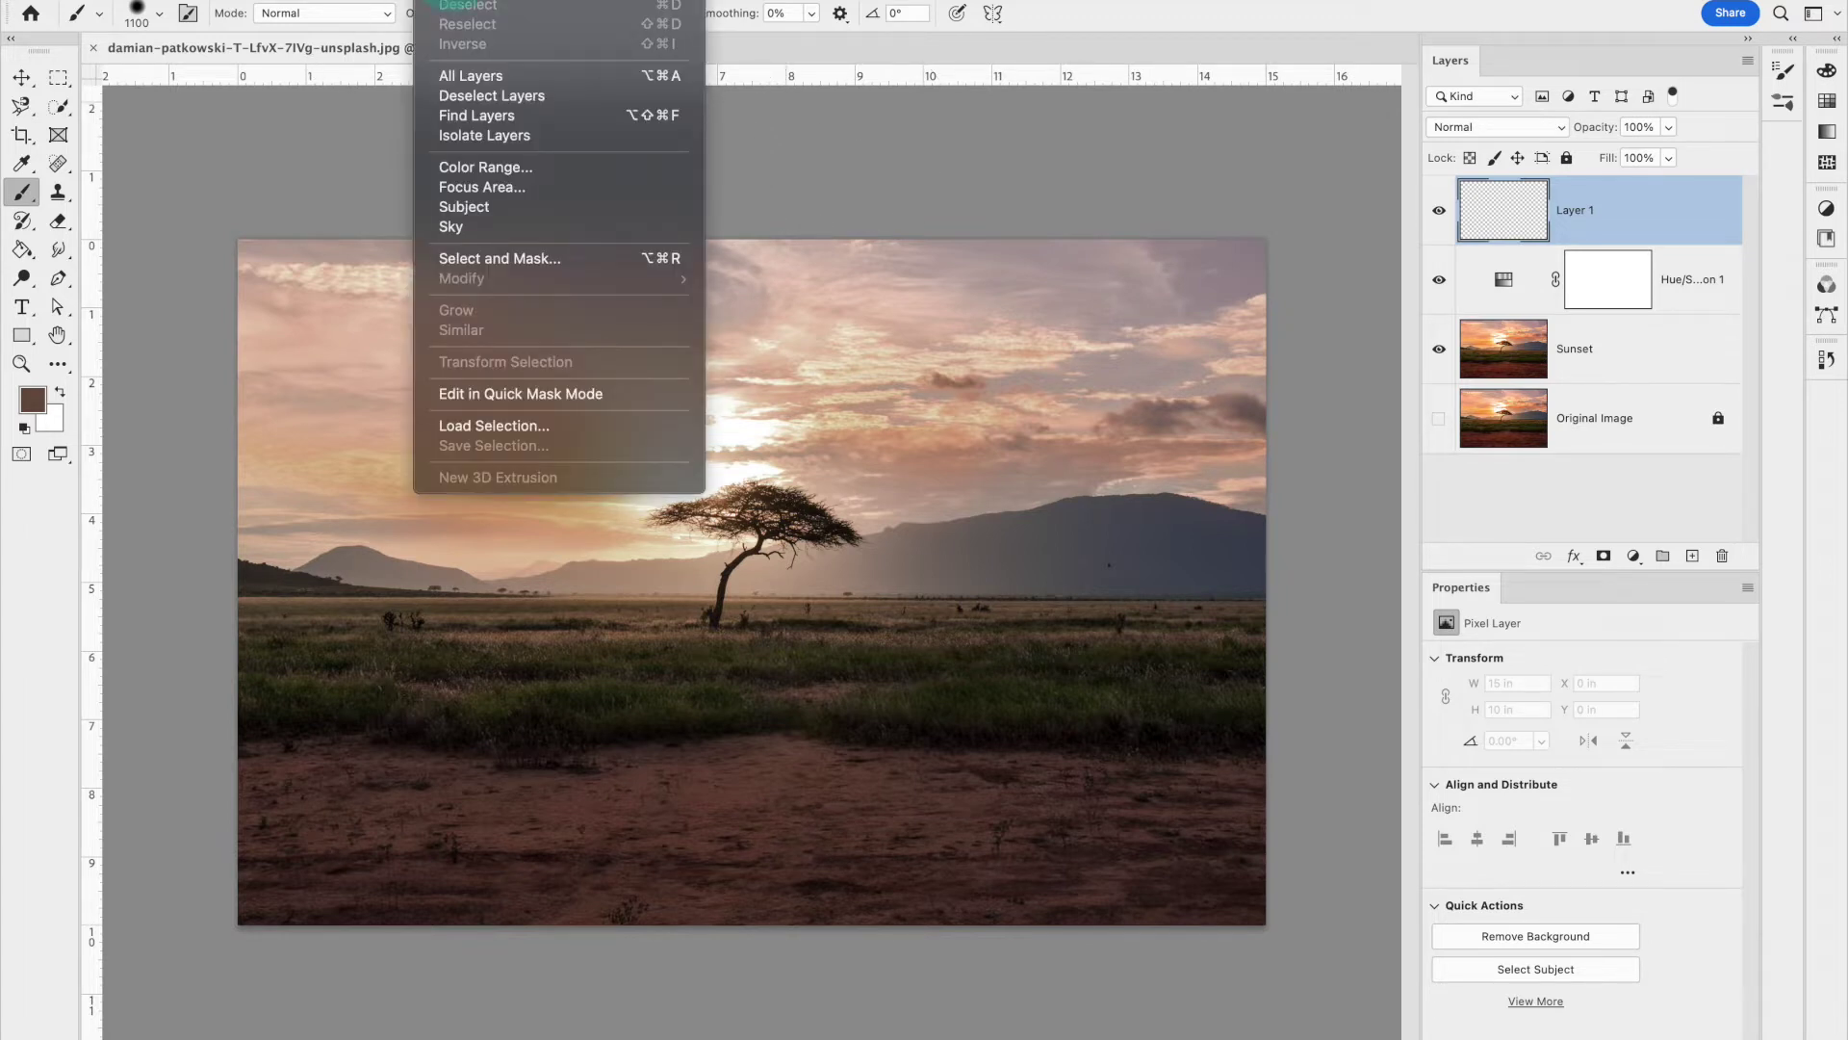
pyautogui.click(468, 5)
pyautogui.click(1564, 362)
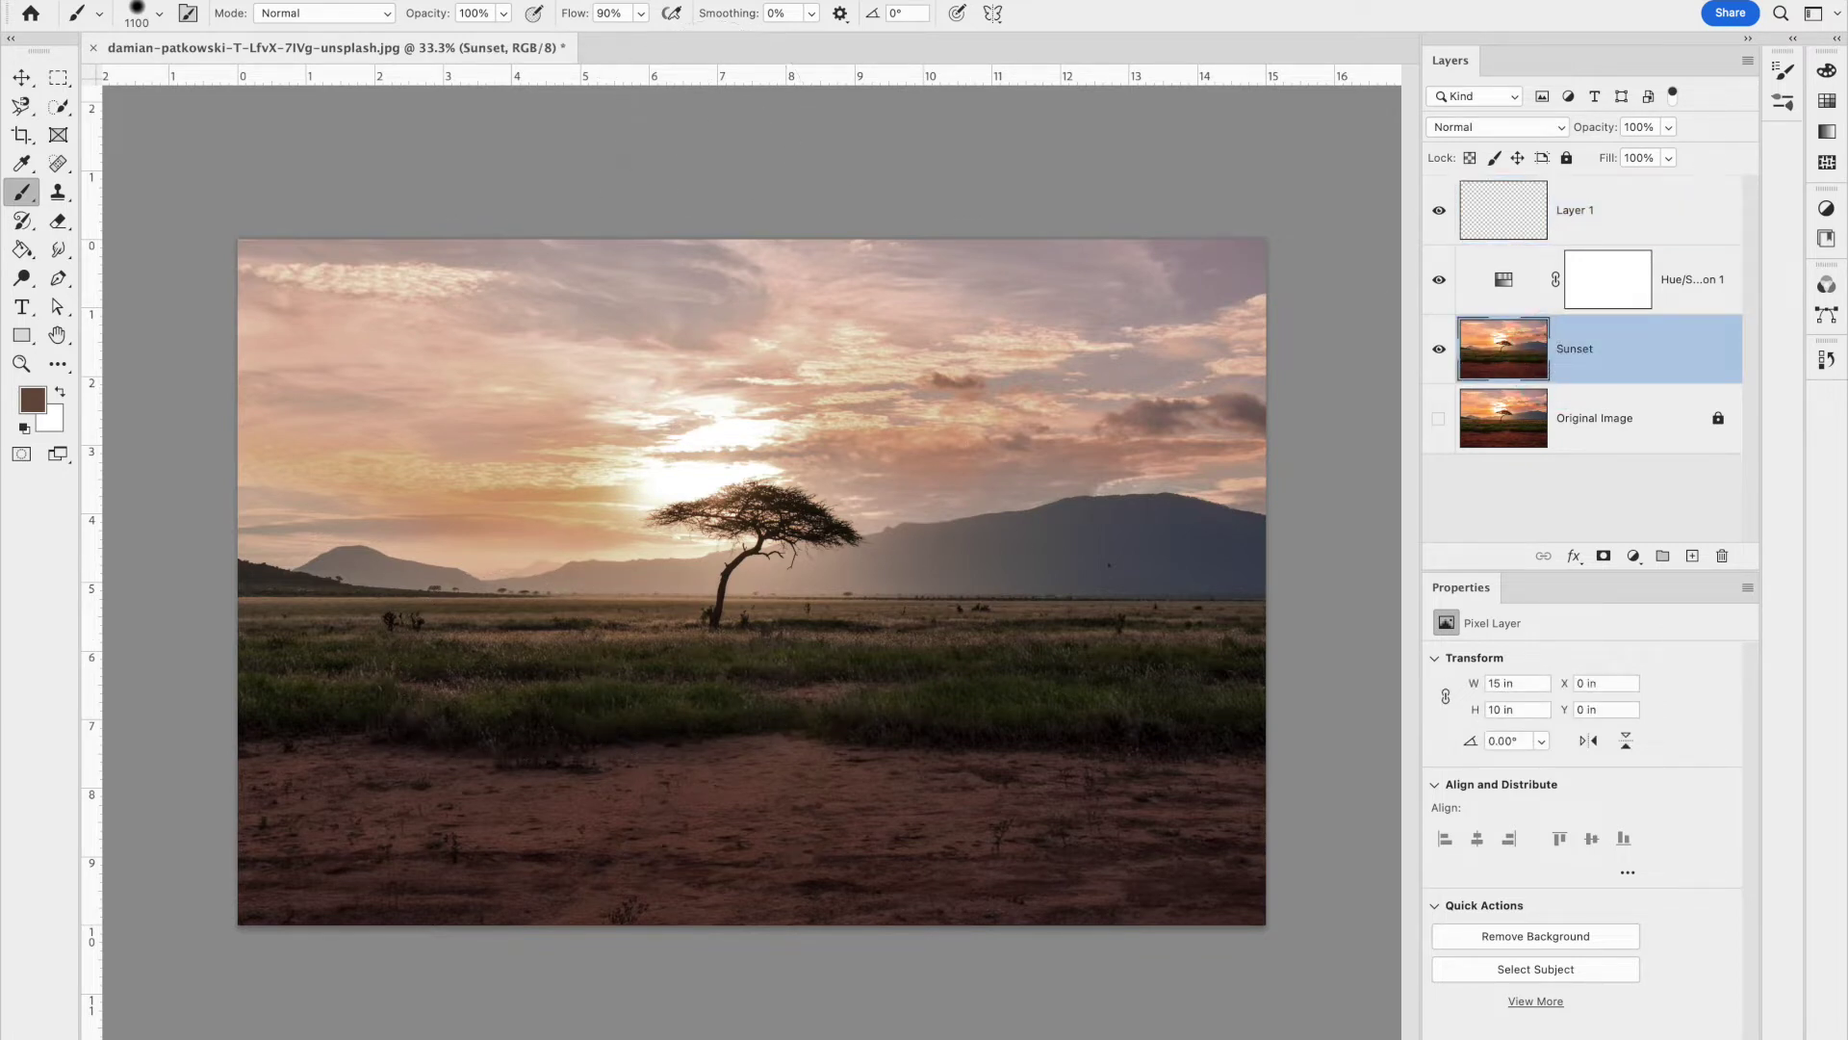
pyautogui.click(520, 0)
pyautogui.moveTo(438, 0)
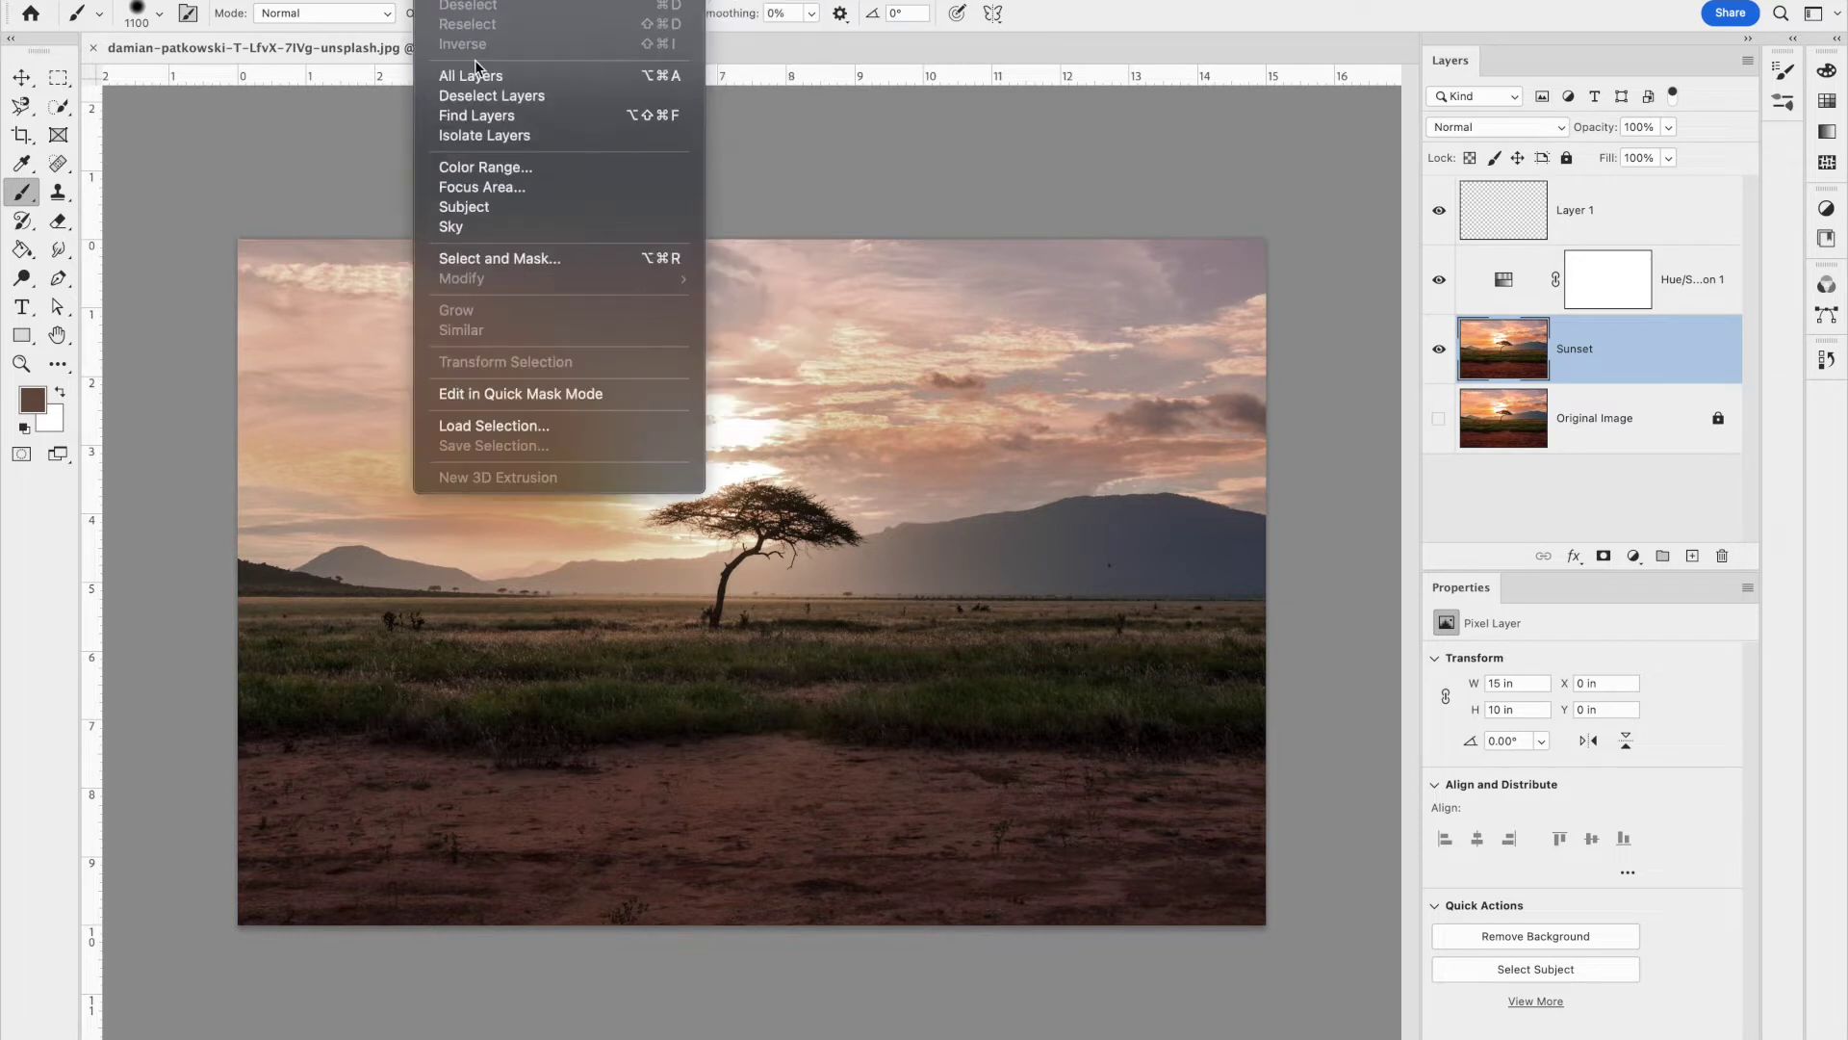
pyautogui.click(497, 166)
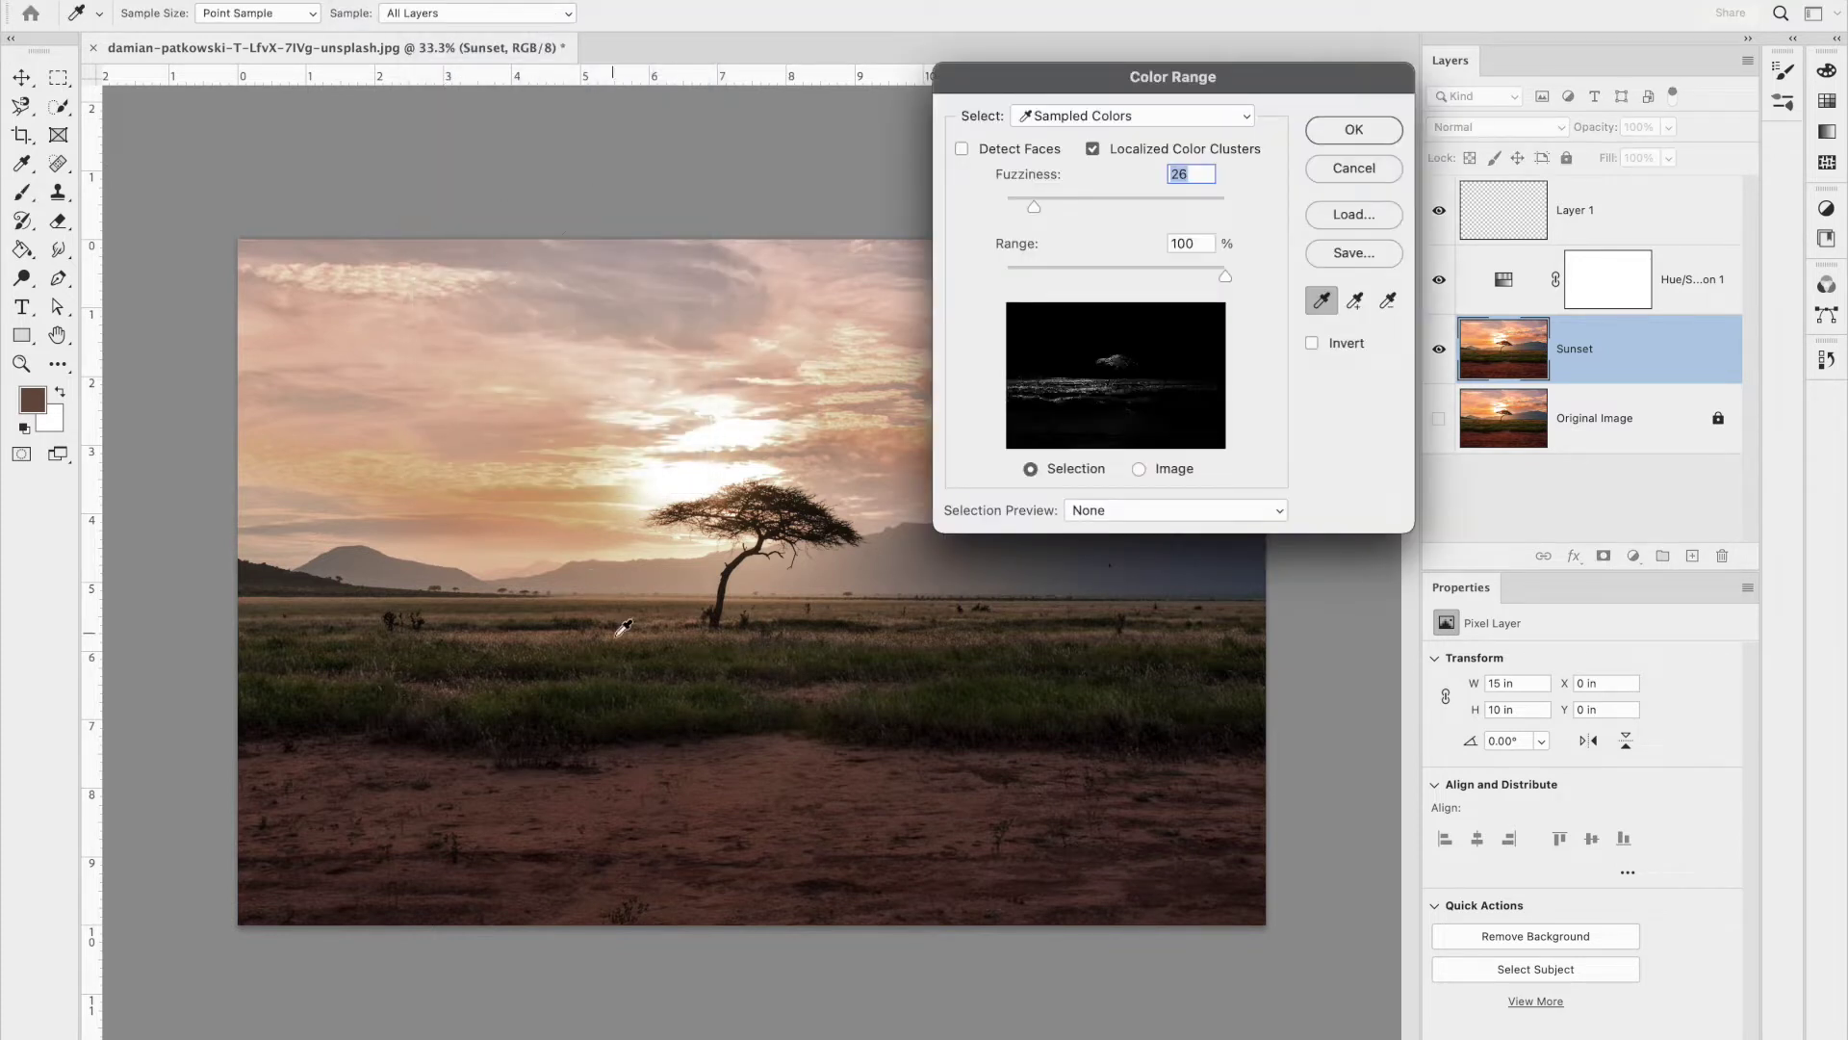
pyautogui.click(630, 650)
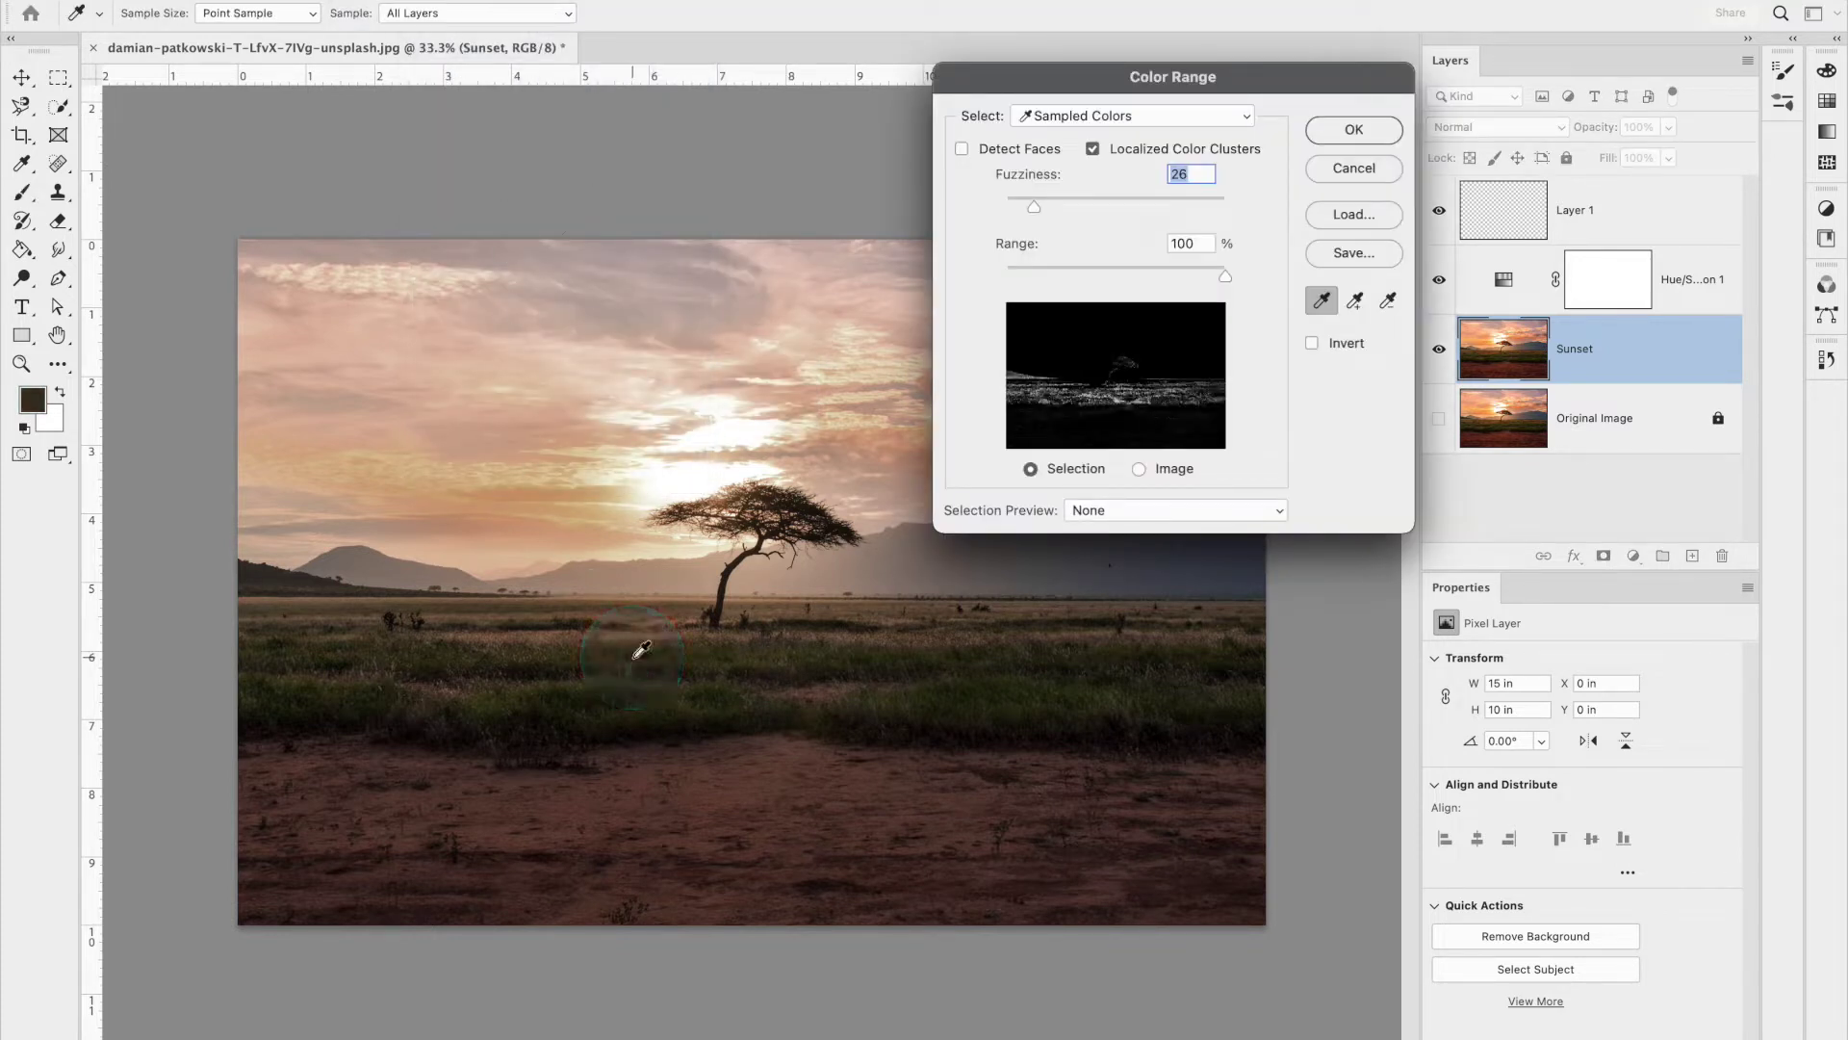
pyautogui.click(632, 638)
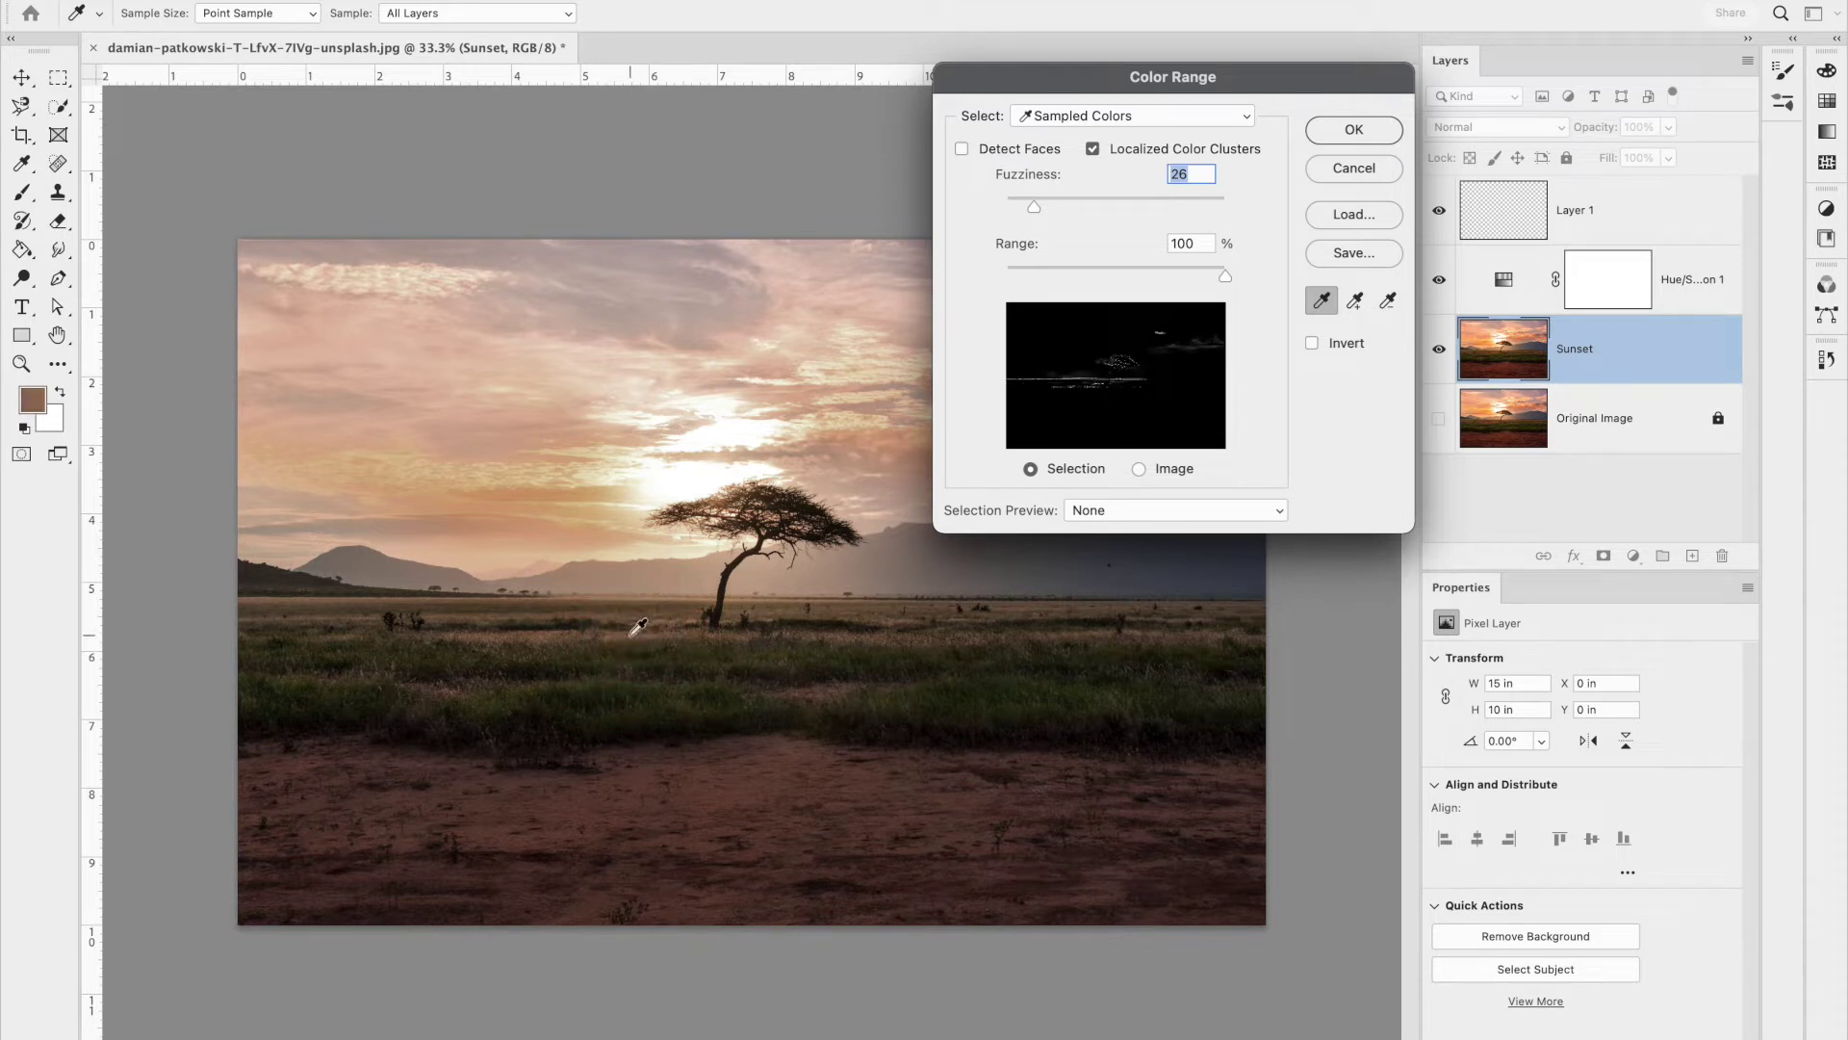
pyautogui.click(636, 616)
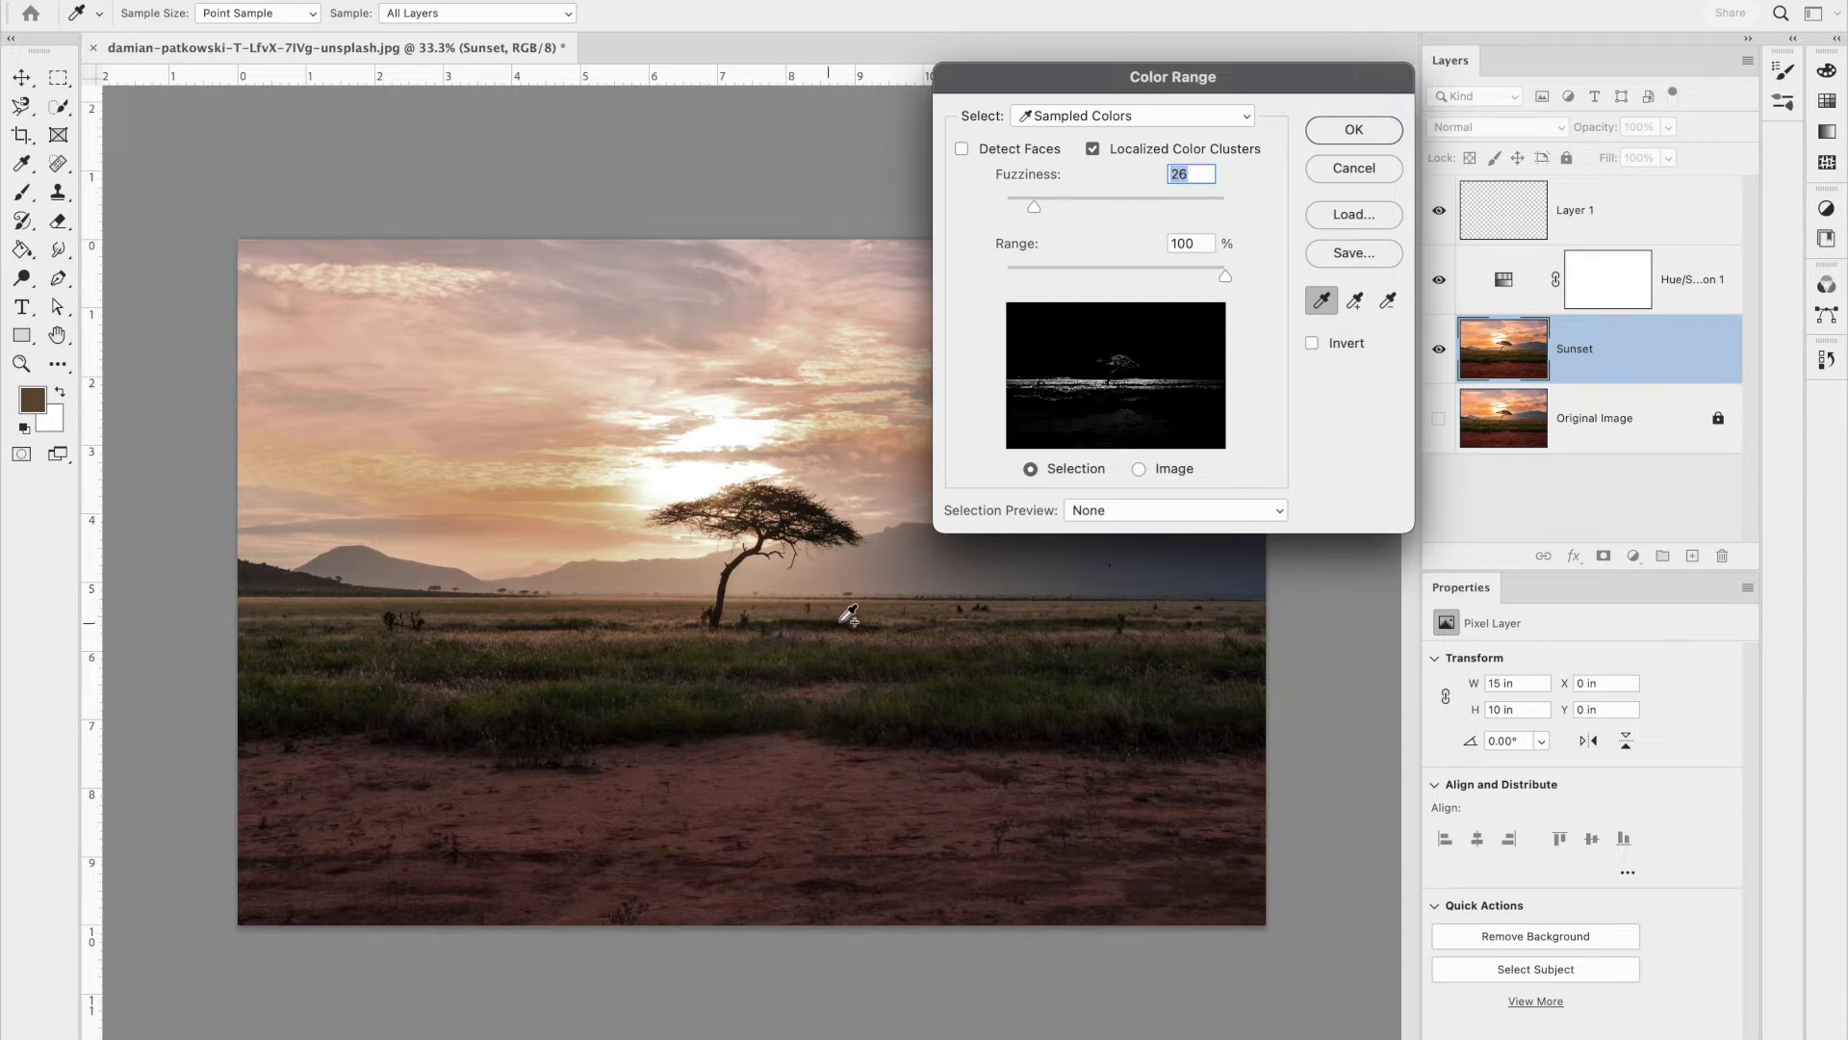
pyautogui.click(903, 618)
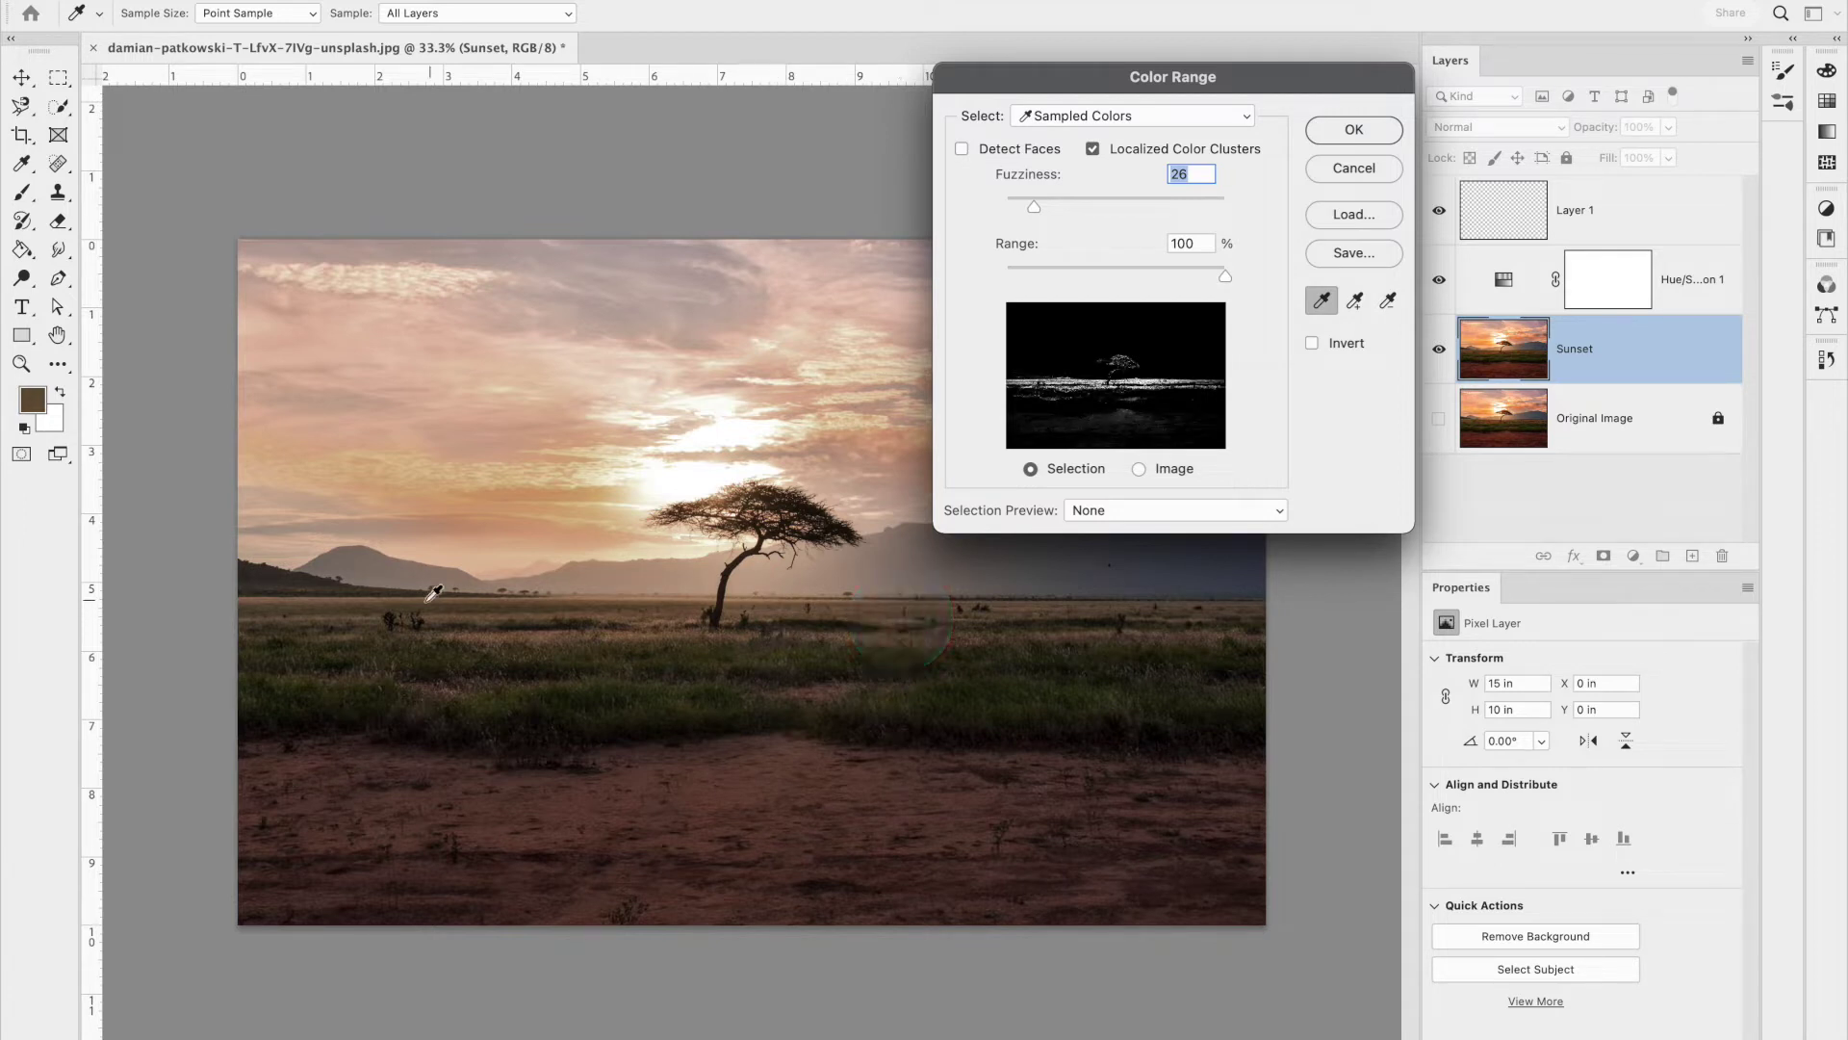
pyautogui.click(355, 618)
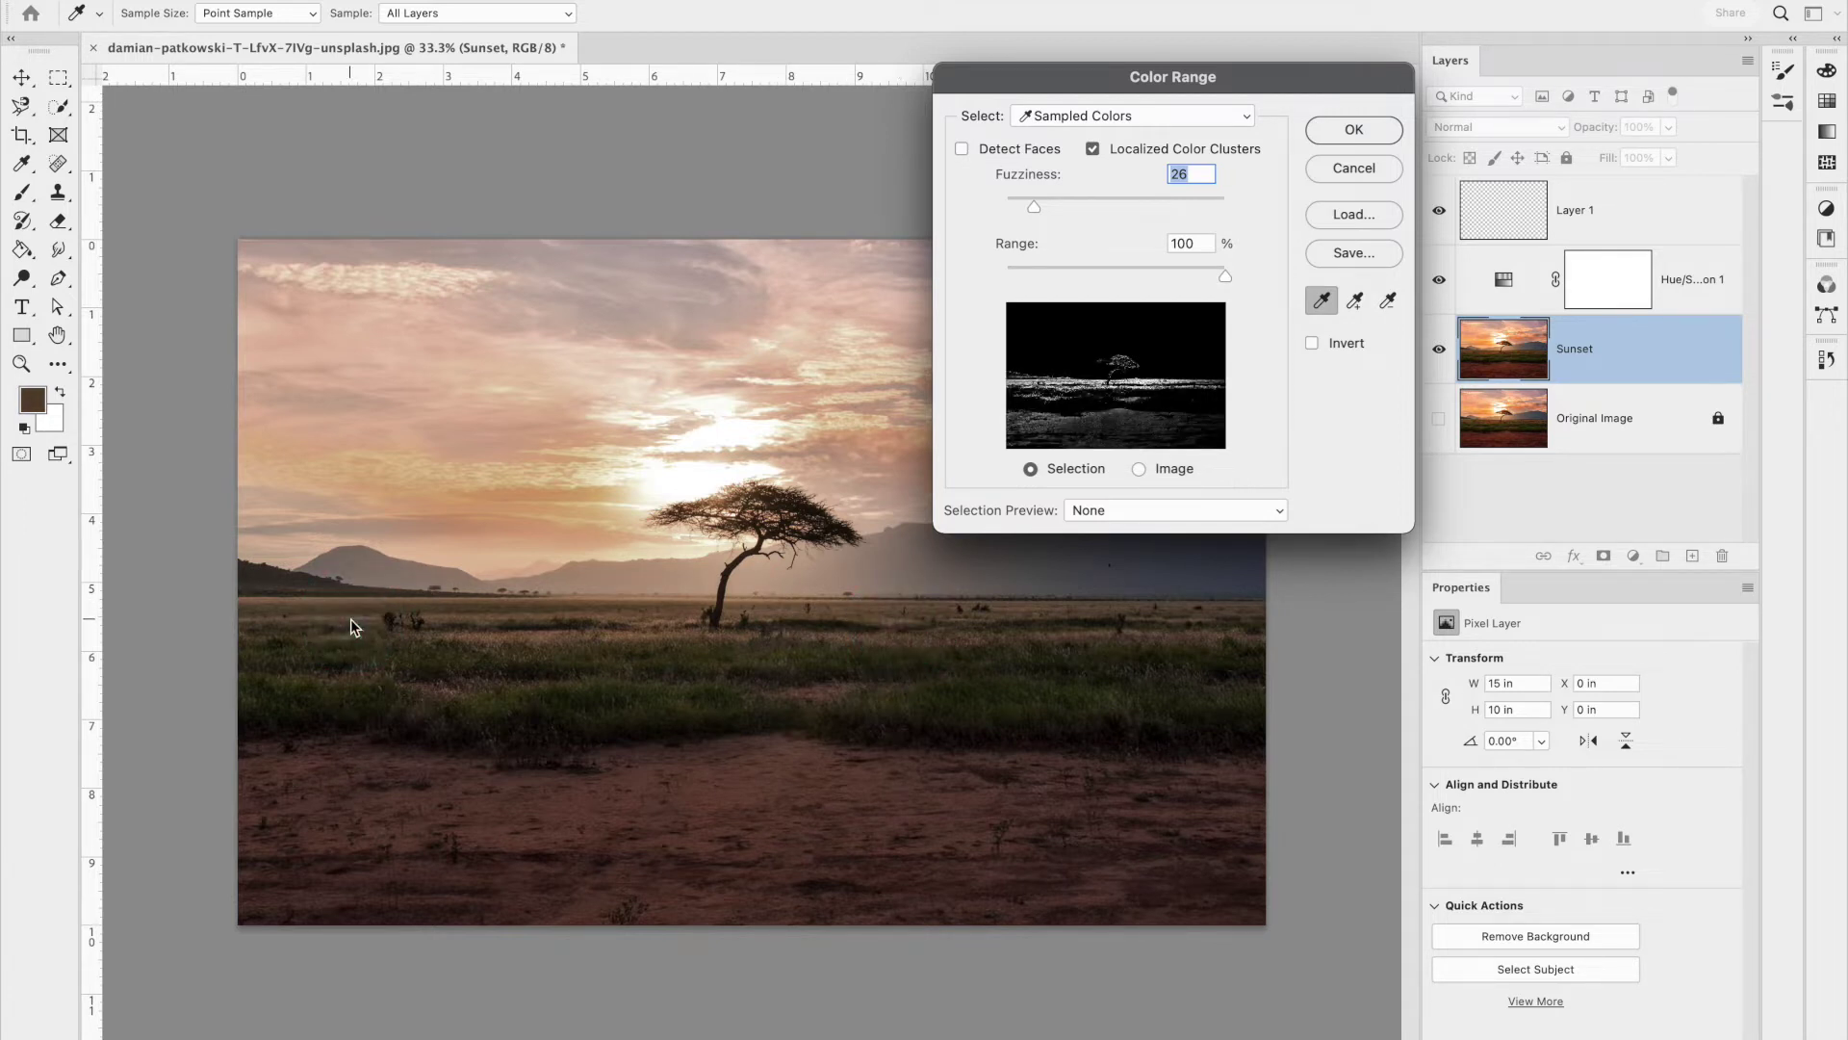
pyautogui.click(539, 626)
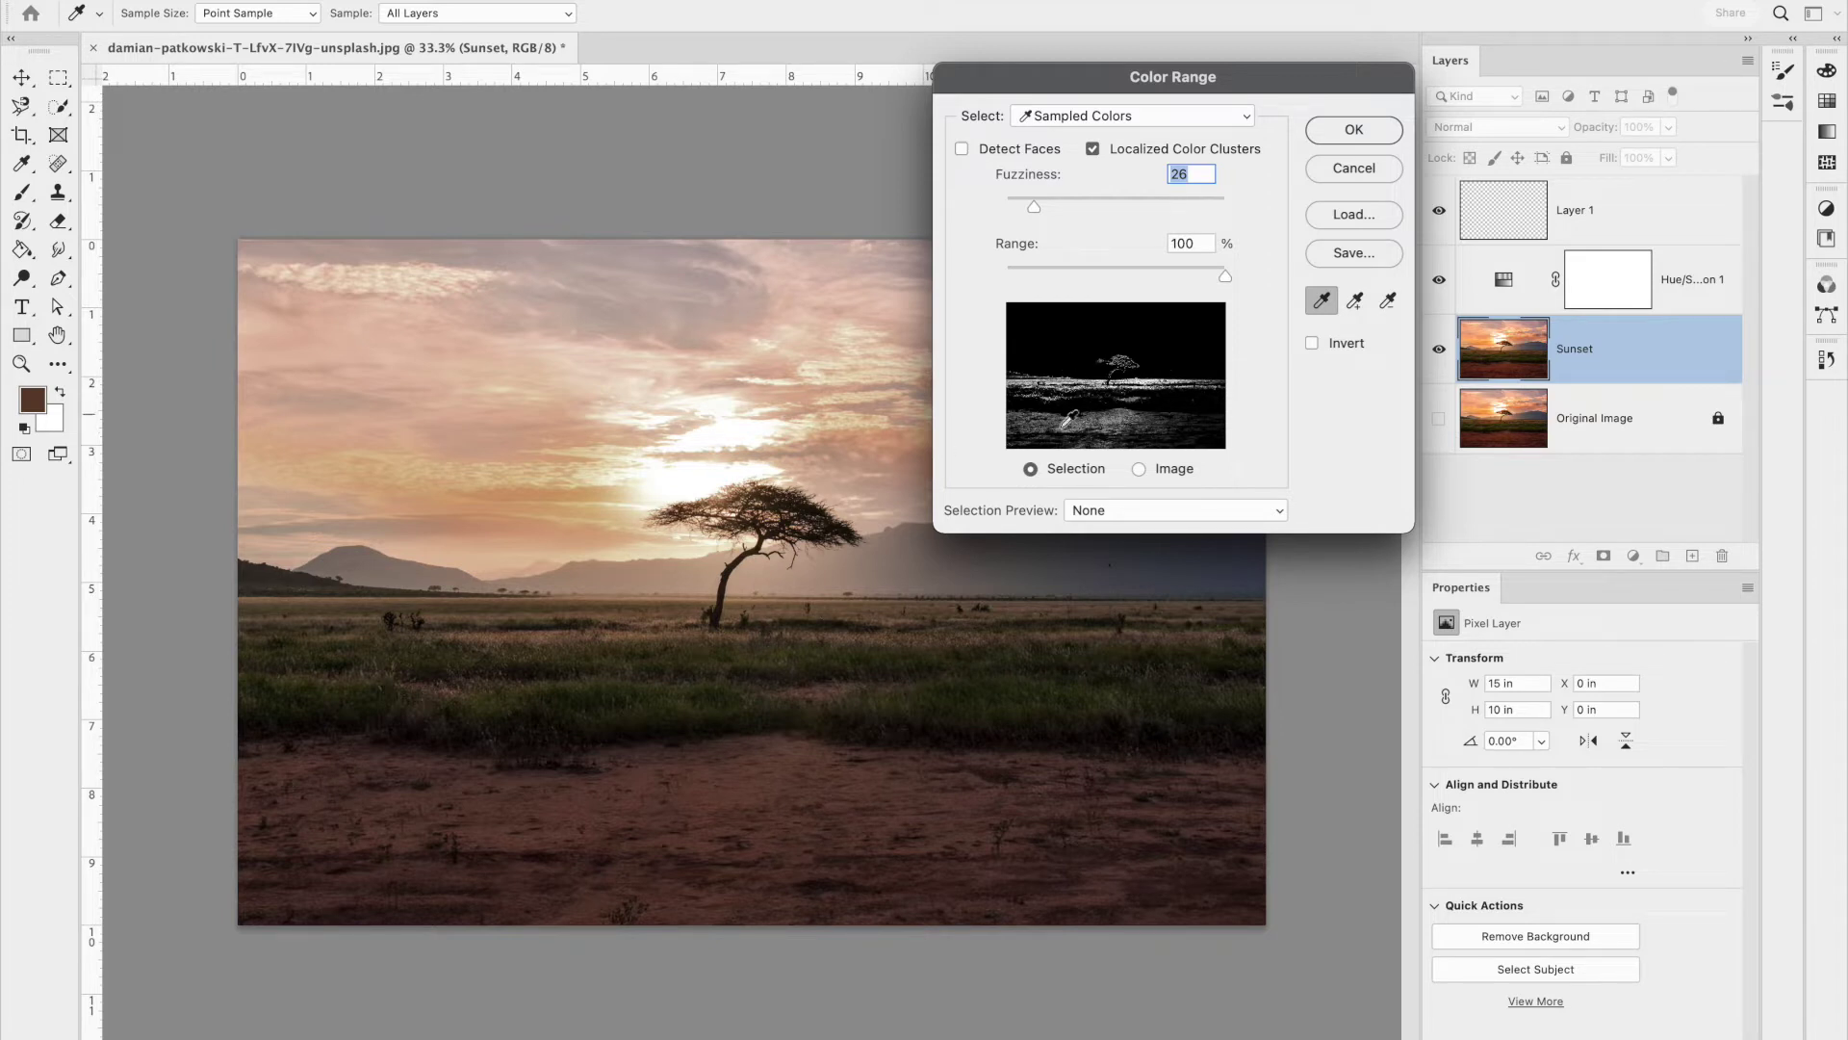
# Add more grassland tones to the Color Range selection by sampling further spots across the plain
pyautogui.click(1162, 385)
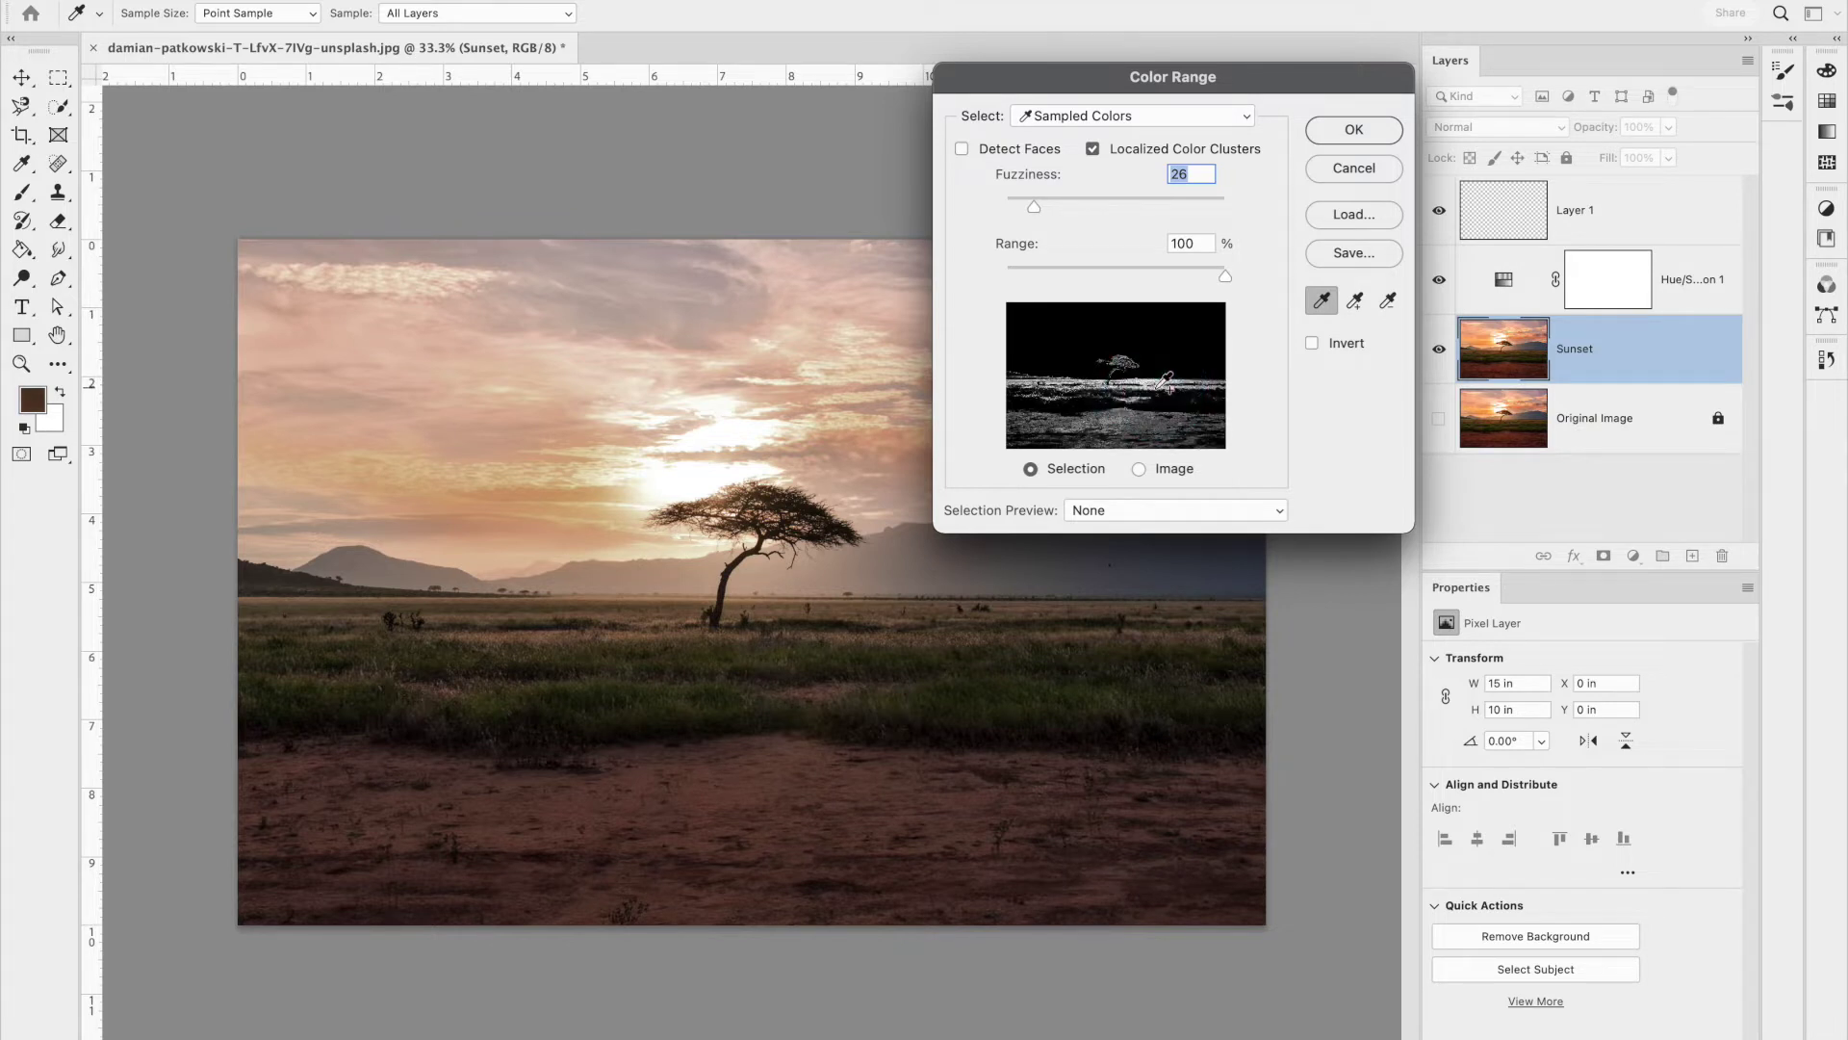
pyautogui.click(1060, 384)
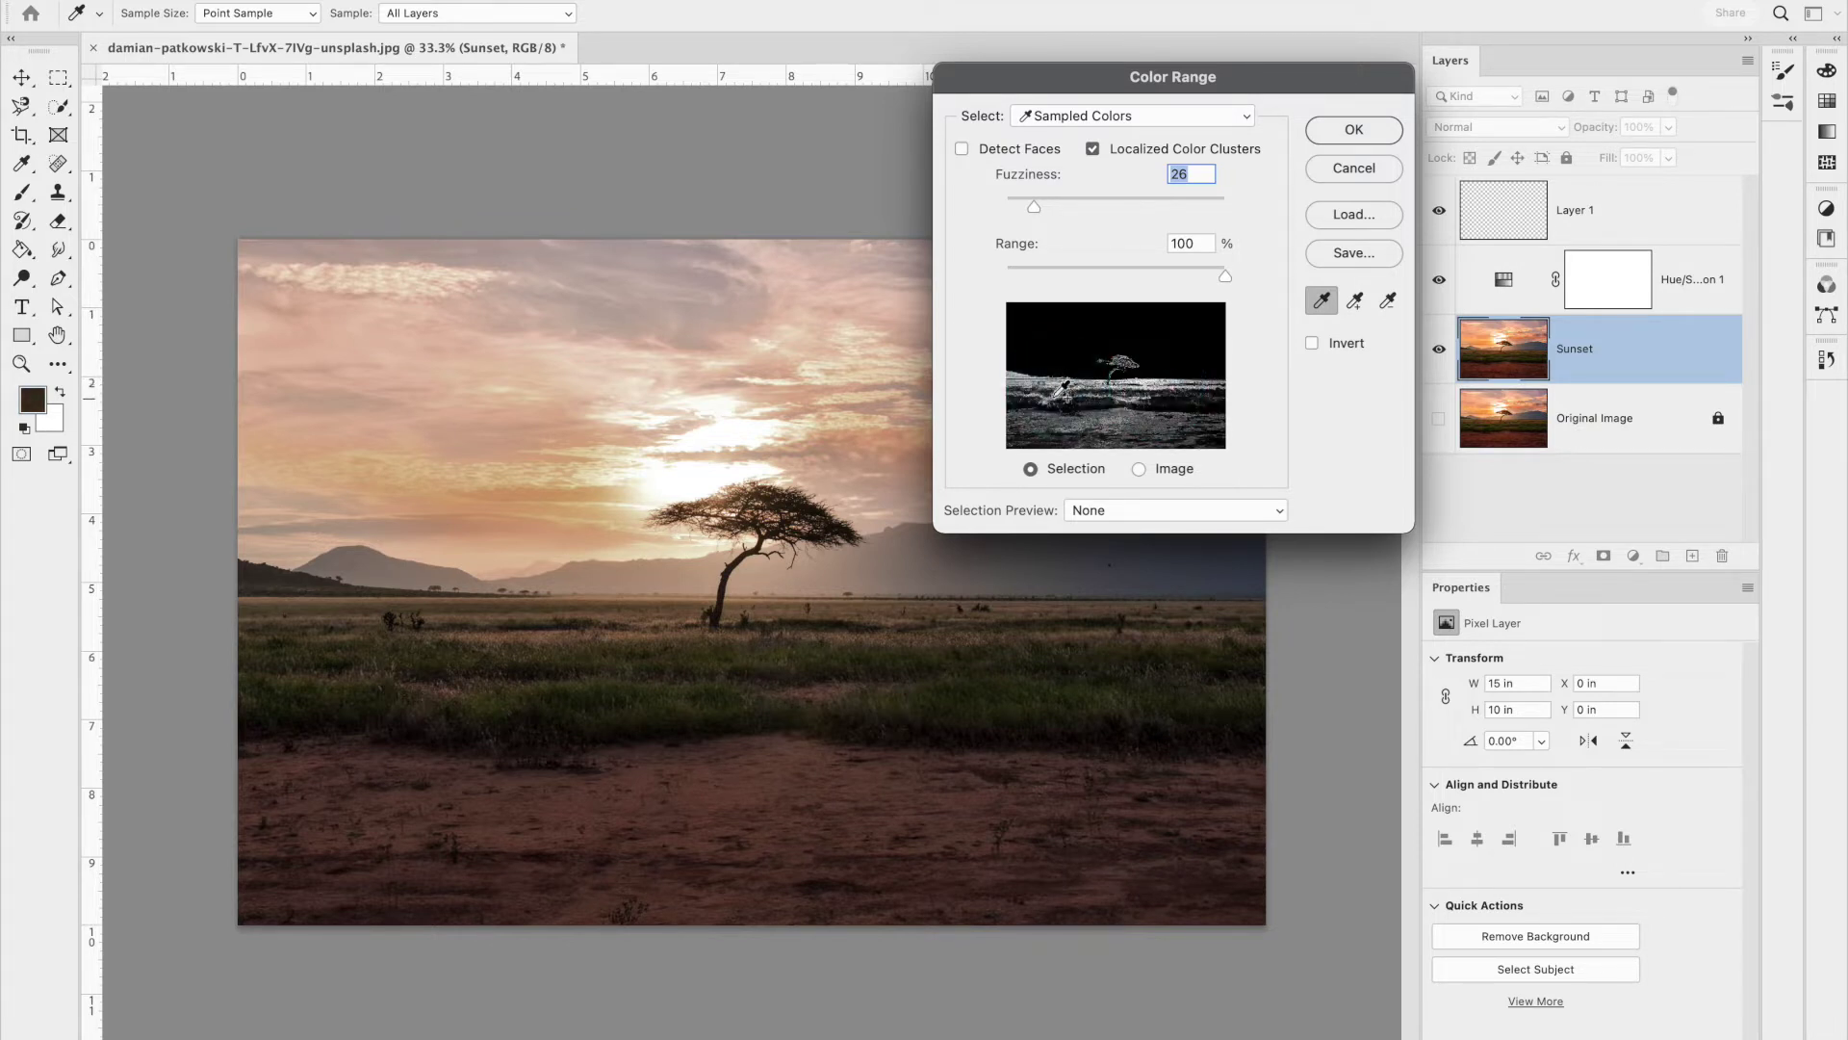
pyautogui.click(1059, 394)
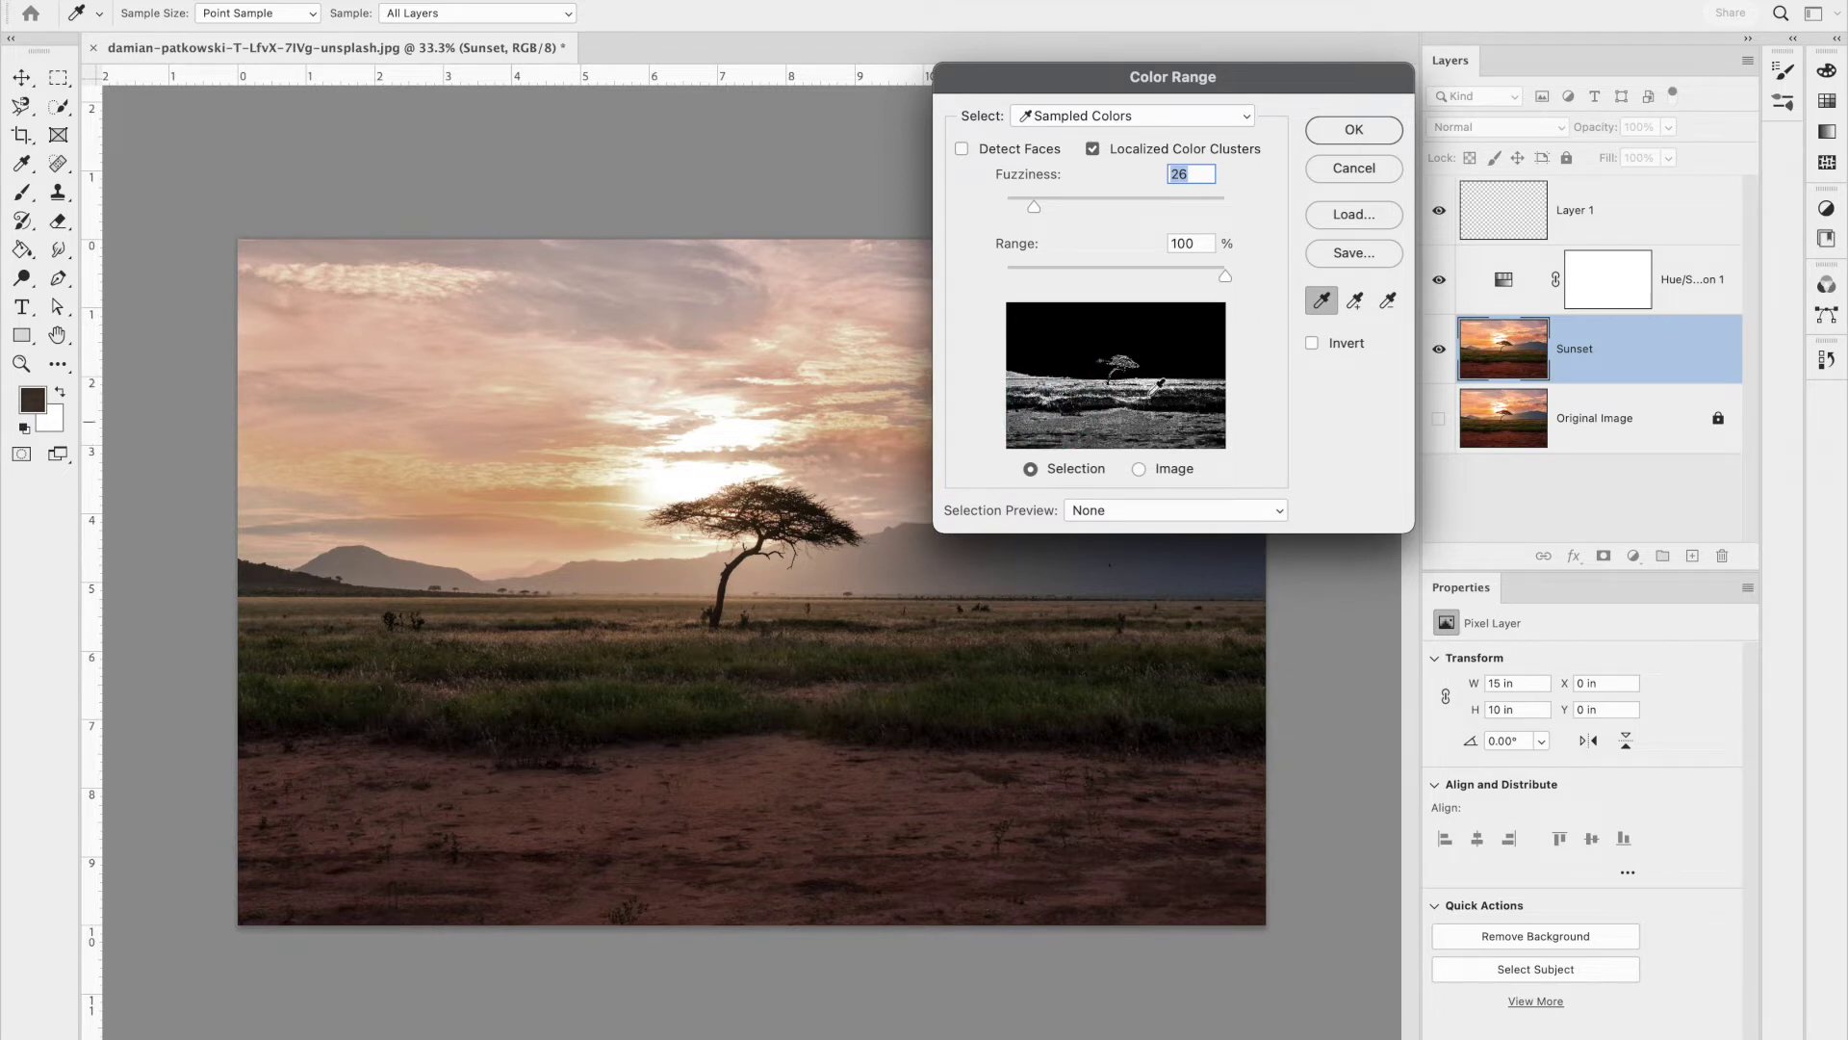
pyautogui.click(891, 627)
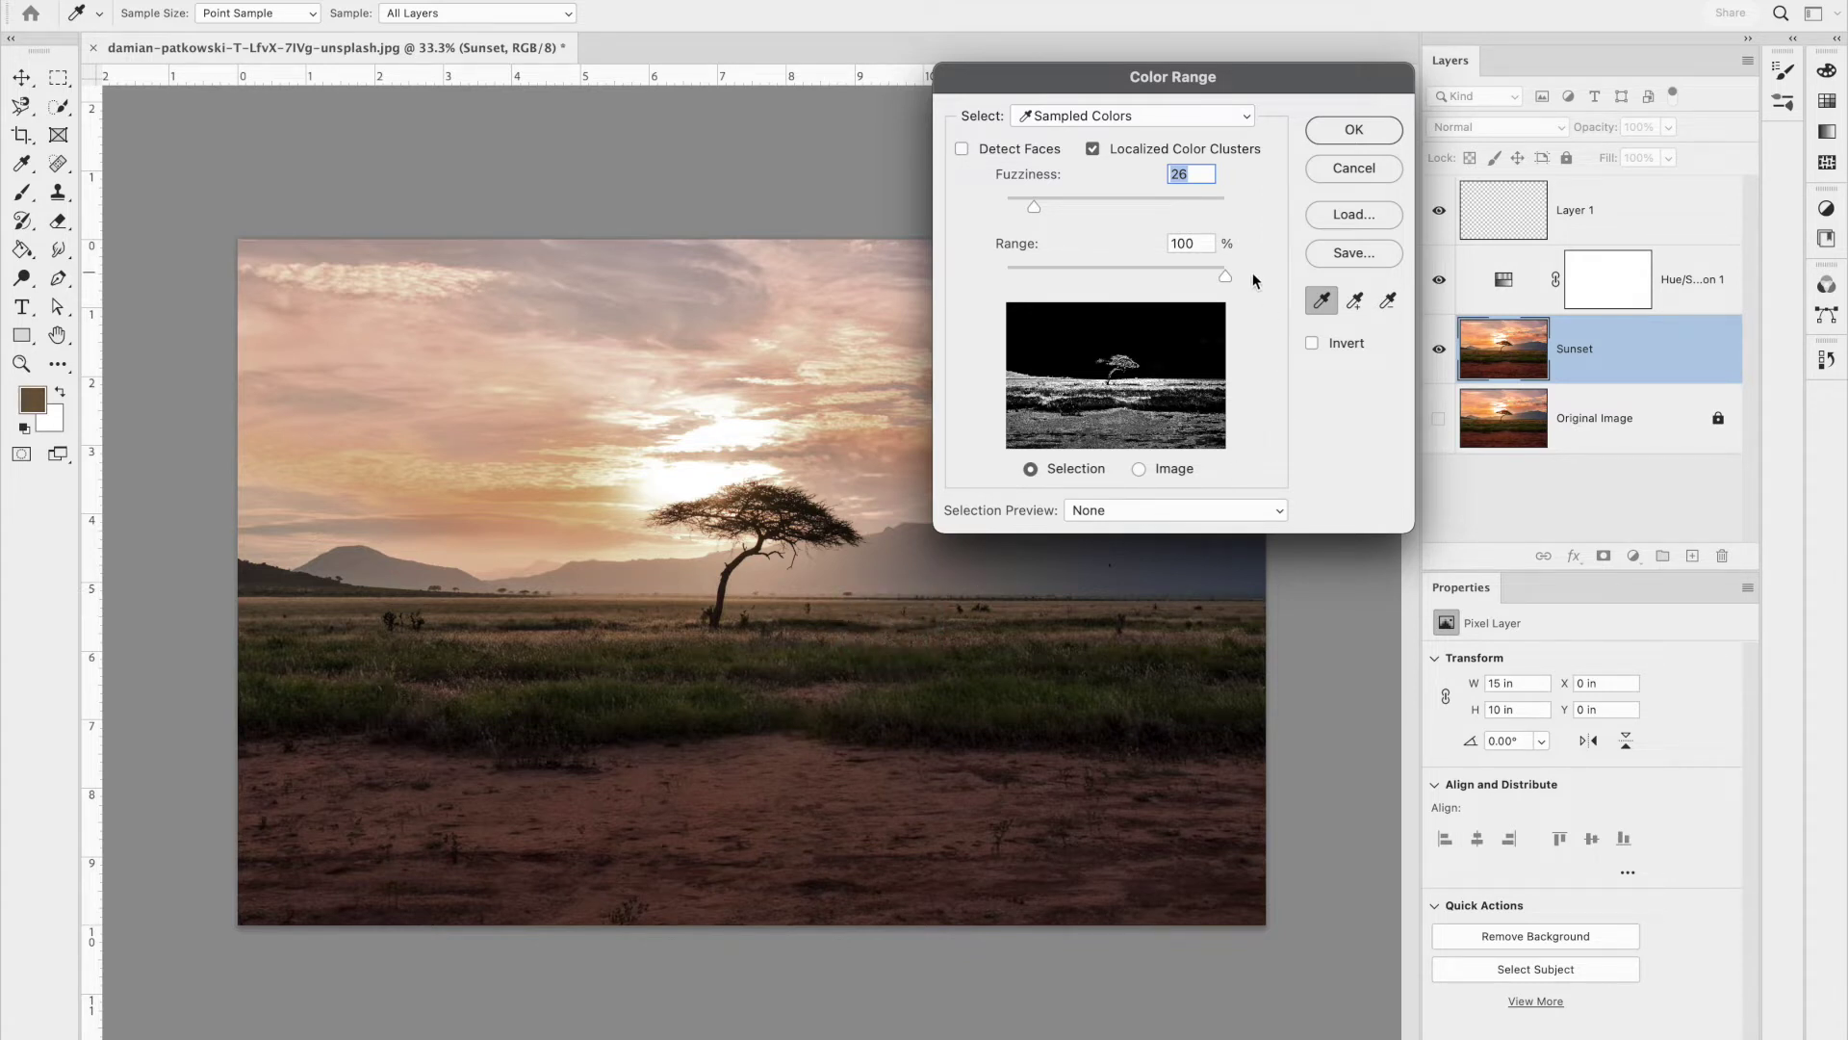
# Set the Color Range Fuzziness to 25, subtract the foreground soil tones, refine the grass sampling and apply the selection
pyautogui.moveTo(1035, 206)
pyautogui.mouseDown()
pyautogui.moveTo(1072, 208)
pyautogui.moveTo(1013, 206)
pyautogui.moveTo(1032, 205)
pyautogui.mouseUp()
pyautogui.press('alt')
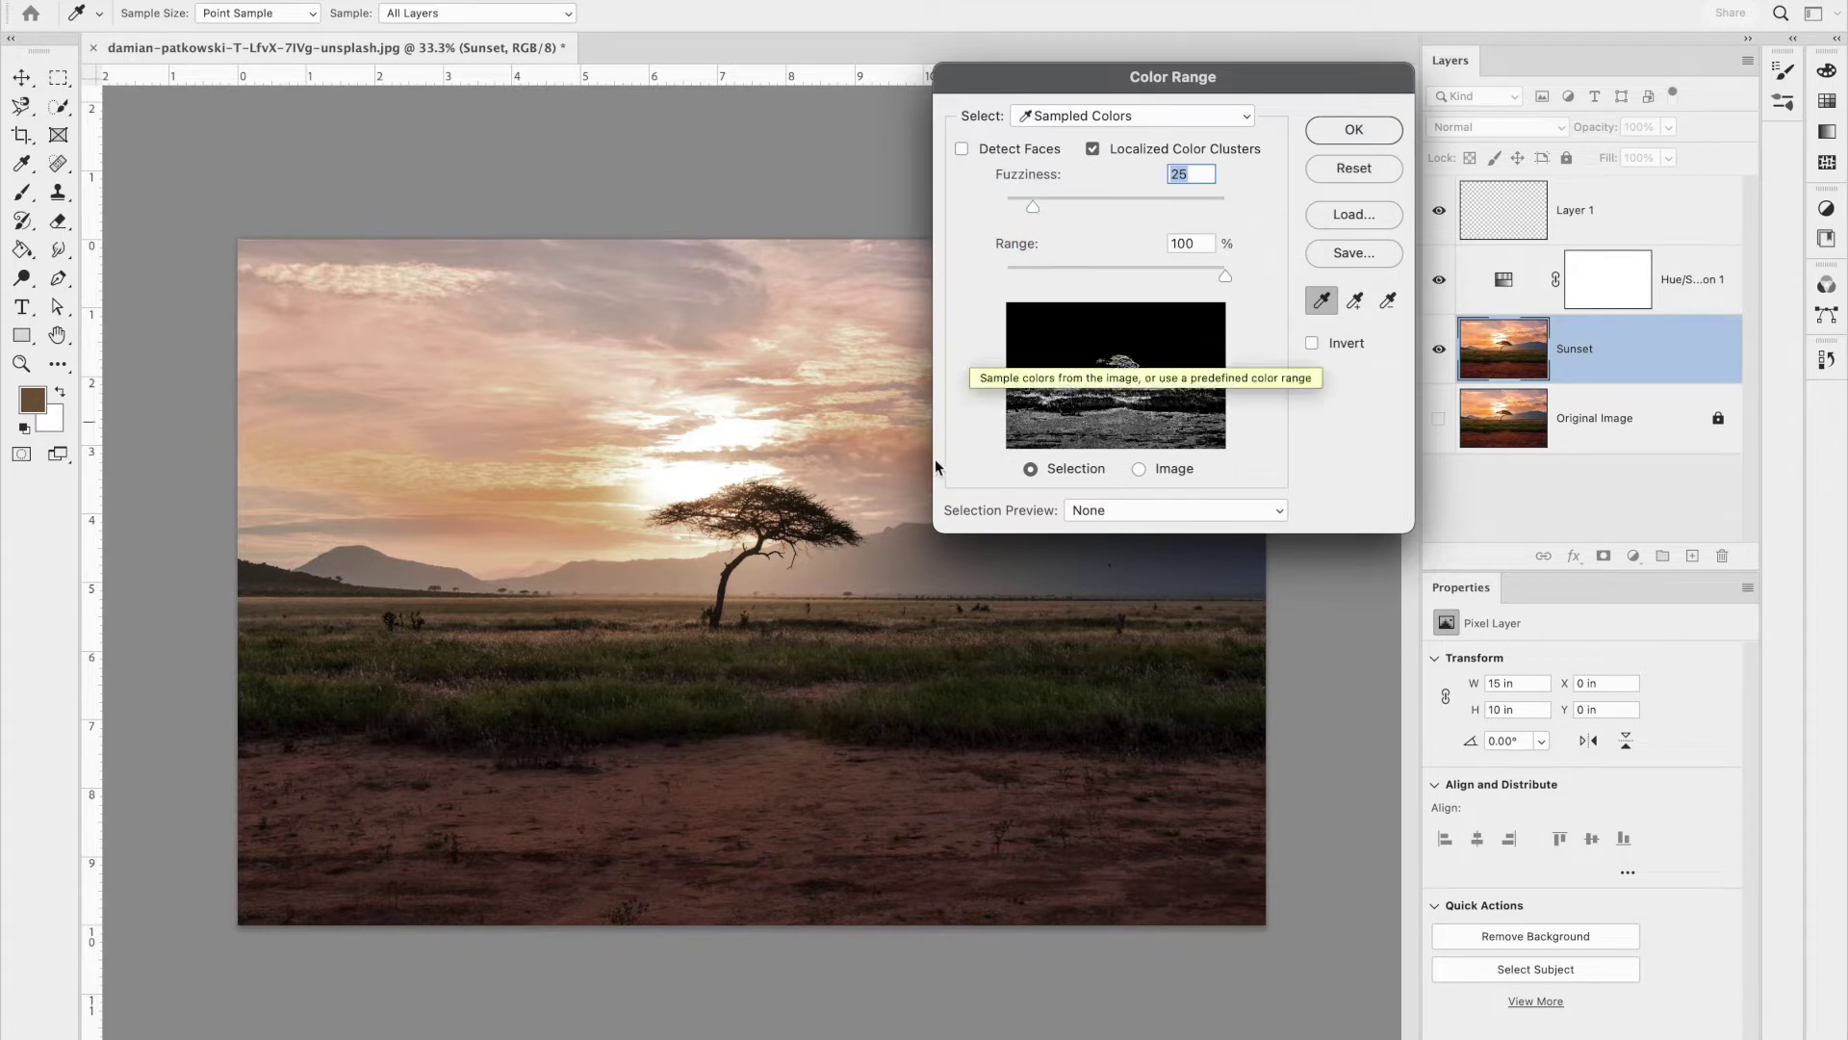
pyautogui.keyDown('alt'); pyautogui.click(1102, 427); pyautogui.keyUp('alt')
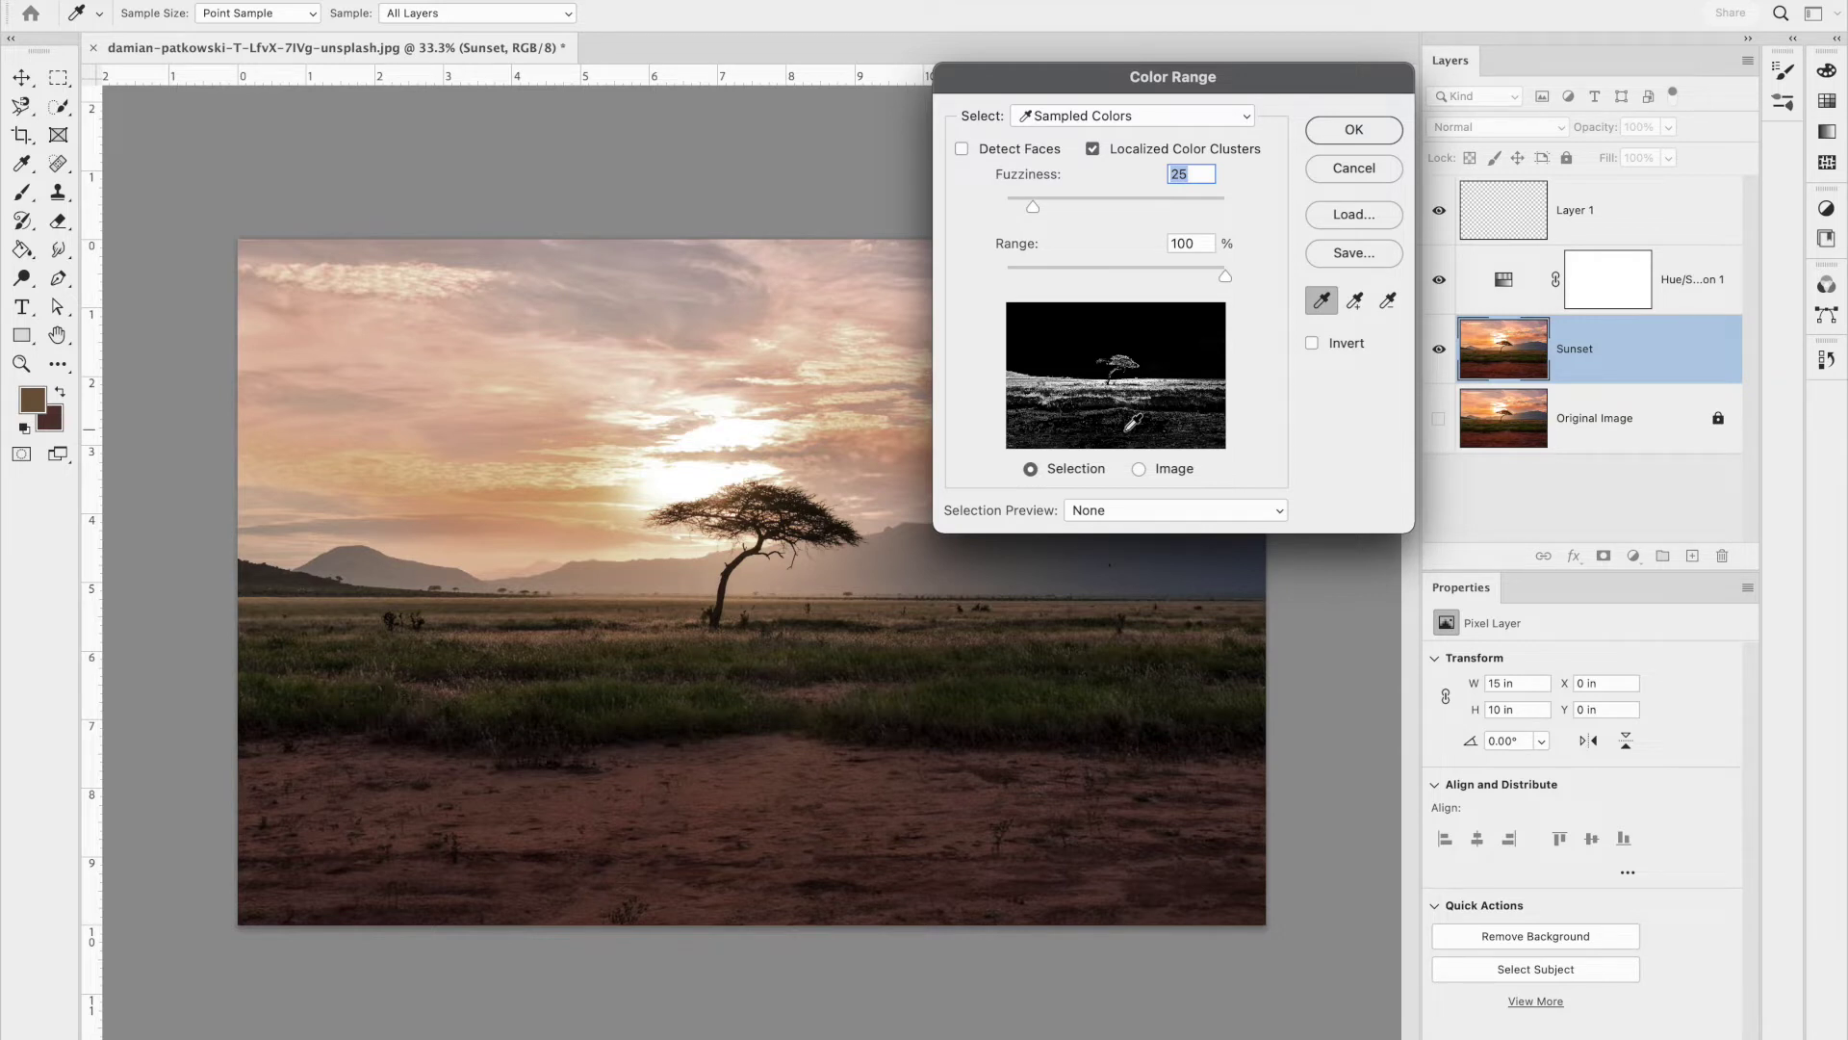
pyautogui.click(1060, 398)
pyautogui.click(1354, 130)
# Fill the selected grassland on Layer 1 with white from the default colors and deselect
pyautogui.press('b')
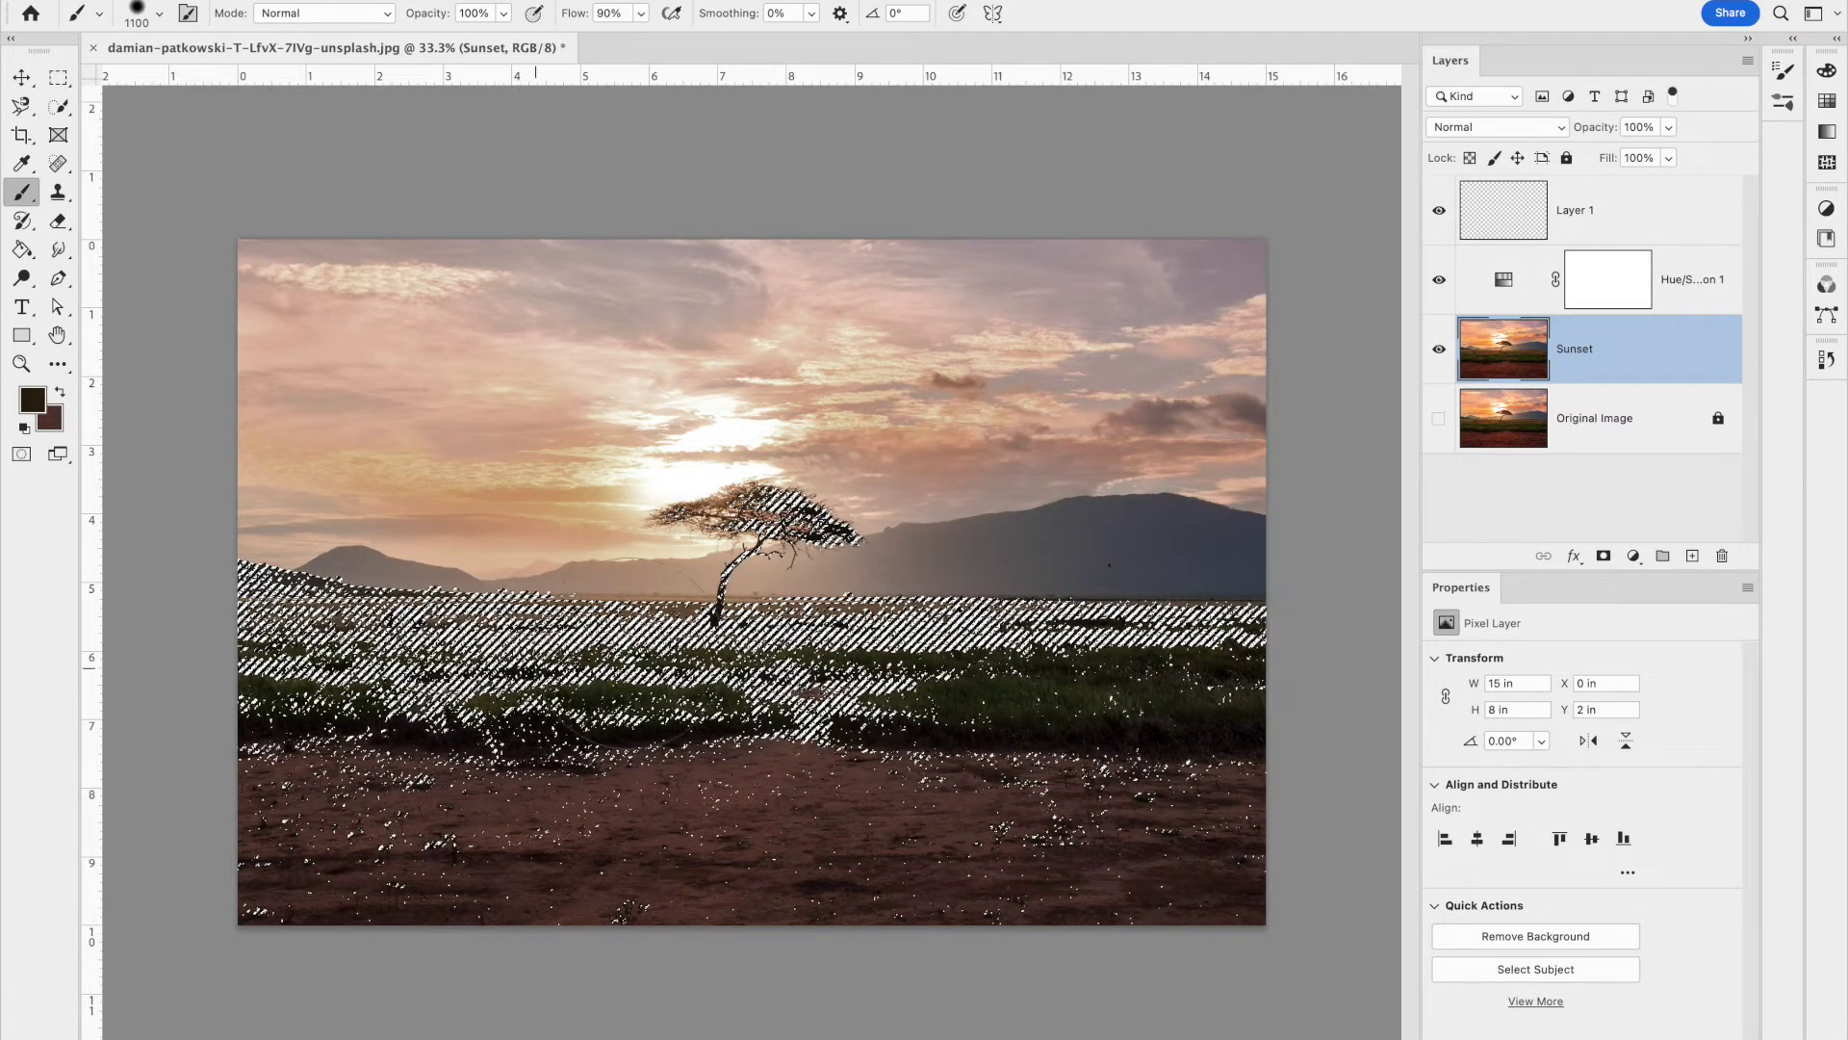
pyautogui.click(1515, 213)
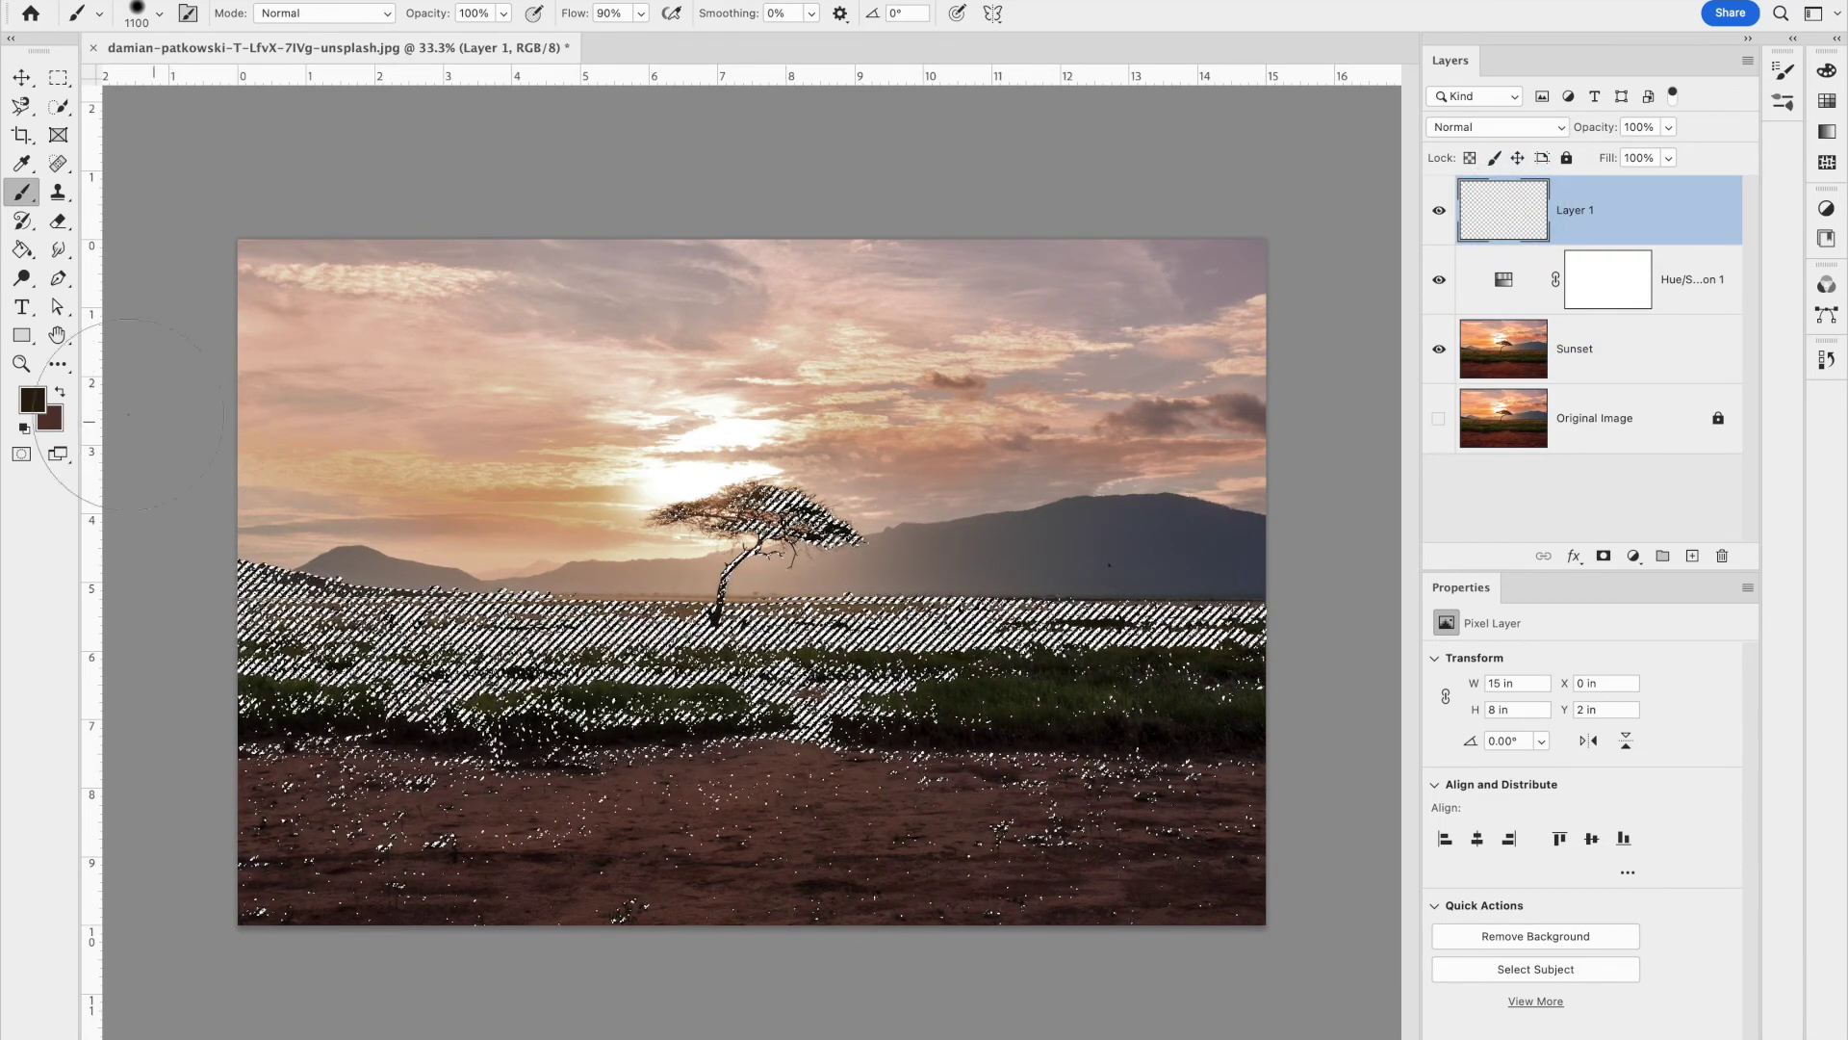
pyautogui.click(25, 432)
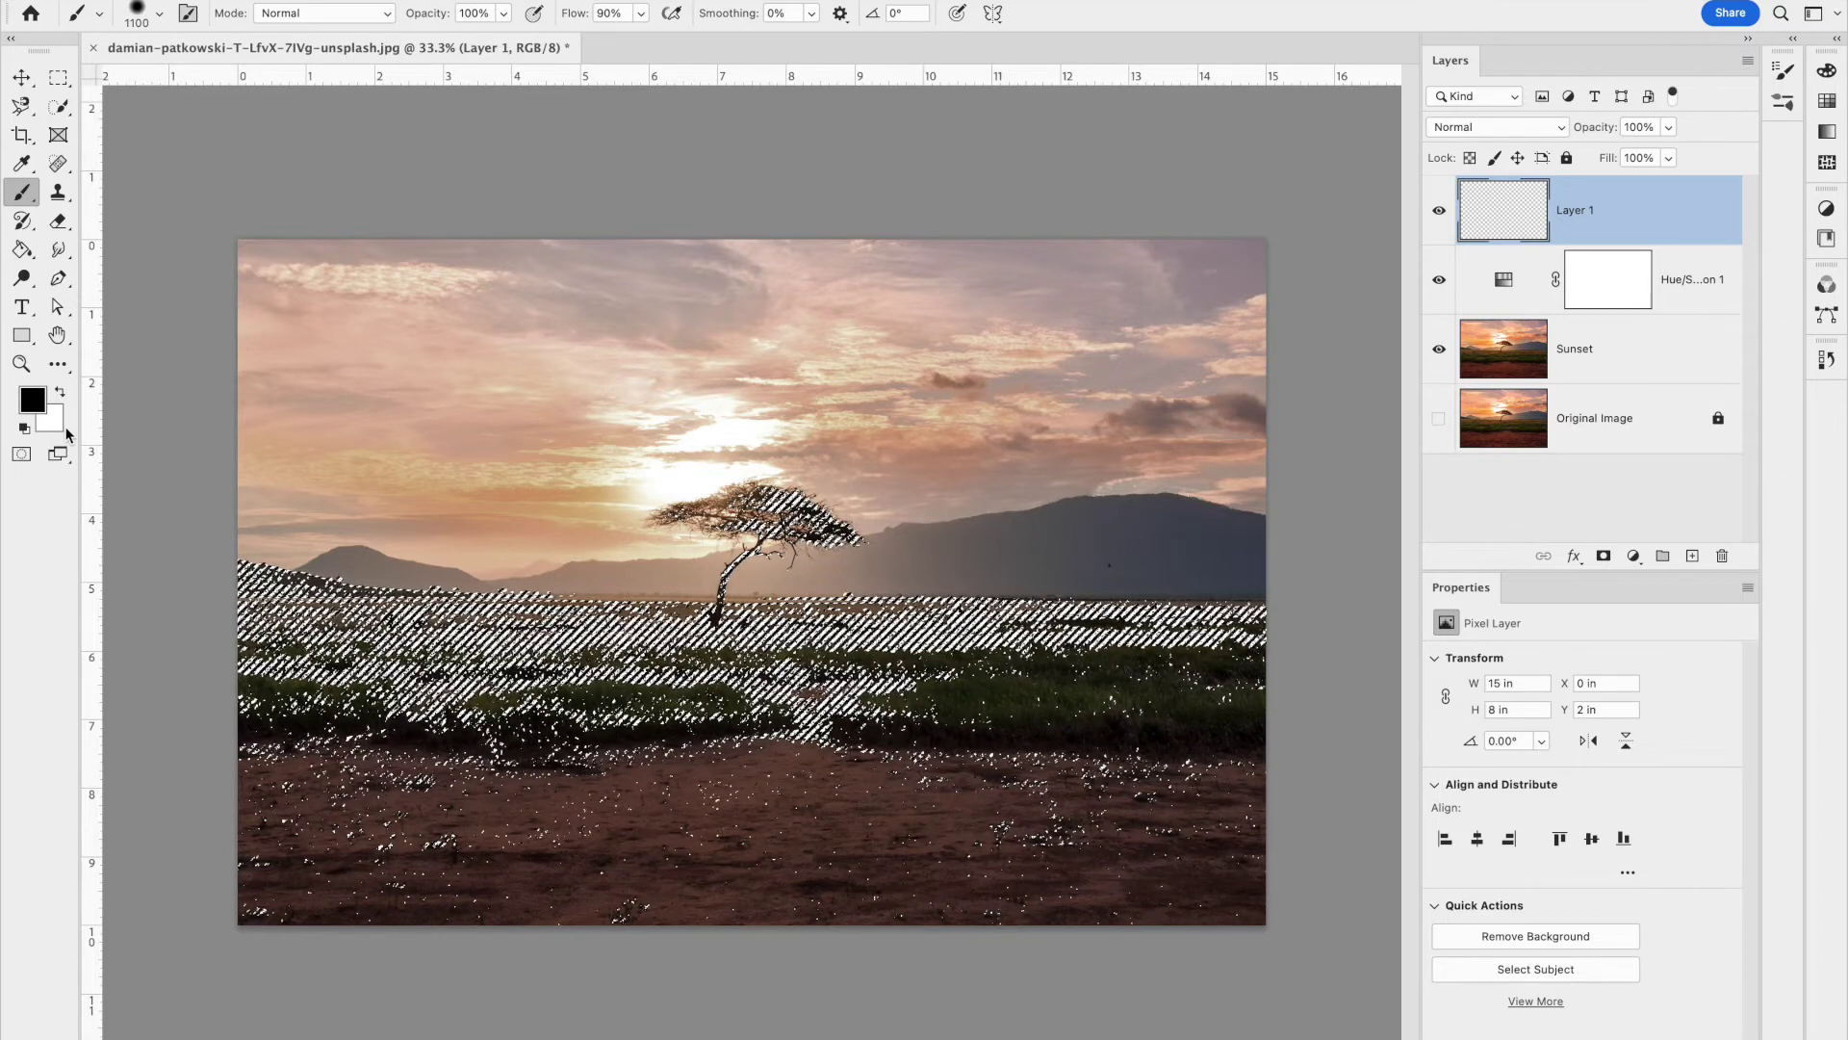
pyautogui.press('super+BackSpace')
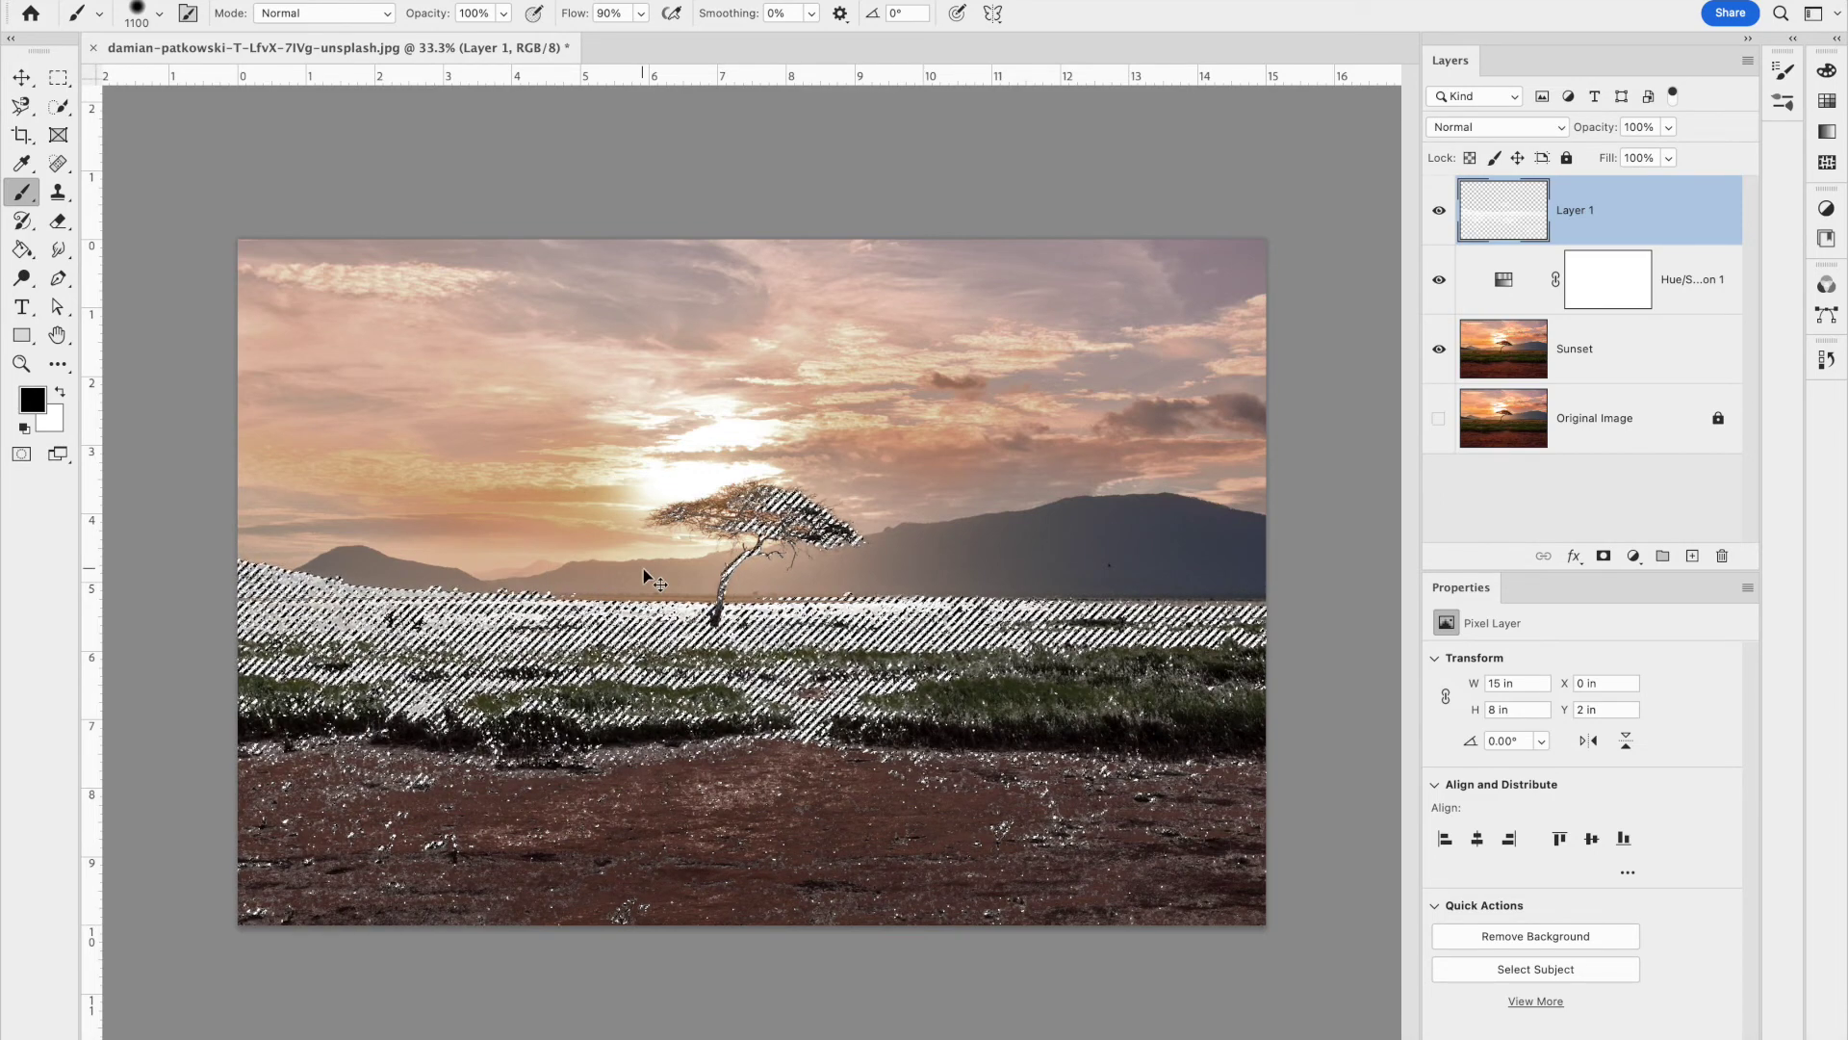
pyautogui.click(452, 0)
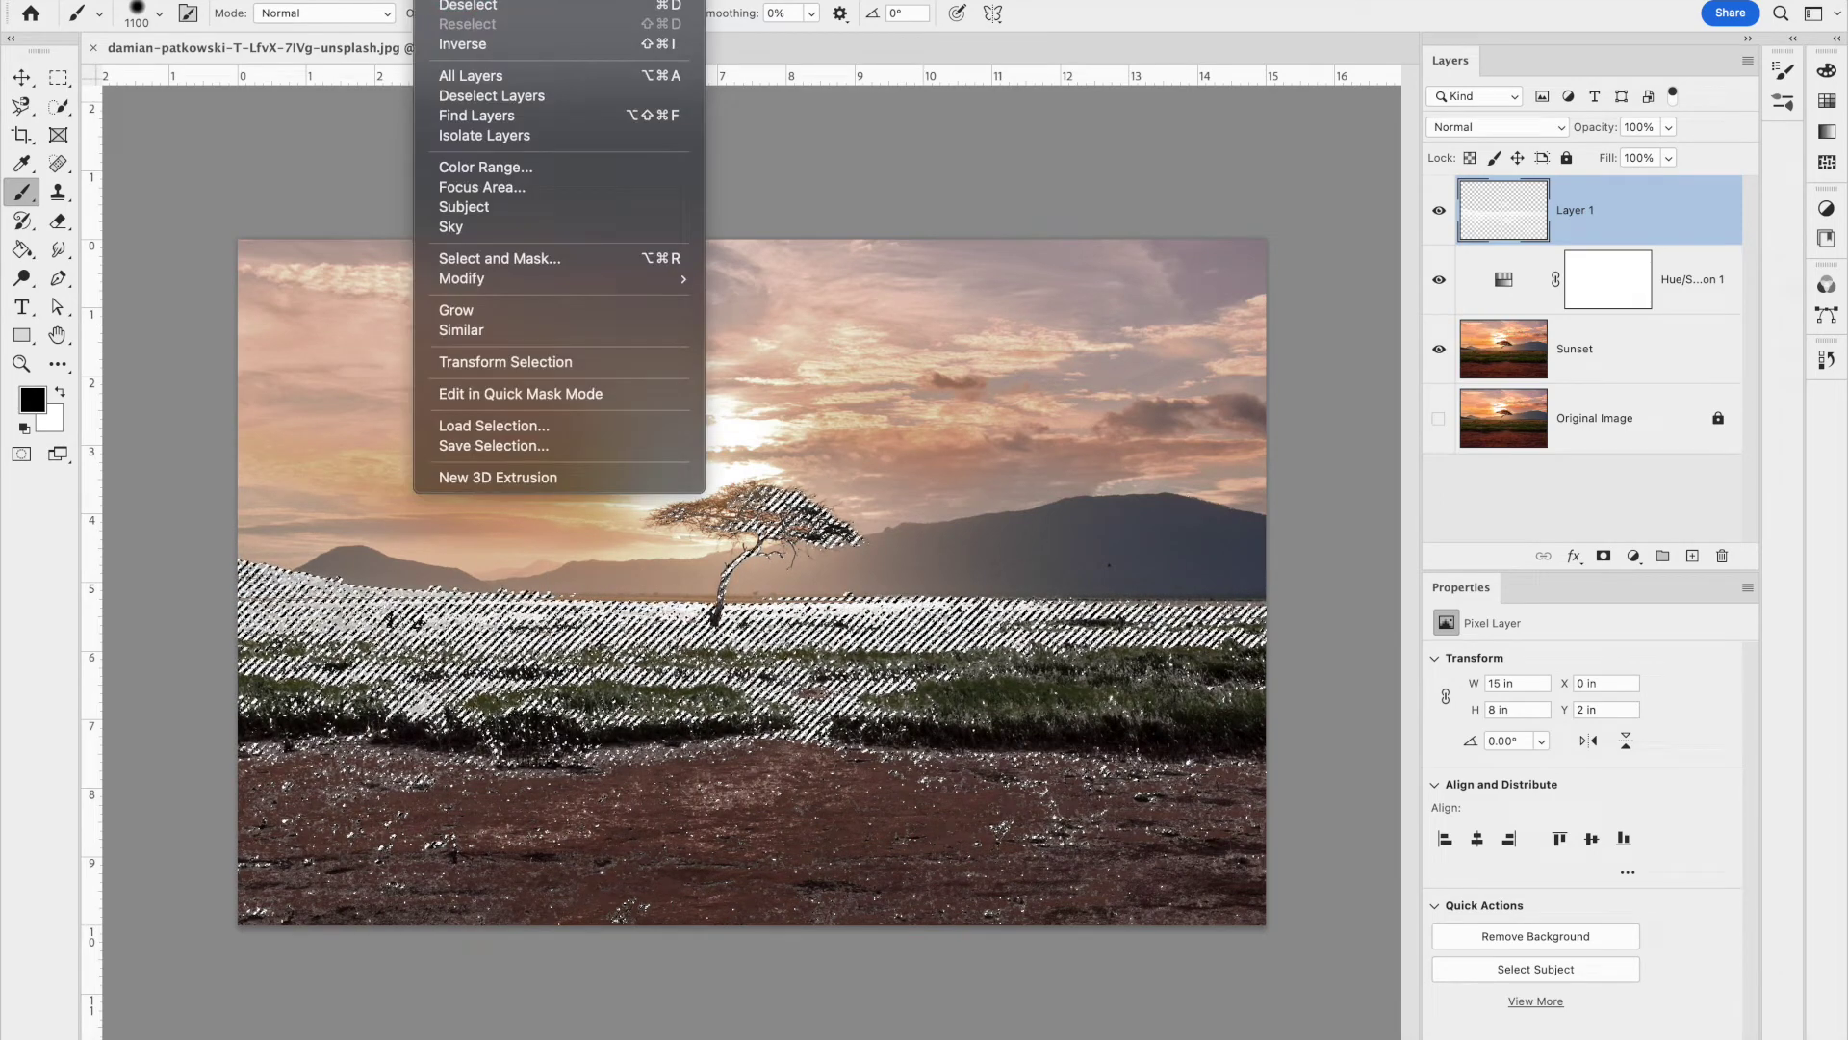
pyautogui.click(469, 6)
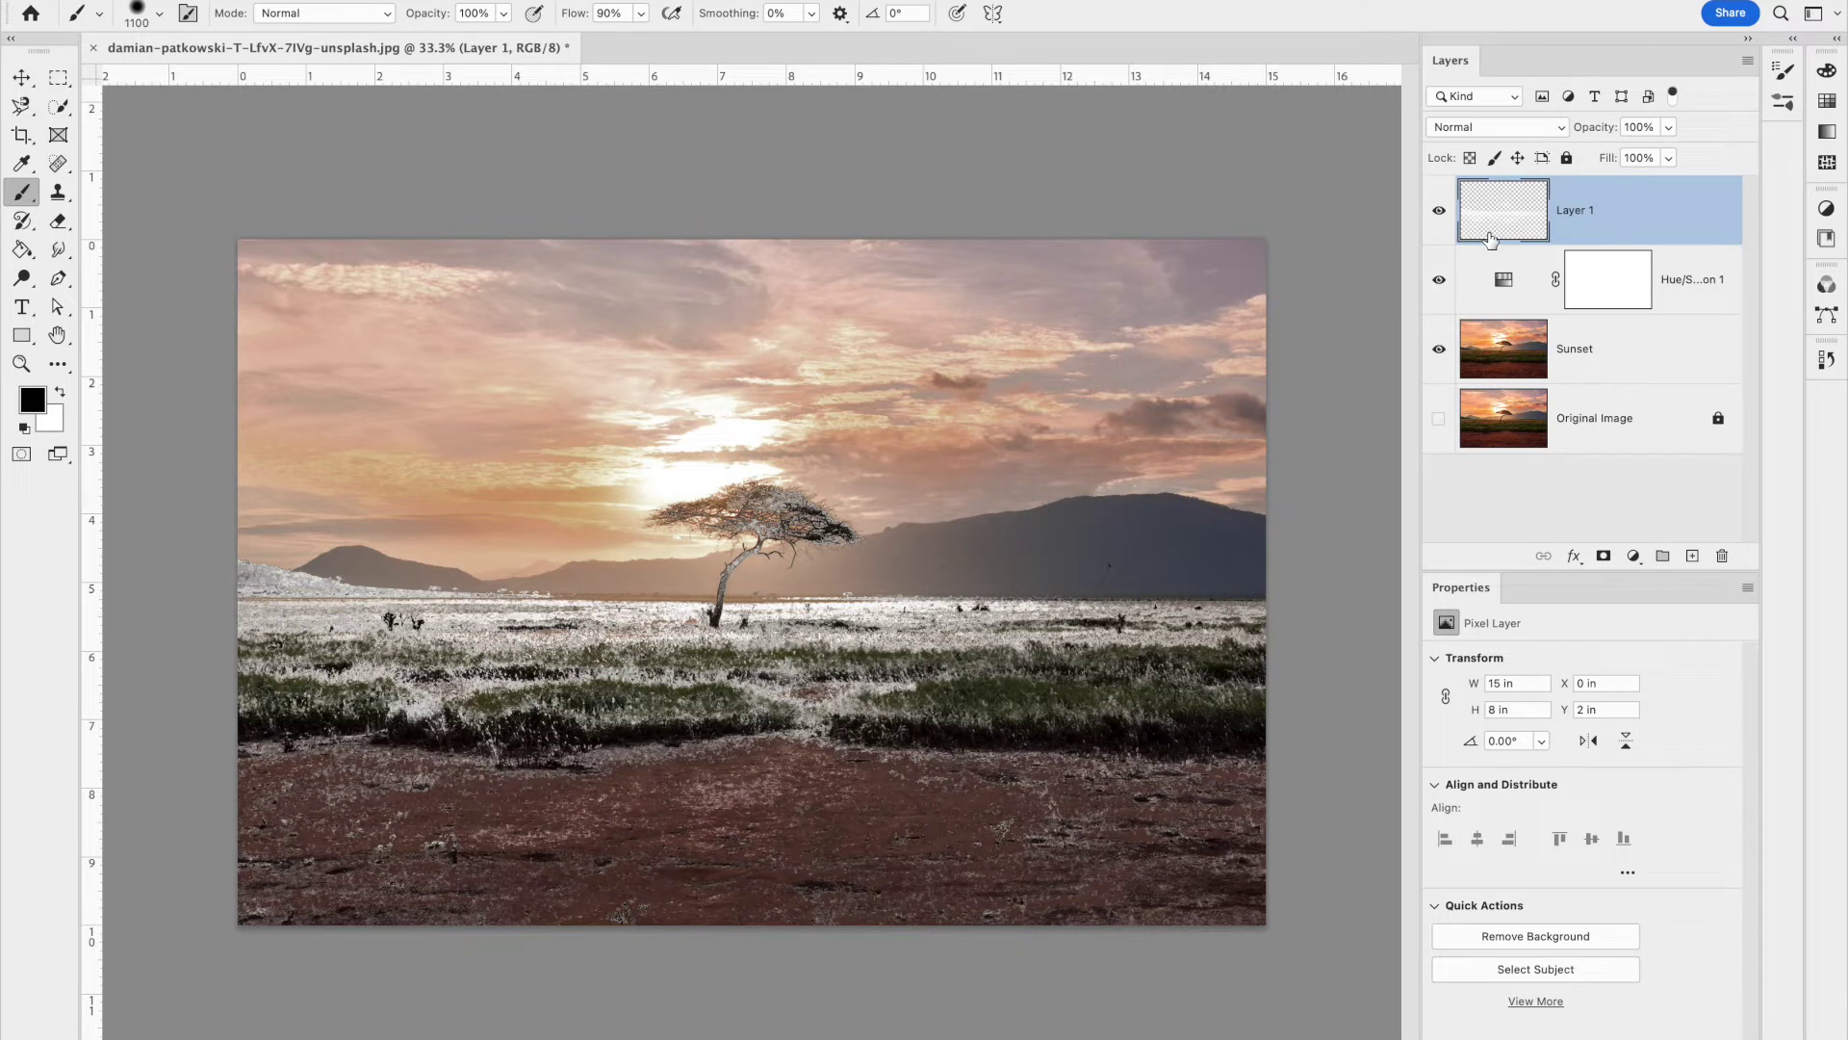
# Add a mask to Layer 1 and paint it black over the sky, the tree crown and the lower right soil
pyautogui.click(1606, 558)
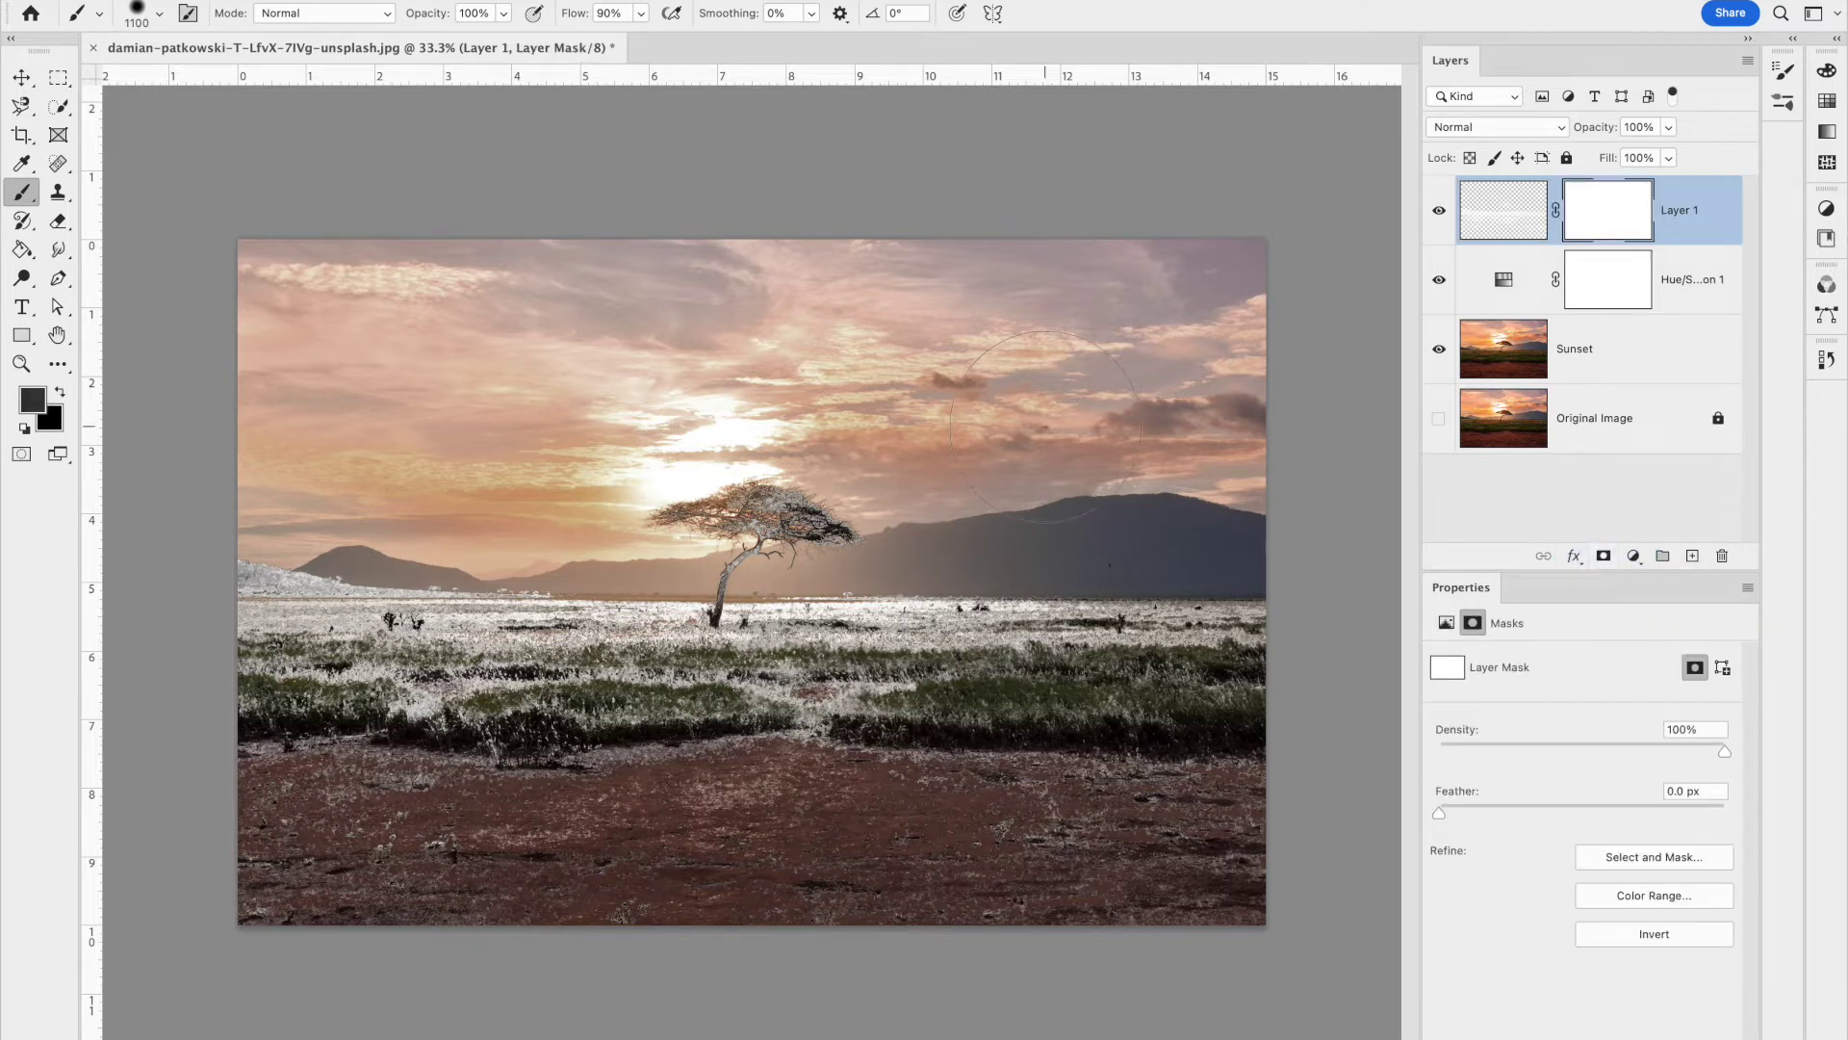
pyautogui.press('d')
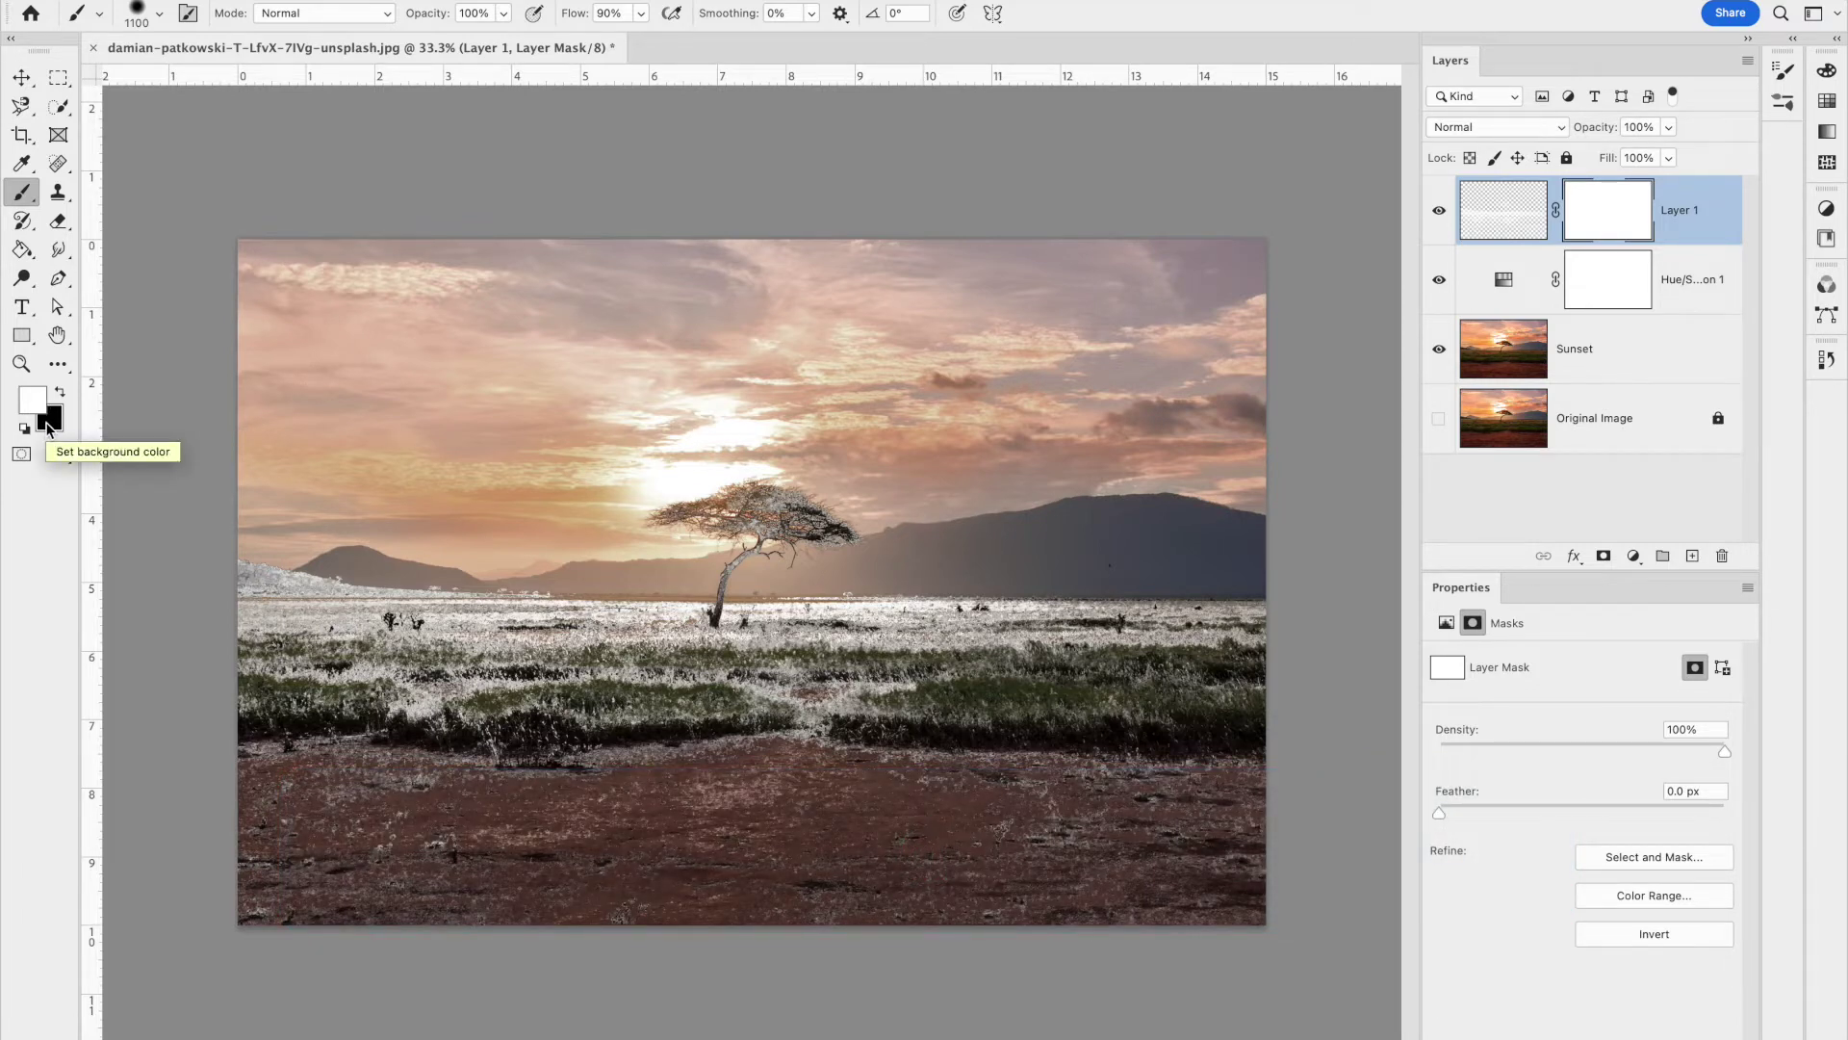
pyautogui.press('x')
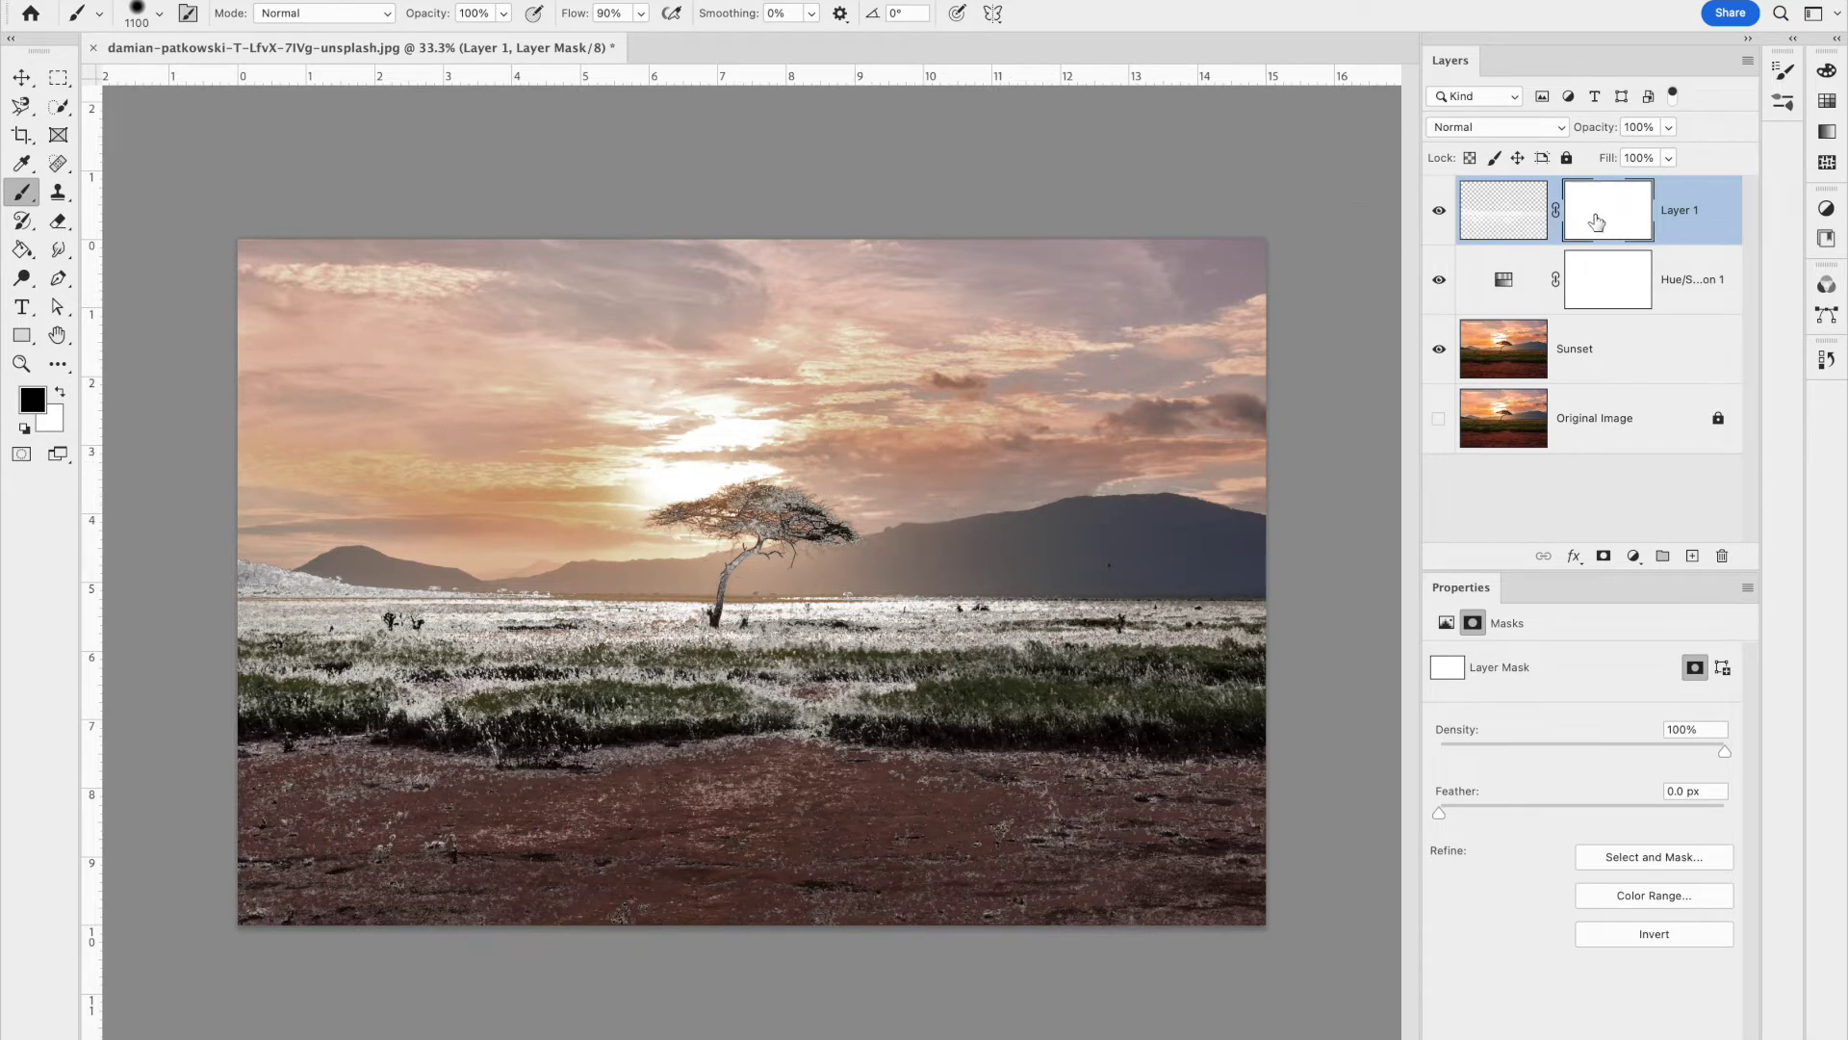
pyautogui.moveTo(699, 424)
pyautogui.mouseDown()
pyautogui.moveTo(797, 459)
pyautogui.moveTo(777, 484)
pyautogui.moveTo(678, 489)
pyautogui.moveTo(654, 468)
pyautogui.moveTo(991, 466)
pyautogui.moveTo(1182, 494)
pyautogui.moveTo(774, 432)
pyautogui.moveTo(1107, 386)
pyautogui.moveTo(996, 304)
pyautogui.moveTo(765, 313)
pyautogui.moveTo(514, 364)
pyautogui.moveTo(486, 418)
pyautogui.moveTo(524, 438)
pyautogui.moveTo(408, 427)
pyautogui.moveTo(302, 450)
pyautogui.moveTo(335, 478)
pyautogui.moveTo(609, 475)
pyautogui.mouseUp()
pyautogui.moveTo(831, 886)
pyautogui.mouseDown()
pyautogui.moveTo(917, 909)
pyautogui.moveTo(1188, 905)
pyautogui.mouseUp()
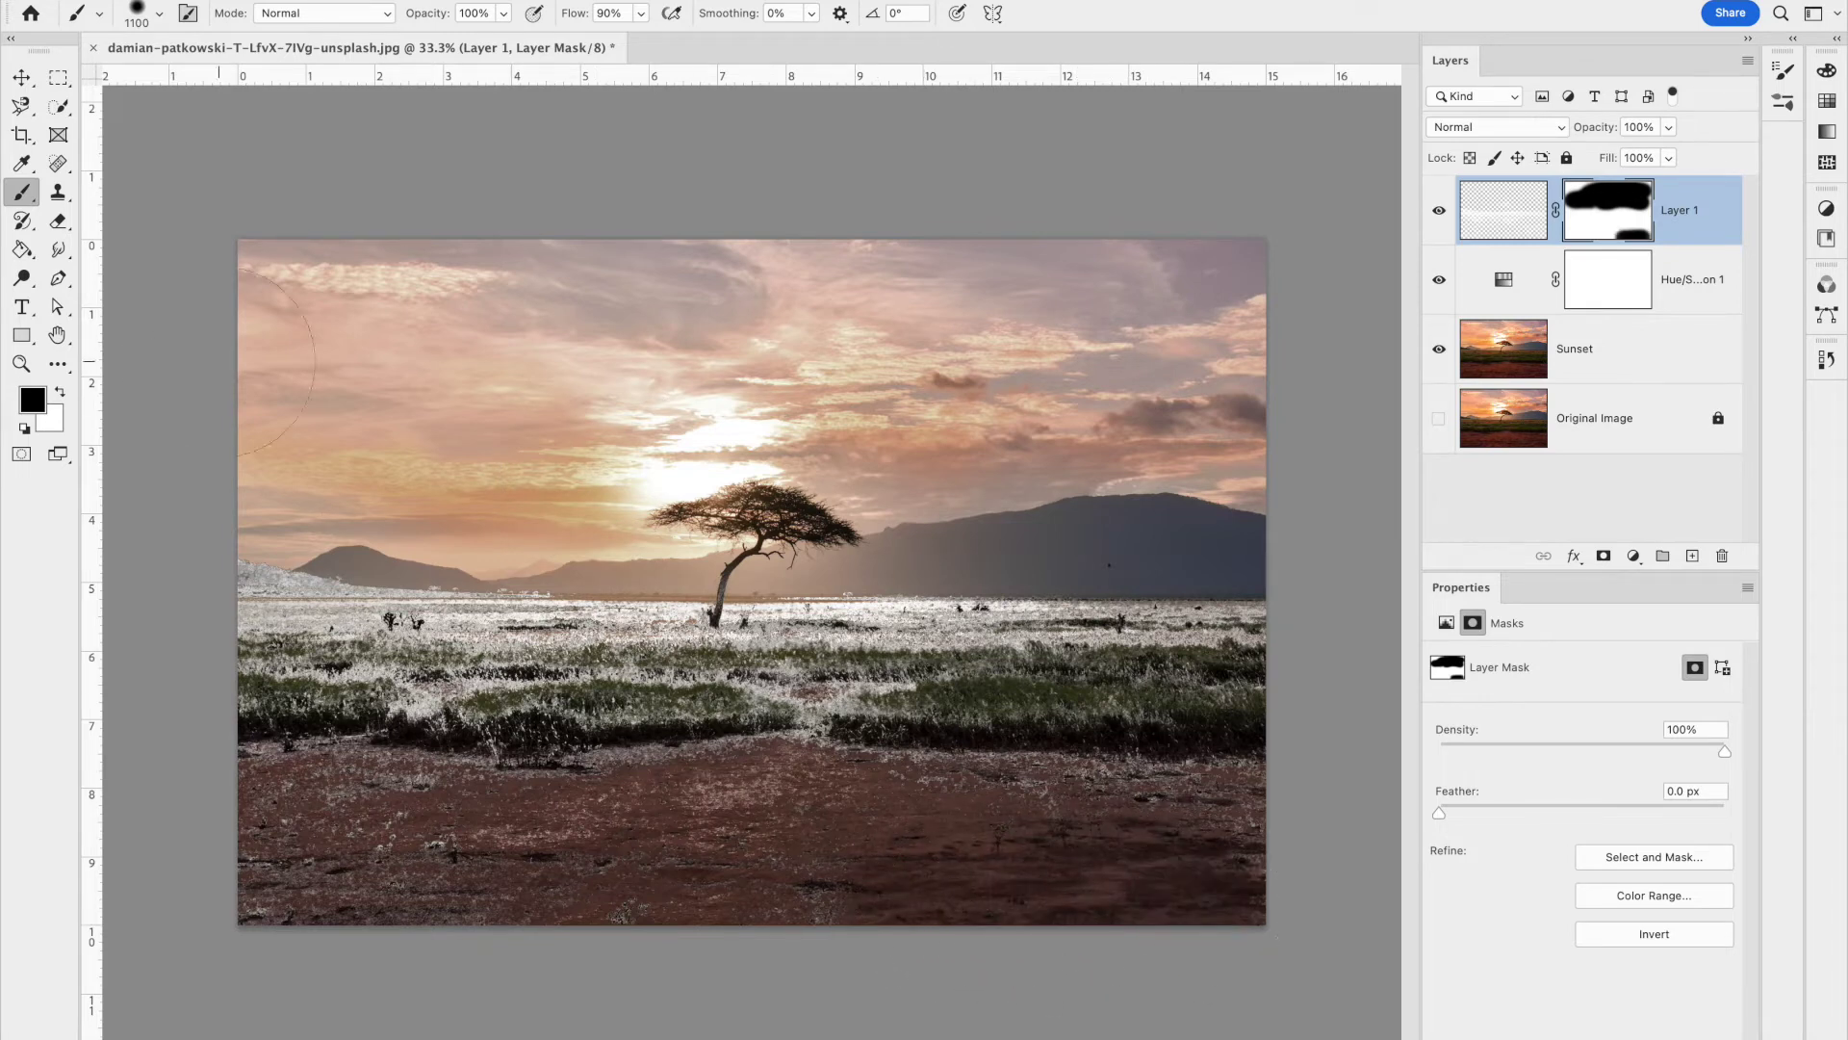
# Adjust the brush and paint black on Layer 1's mask across the rest of the foreground soil
pyautogui.click(138, 12)
pyautogui.moveTo(181, 129); pyautogui.dragTo(24, 123)
pyautogui.click(138, 11)
pyautogui.moveTo(770, 895)
pyautogui.mouseDown()
pyautogui.moveTo(780, 937)
pyautogui.moveTo(518, 935)
pyautogui.moveTo(731, 873)
pyautogui.moveTo(318, 928)
pyautogui.moveTo(283, 897)
pyautogui.moveTo(374, 882)
pyautogui.moveTo(400, 897)
pyautogui.moveTo(311, 873)
pyautogui.moveTo(373, 851)
pyautogui.moveTo(874, 865)
pyautogui.moveTo(1094, 892)
pyautogui.mouseUp()
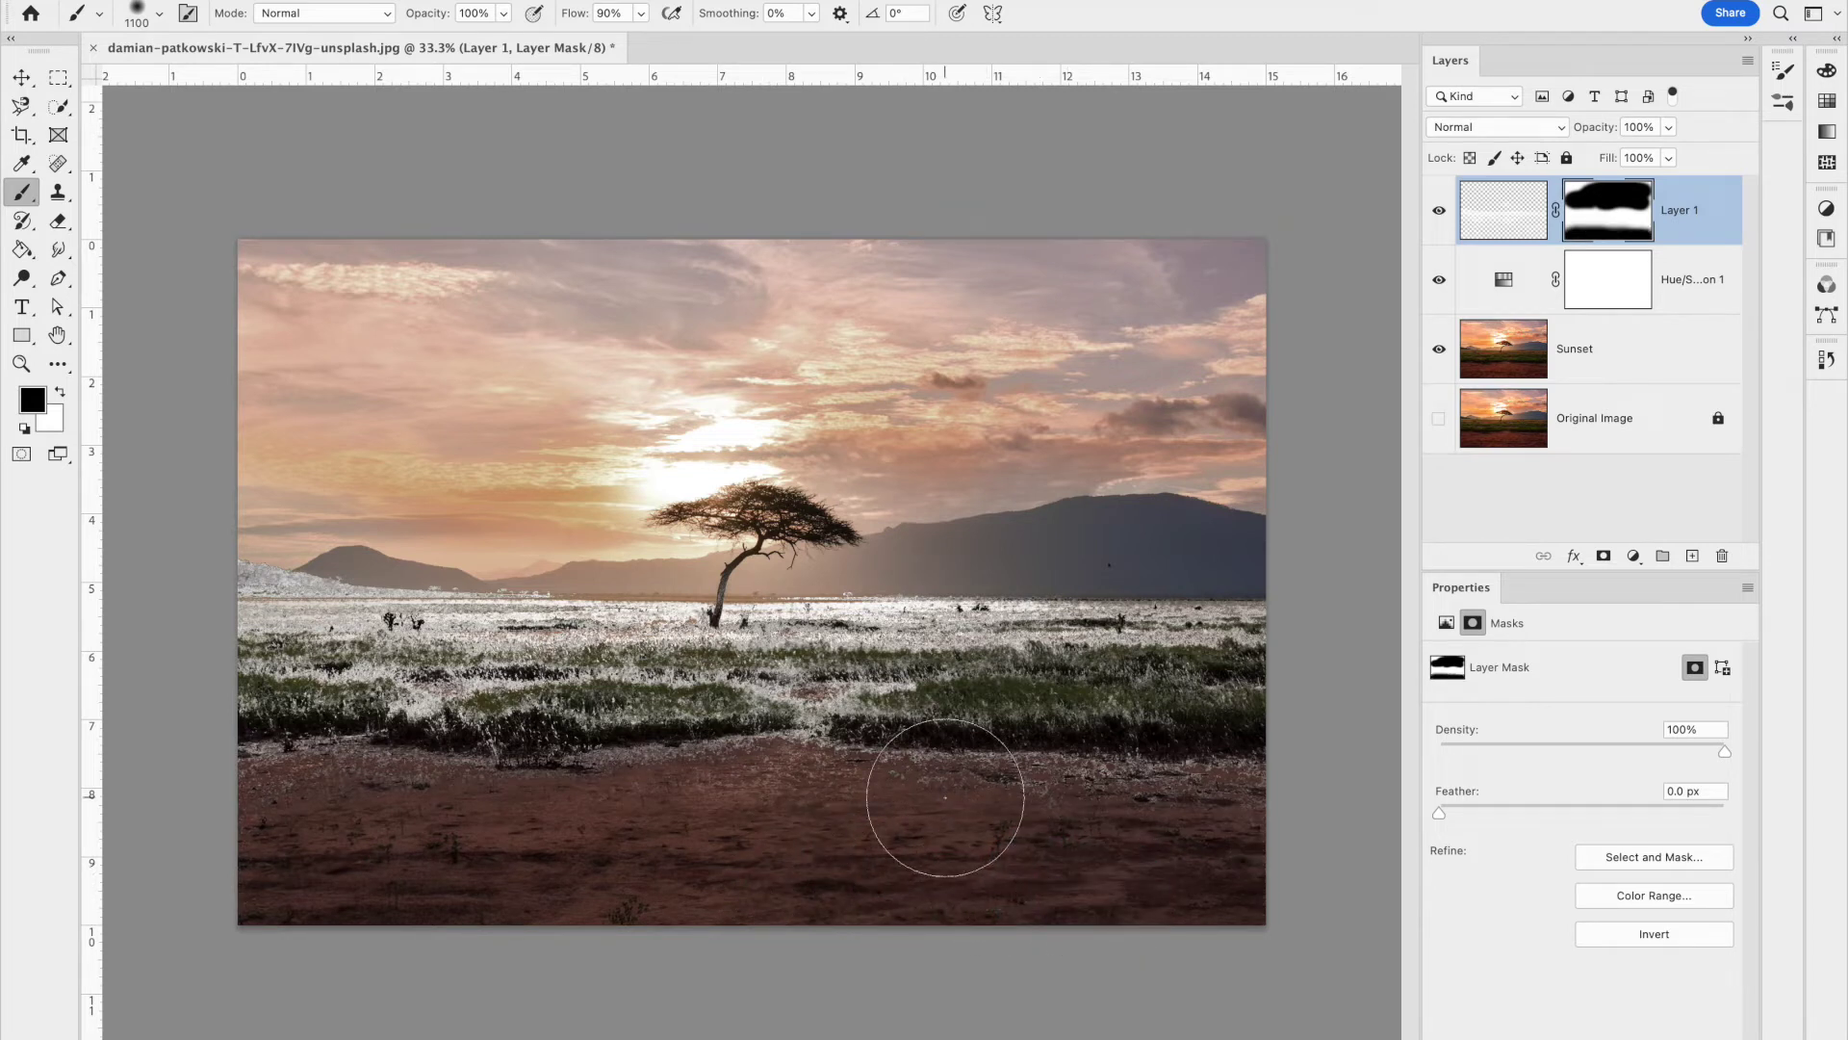
# Duplicate the Sunset layer and move the copy to the top of the layer stack
pyautogui.click(1615, 374)
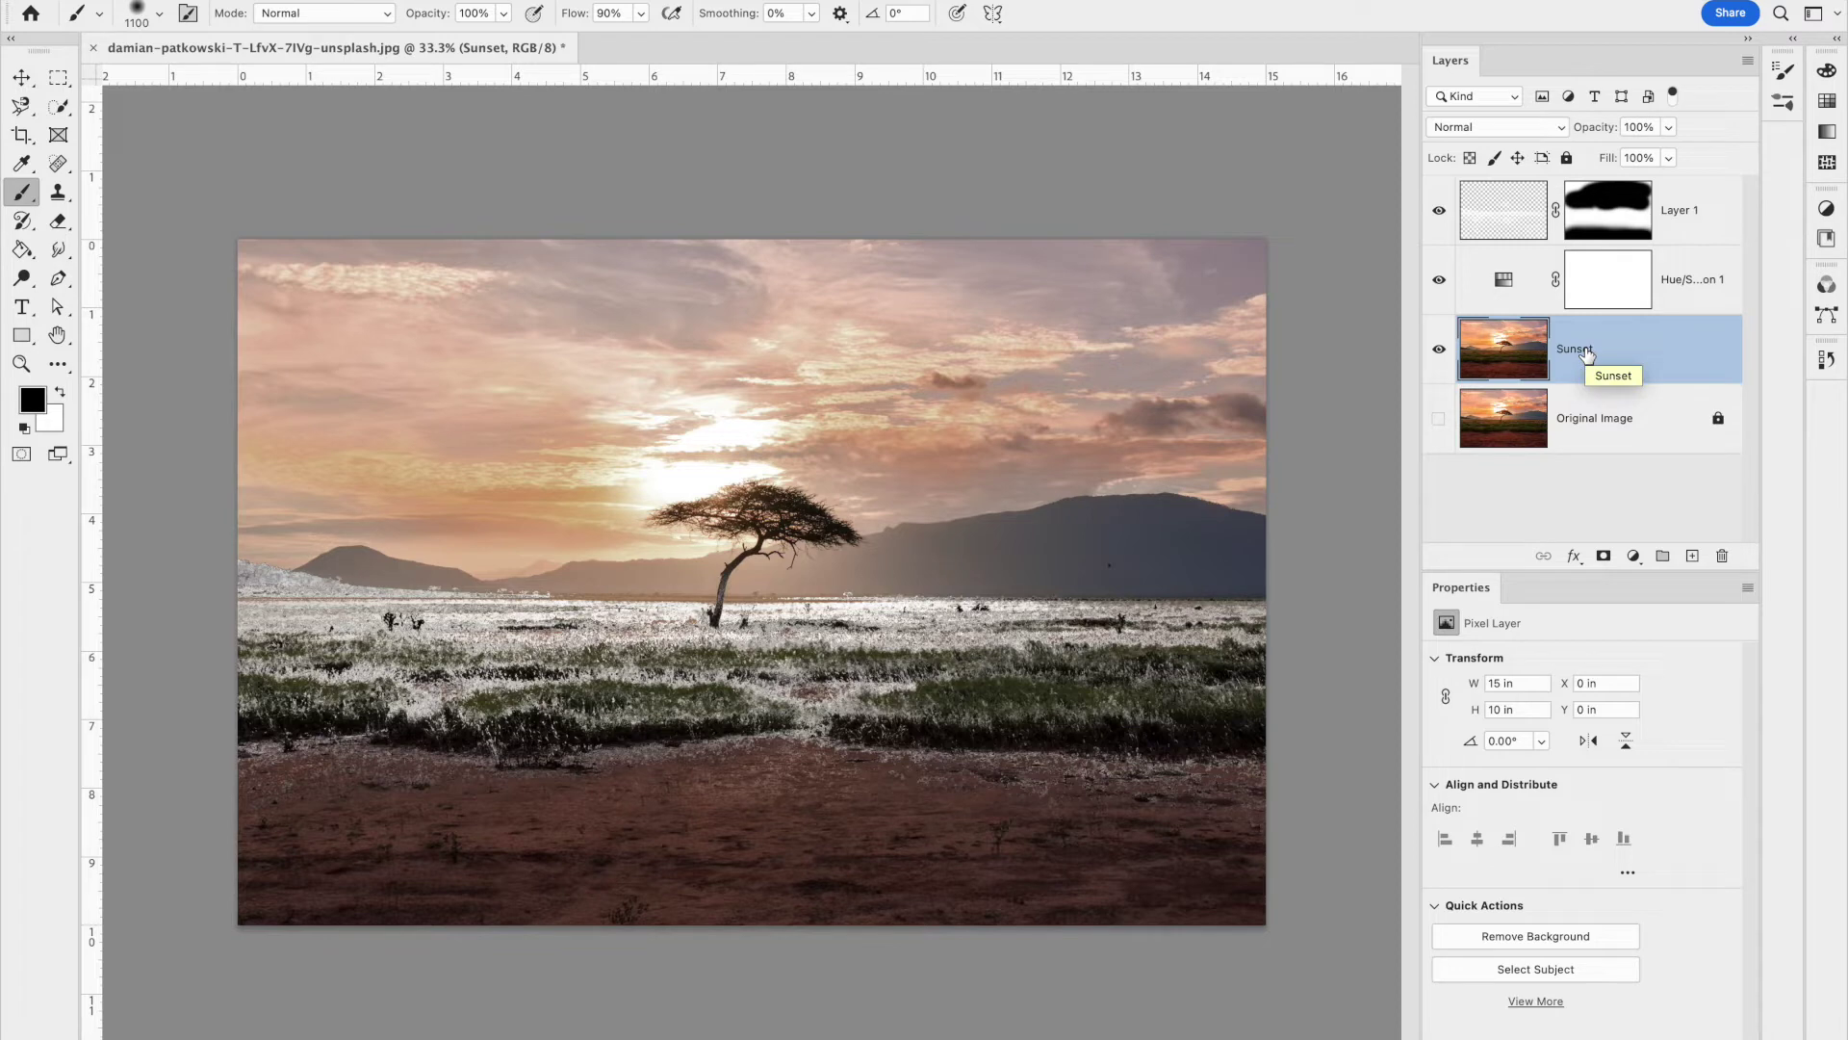
pyautogui.press('super+j')
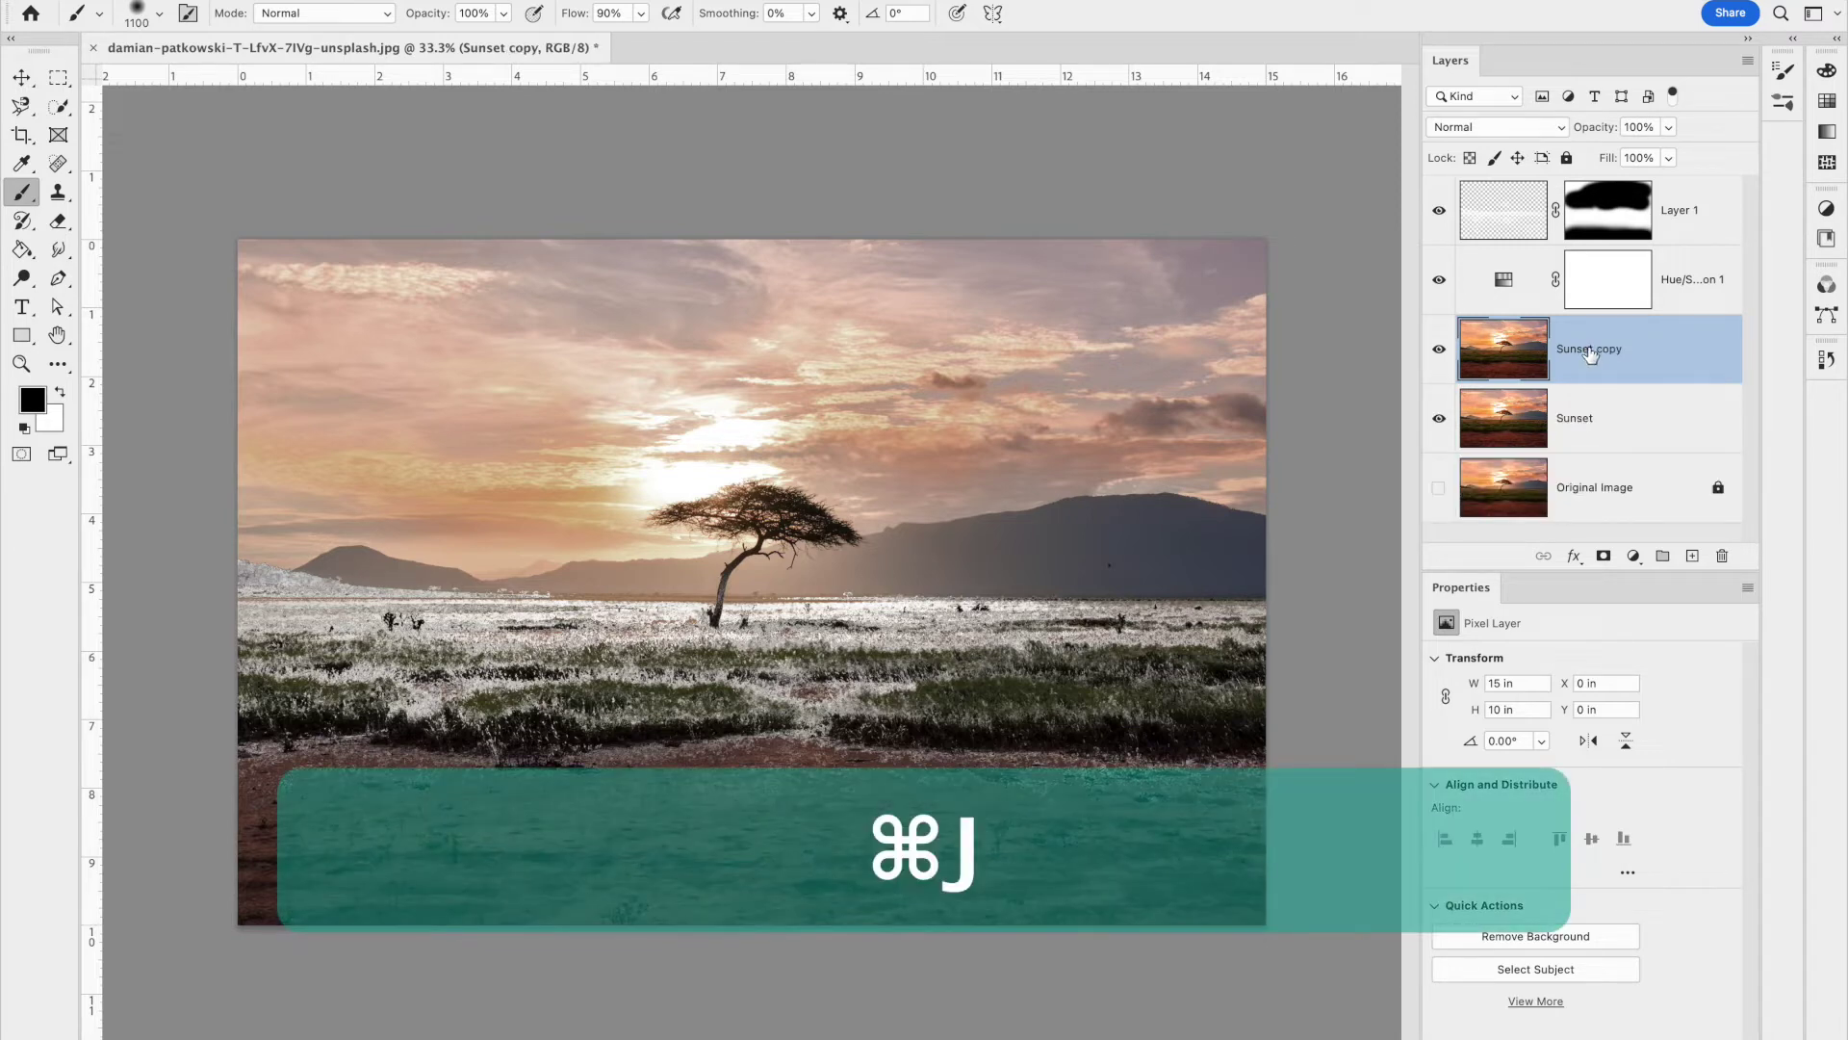
pyautogui.moveTo(1599, 364); pyautogui.dragTo(1598, 197)
# Rename the duplicated Sunset layer as Contrast
pyautogui.doubleClick(1600, 214)
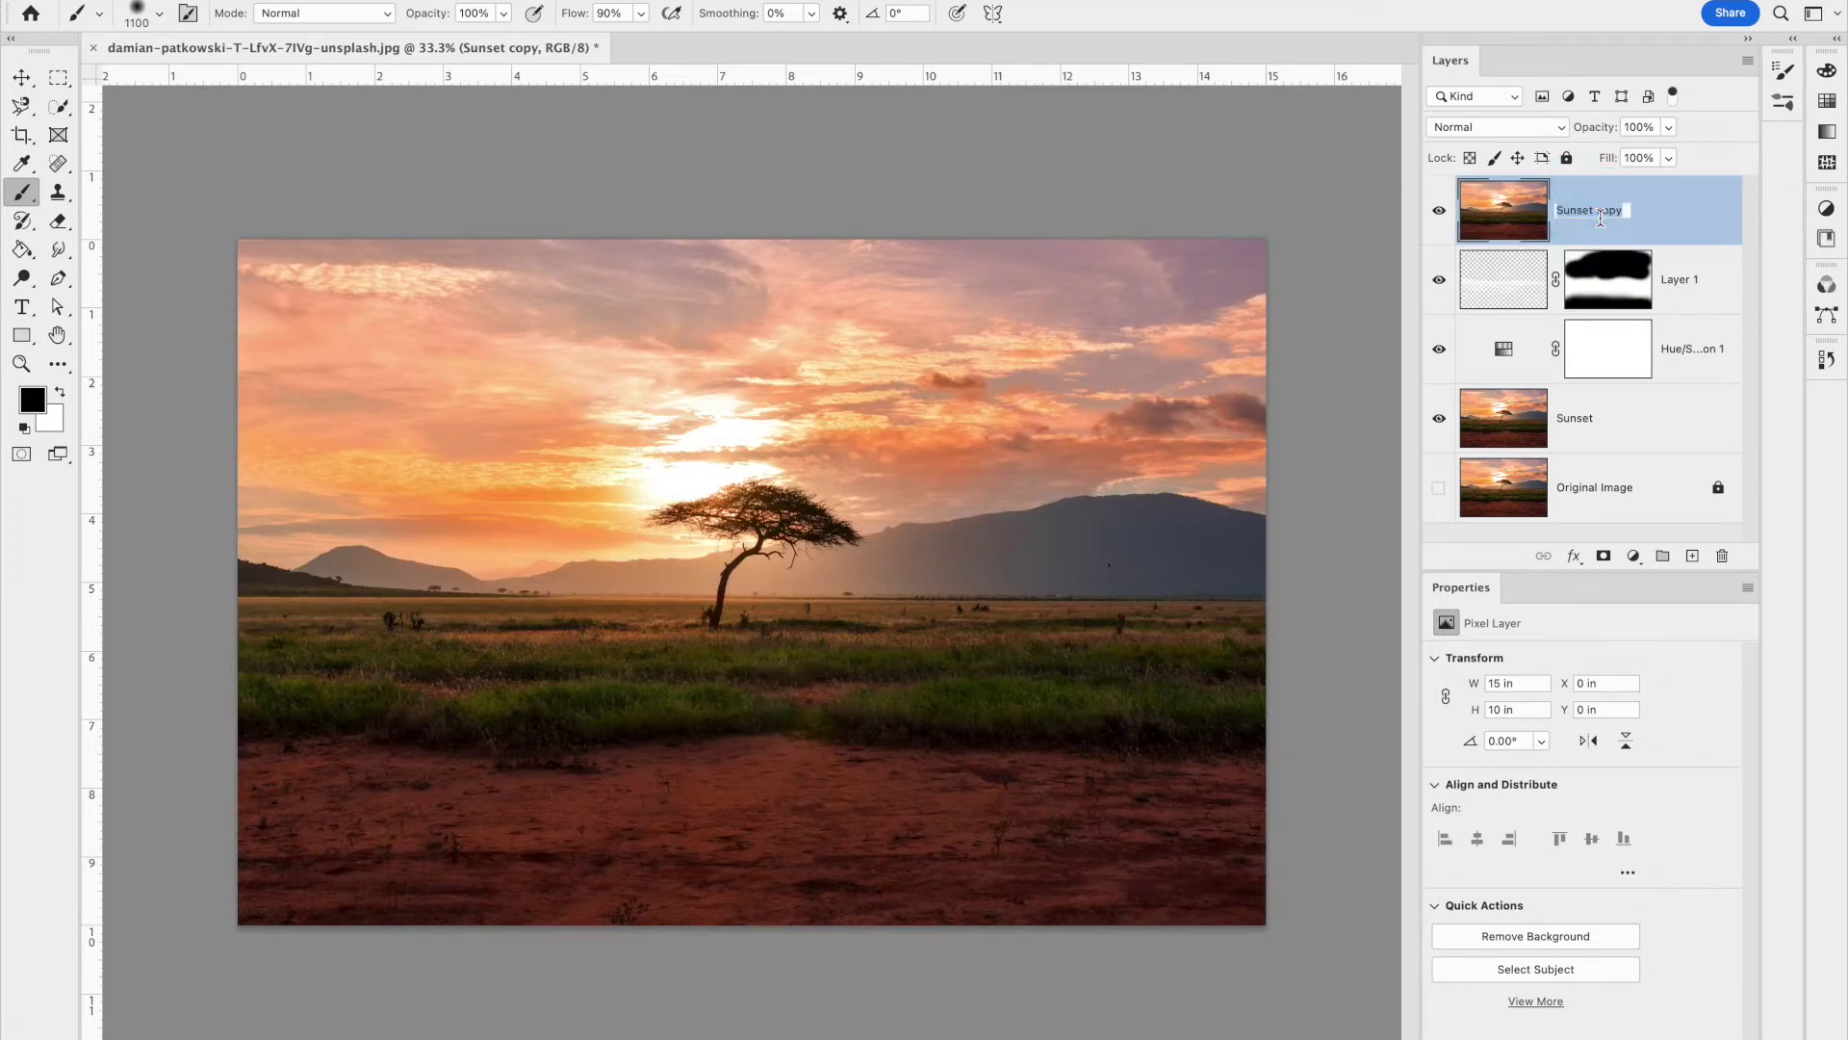
pyautogui.write('Cont')
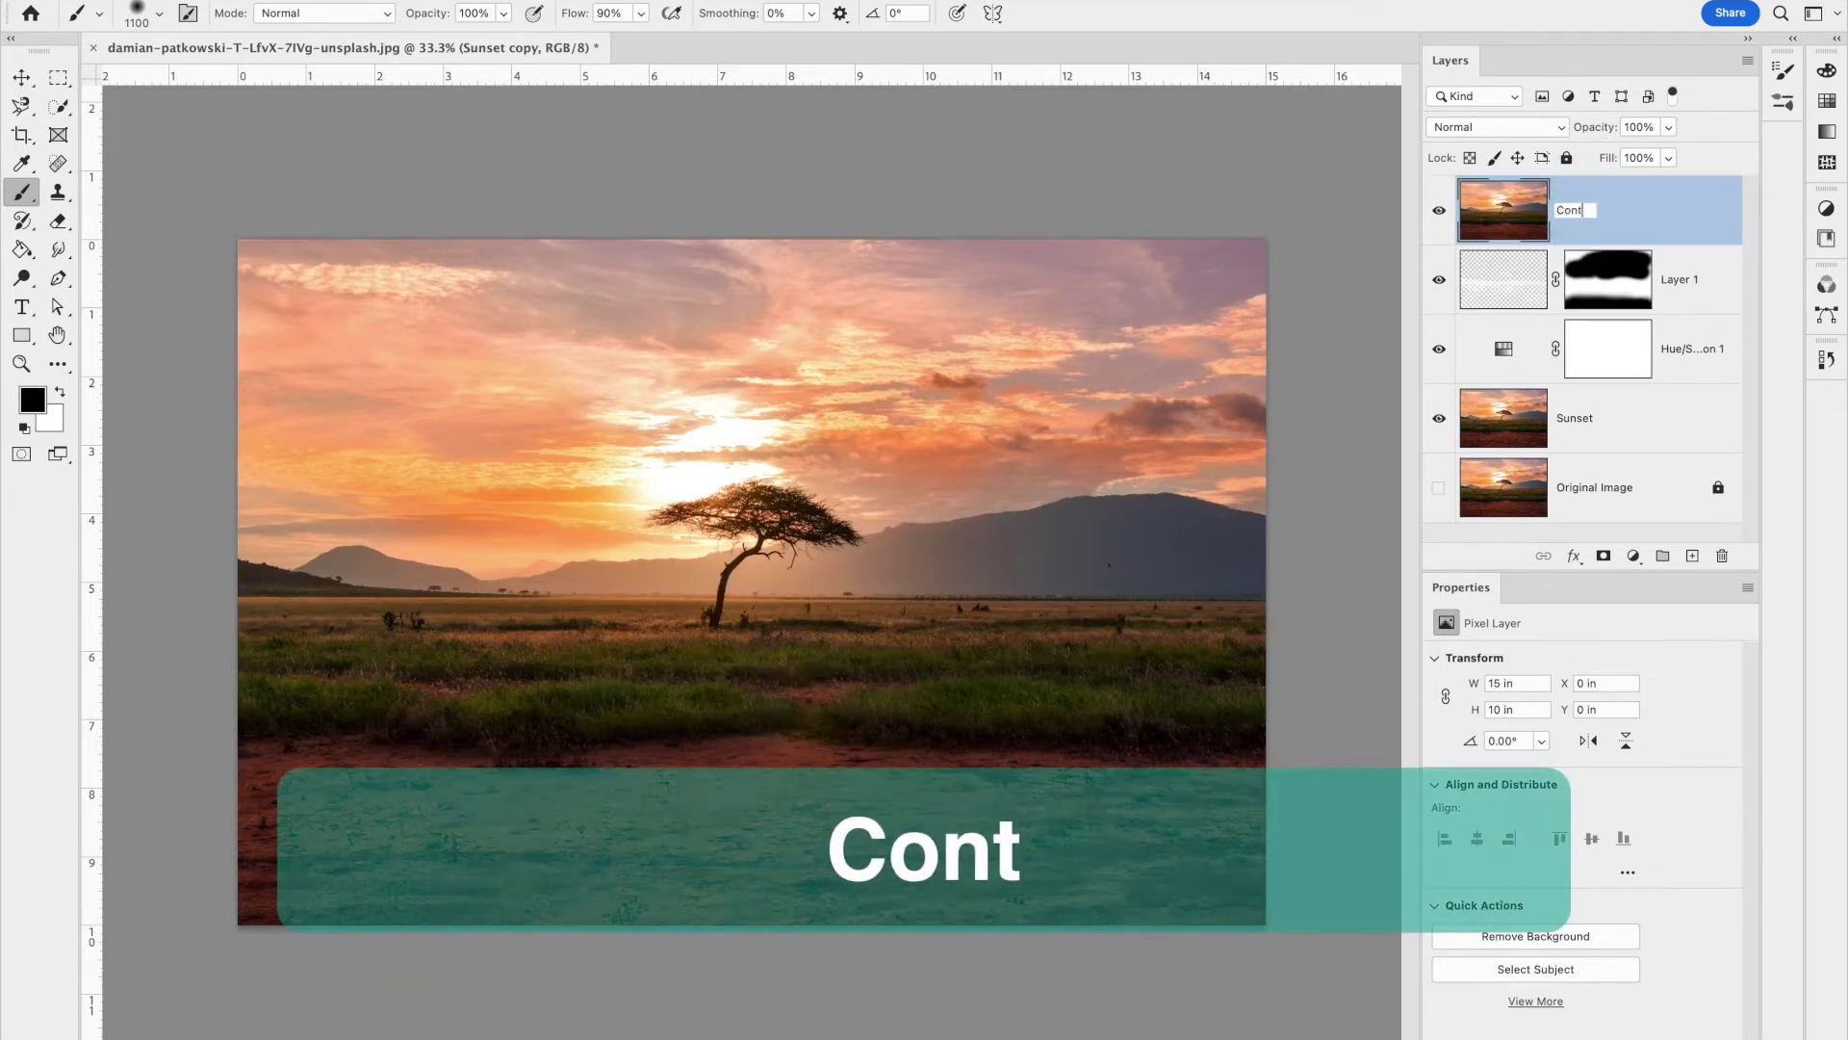
pyautogui.write('rast')
pyautogui.press('Return')
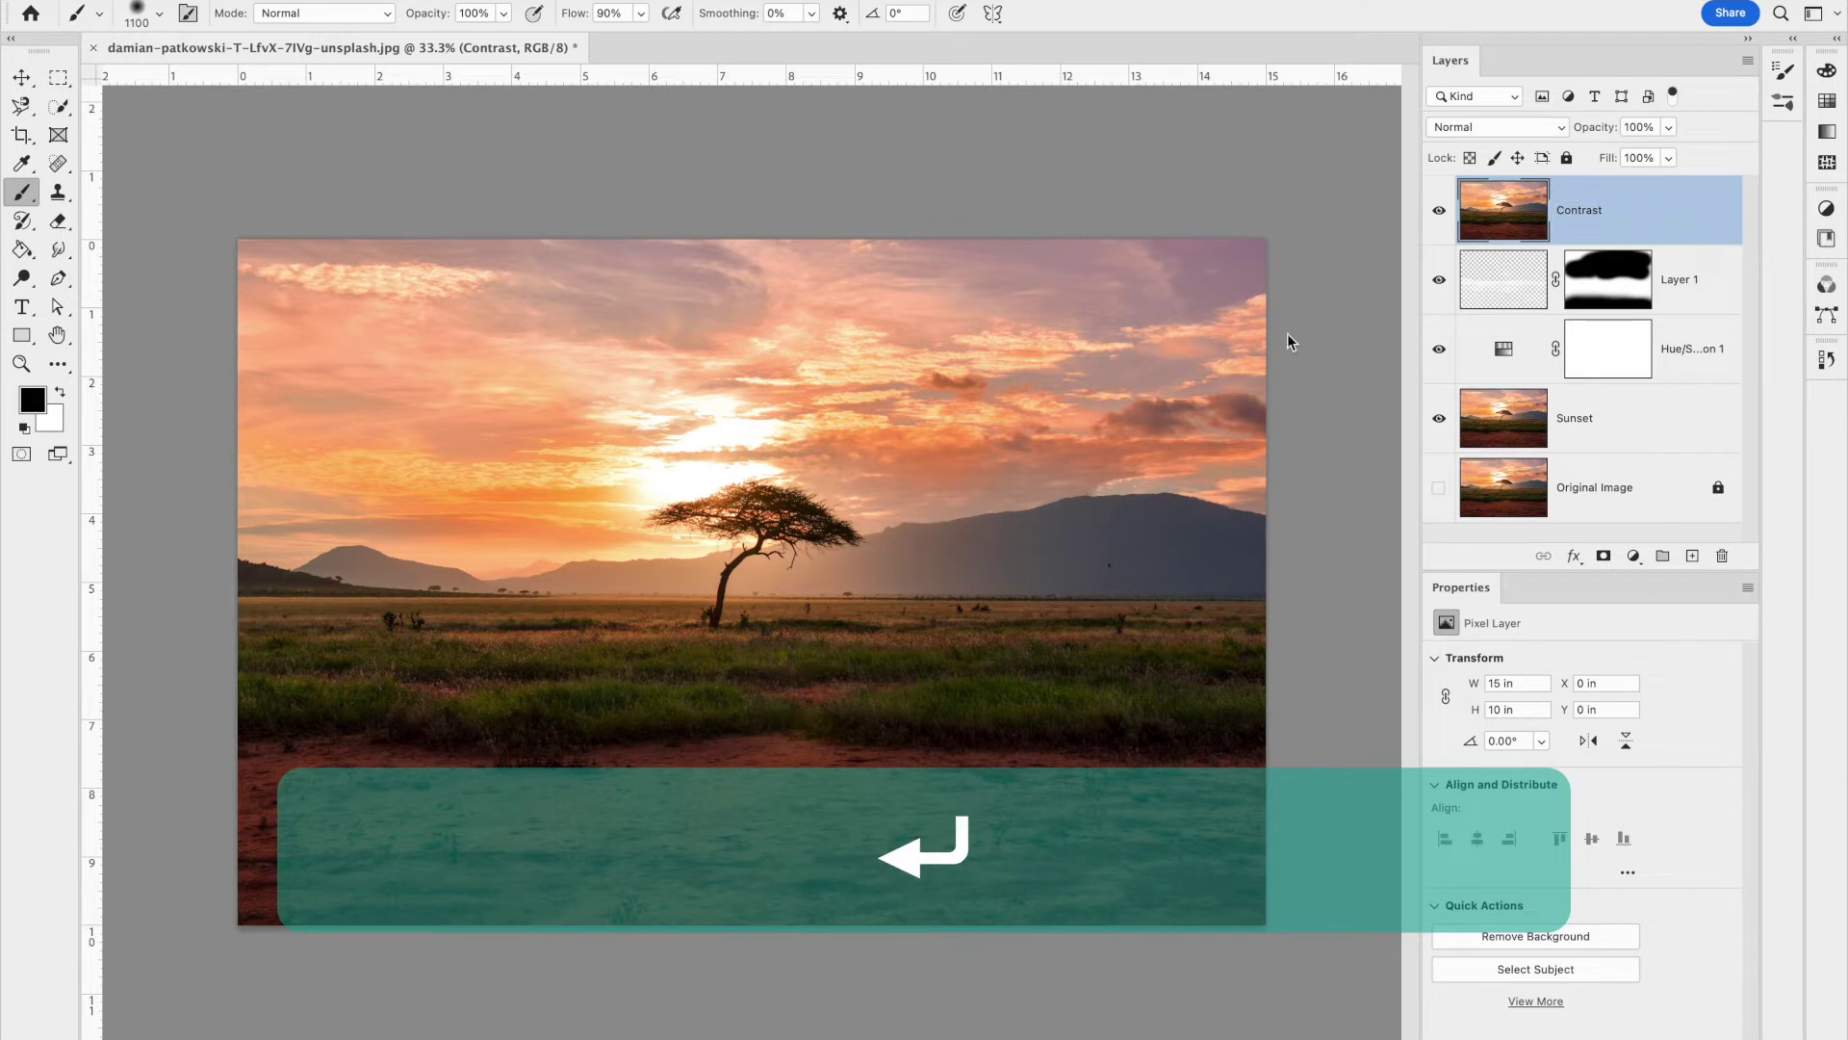
# Set the Contrast layer's blend mode to Soft Light
pyautogui.click(1511, 128)
pyautogui.click(1513, 132)
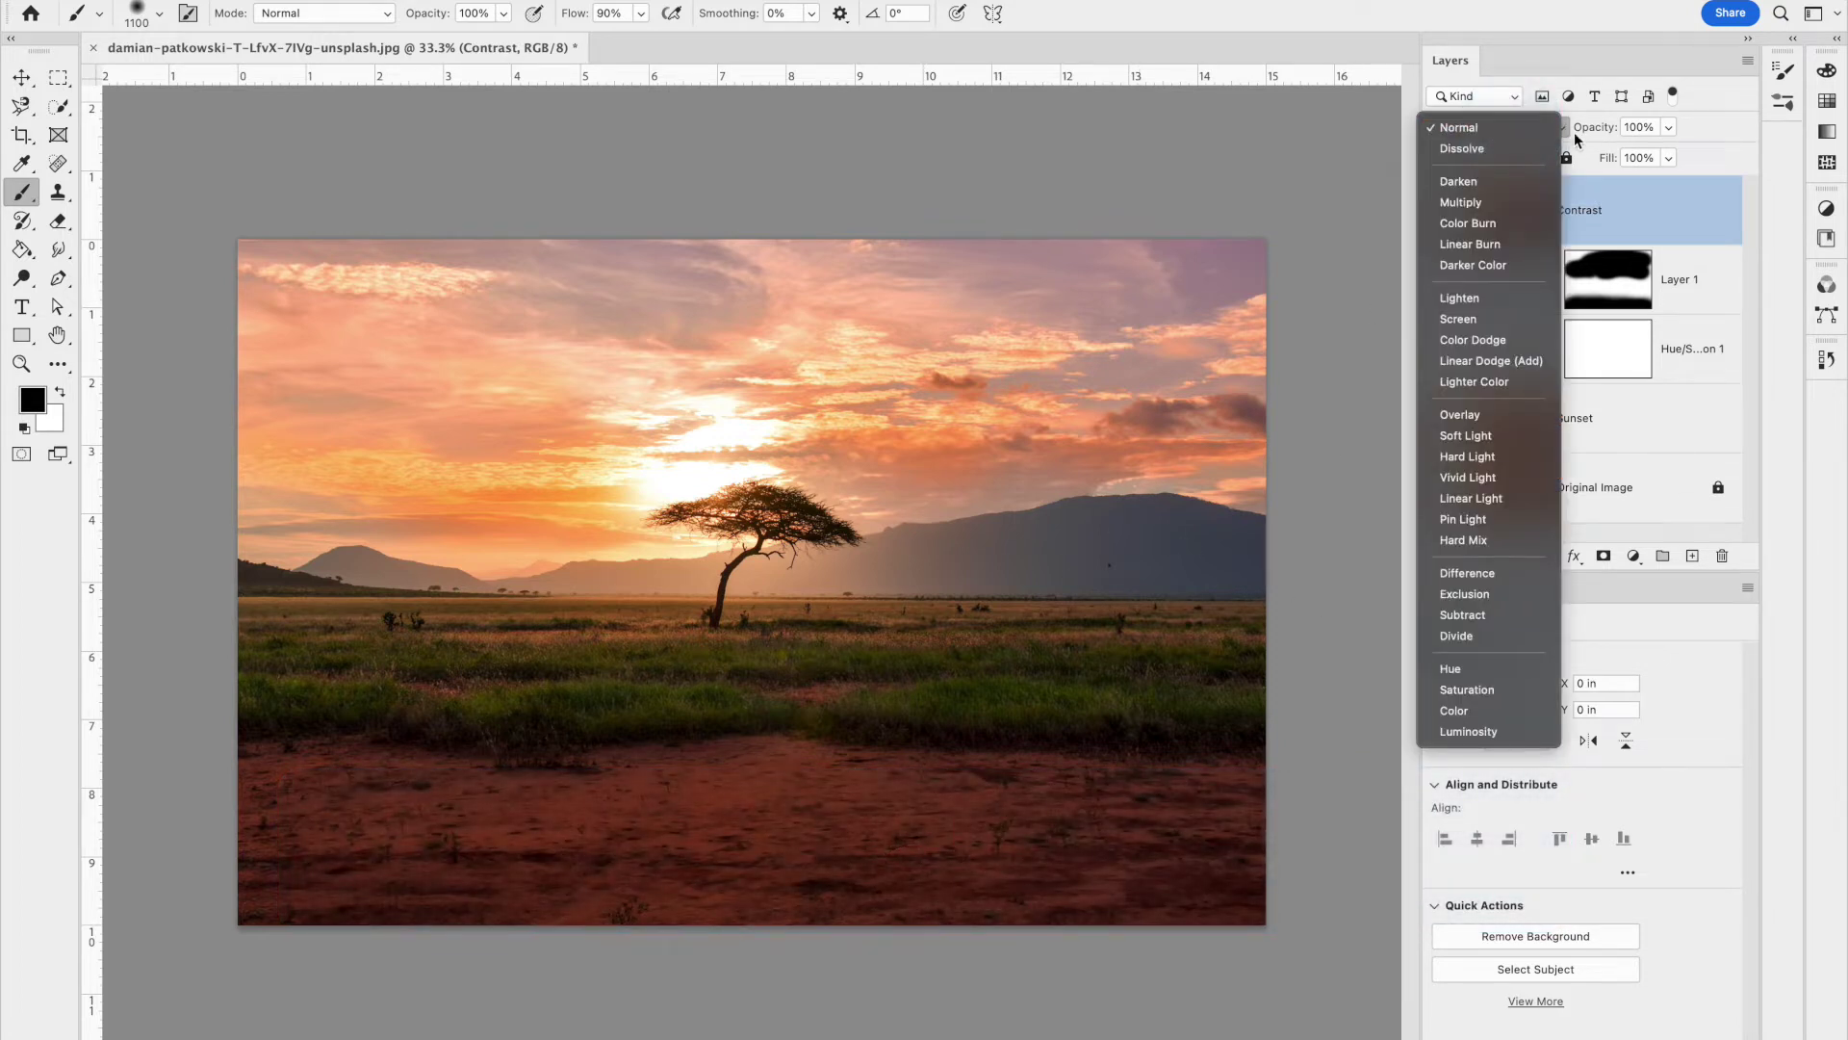
pyautogui.click(1548, 129)
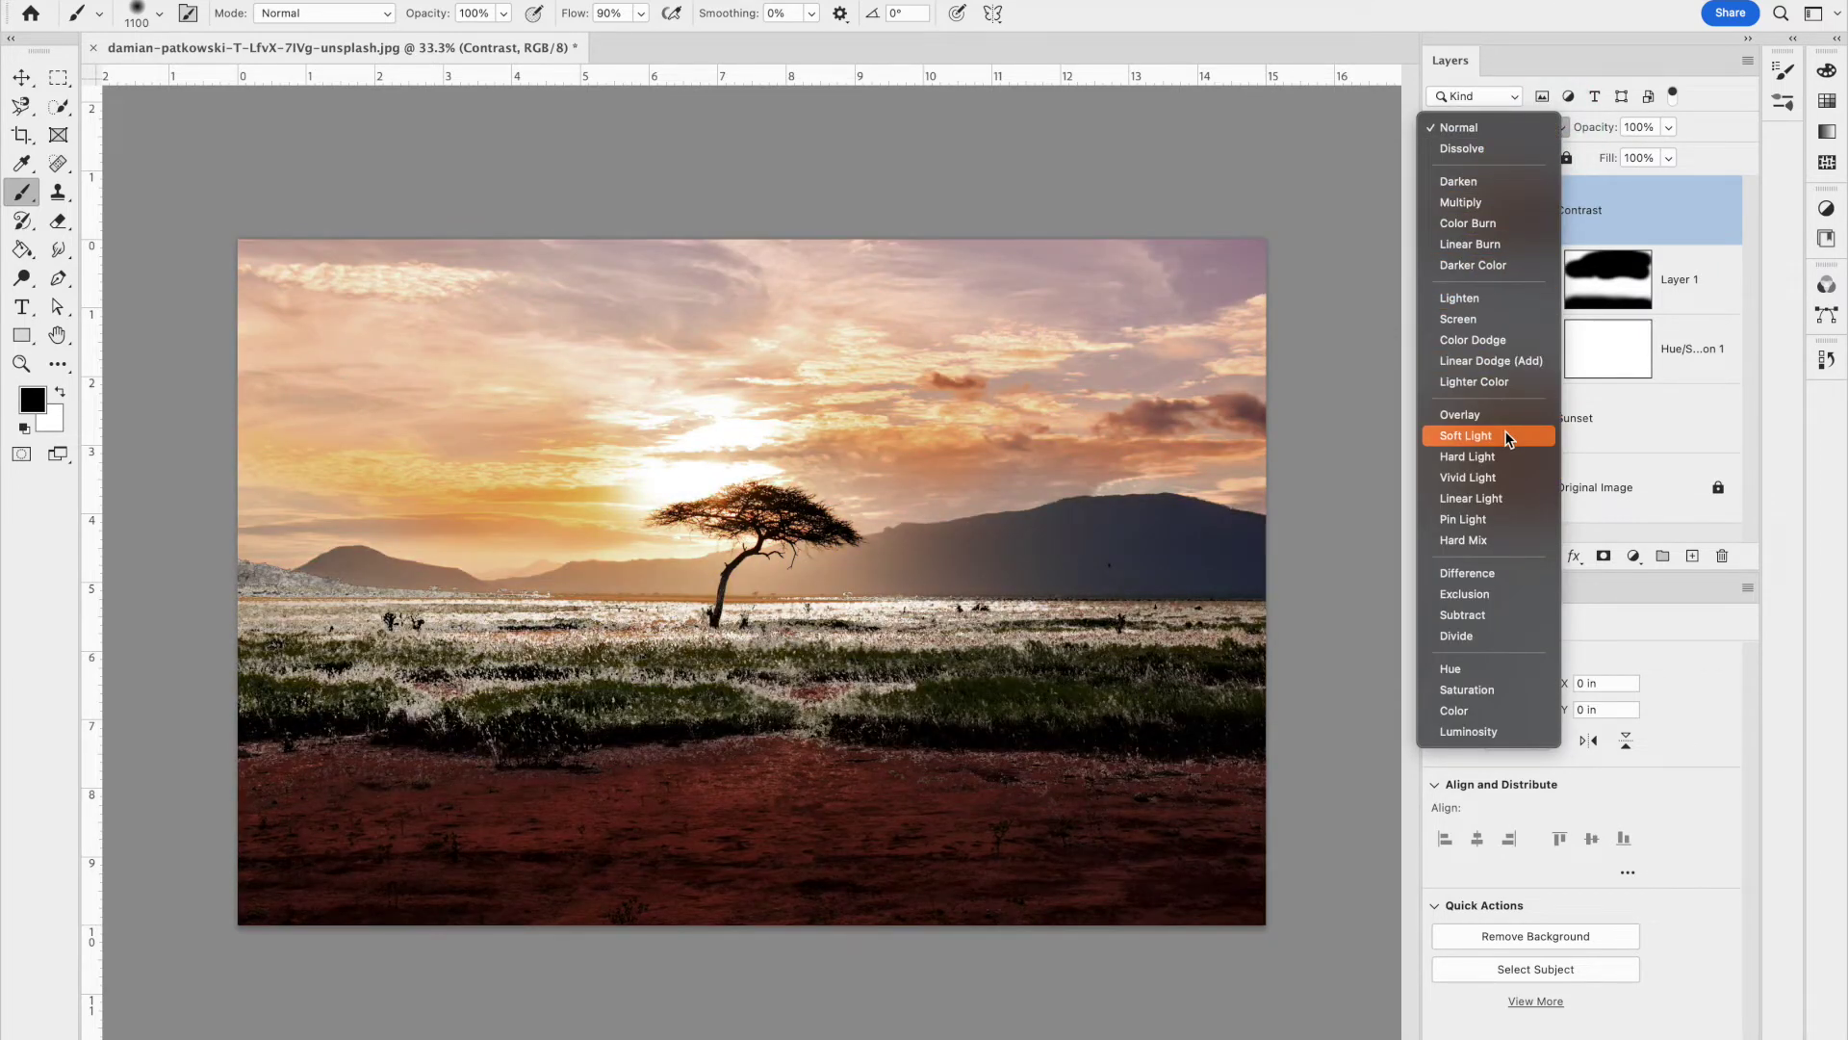
pyautogui.click(1507, 437)
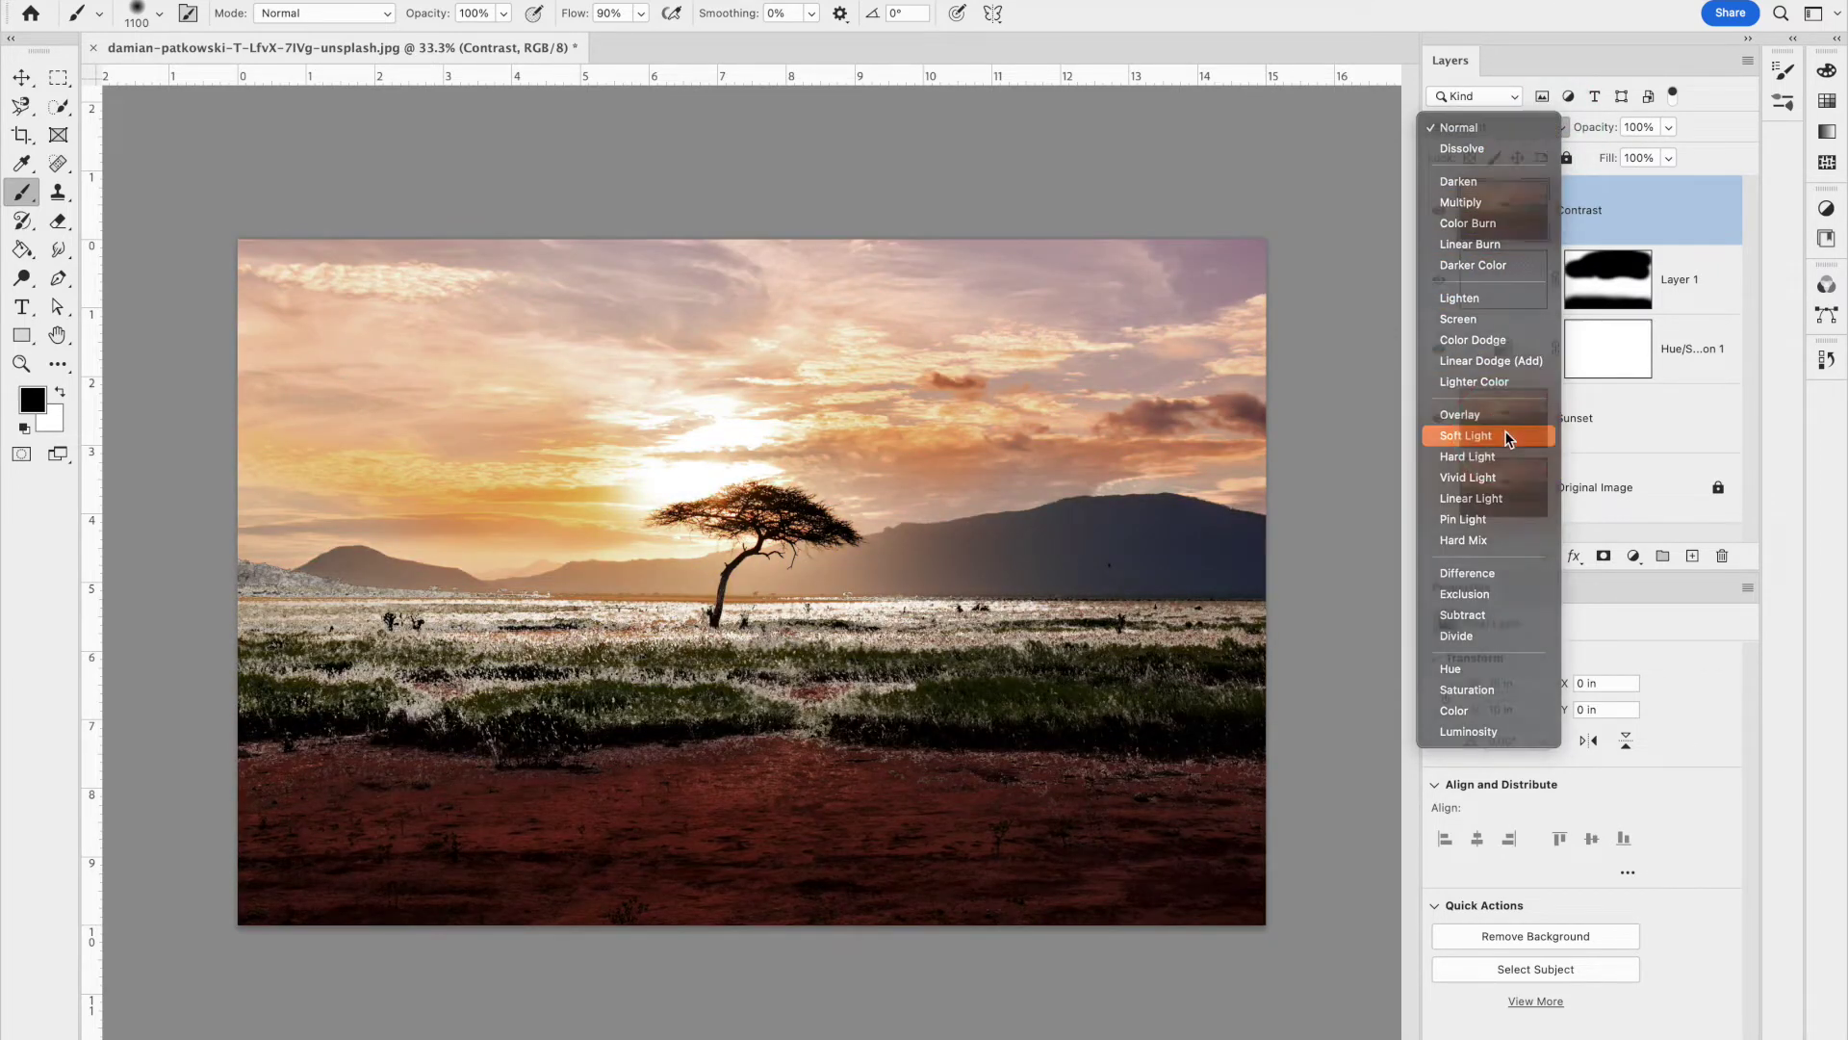
# Set the Contrast layer's opacity to 30% and toggle its visibility to compare the image with and without it
pyautogui.click(1643, 126)
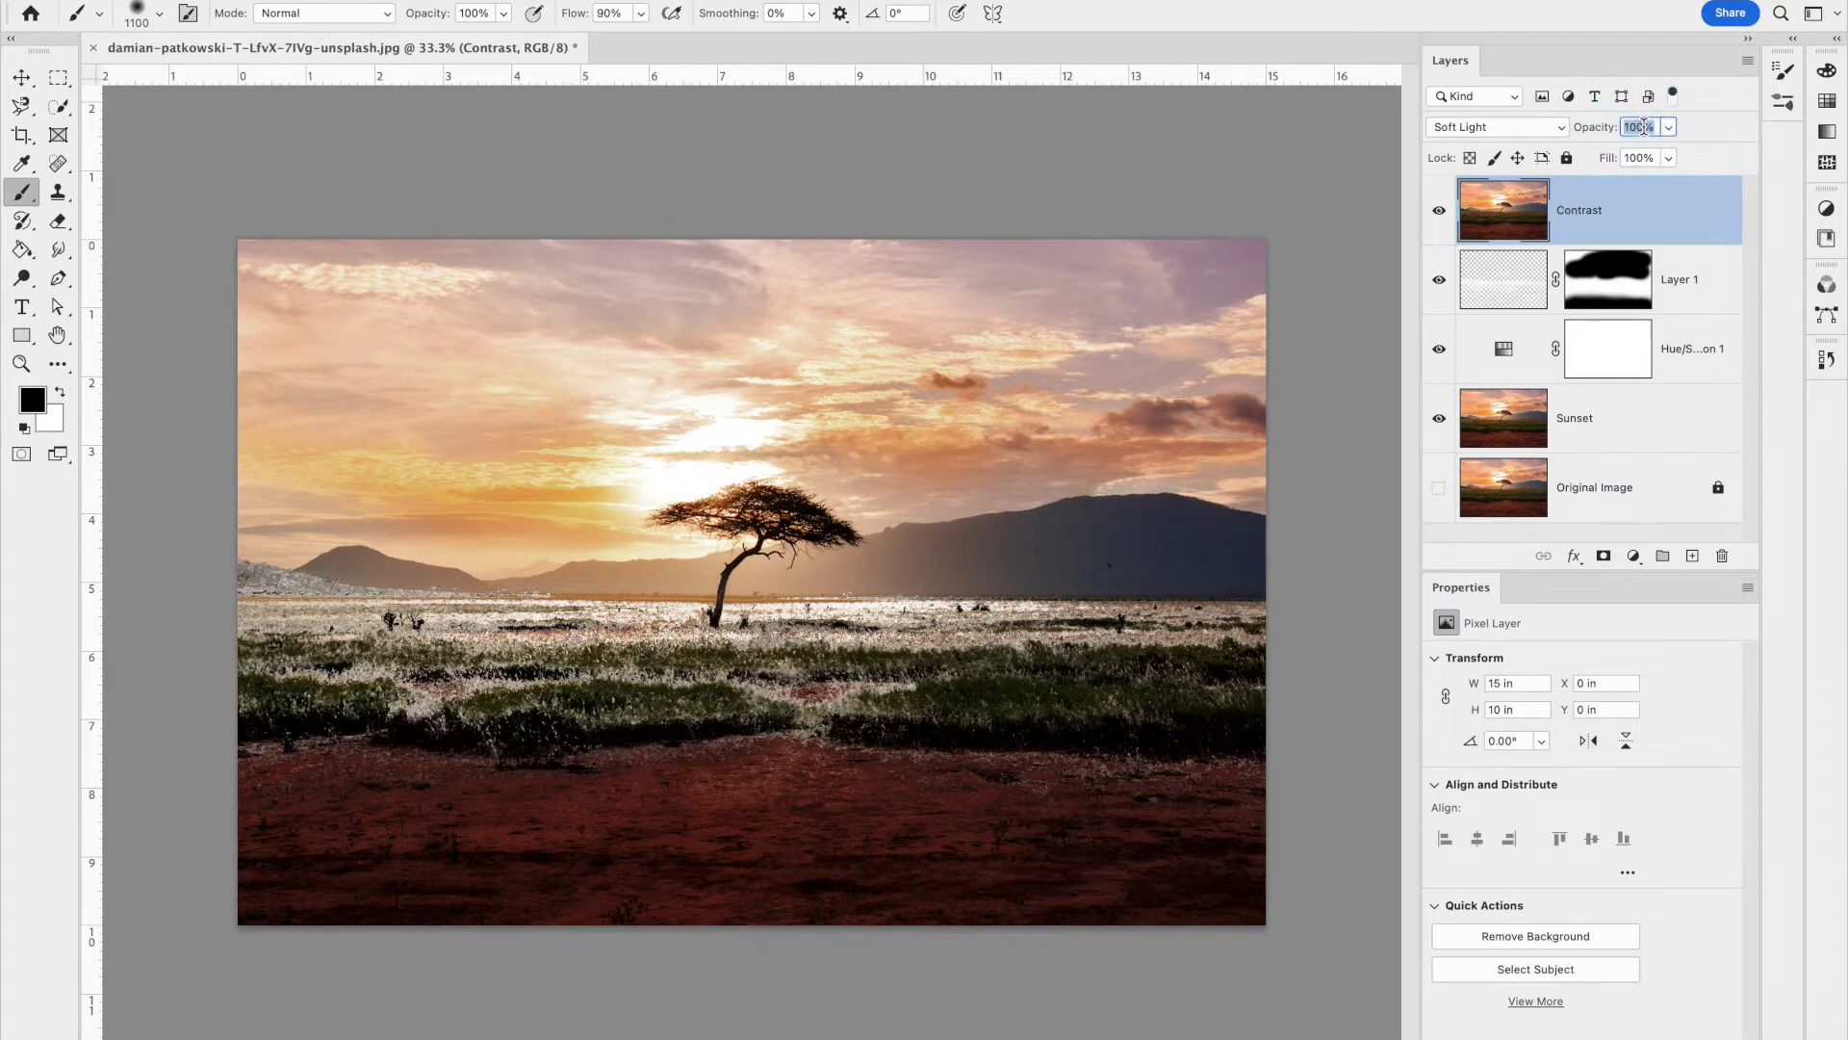
pyautogui.write('30')
pyautogui.press('Return')
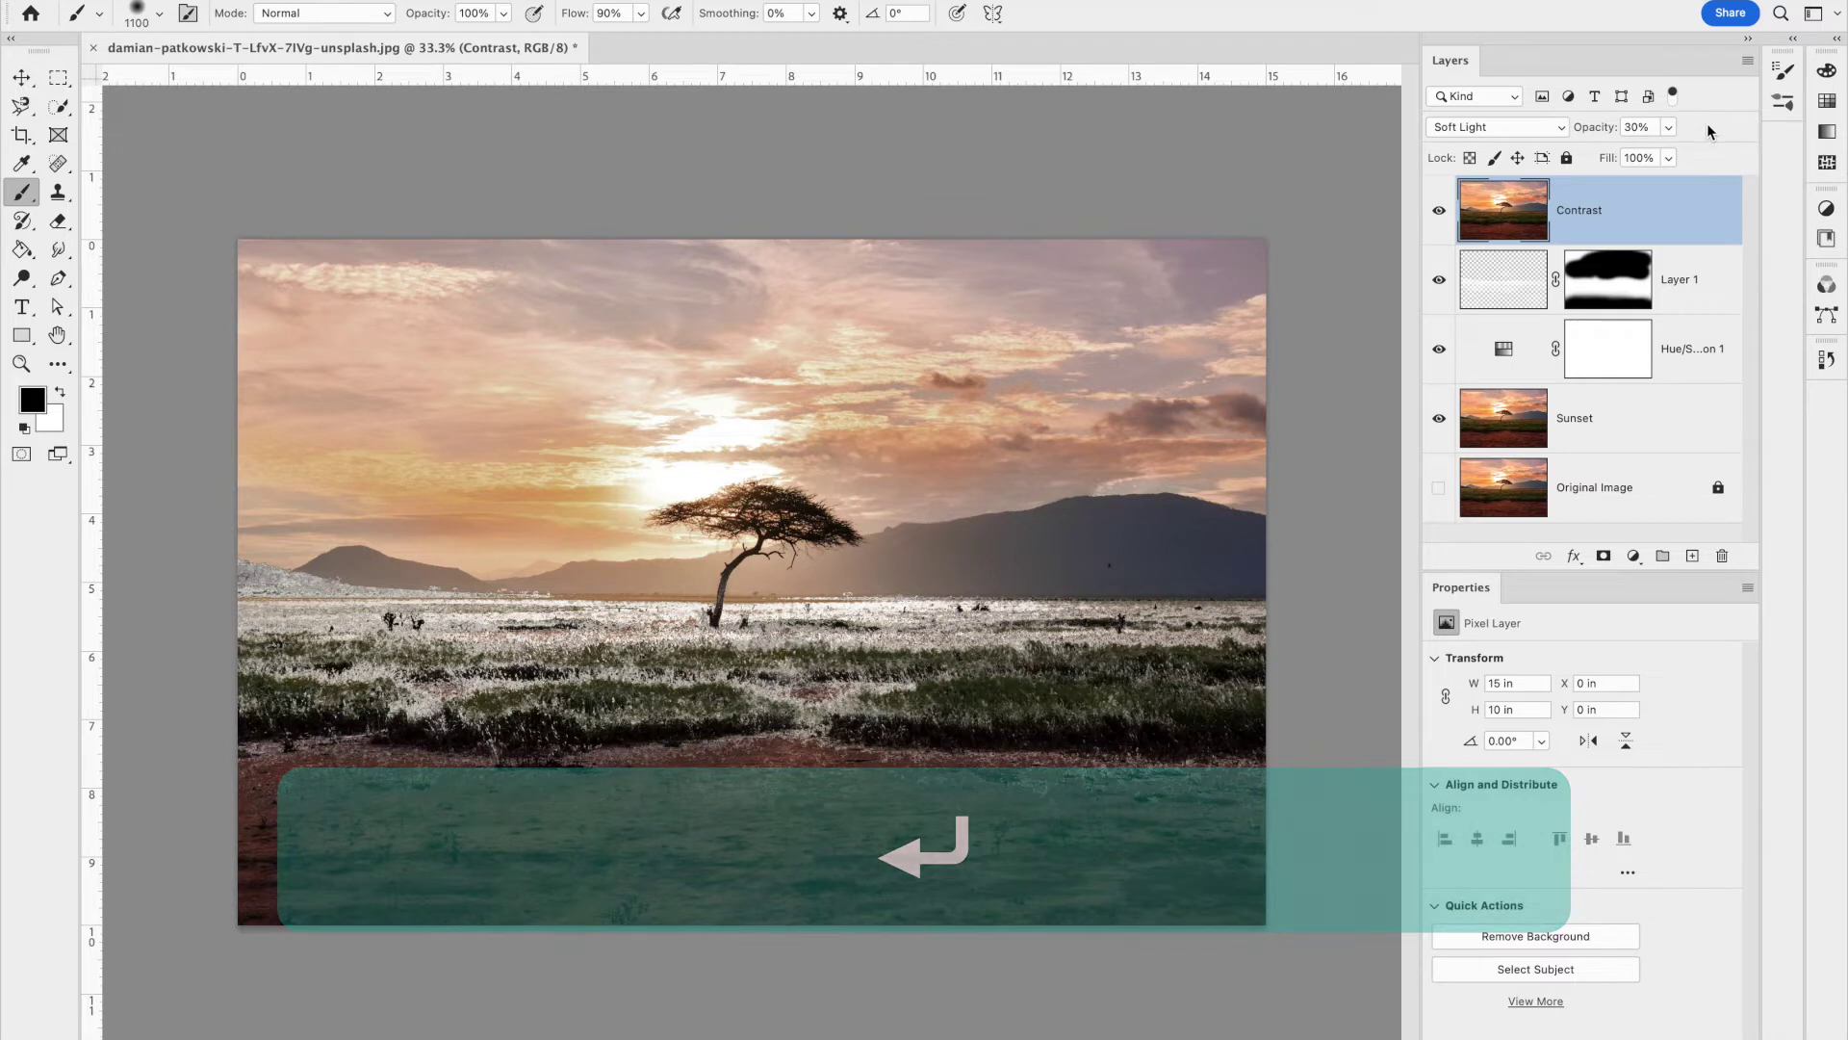
pyautogui.click(1439, 211)
pyautogui.click(1439, 211)
pyautogui.click(1439, 211)
pyautogui.click(1439, 211)
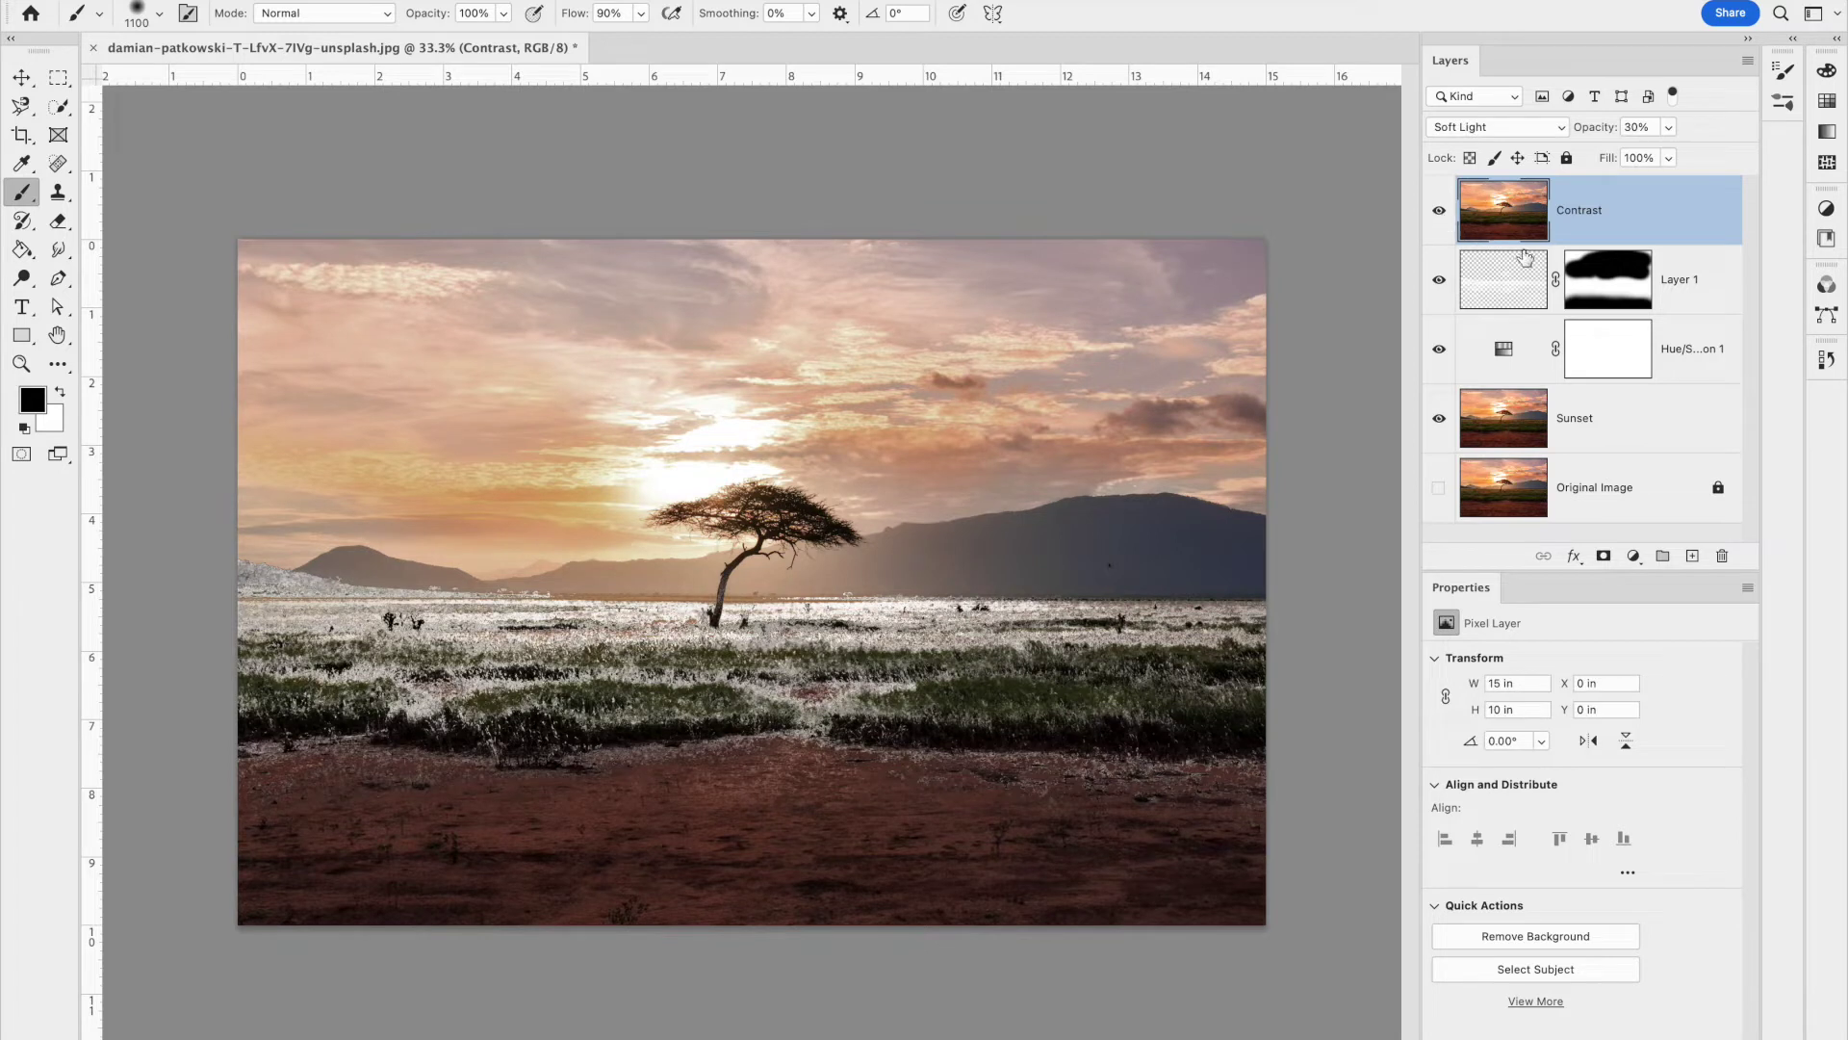
# Add a Solid Color fill layer above the Contrast layer using the bright cyan 10e1f4
pyautogui.click(1634, 557)
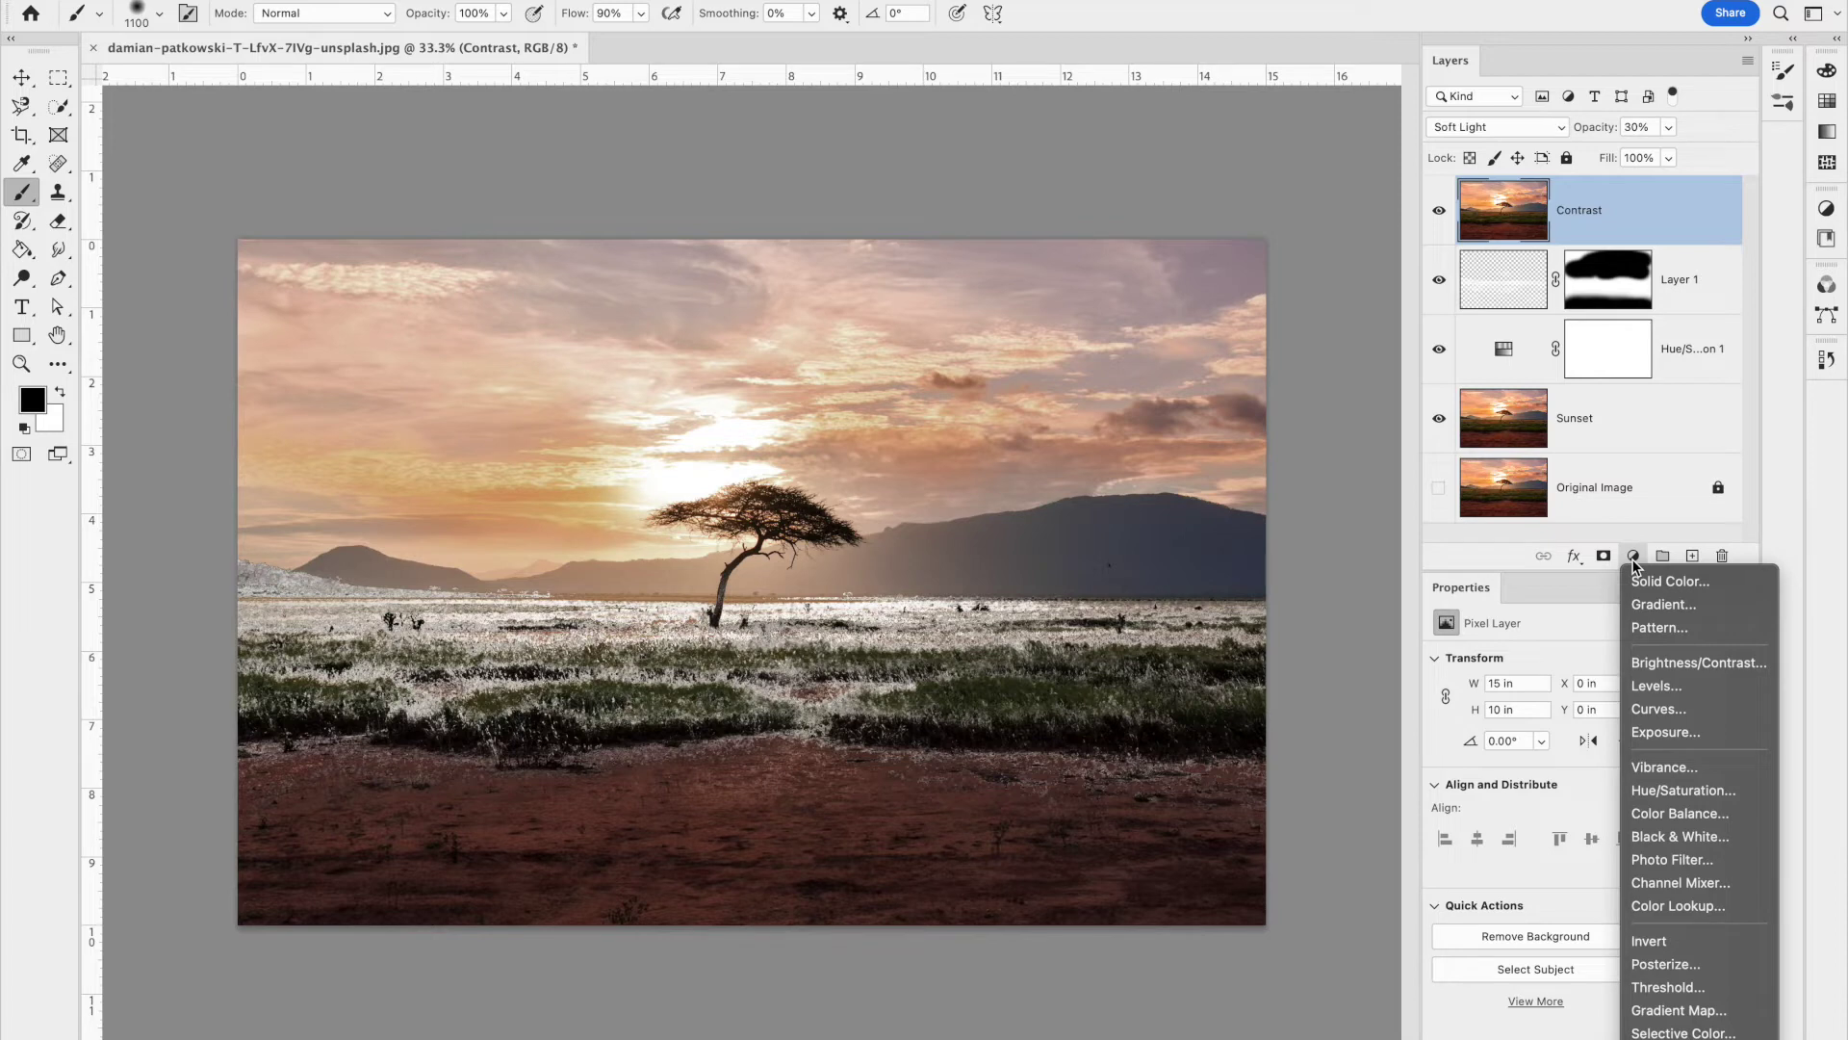
pyautogui.click(1647, 581)
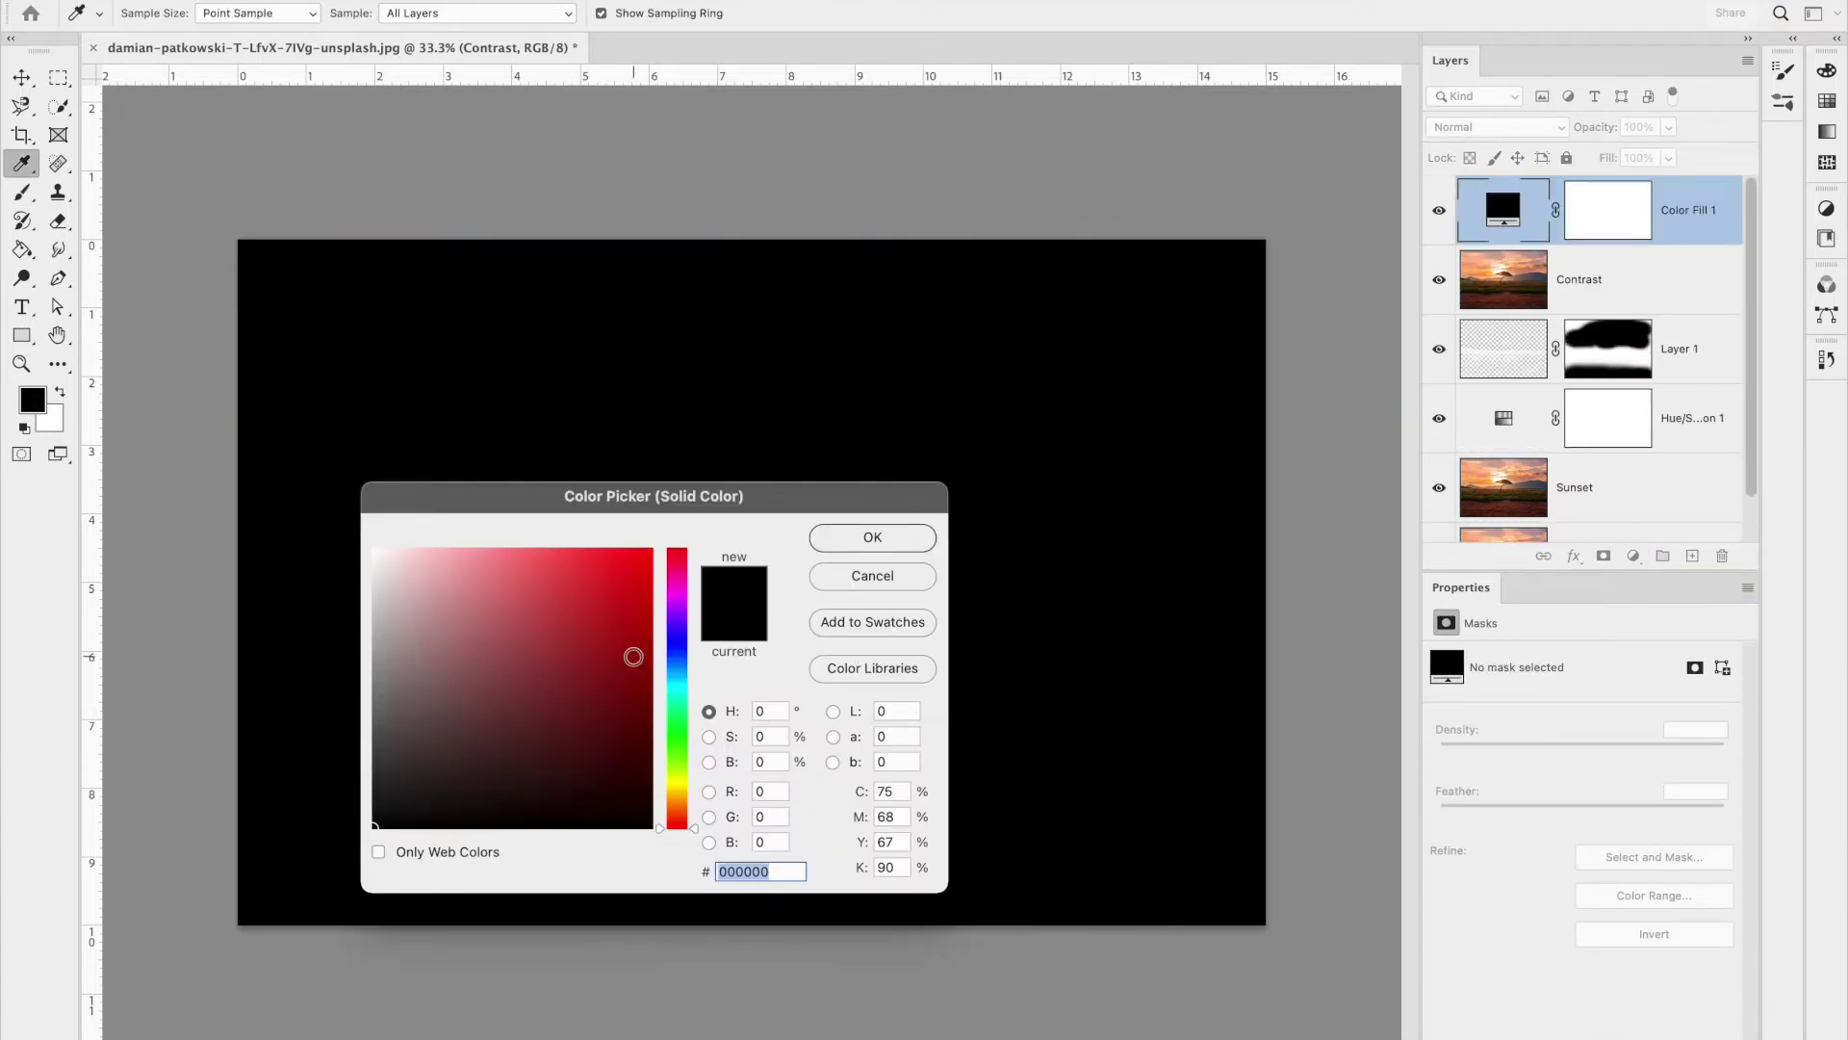
pyautogui.click(680, 686)
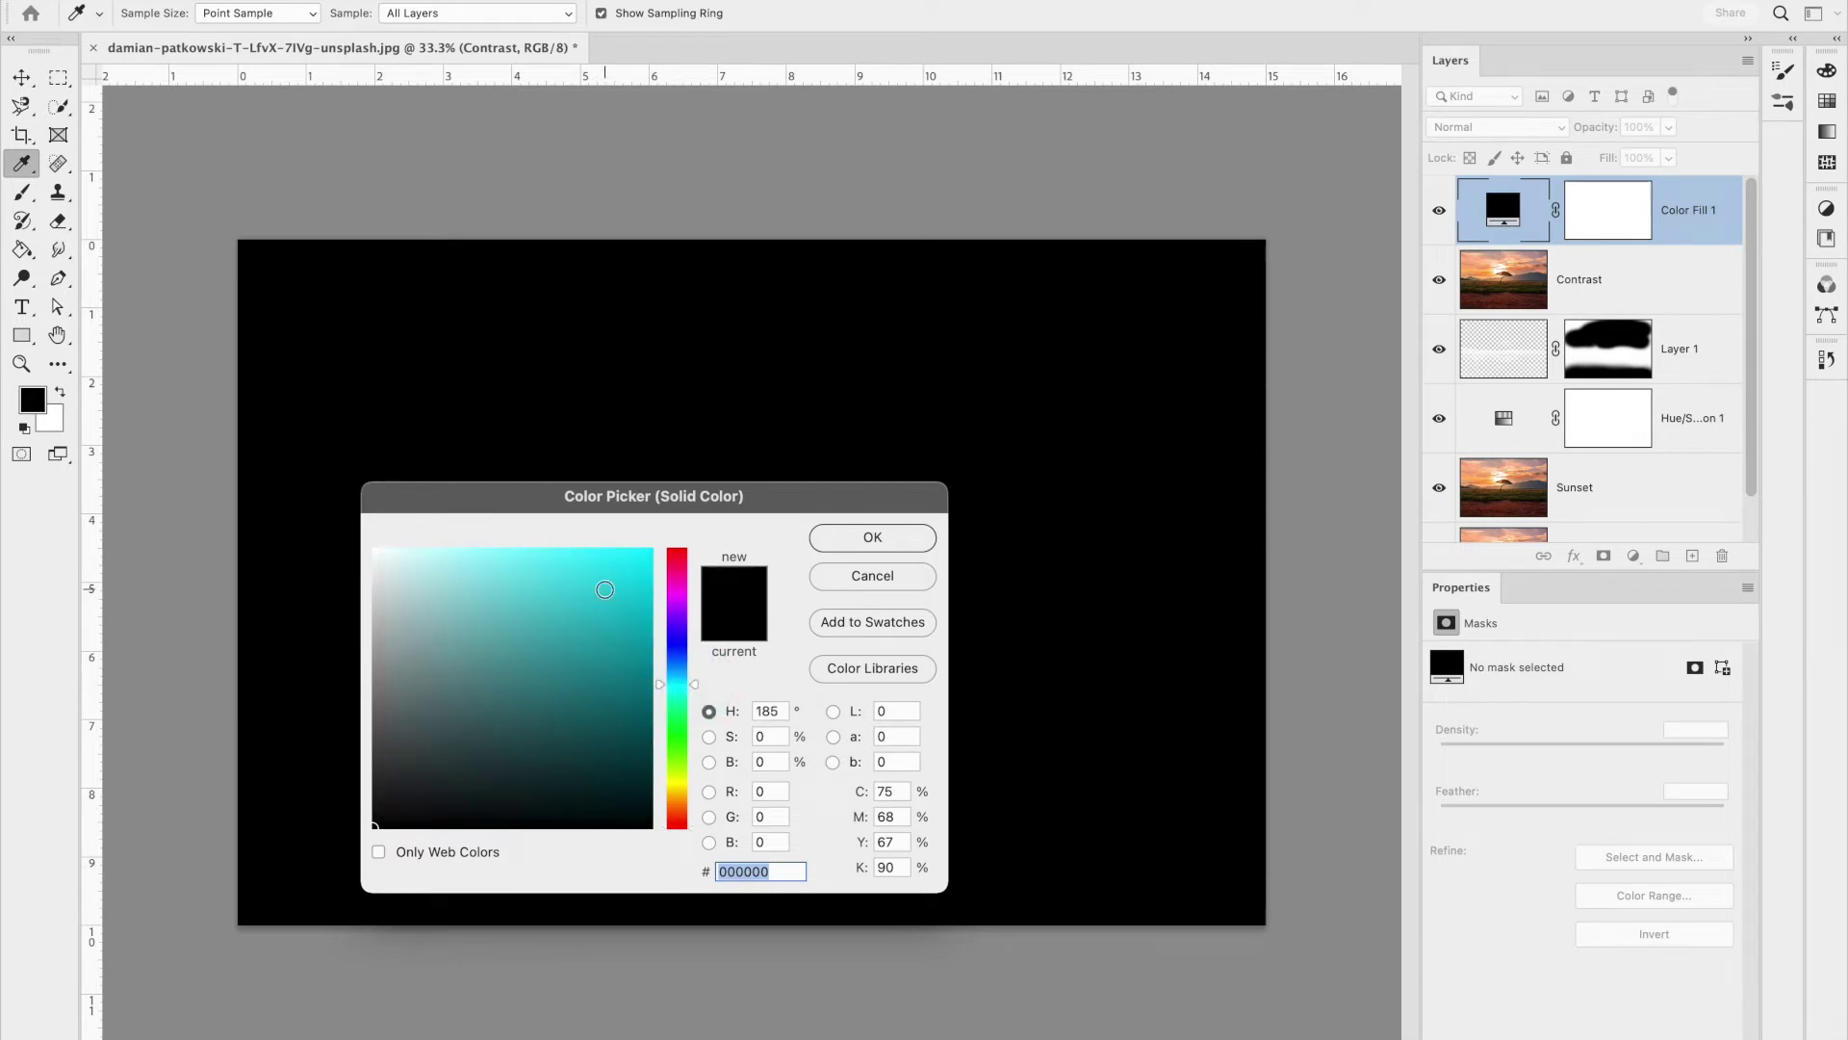
pyautogui.click(617, 567)
pyautogui.click(633, 560)
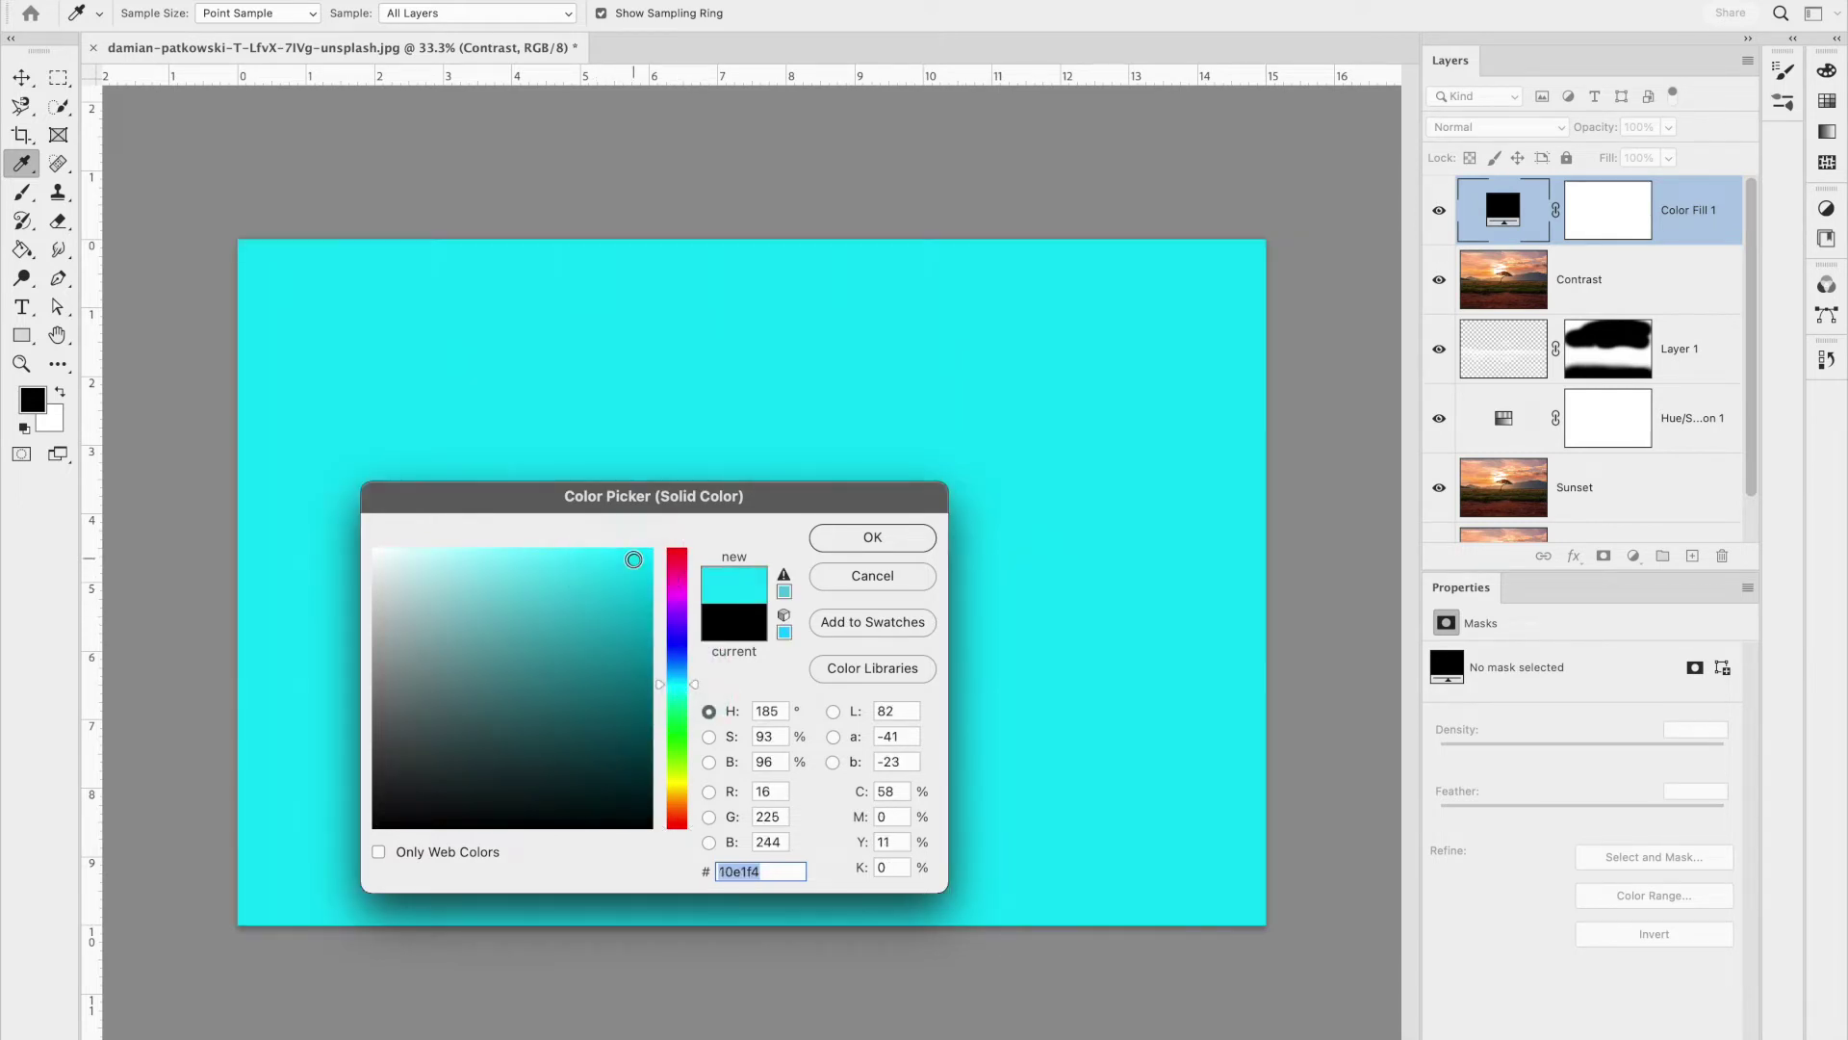
pyautogui.click(910, 539)
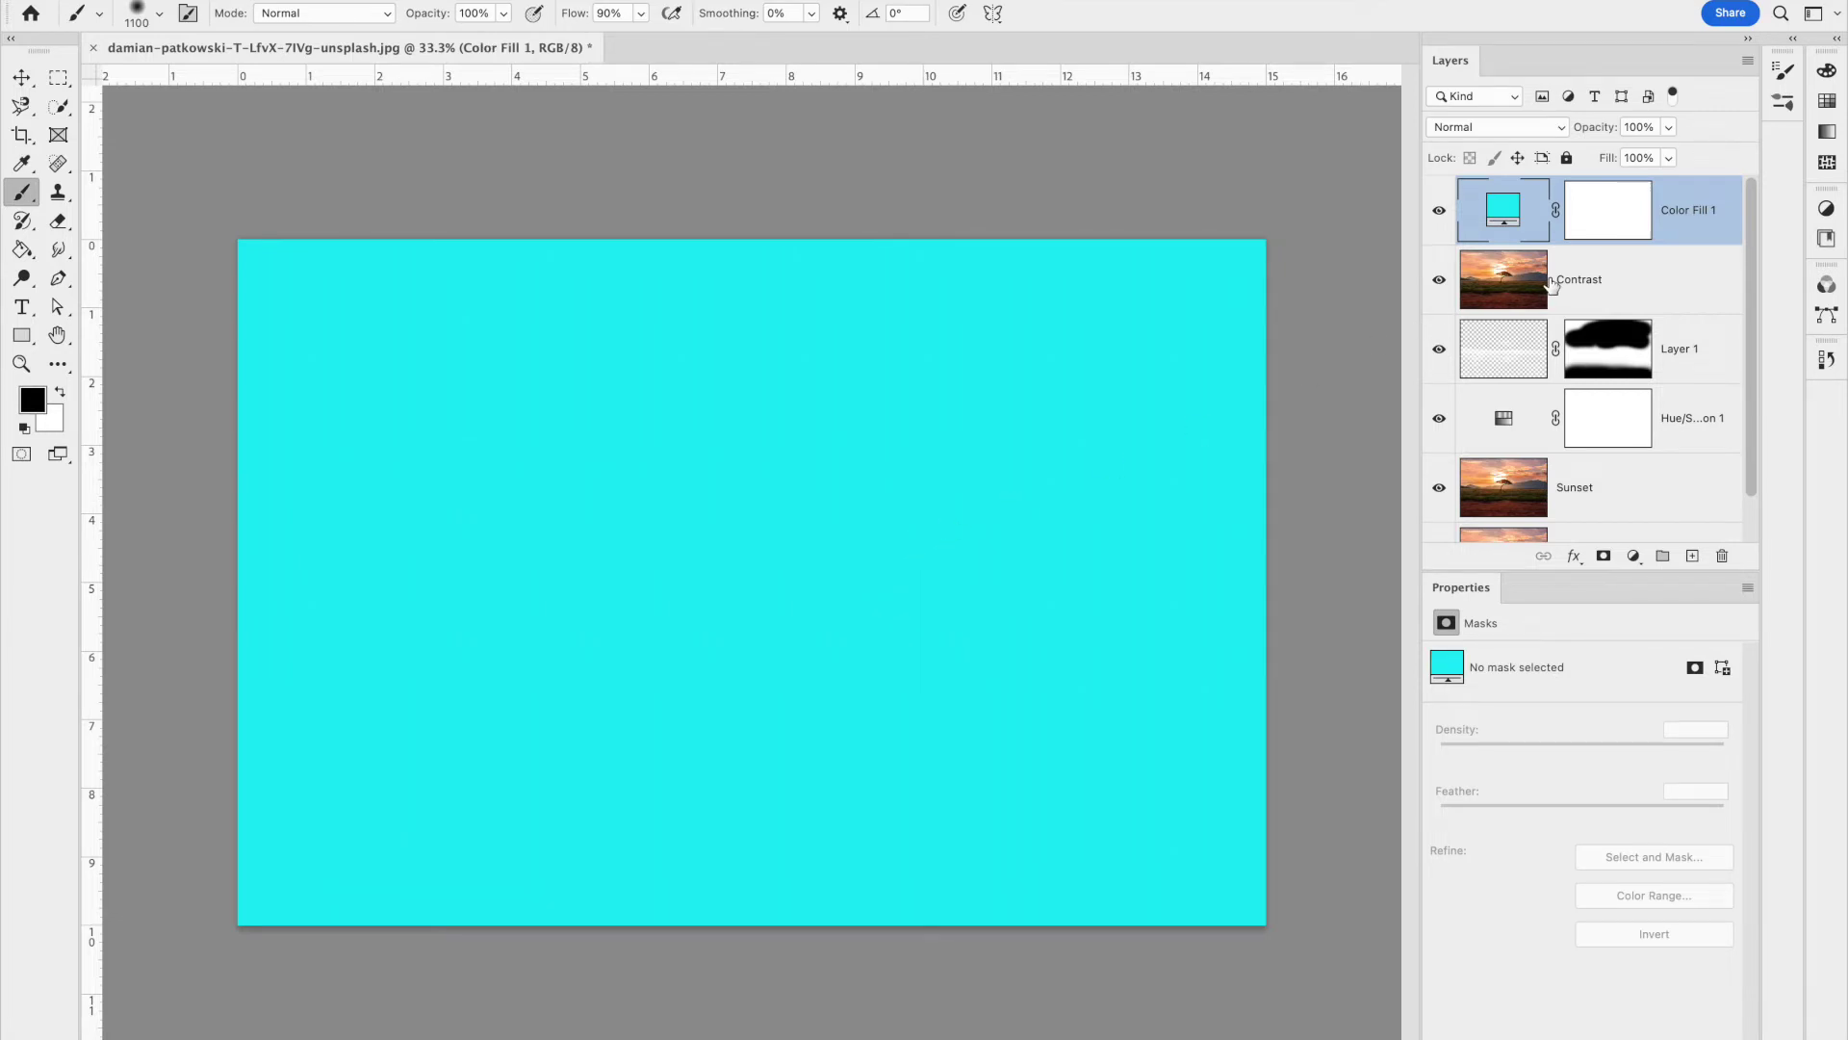
# Set the cyan fill layer's blend mode to Soft Light and its opacity to 10%
pyautogui.click(1533, 133)
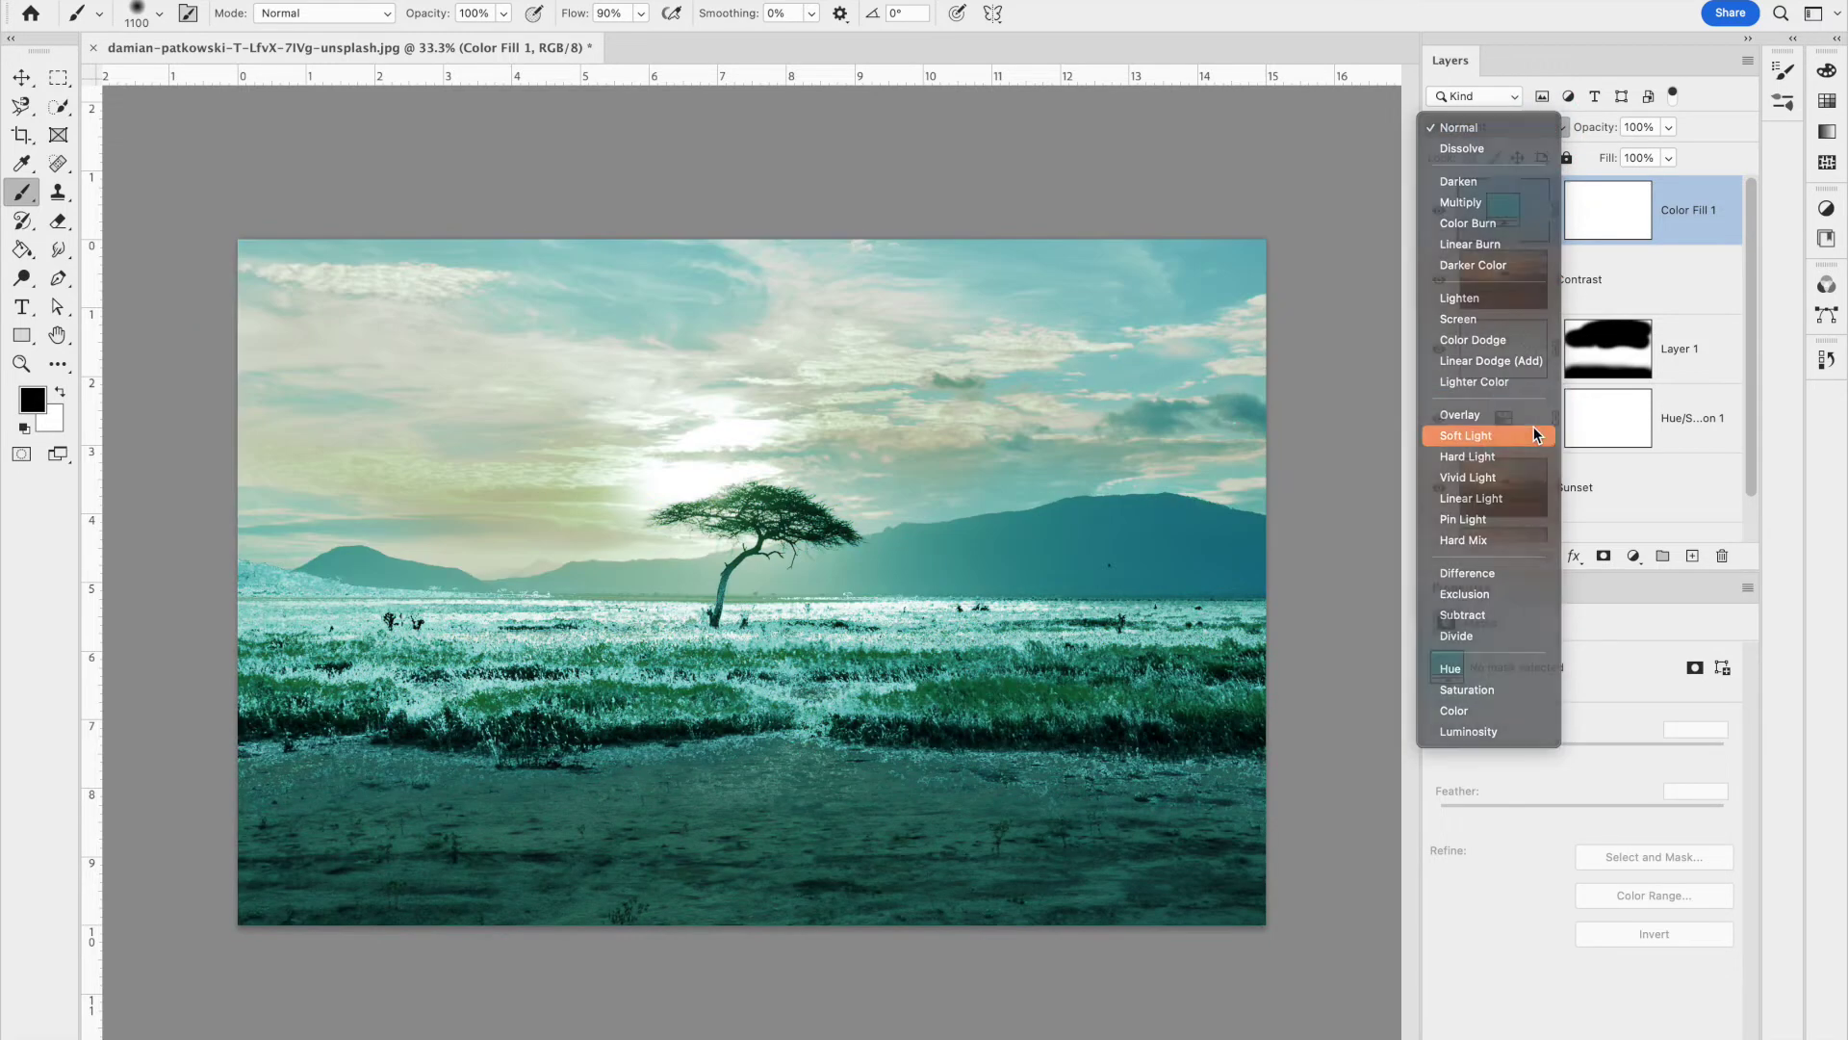
pyautogui.click(1533, 425)
pyautogui.click(1644, 128)
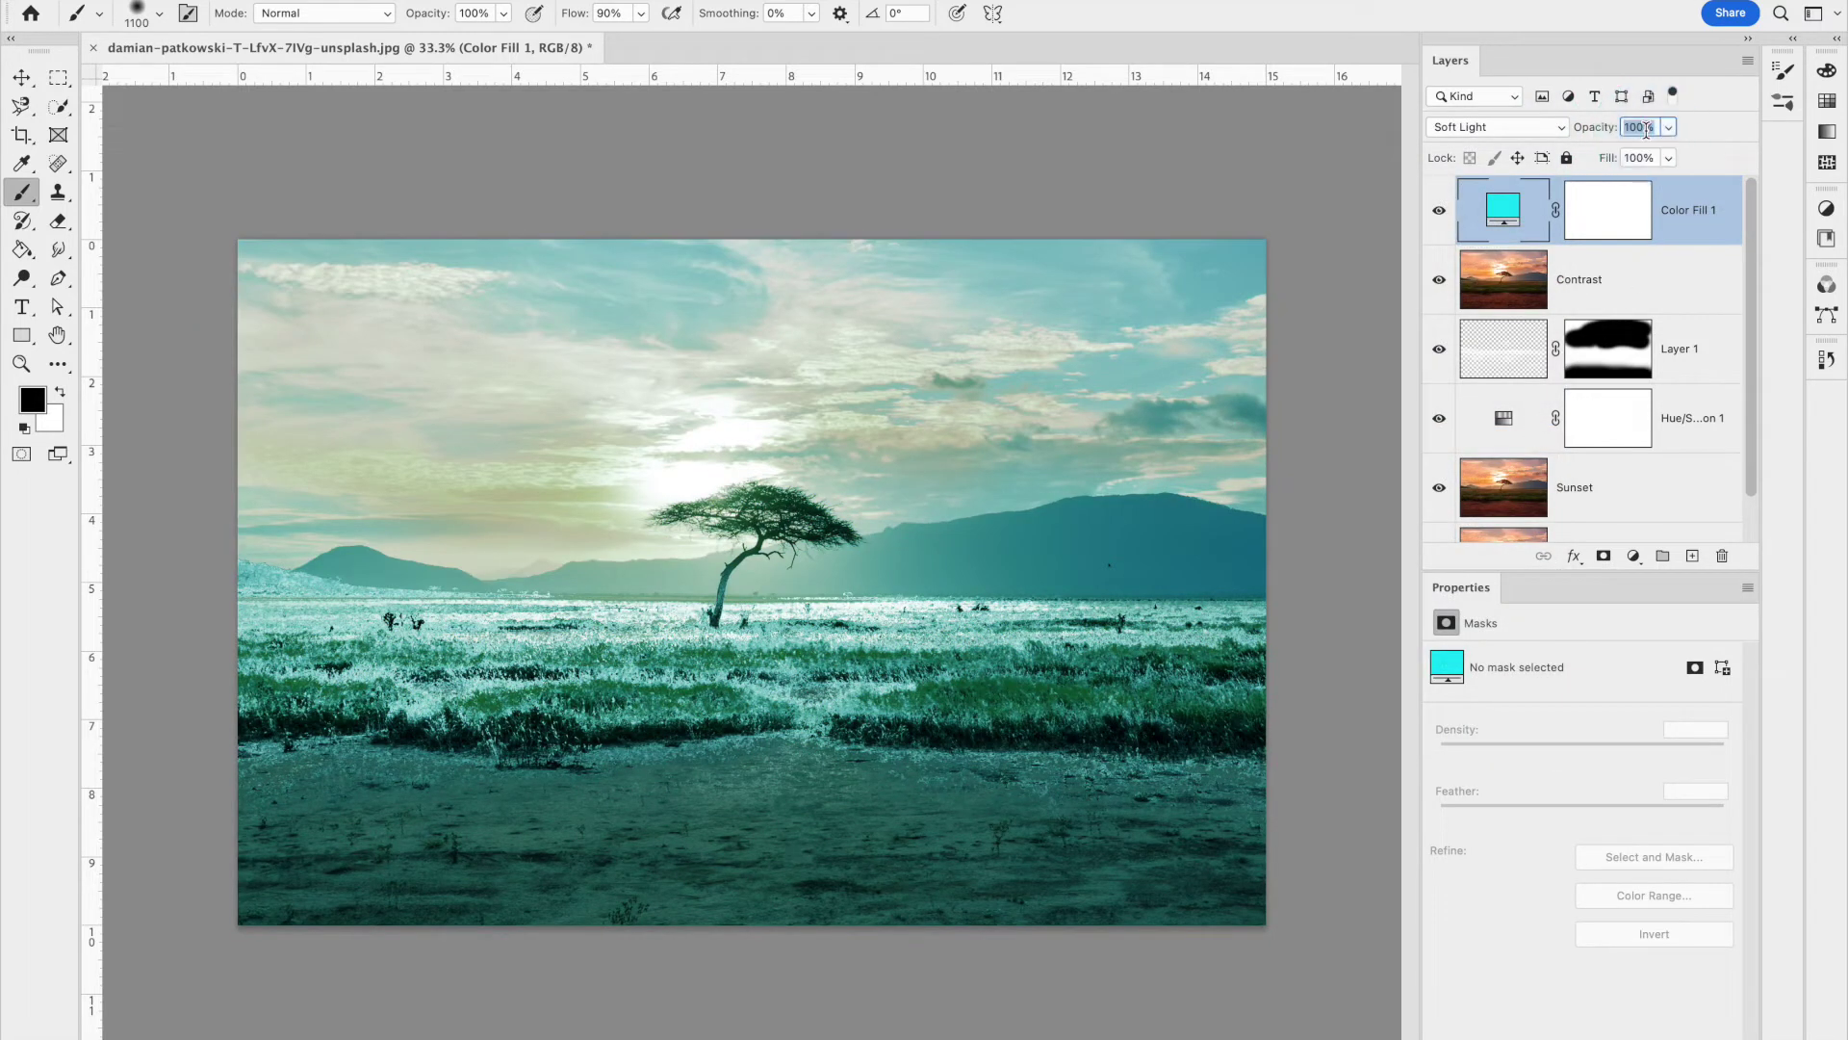
pyautogui.write('10')
pyautogui.press('Return')
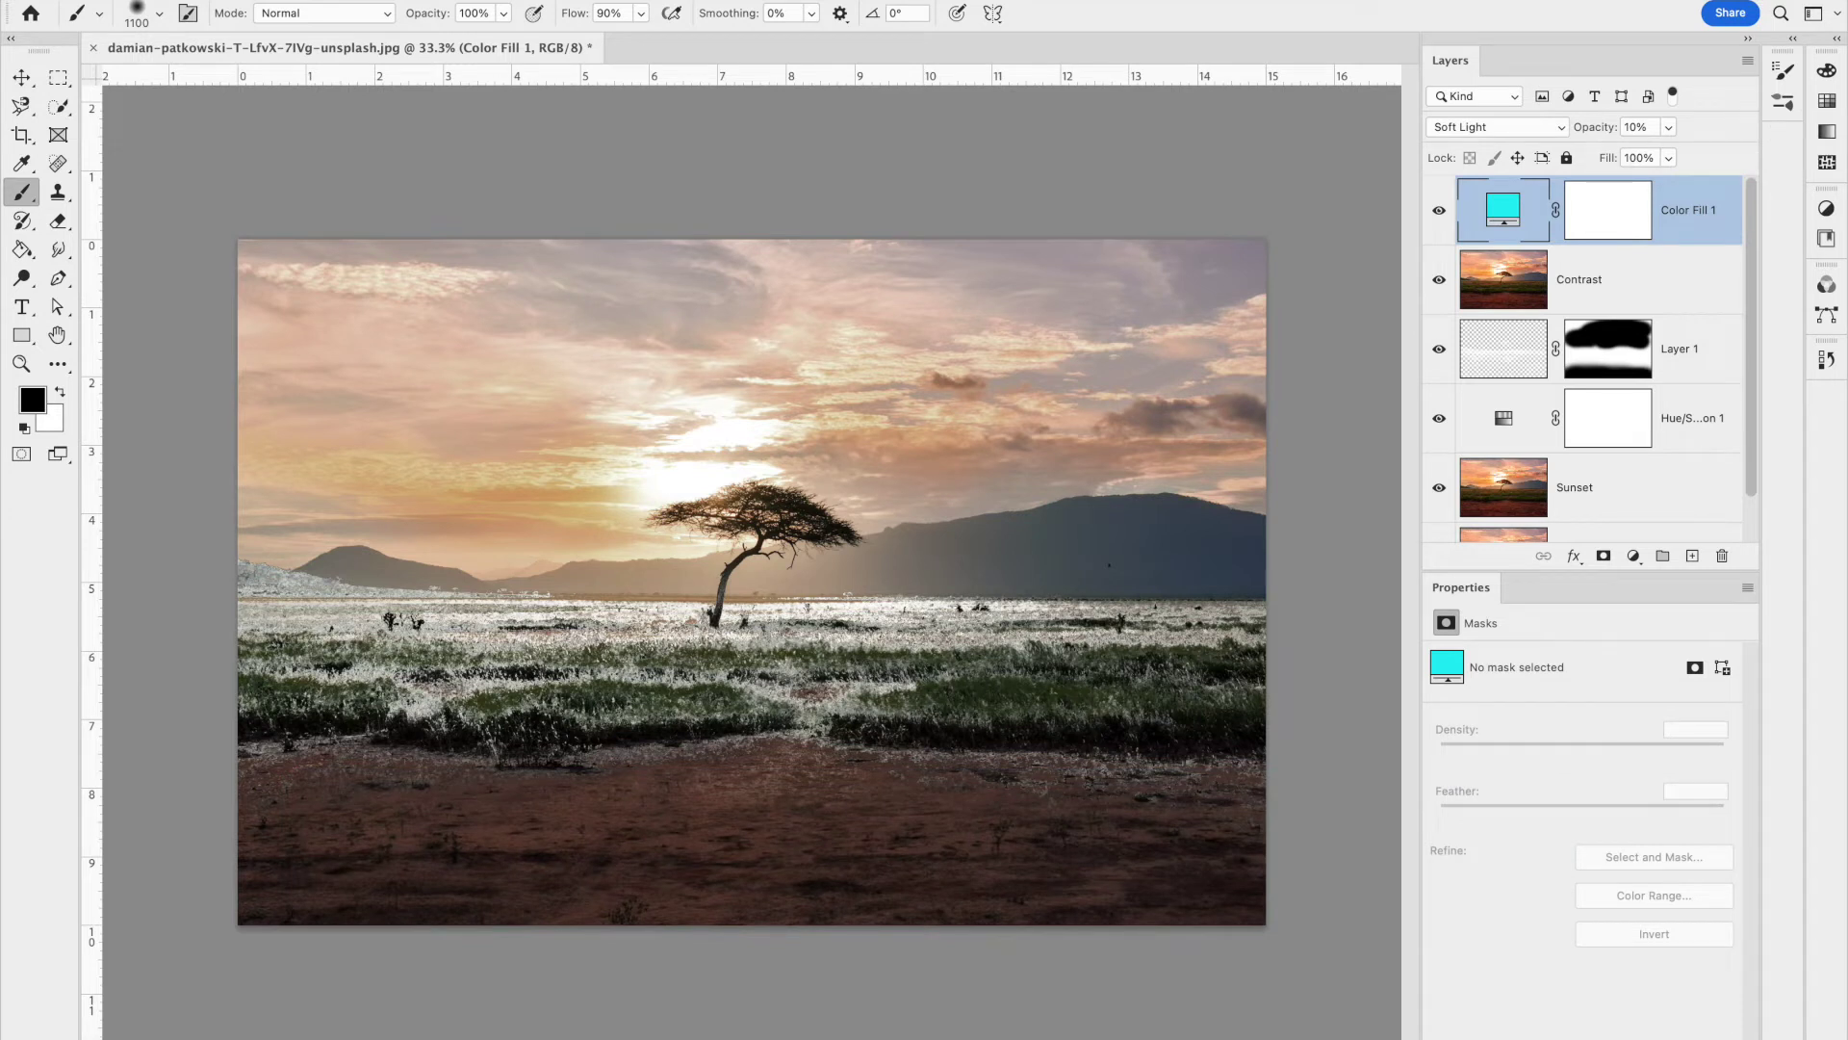
# In the existing Hue/Saturation adjustment layer, reduce the saturation of the Cyans and set the Blues saturation to -39
pyautogui.click(1508, 432)
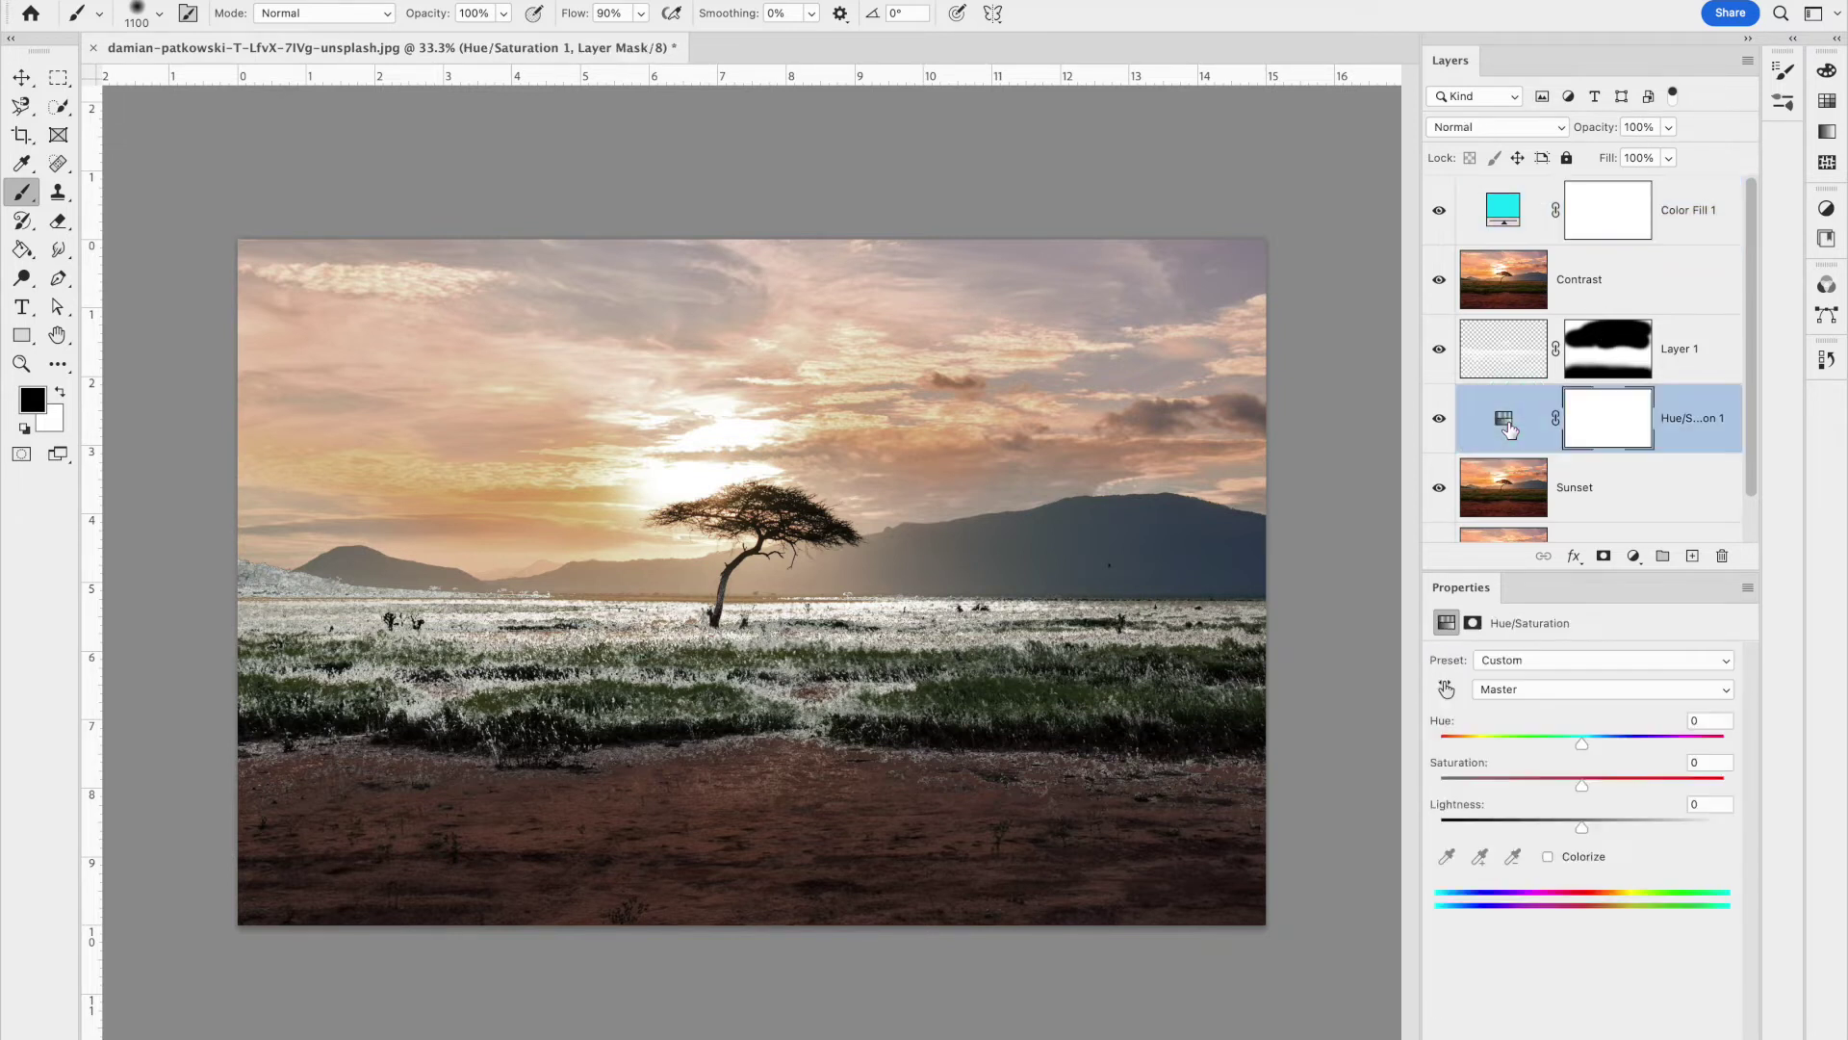
pyautogui.click(1560, 689)
pyautogui.click(1550, 772)
pyautogui.moveTo(1586, 788); pyautogui.dragTo(1513, 787)
pyautogui.click(1528, 691)
pyautogui.click(1527, 707)
pyautogui.moveTo(1583, 789); pyautogui.dragTo(1526, 786)
# Set the Hue/Saturation layer's saturation to -58 for Reds and -74 for Greens
pyautogui.click(1523, 691)
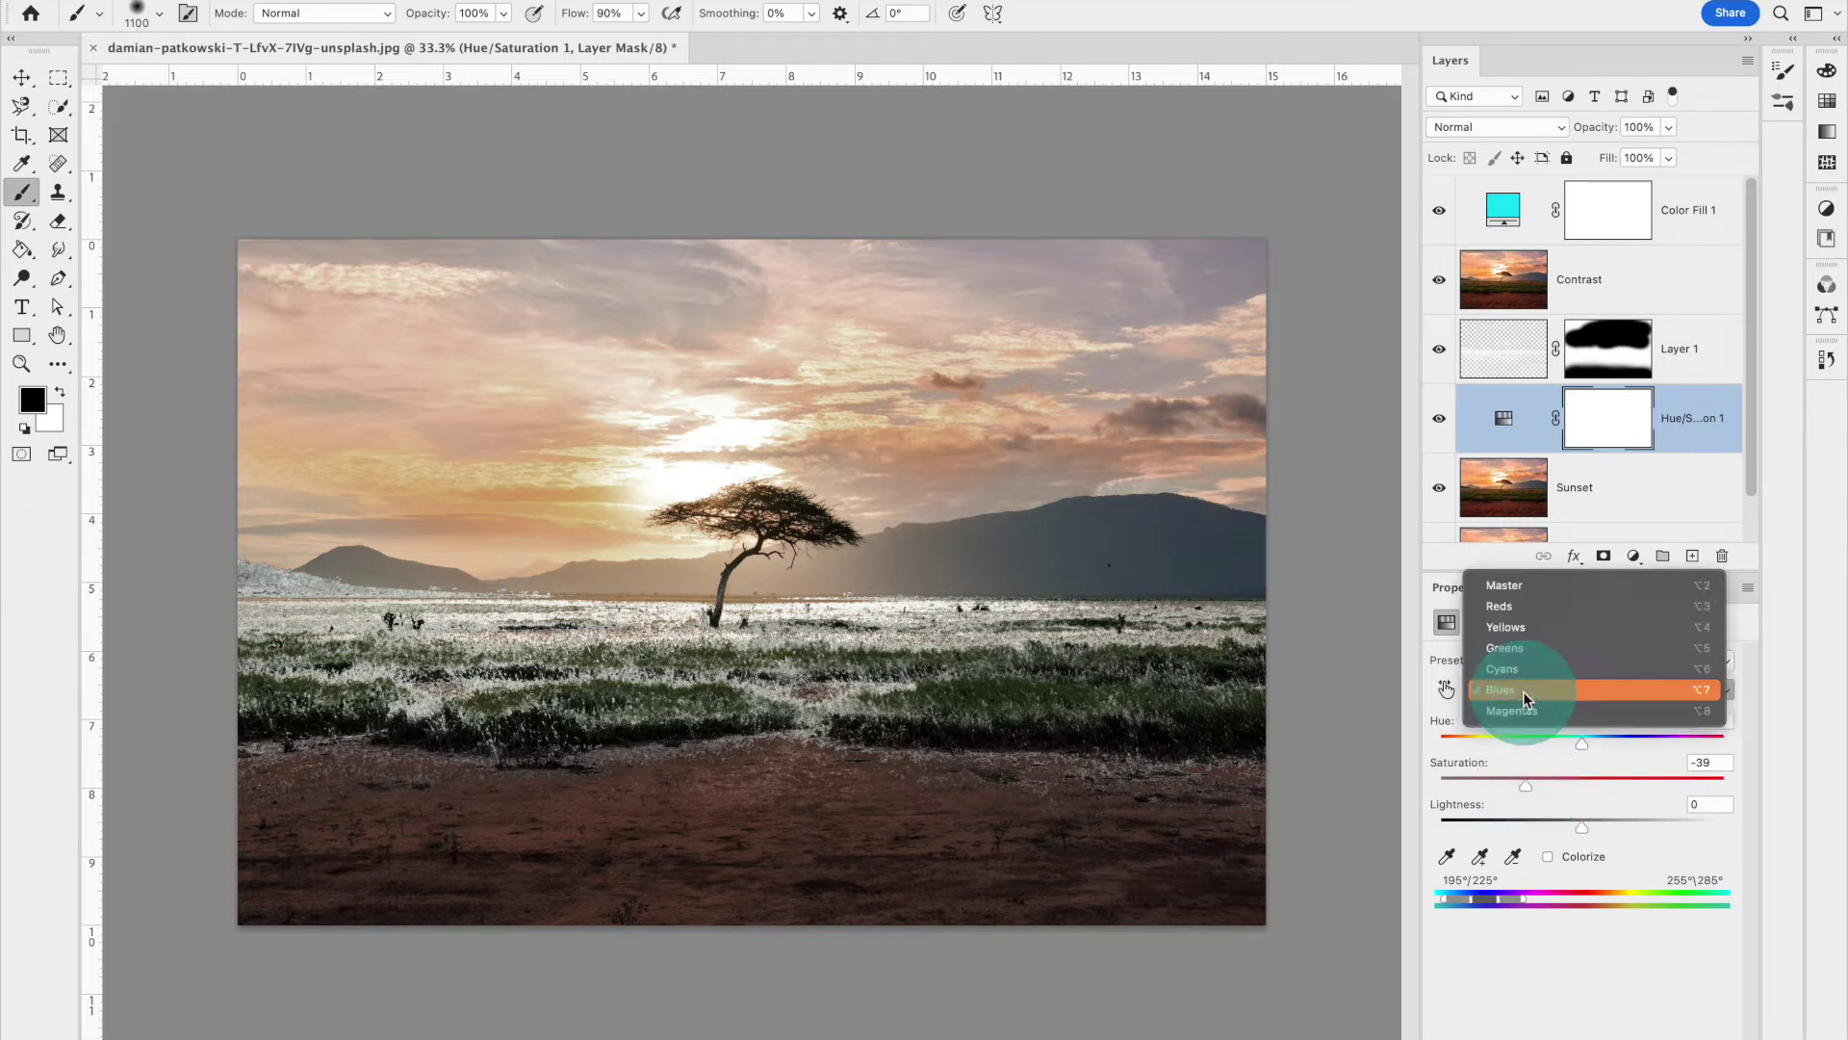
pyautogui.click(1535, 608)
pyautogui.moveTo(1503, 790); pyautogui.dragTo(1499, 785)
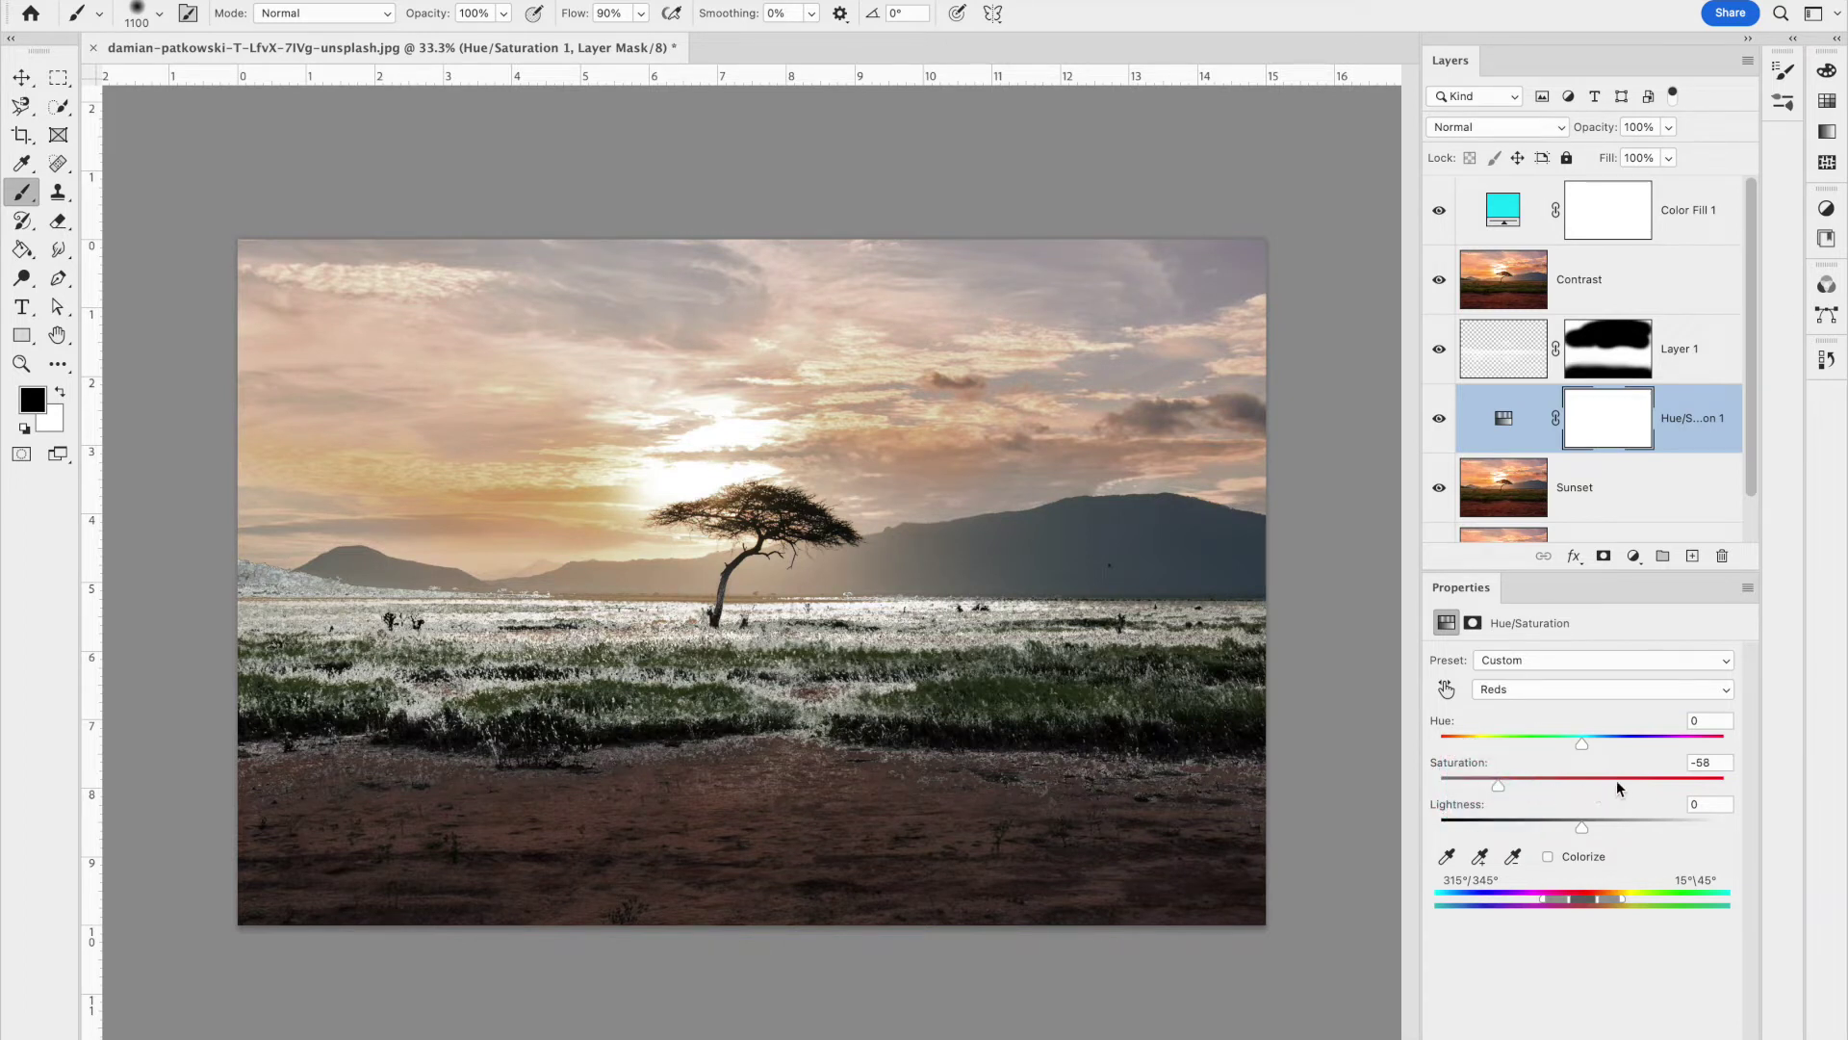
pyautogui.click(1558, 686)
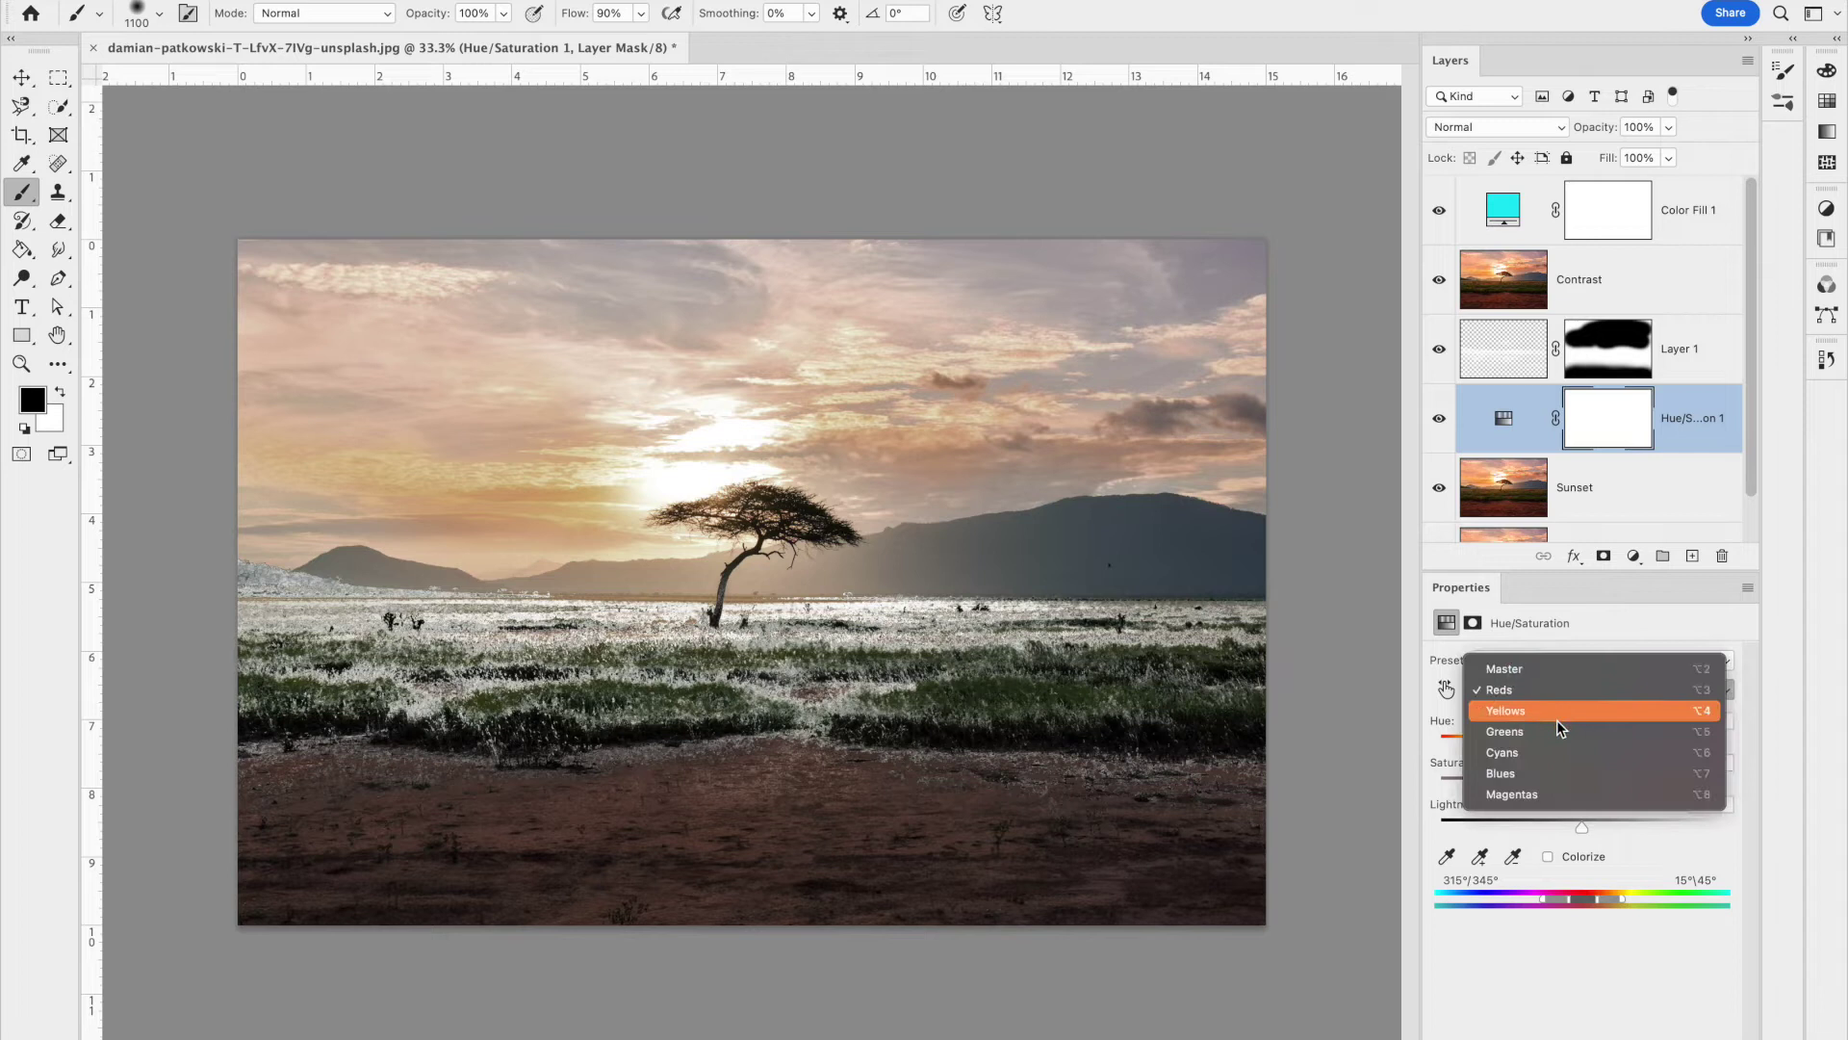
pyautogui.click(1557, 731)
pyautogui.moveTo(1520, 791); pyautogui.dragTo(1478, 791)
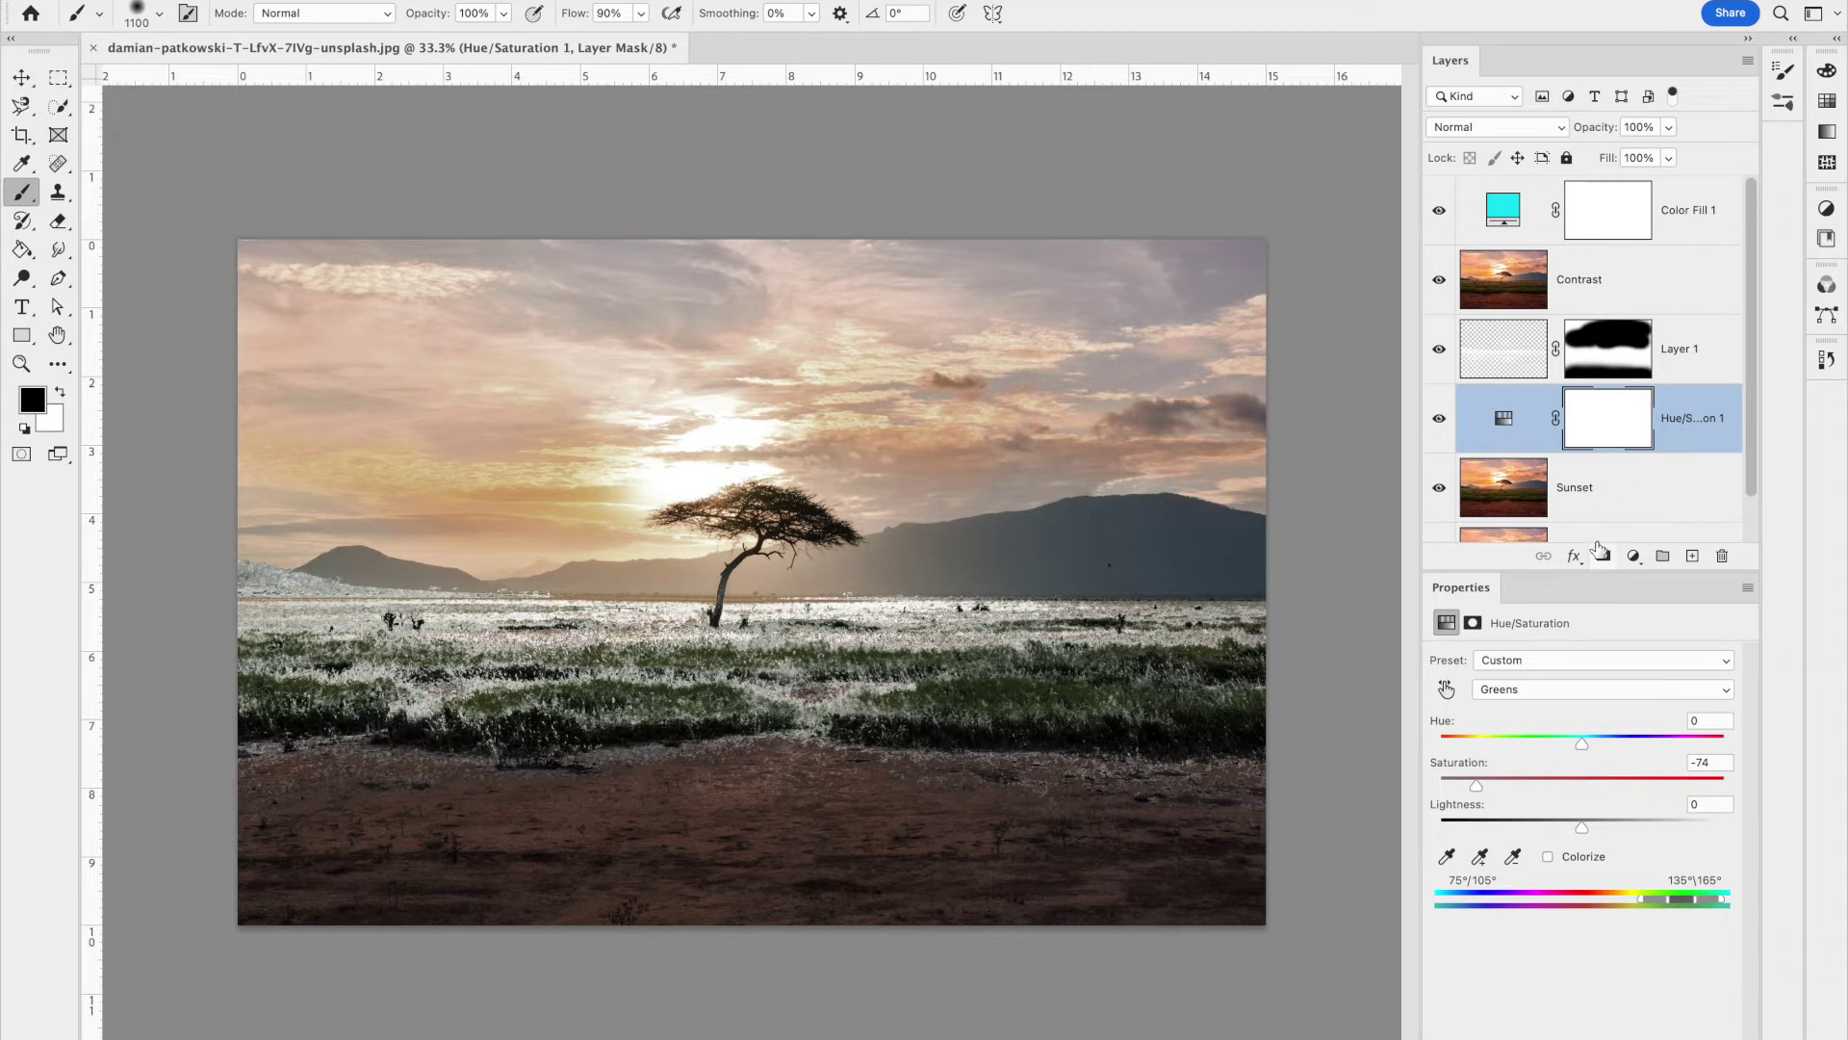
# Create a new layer above Color Fill 1 and fill it with the white background color
pyautogui.click(1692, 221)
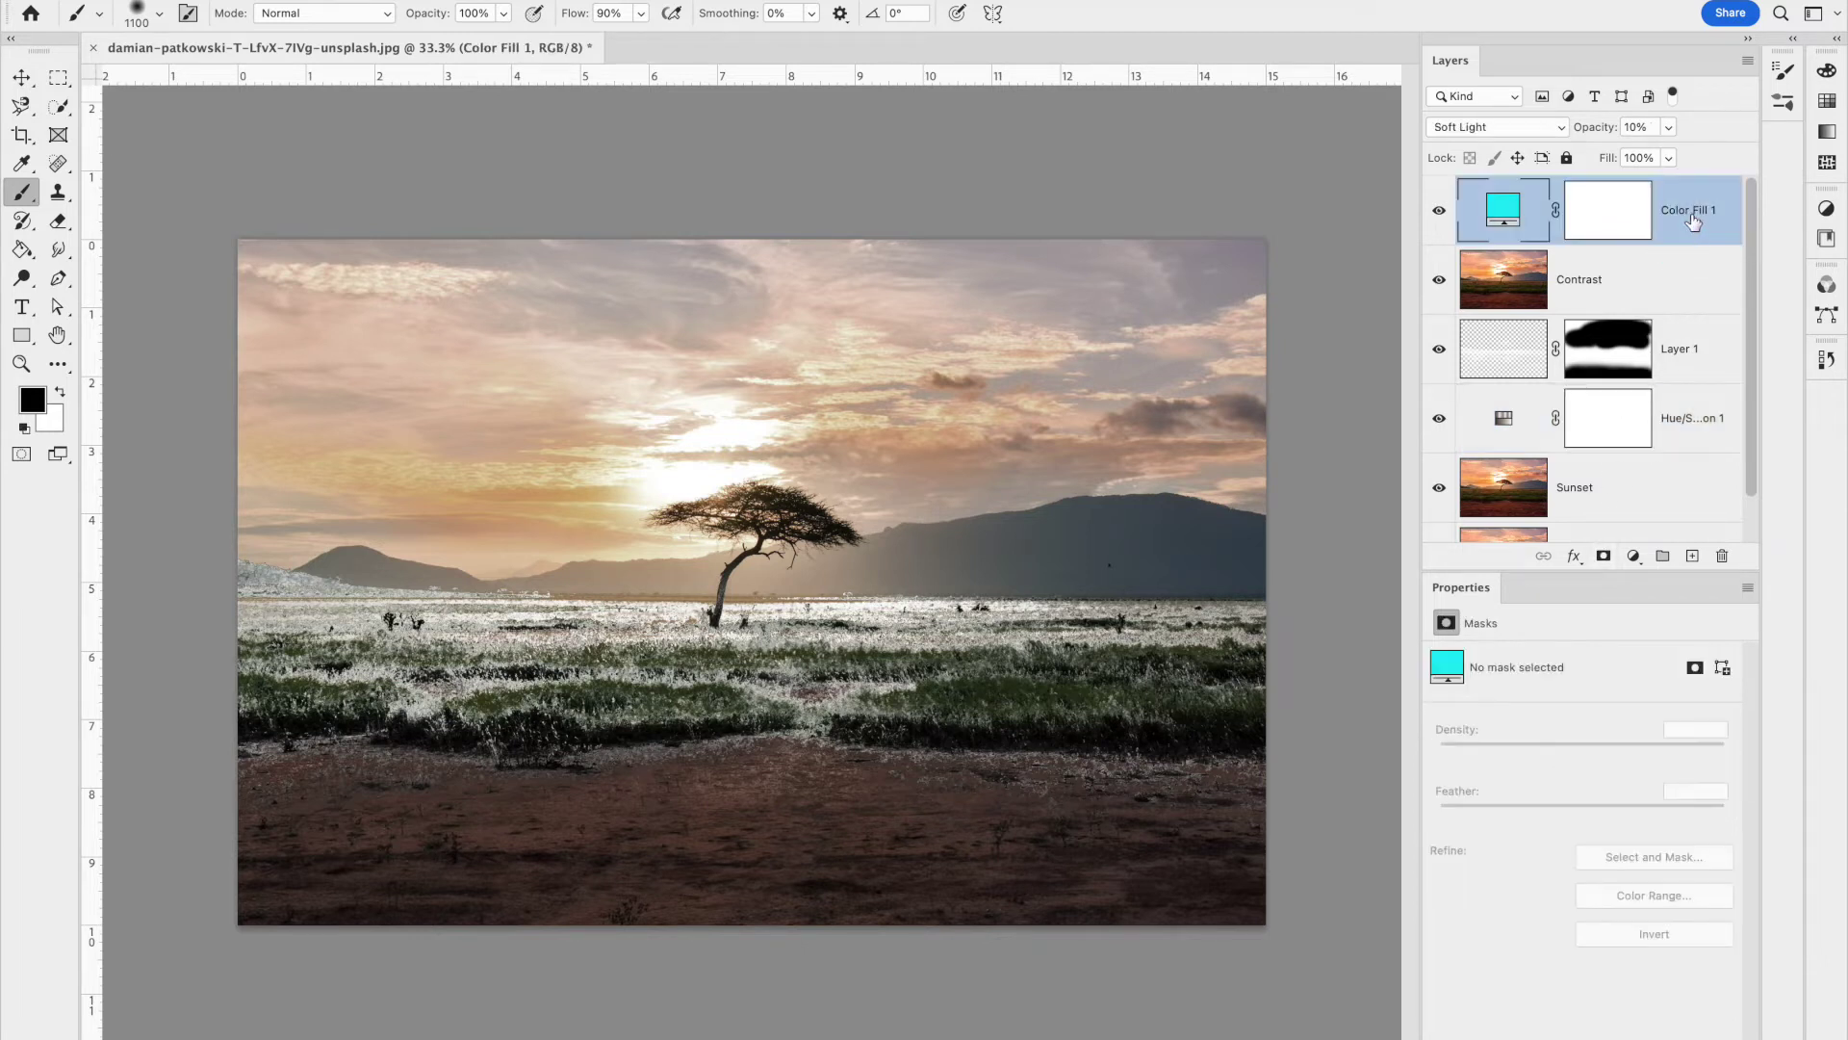
pyautogui.click(1692, 557)
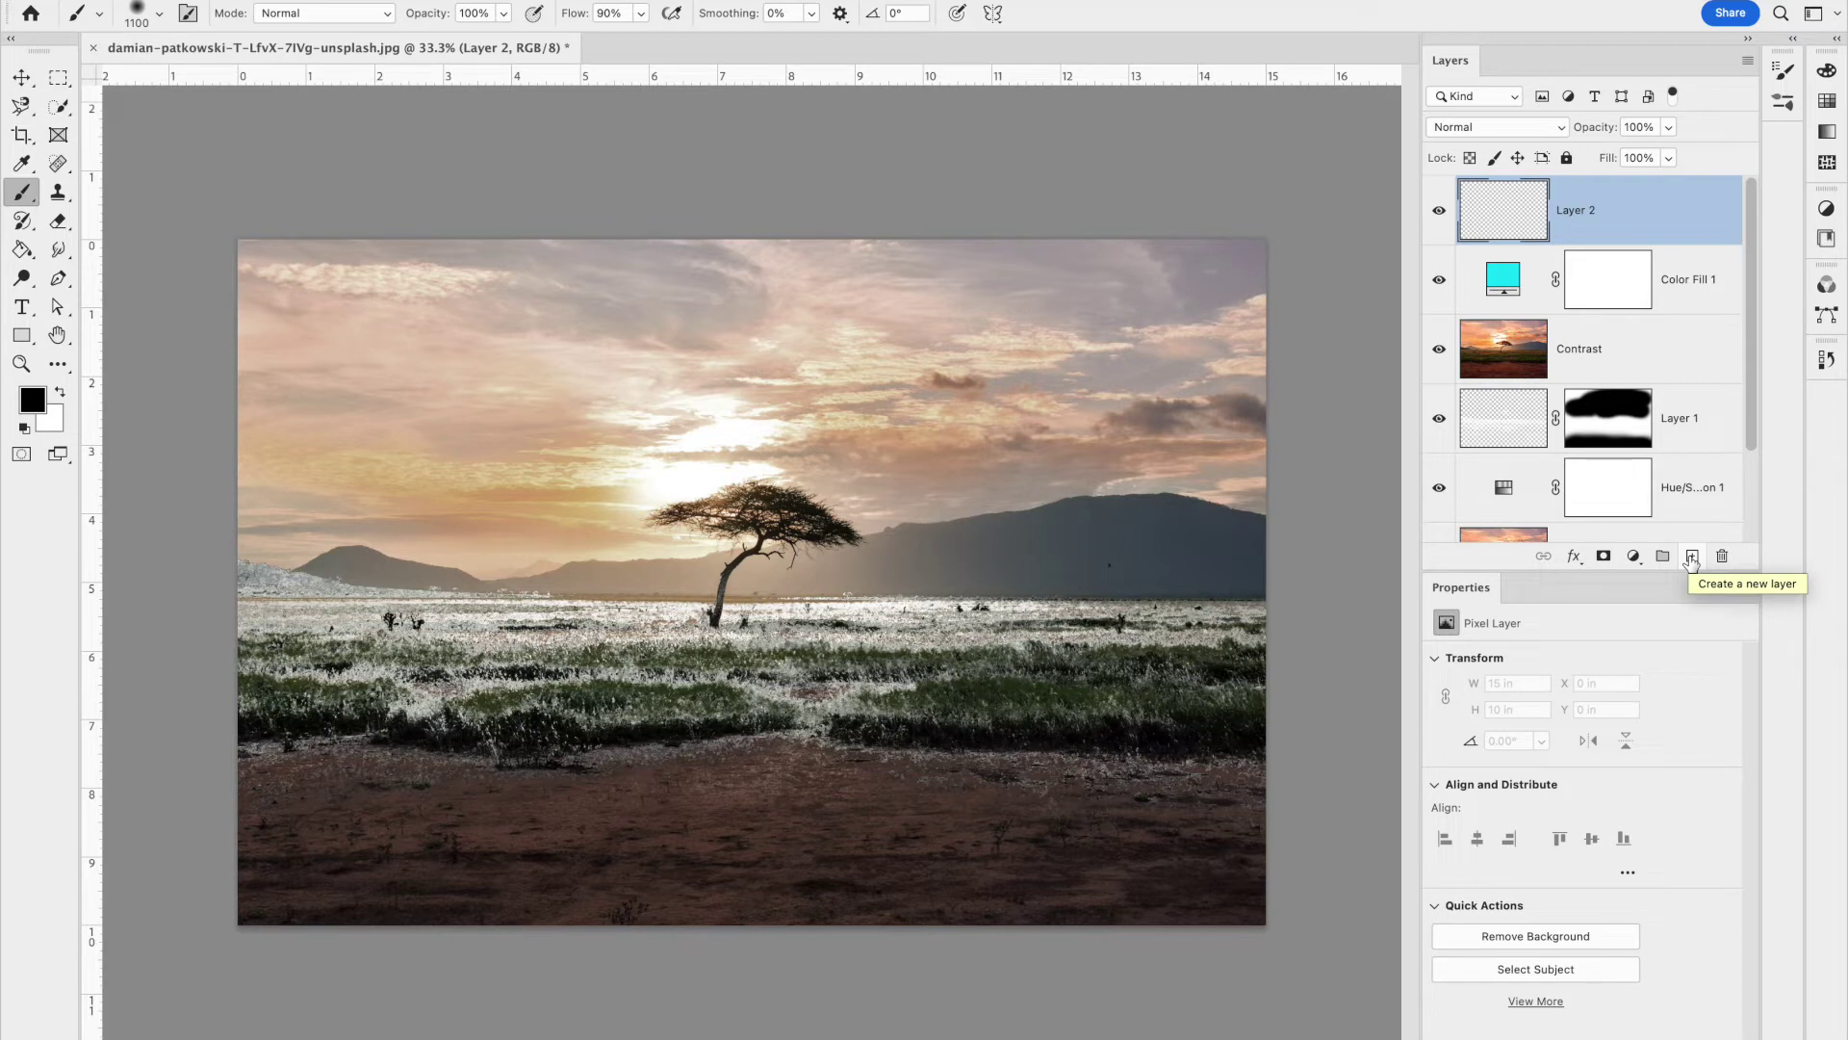
pyautogui.press('super+BackSpace')
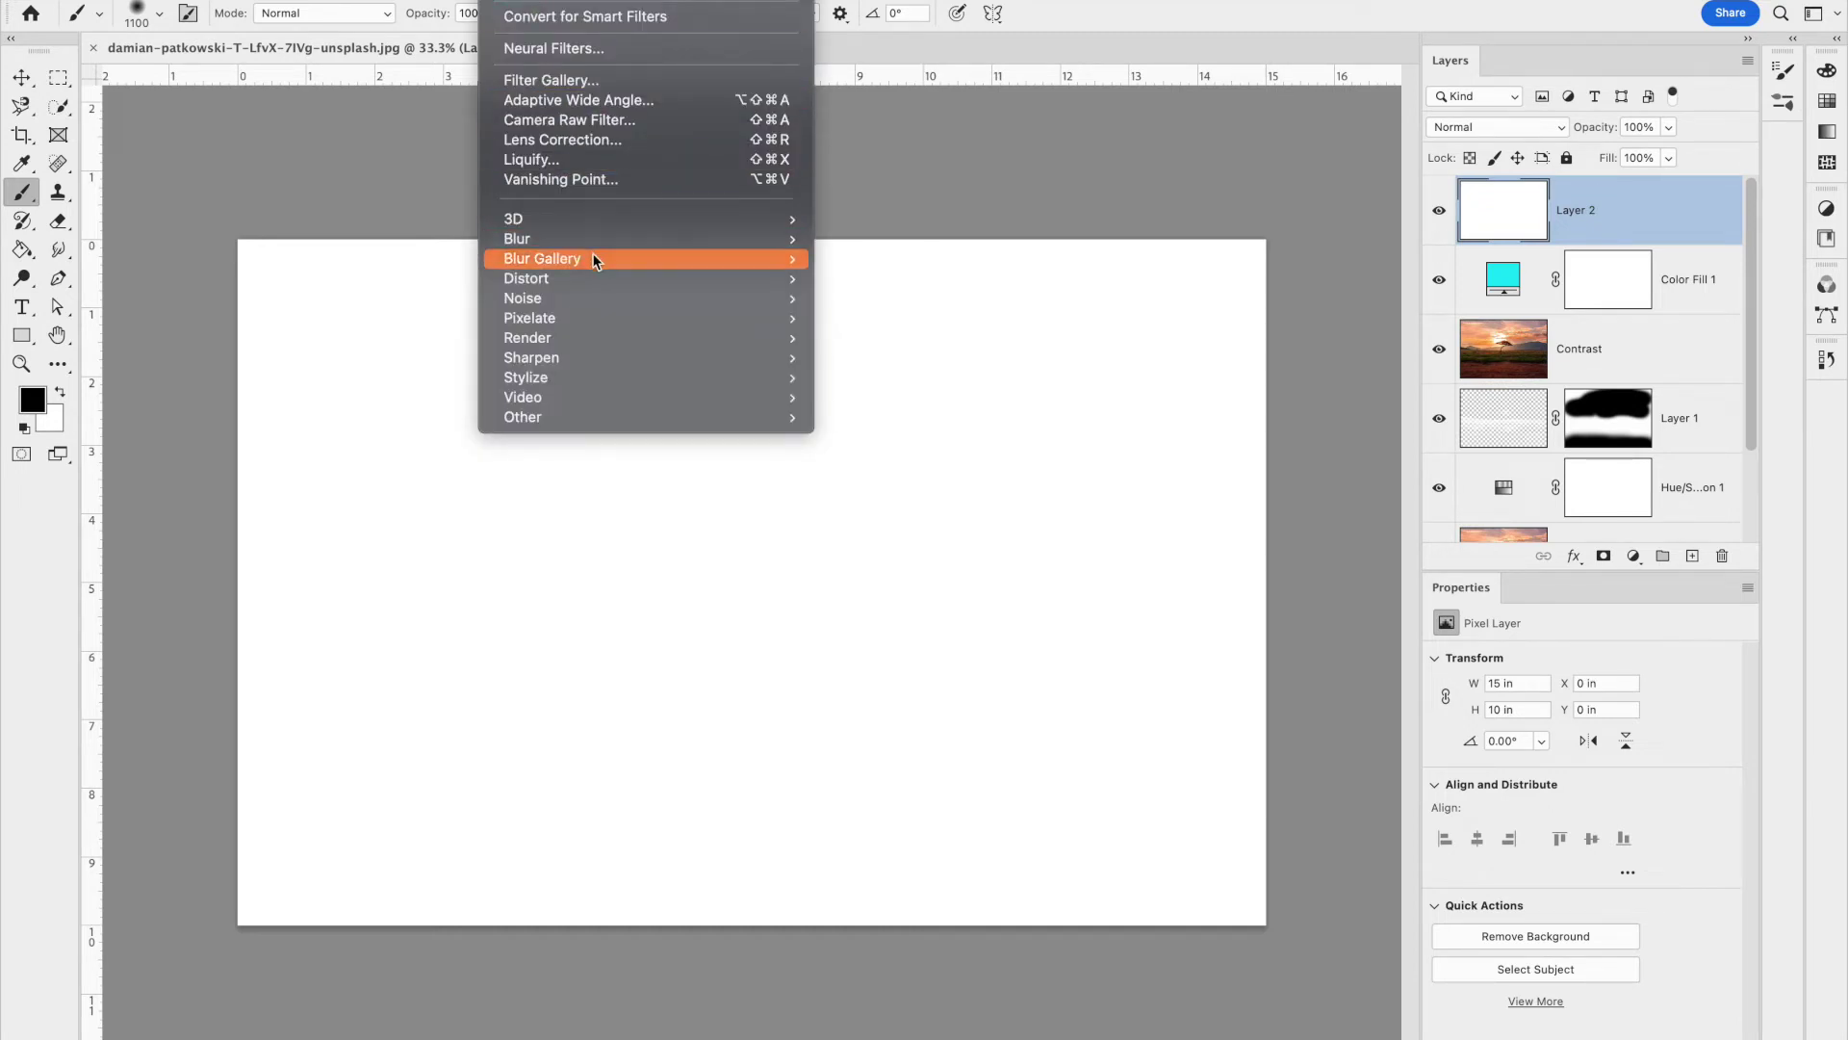
# Apply the Add Noise filter to the white layer at 400% with Gaussian distribution and Monochromatic enabled
pyautogui.moveTo(597, 298)
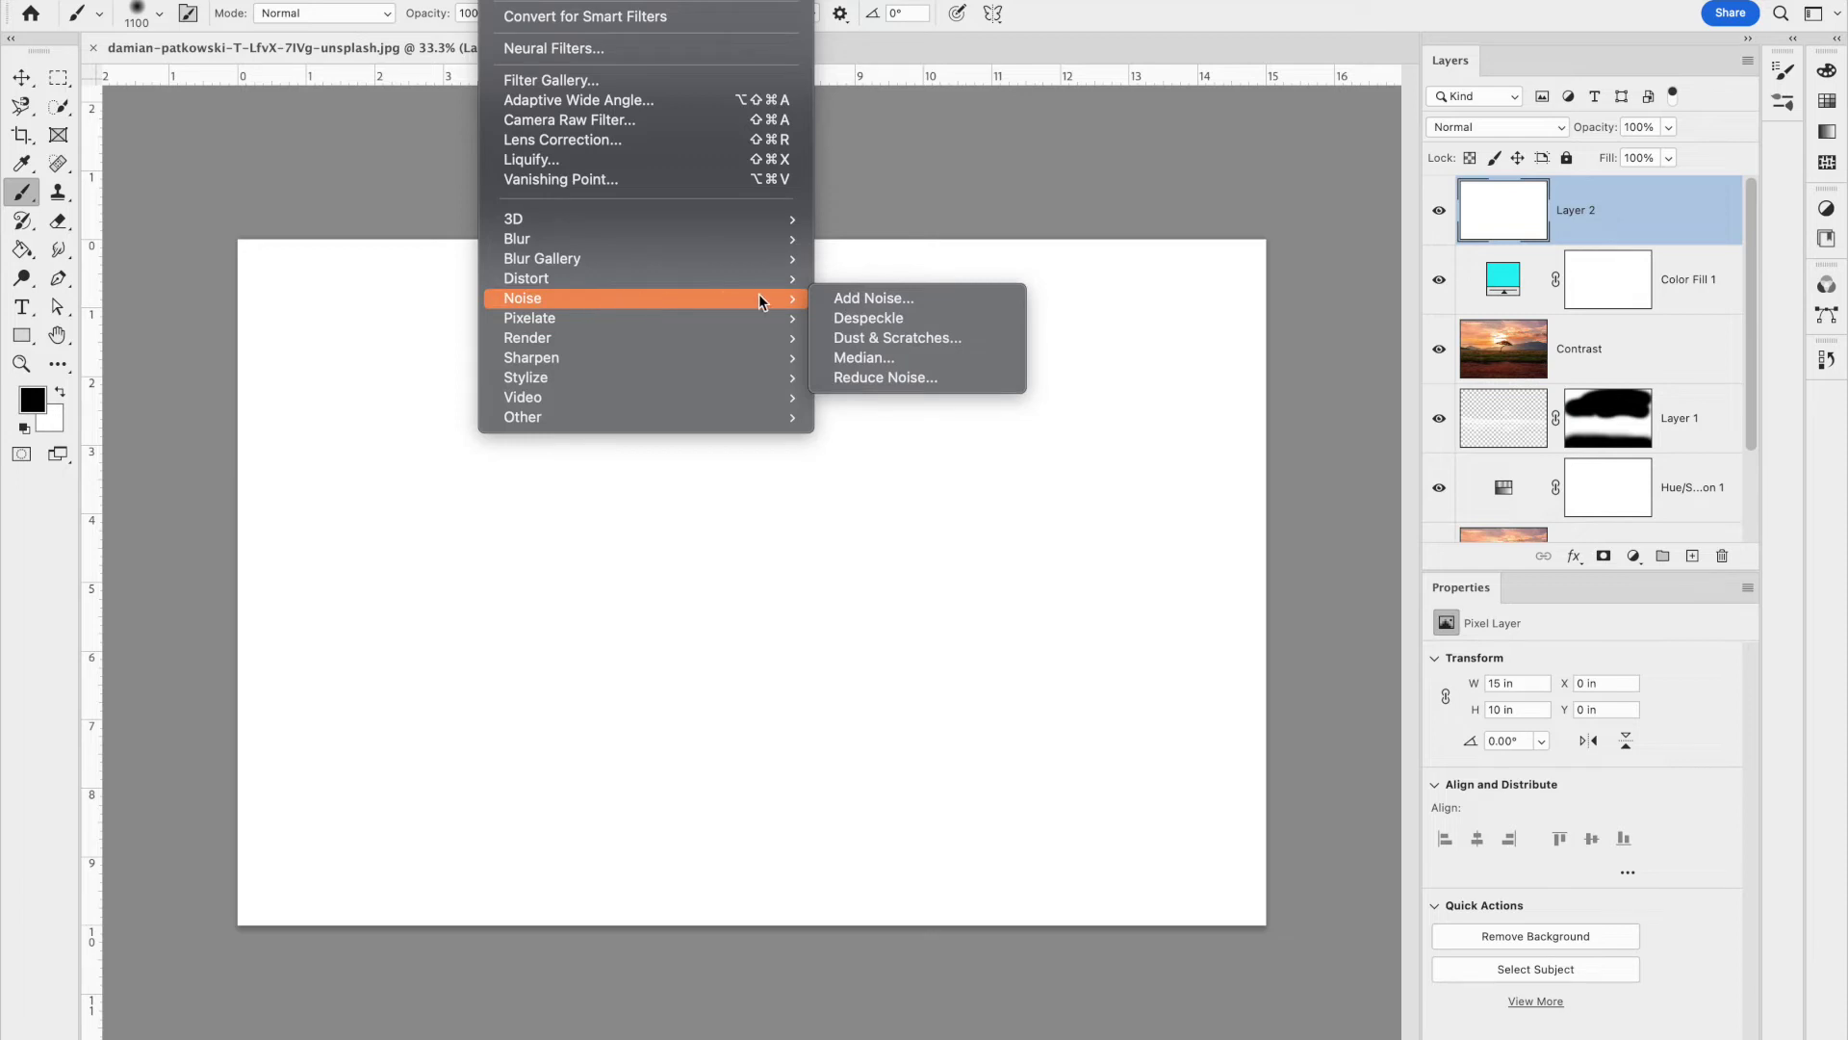
pyautogui.click(861, 301)
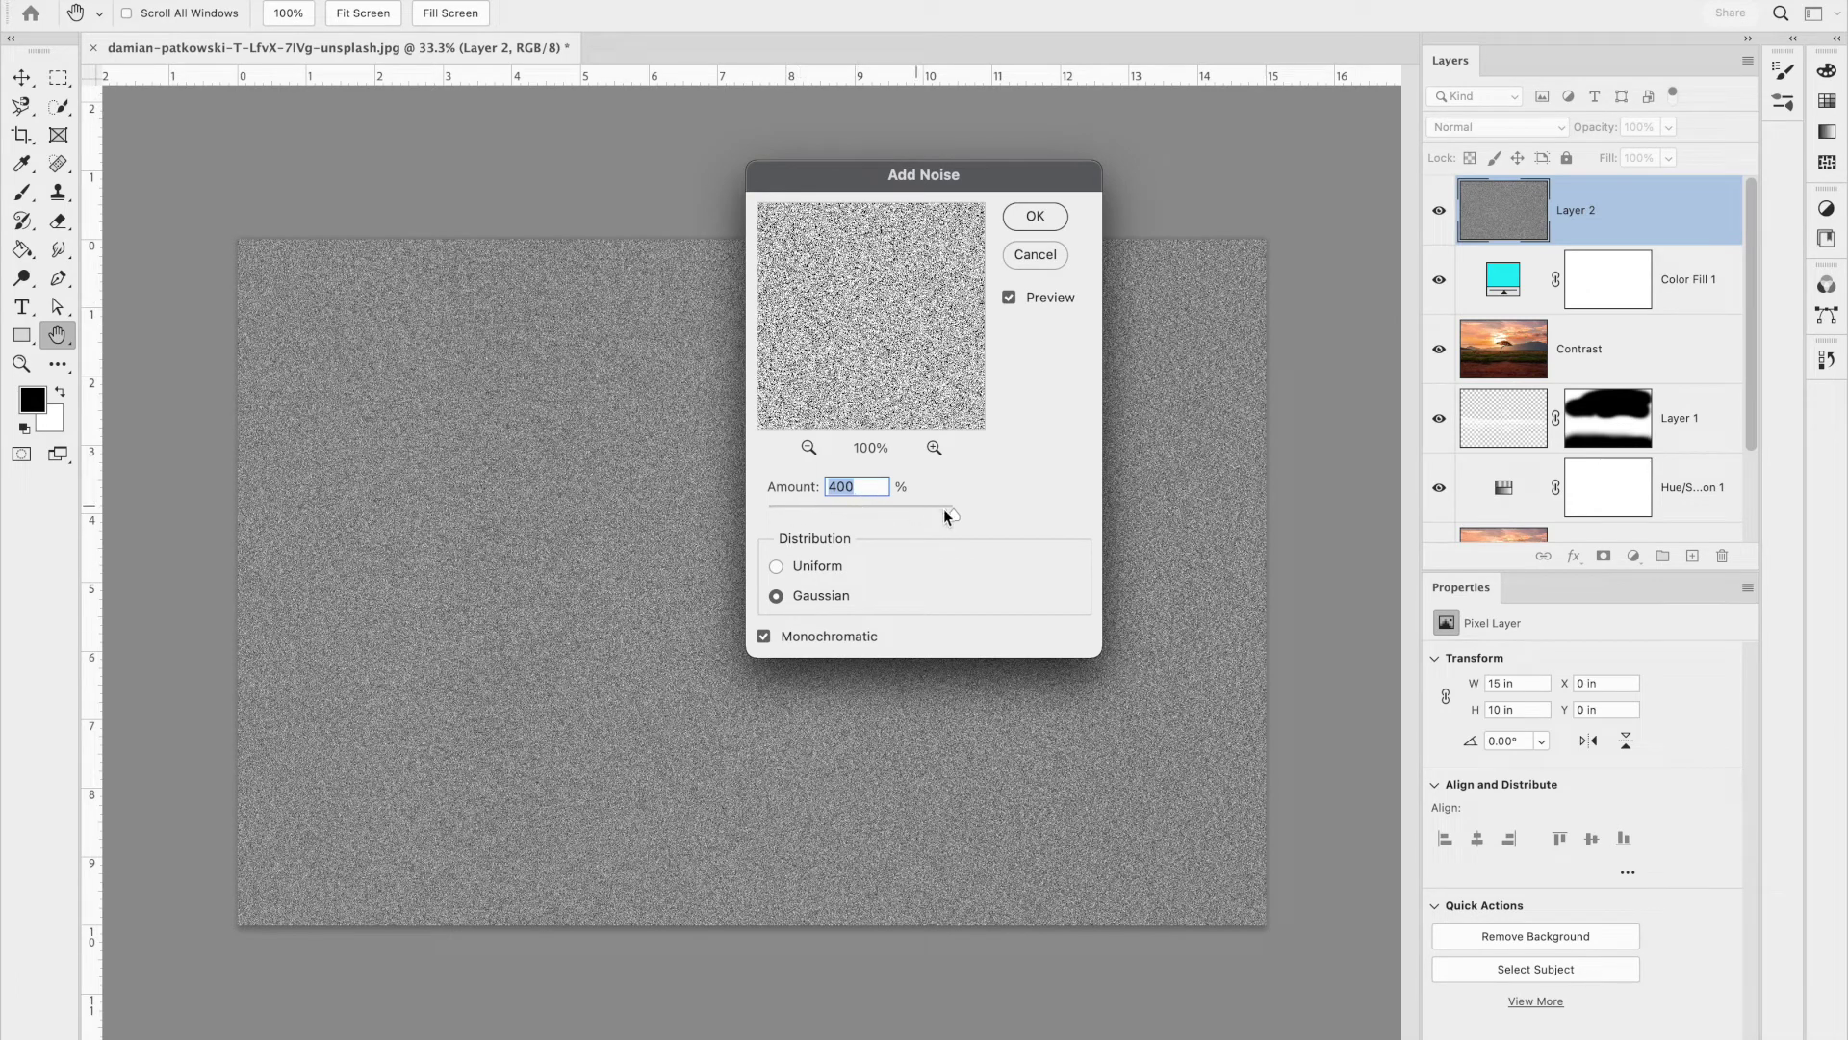
pyautogui.click(766, 637)
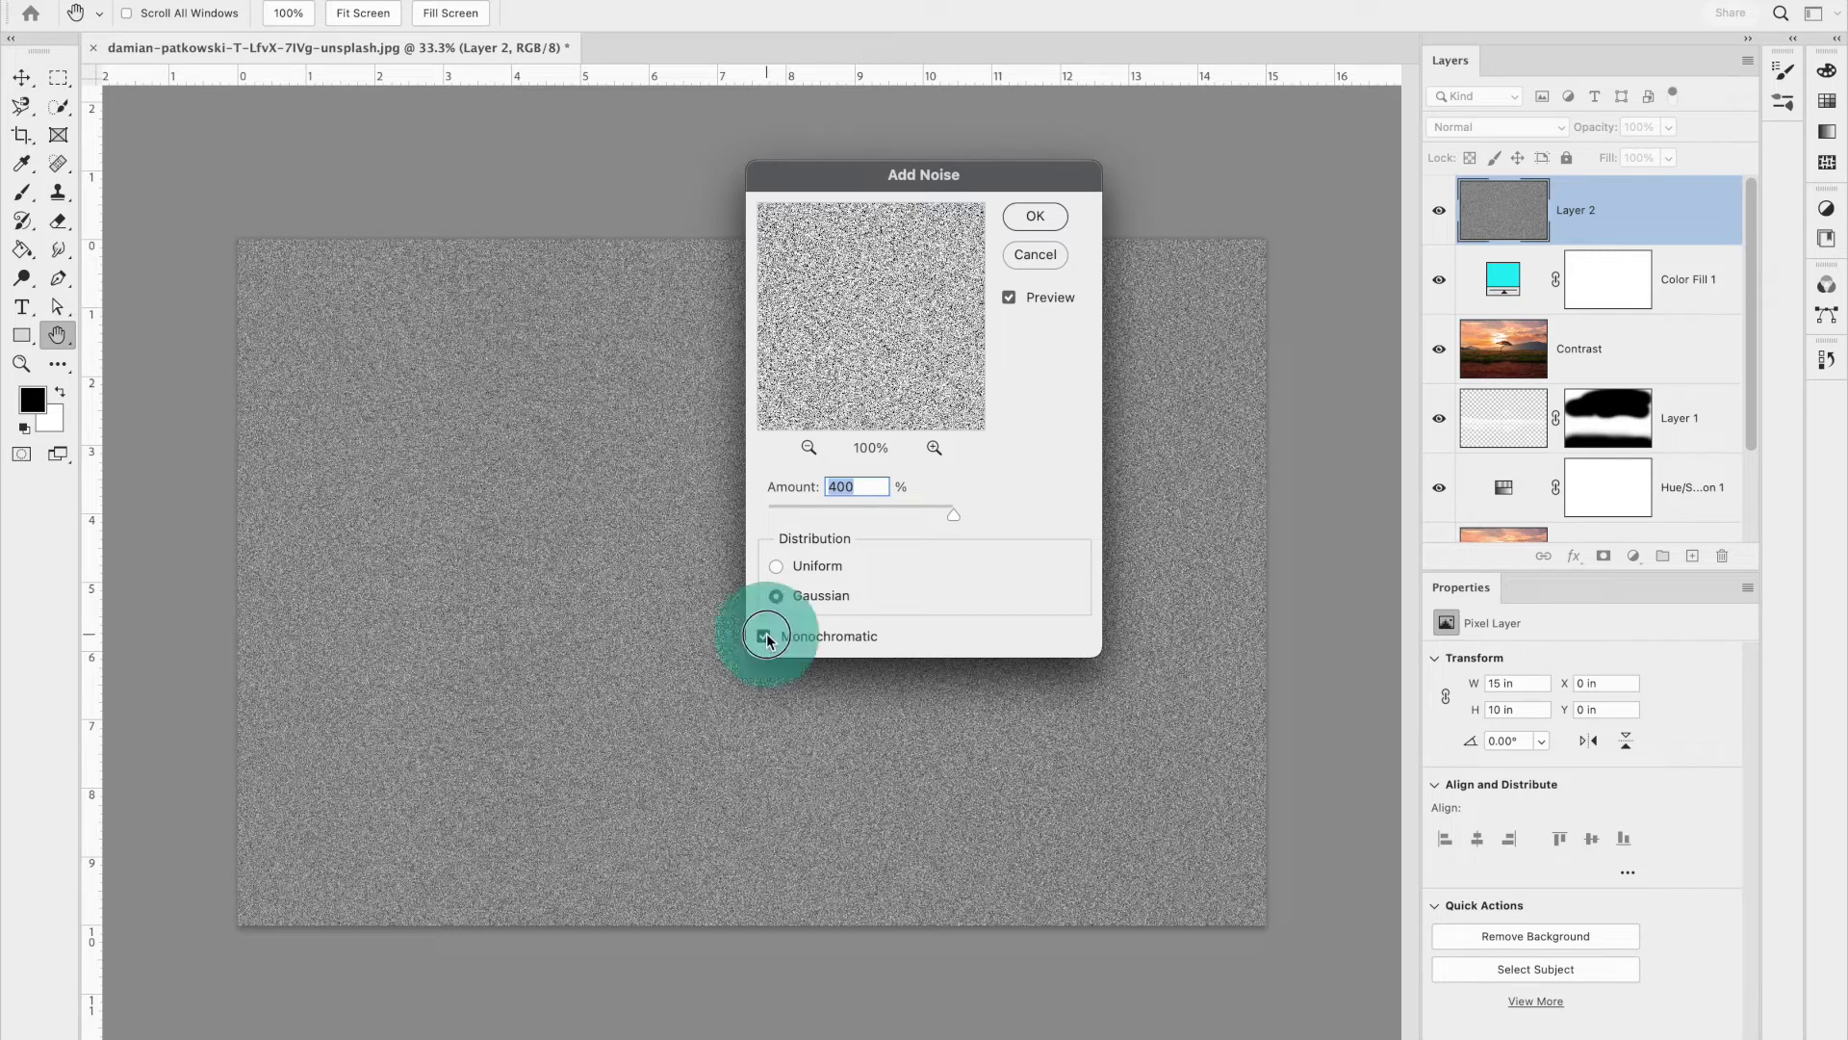
pyautogui.click(765, 637)
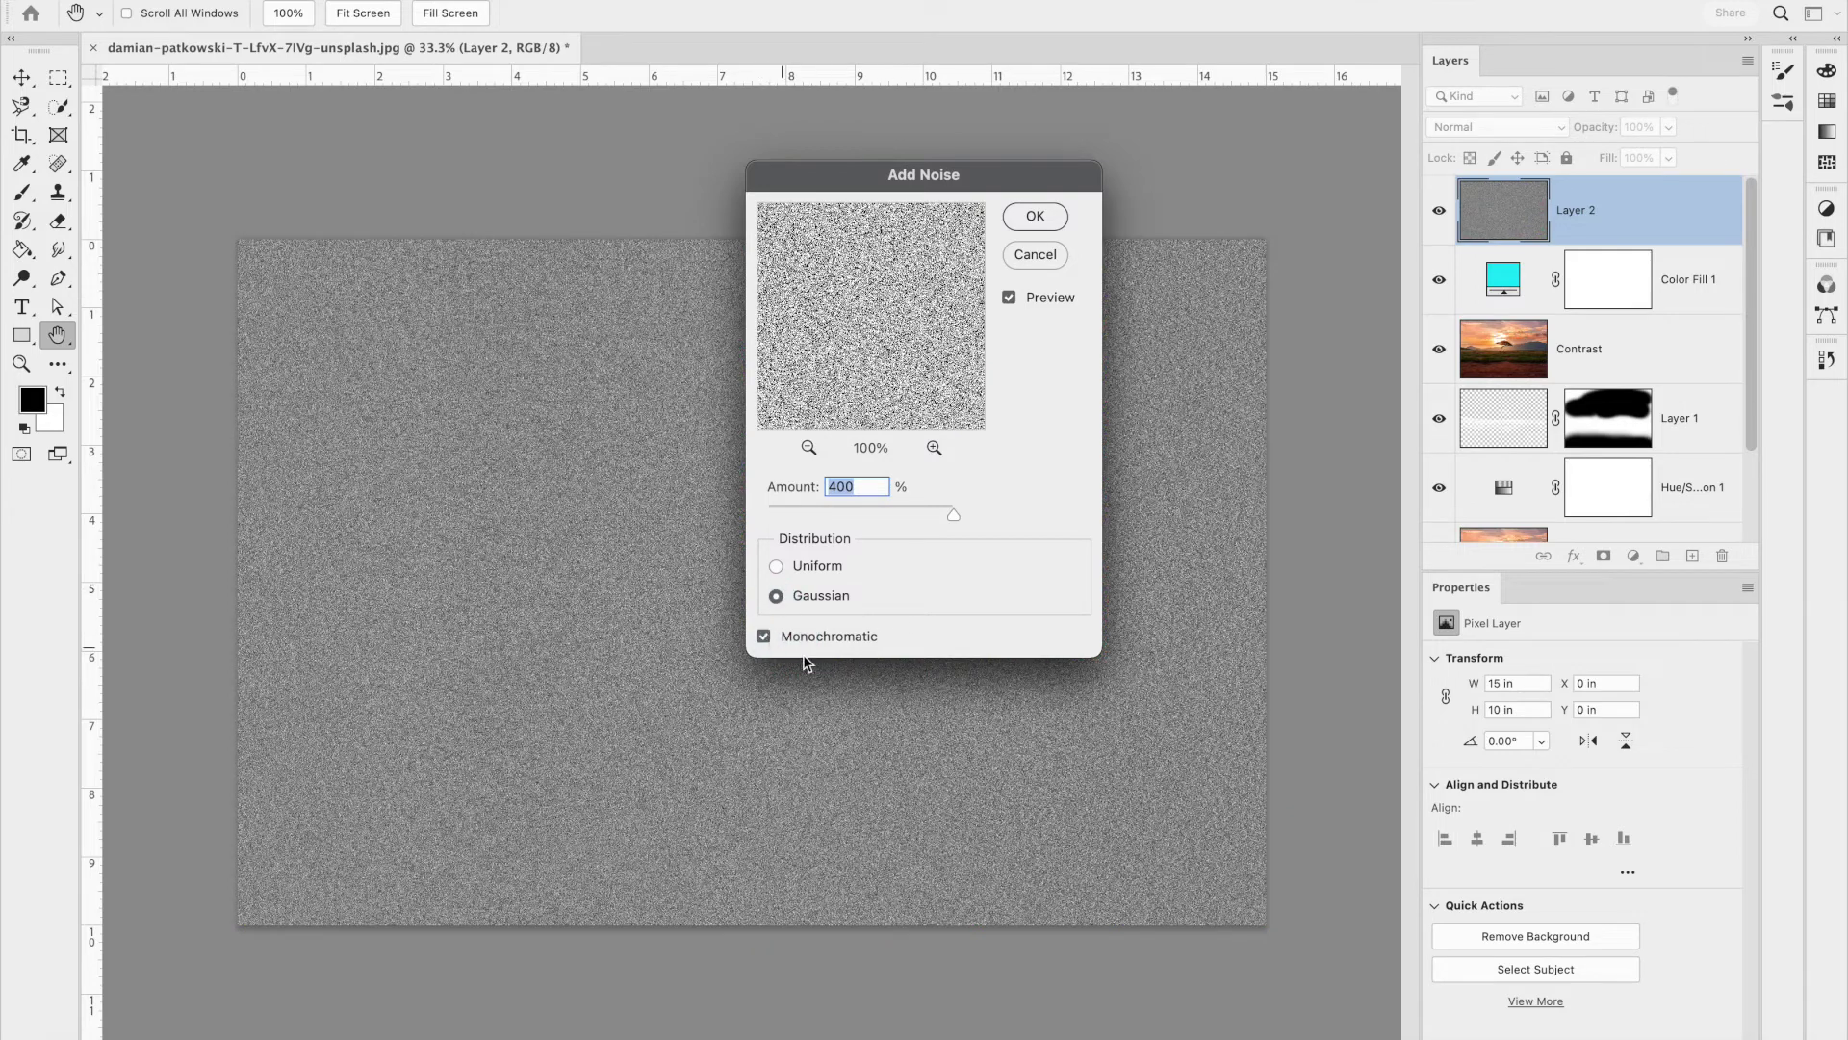
pyautogui.click(1045, 220)
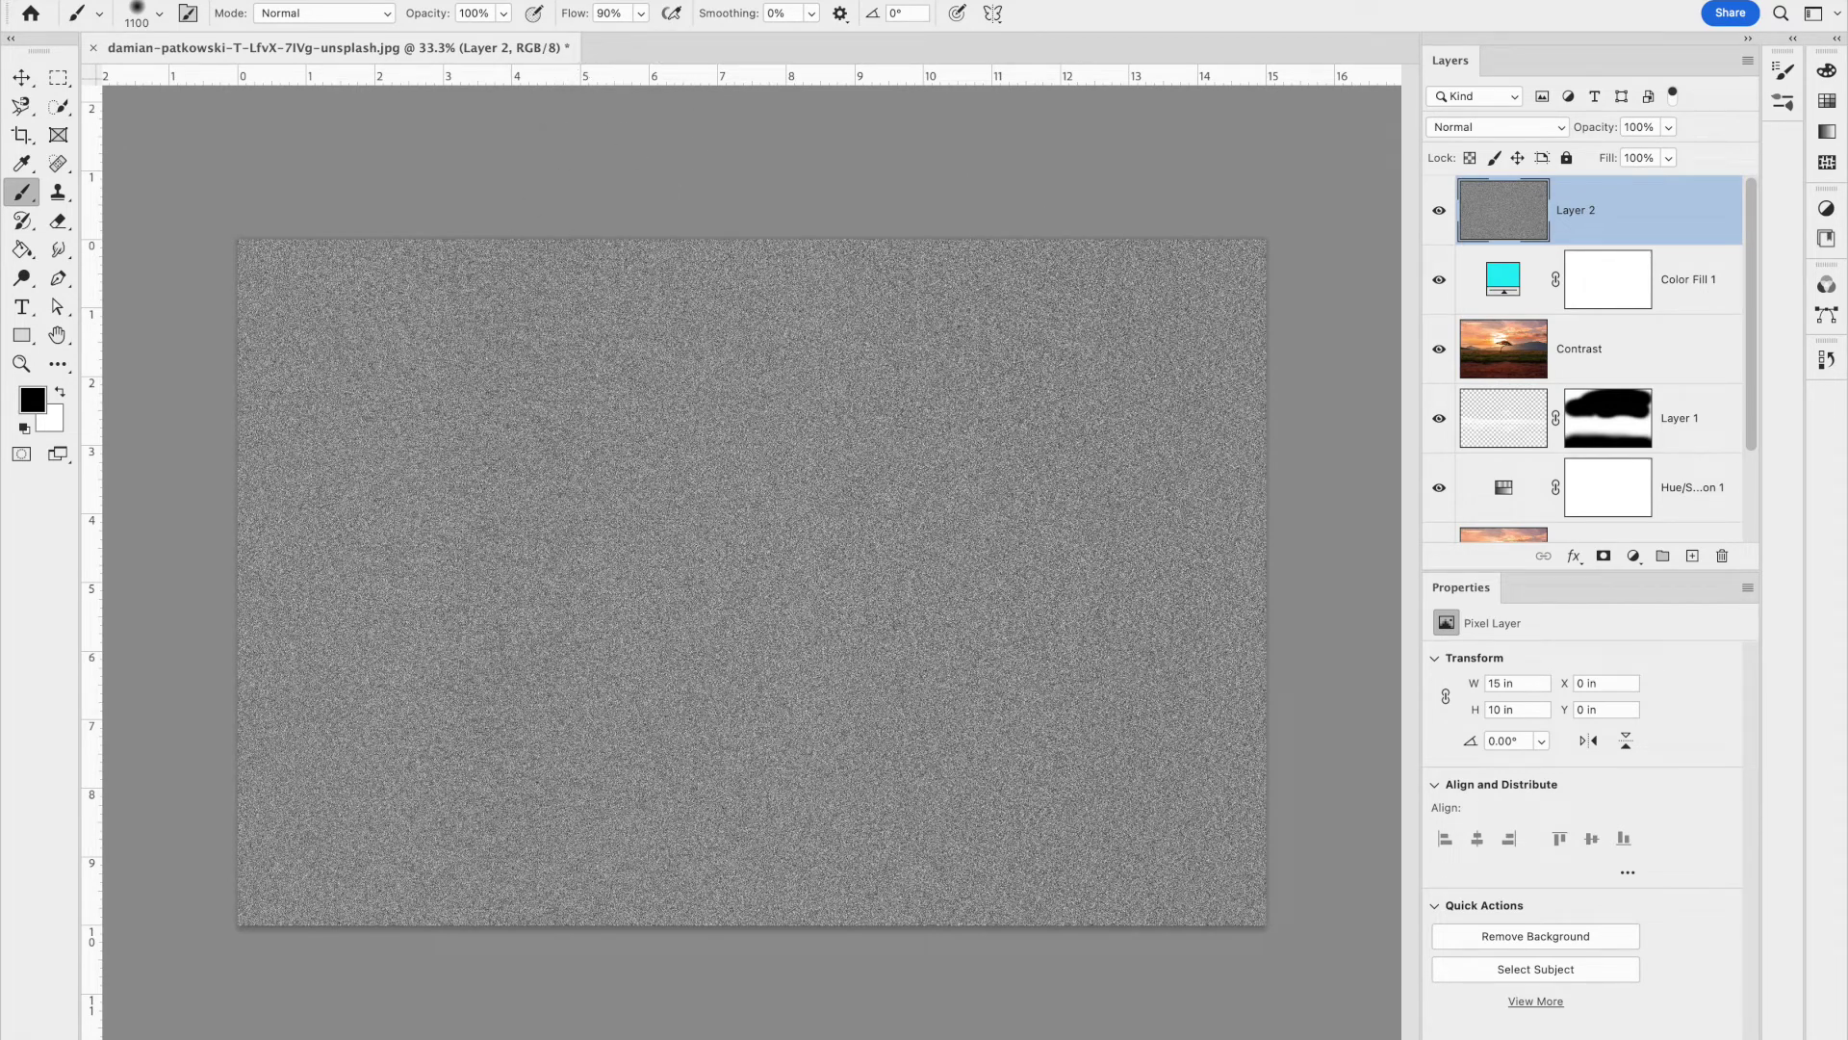
# Apply a Gaussian Blur with a 1.0 pixel radius to the noise layer
pyautogui.click(511, 1)
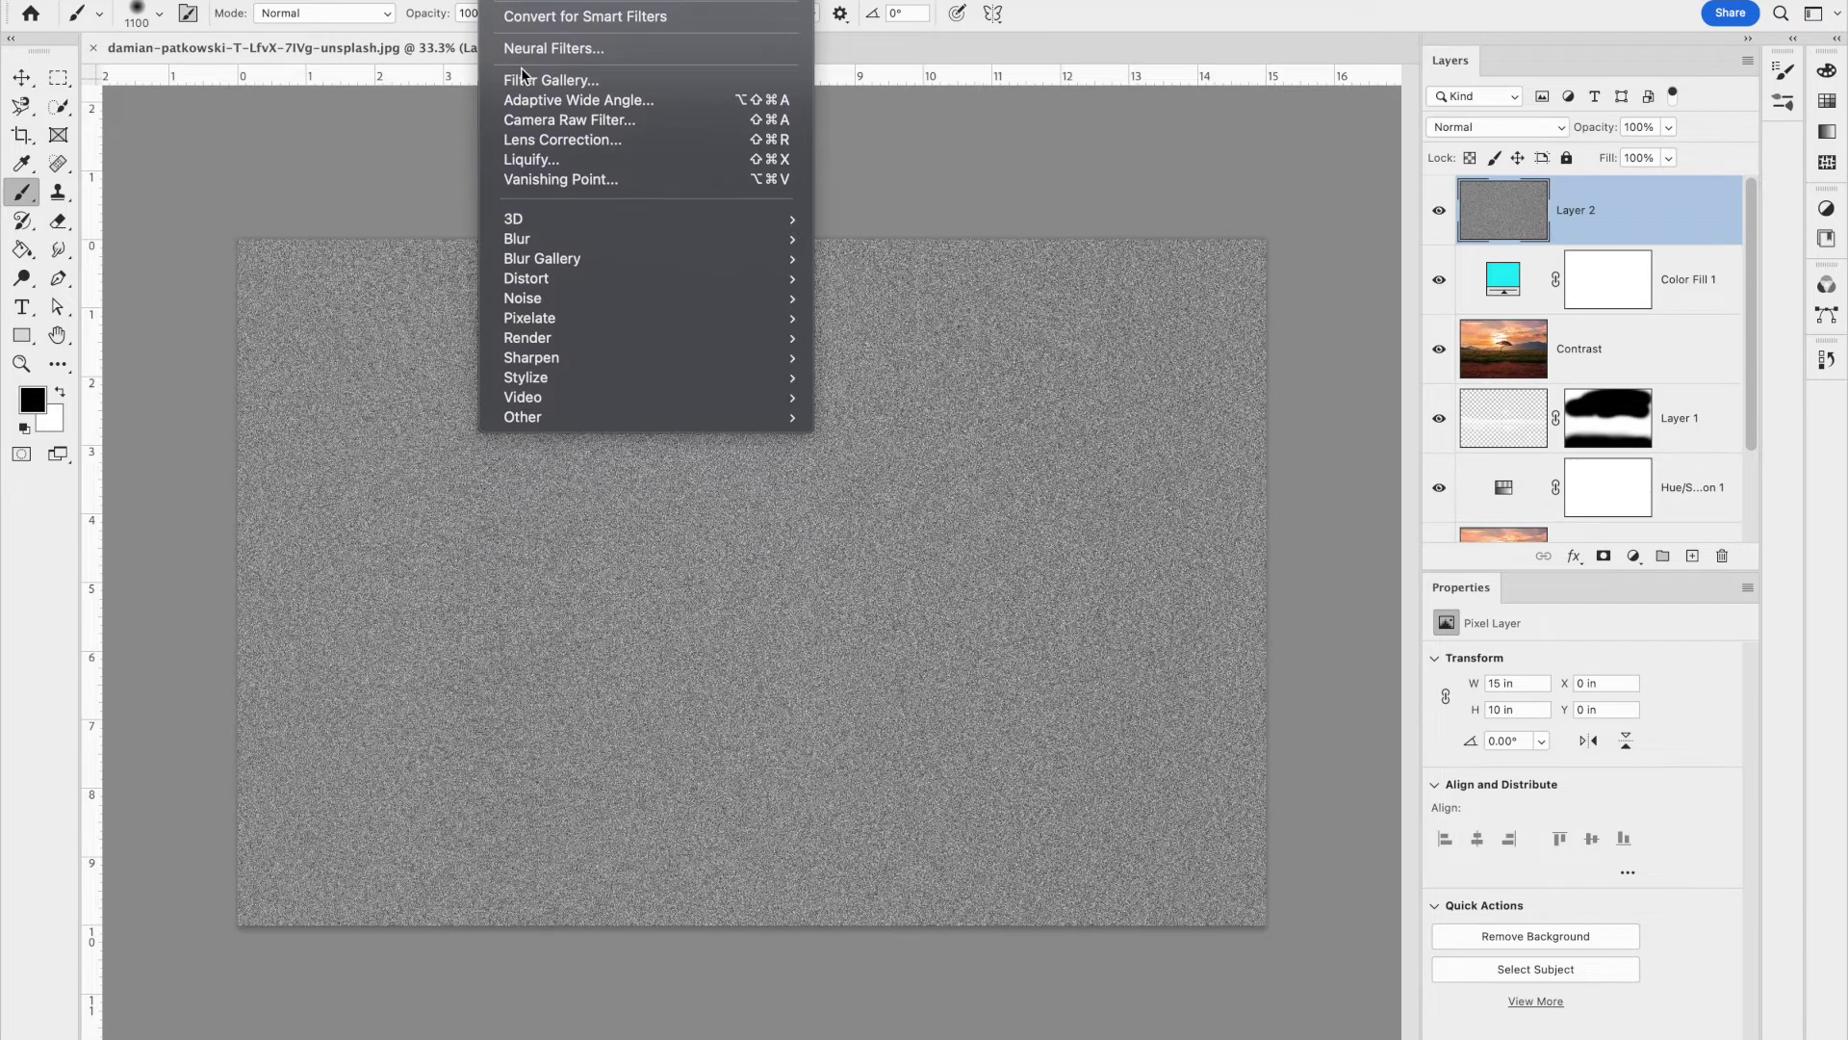
pyautogui.moveTo(552, 231)
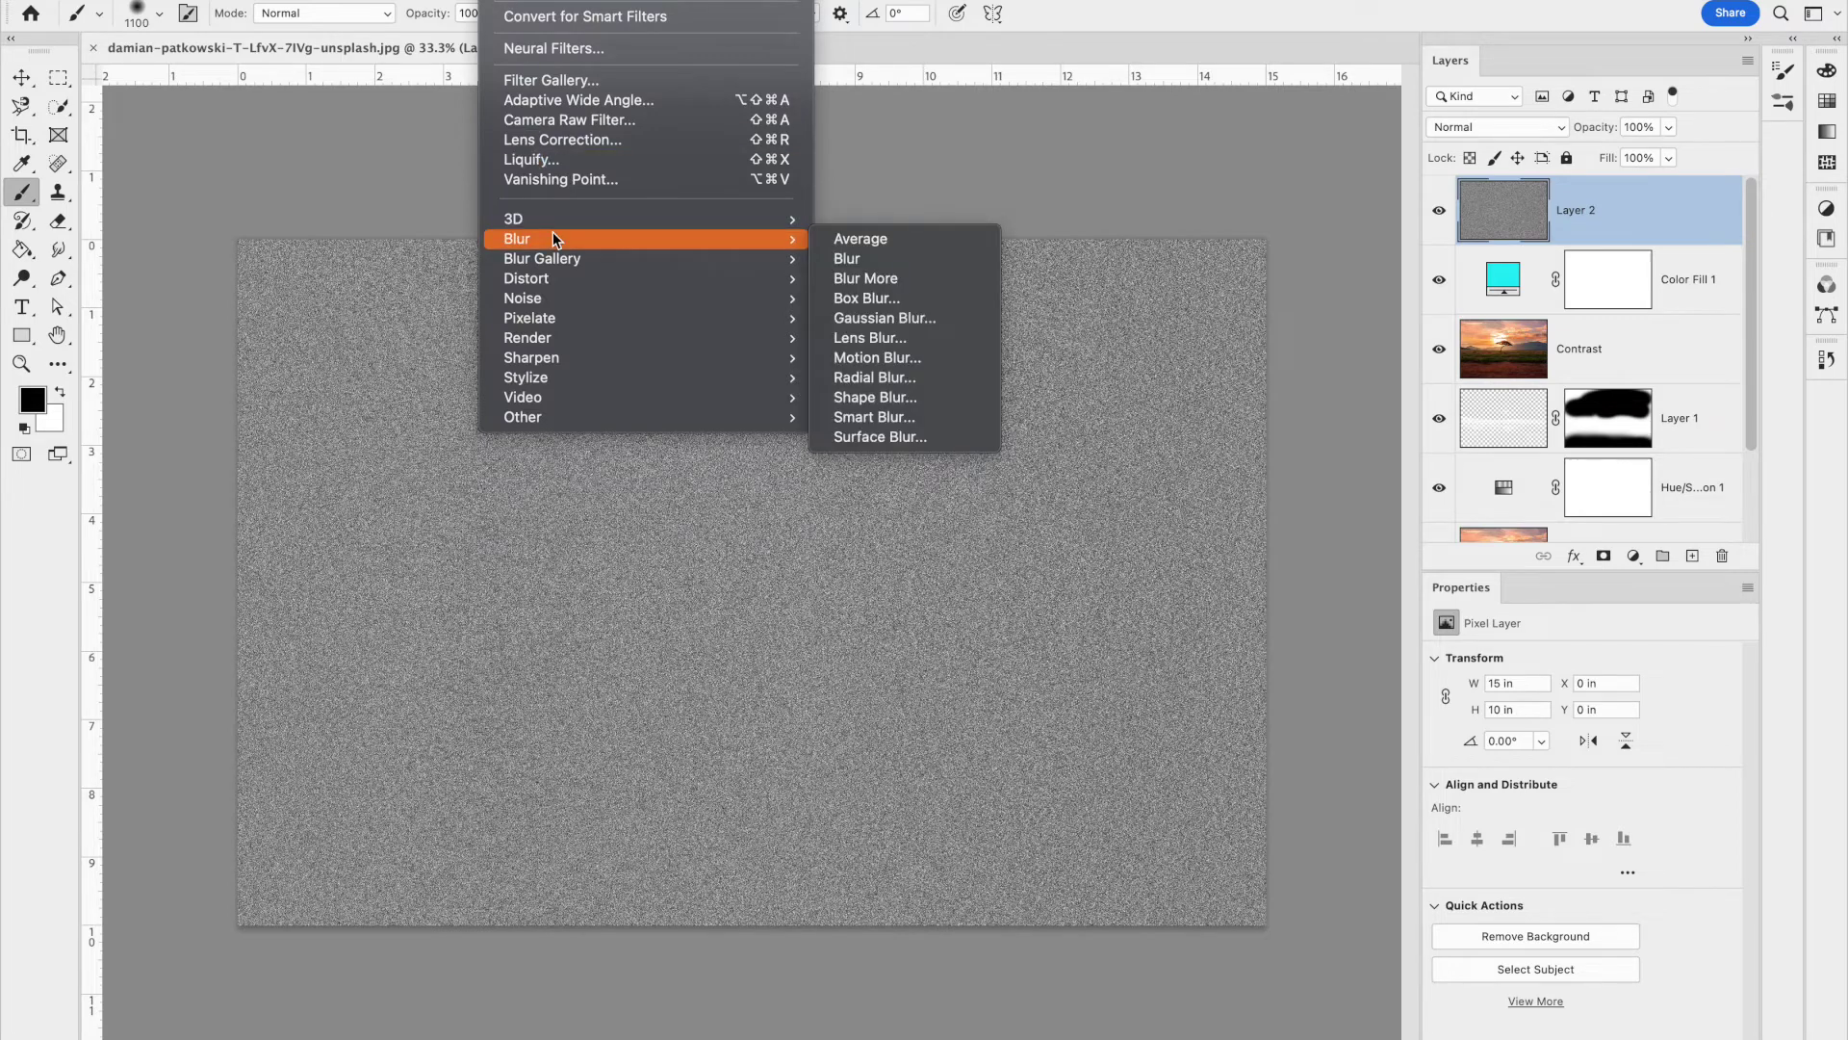
pyautogui.click(880, 319)
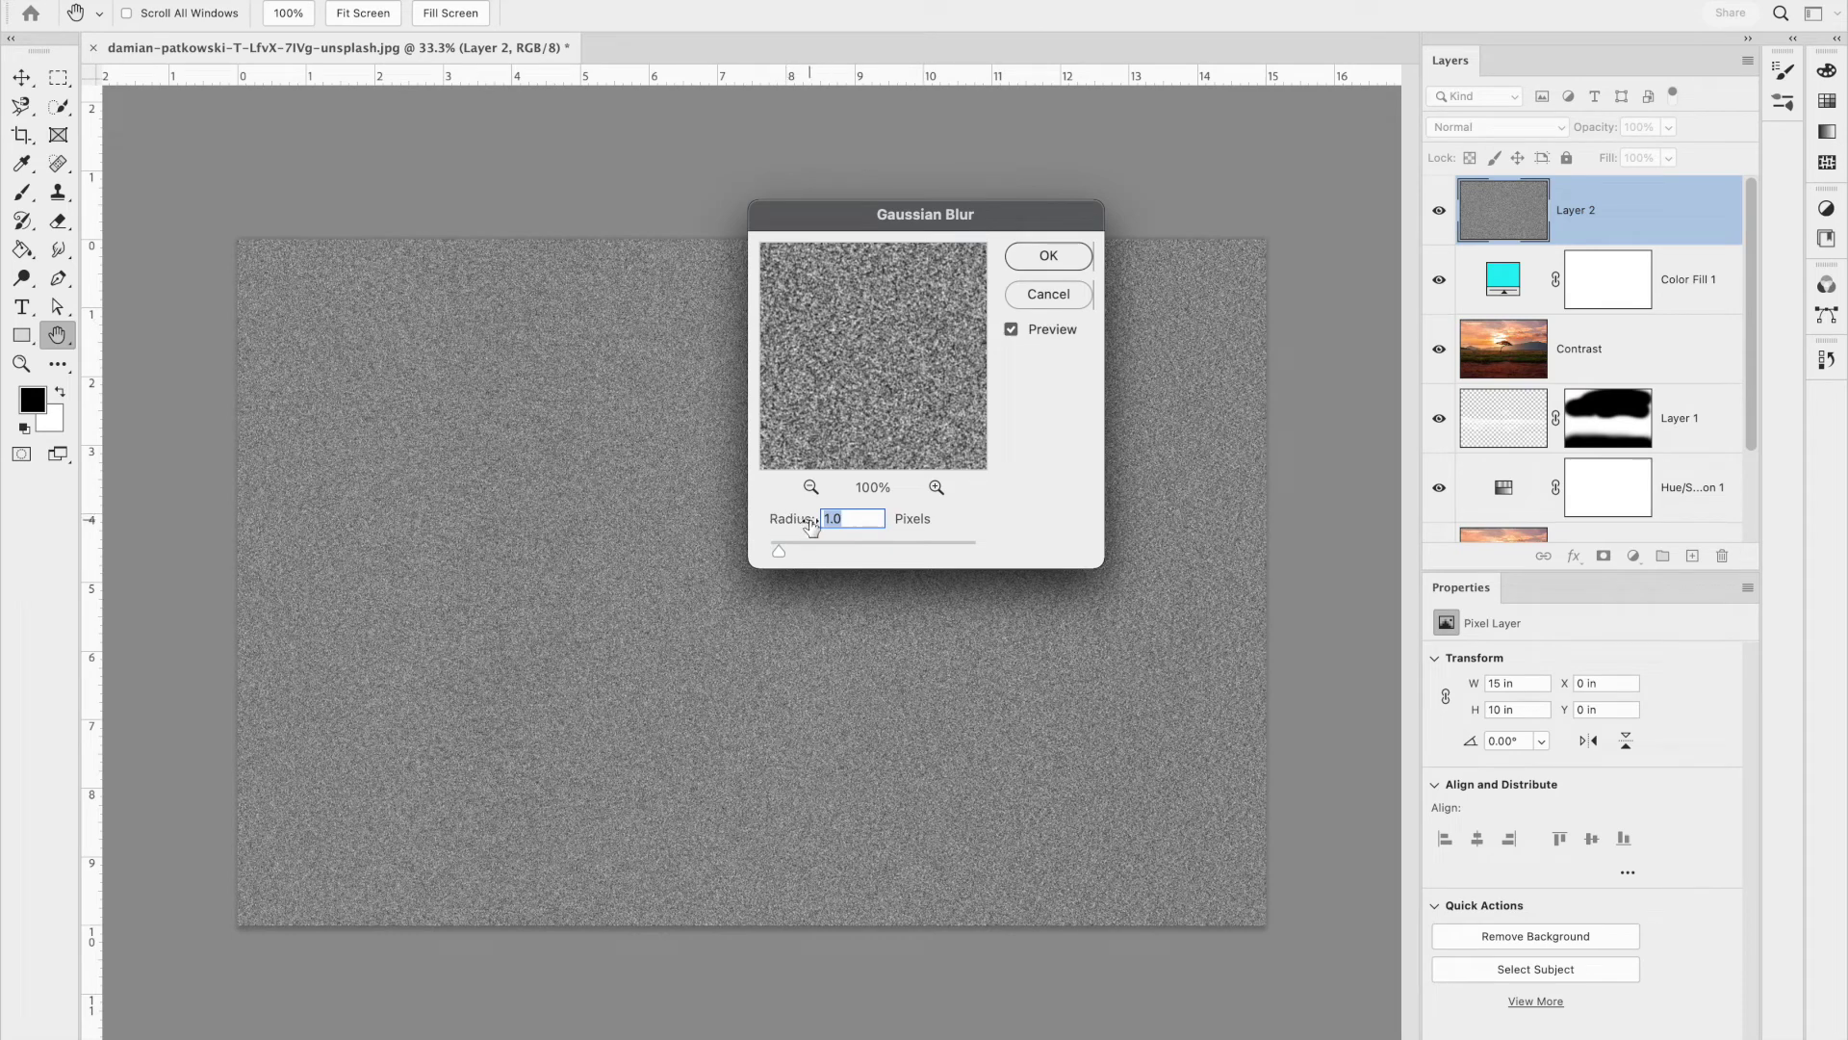
pyautogui.click(1054, 255)
pyautogui.press('b')
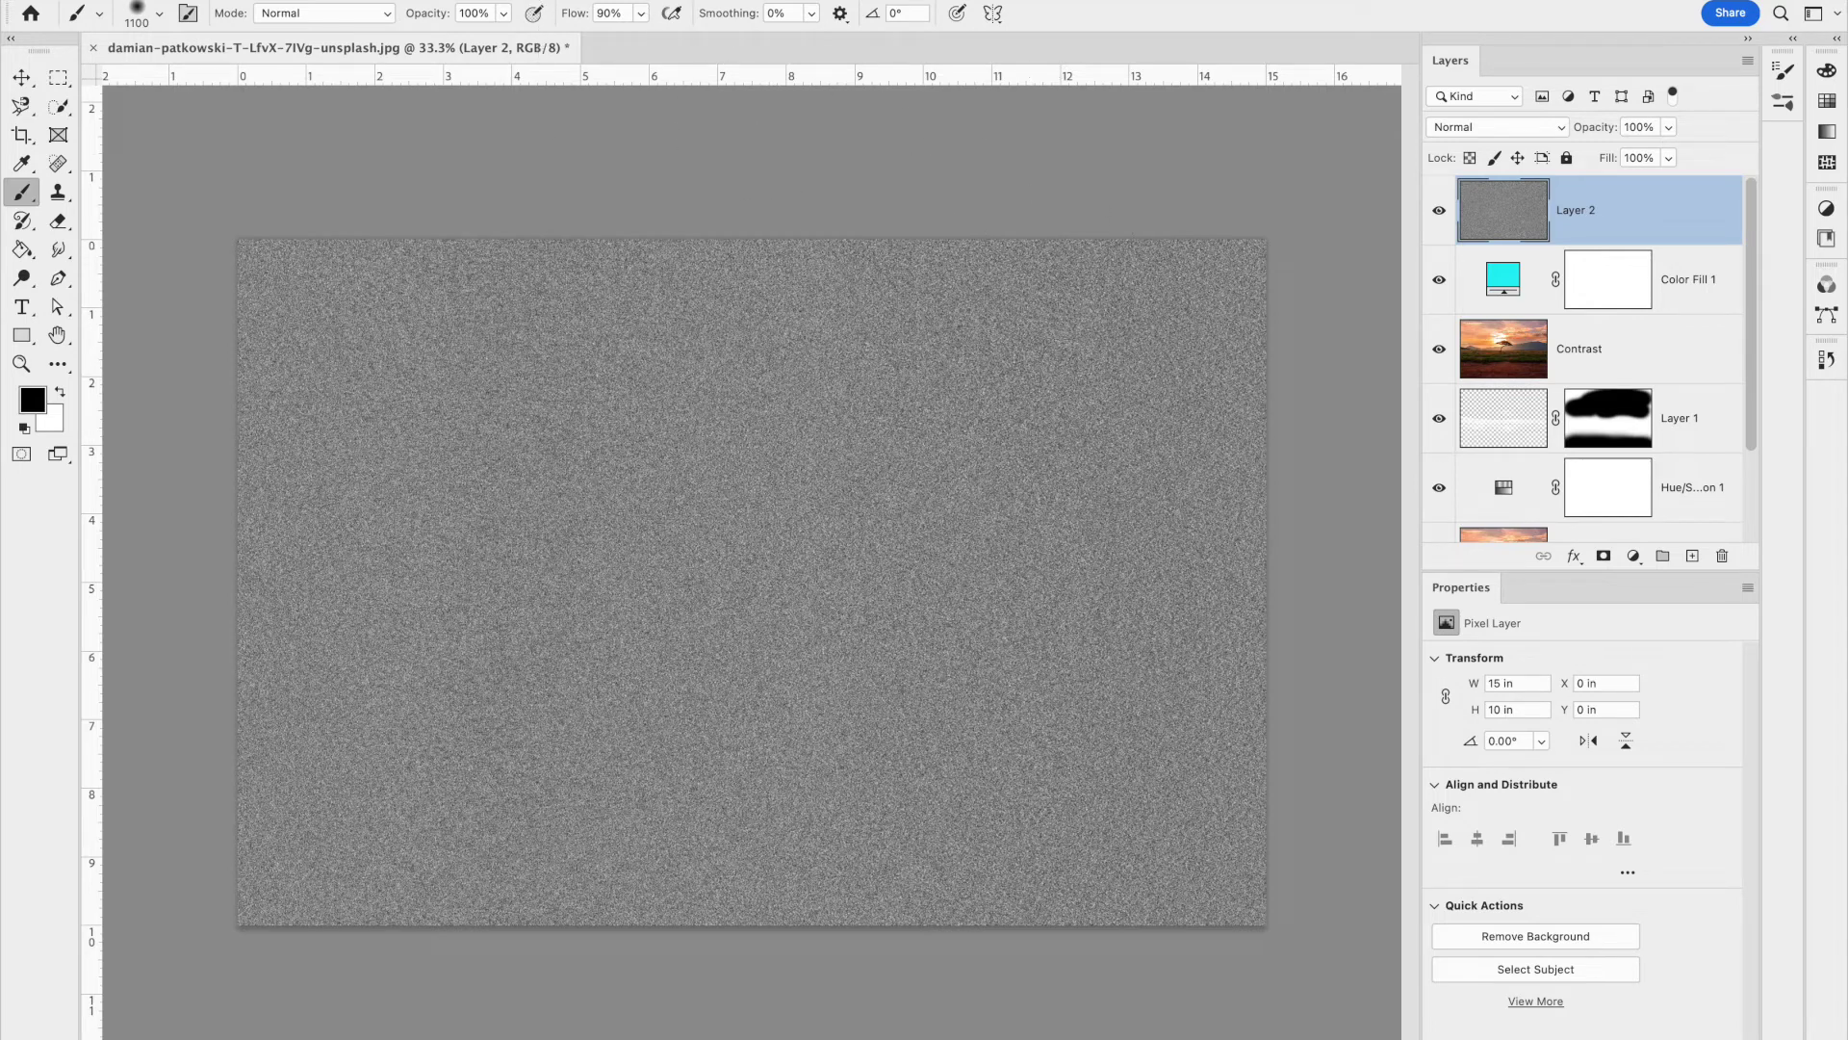
# Apply a Motion Blur to the noise layer with an angle of 62° and a distance of 5 pixels
pyautogui.click(502, 0)
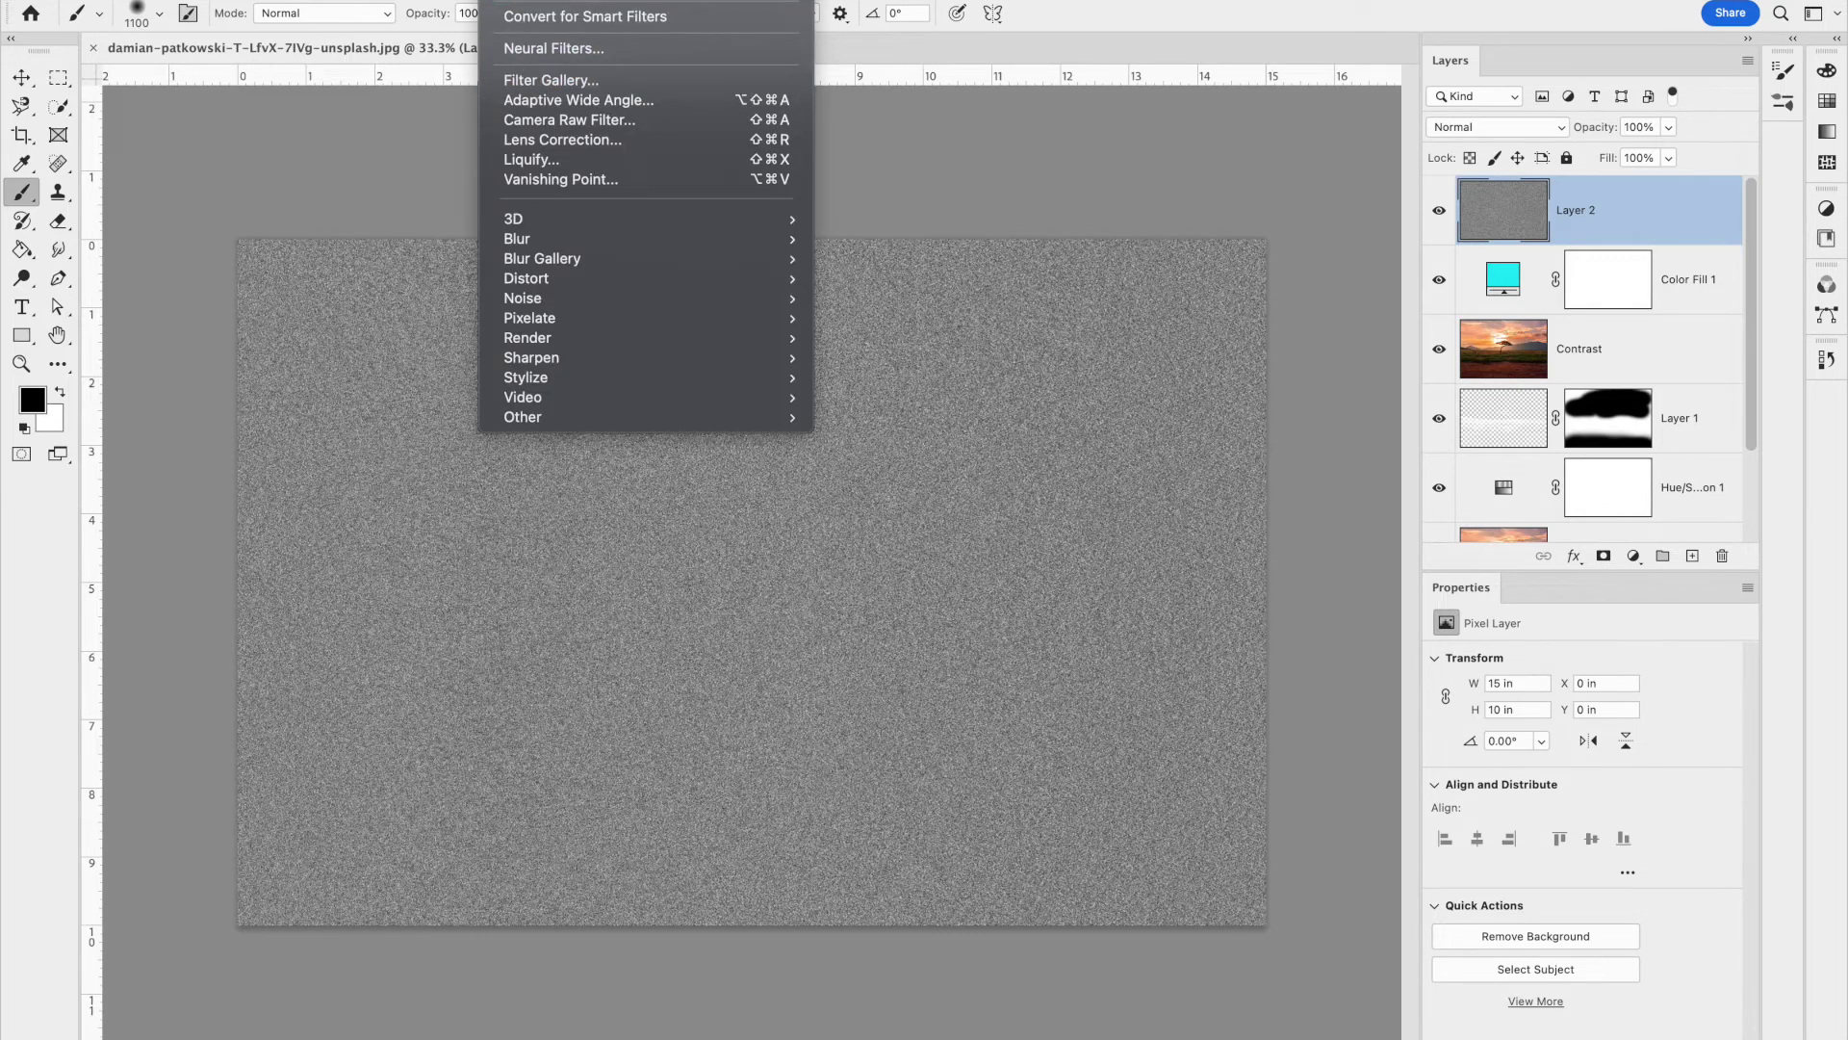
pyautogui.moveTo(606, 366)
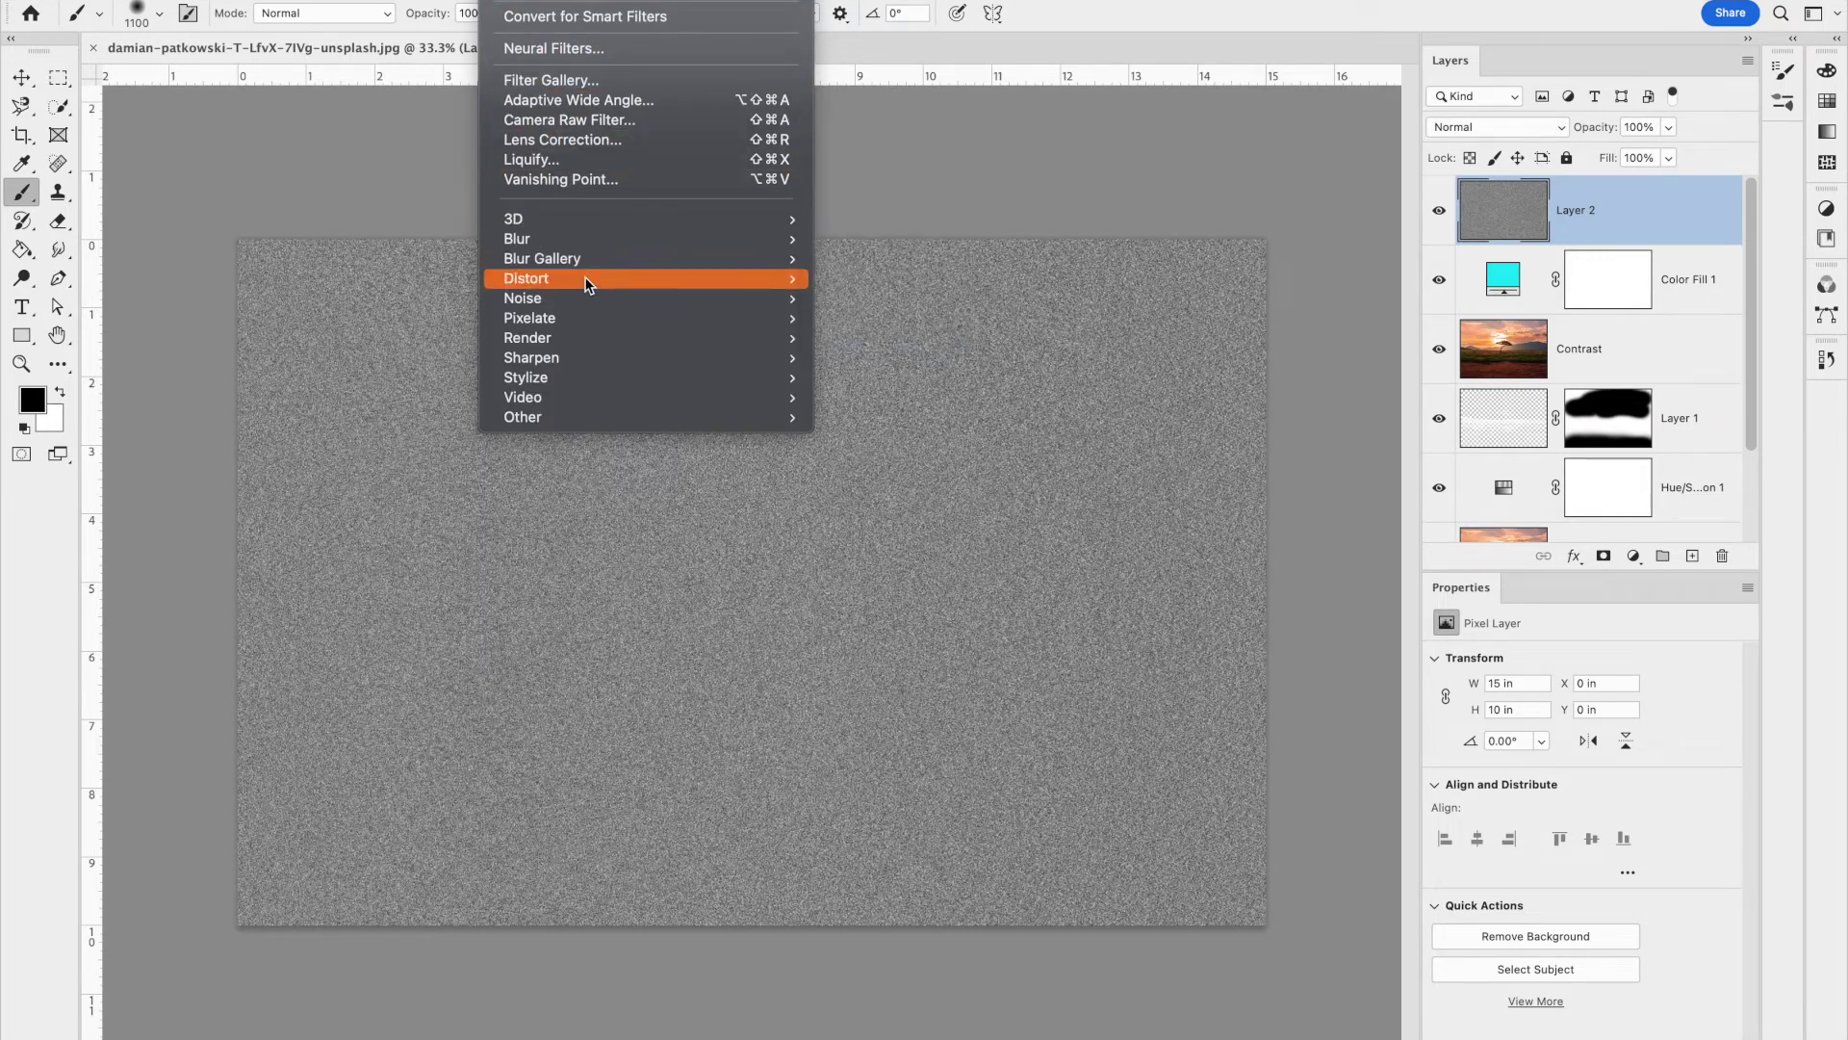
pyautogui.moveTo(604, 241)
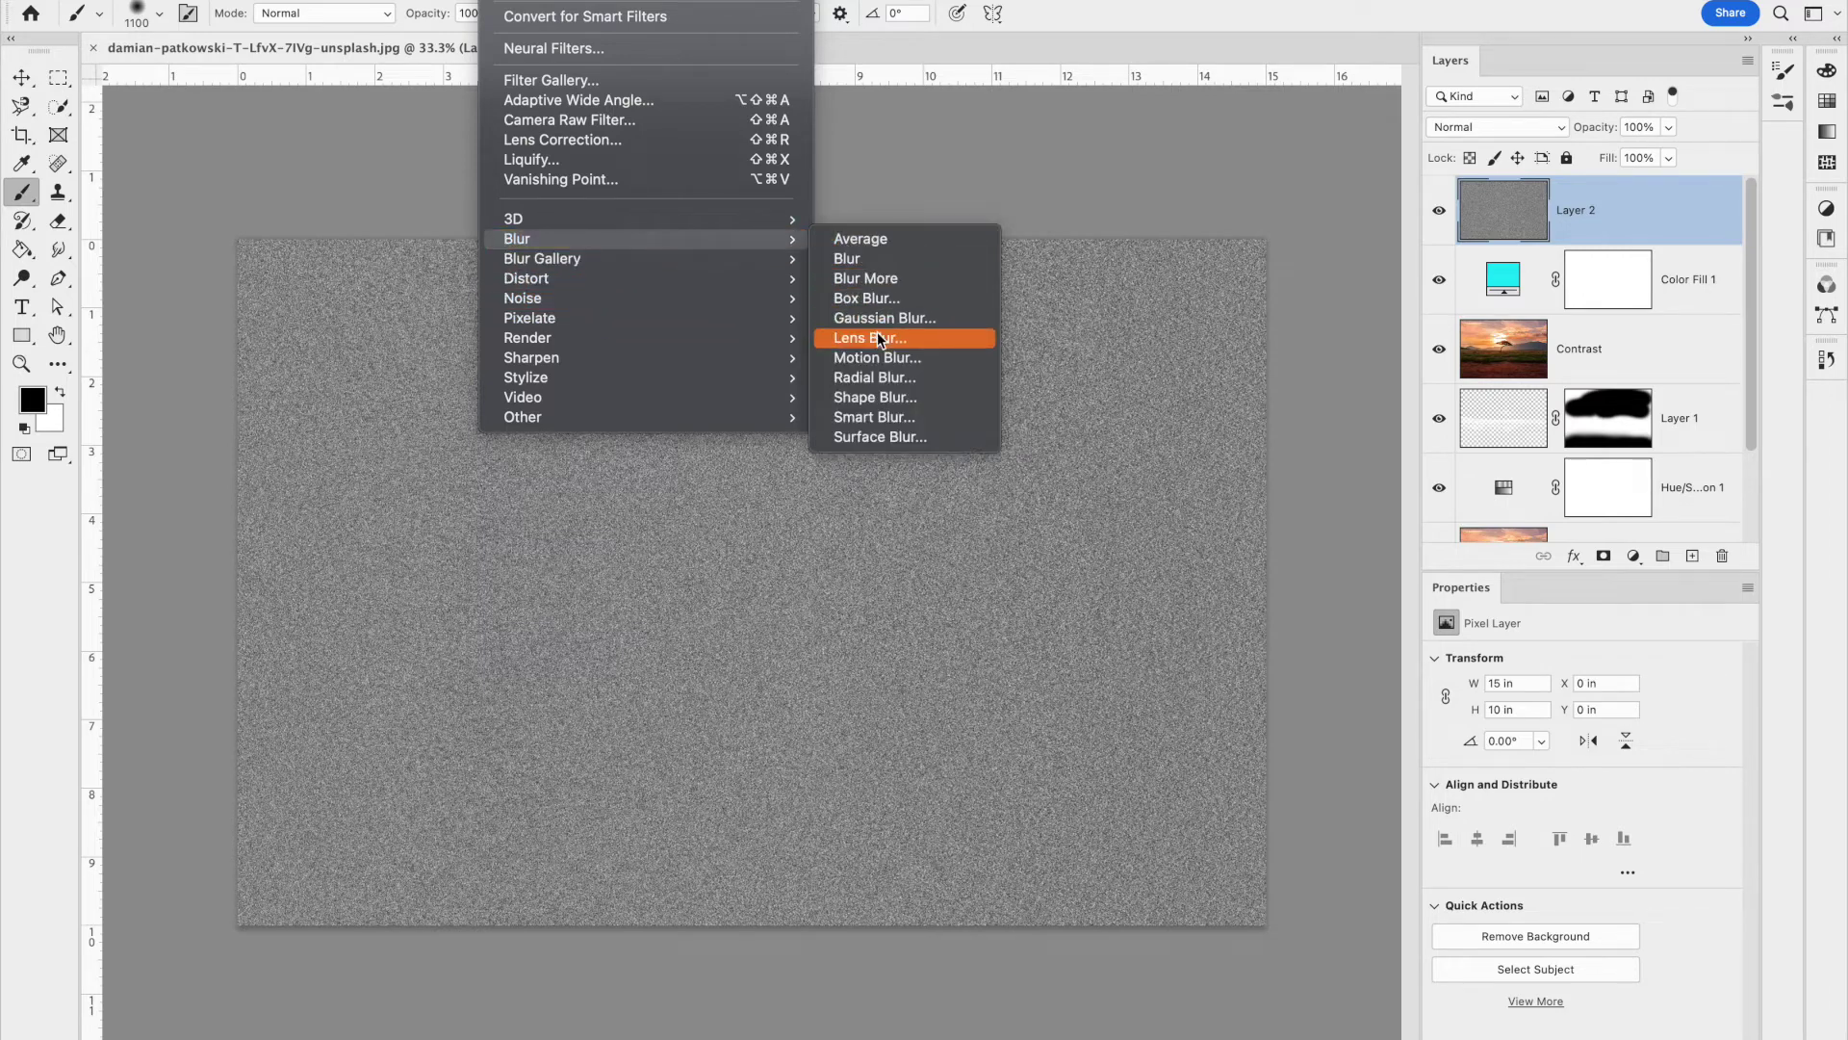
pyautogui.click(881, 356)
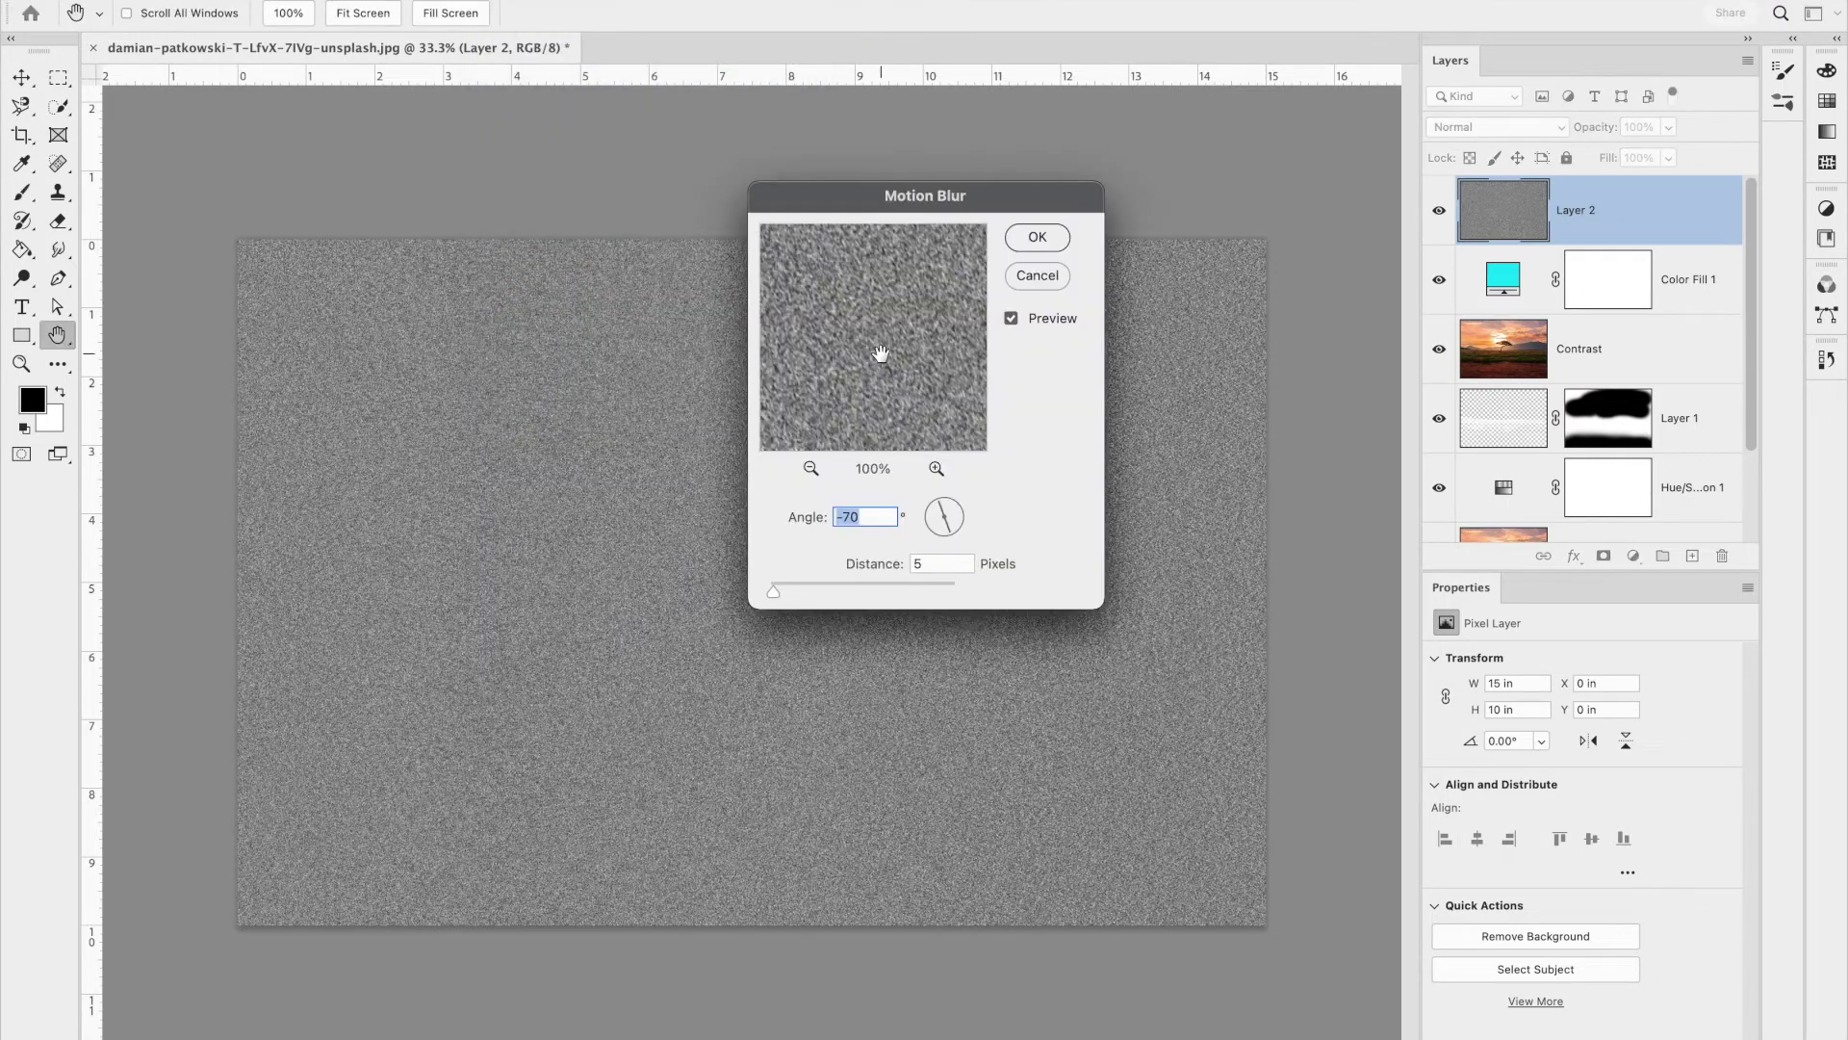
pyautogui.moveTo(944, 517); pyautogui.dragTo(951, 513)
pyautogui.click(1038, 239)
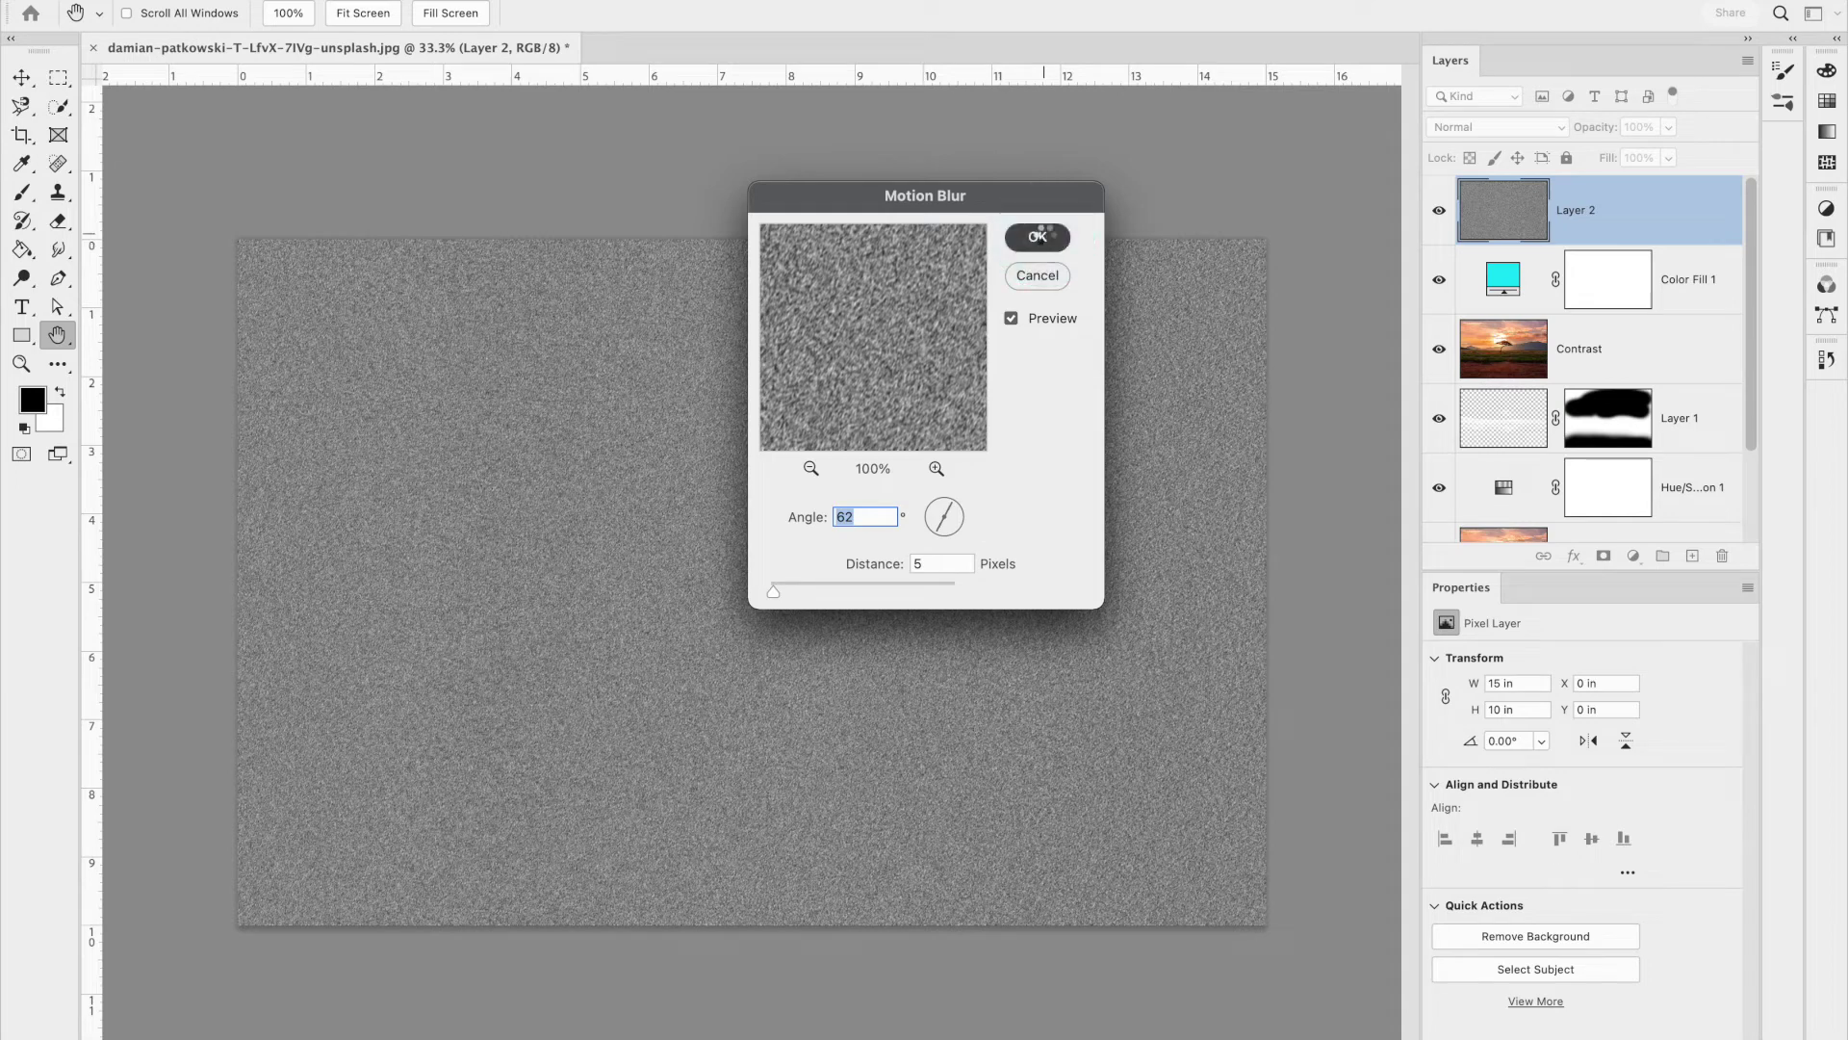
pyautogui.press('b')
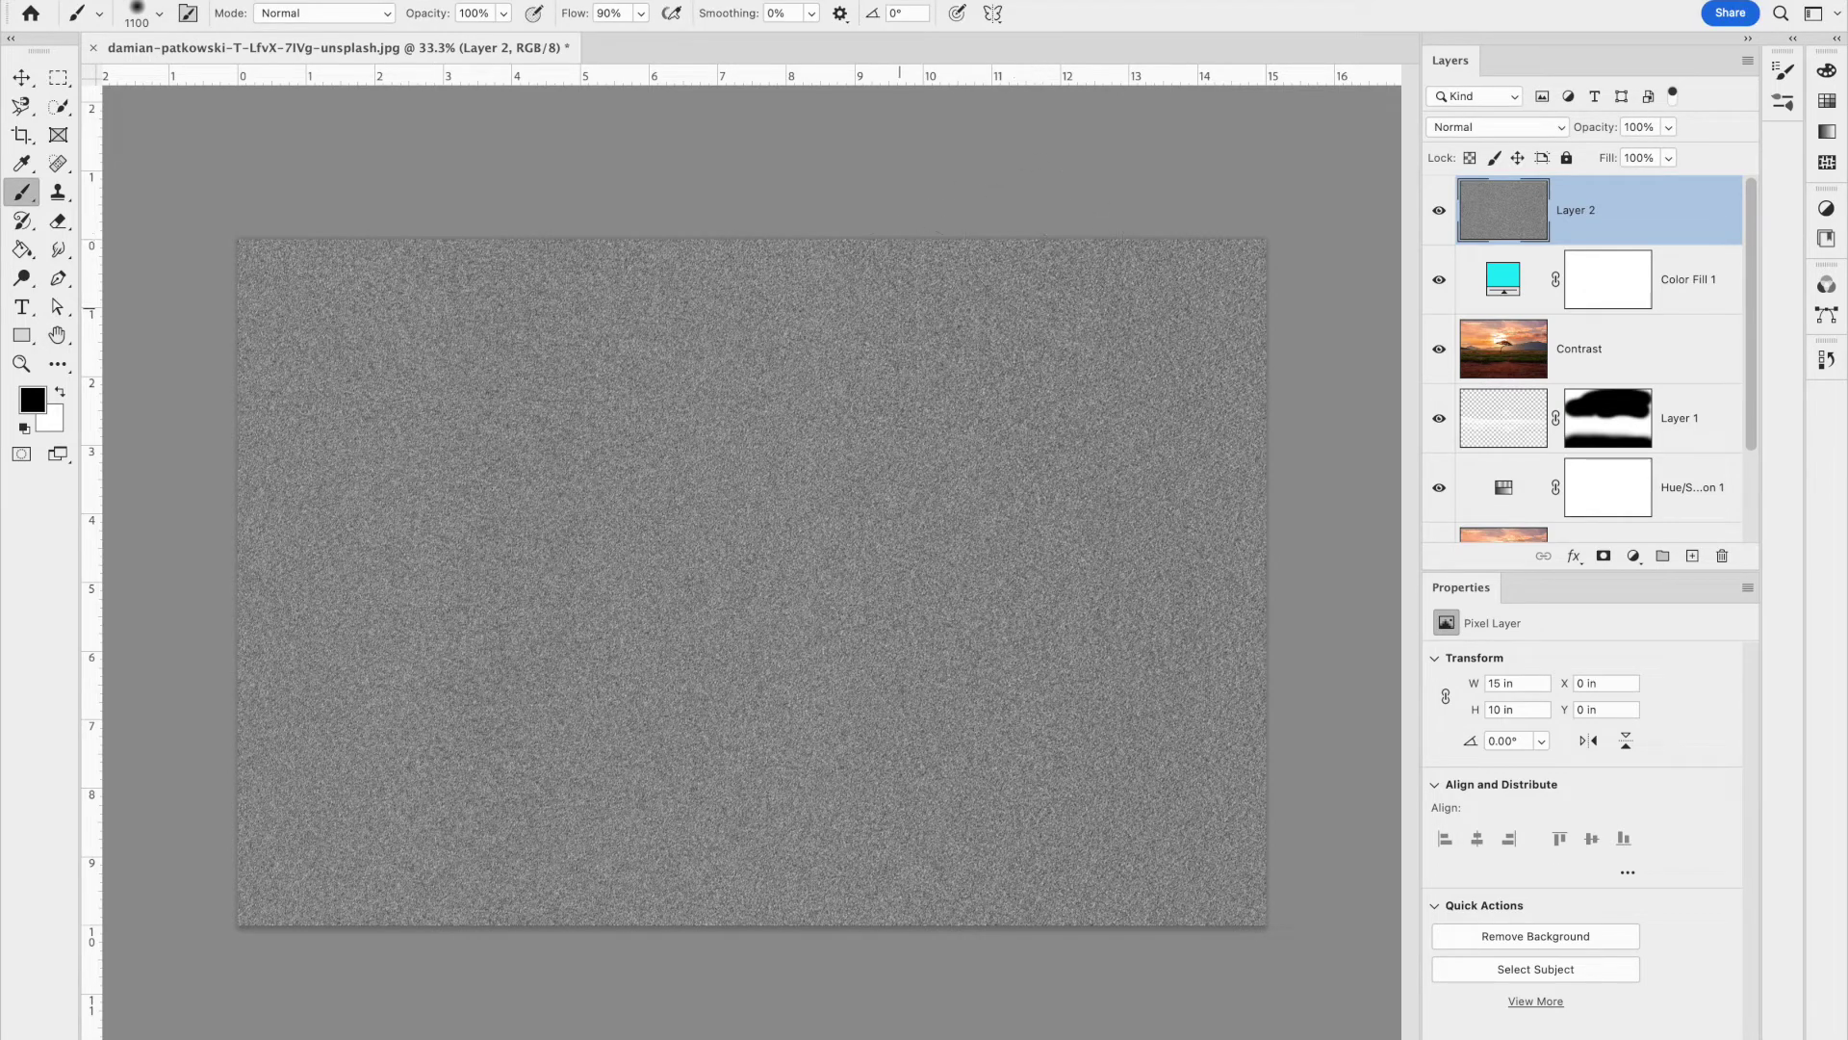
pyautogui.scroll(5, 757, 590)
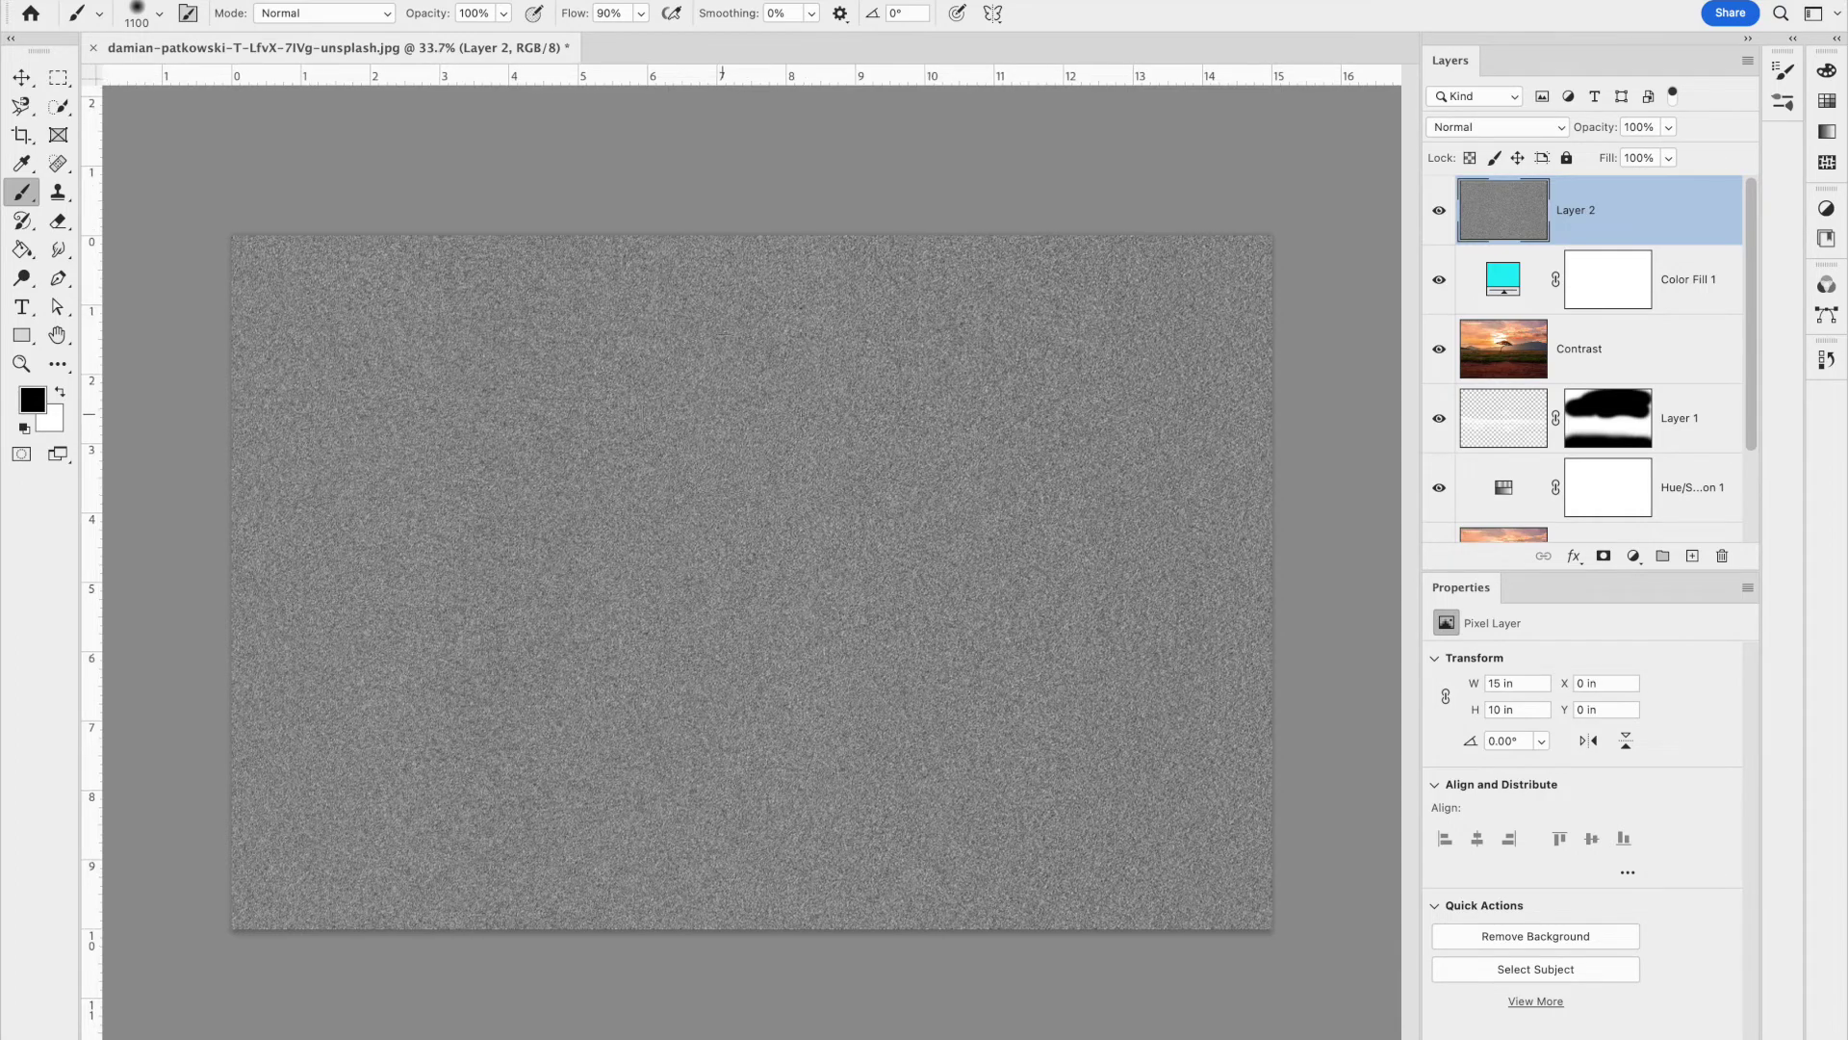
# Apply Levels to the noise on Layer 2, raising the black input level to about 178 so only sparse white specks remain
pyautogui.scroll(4, 757, 589)
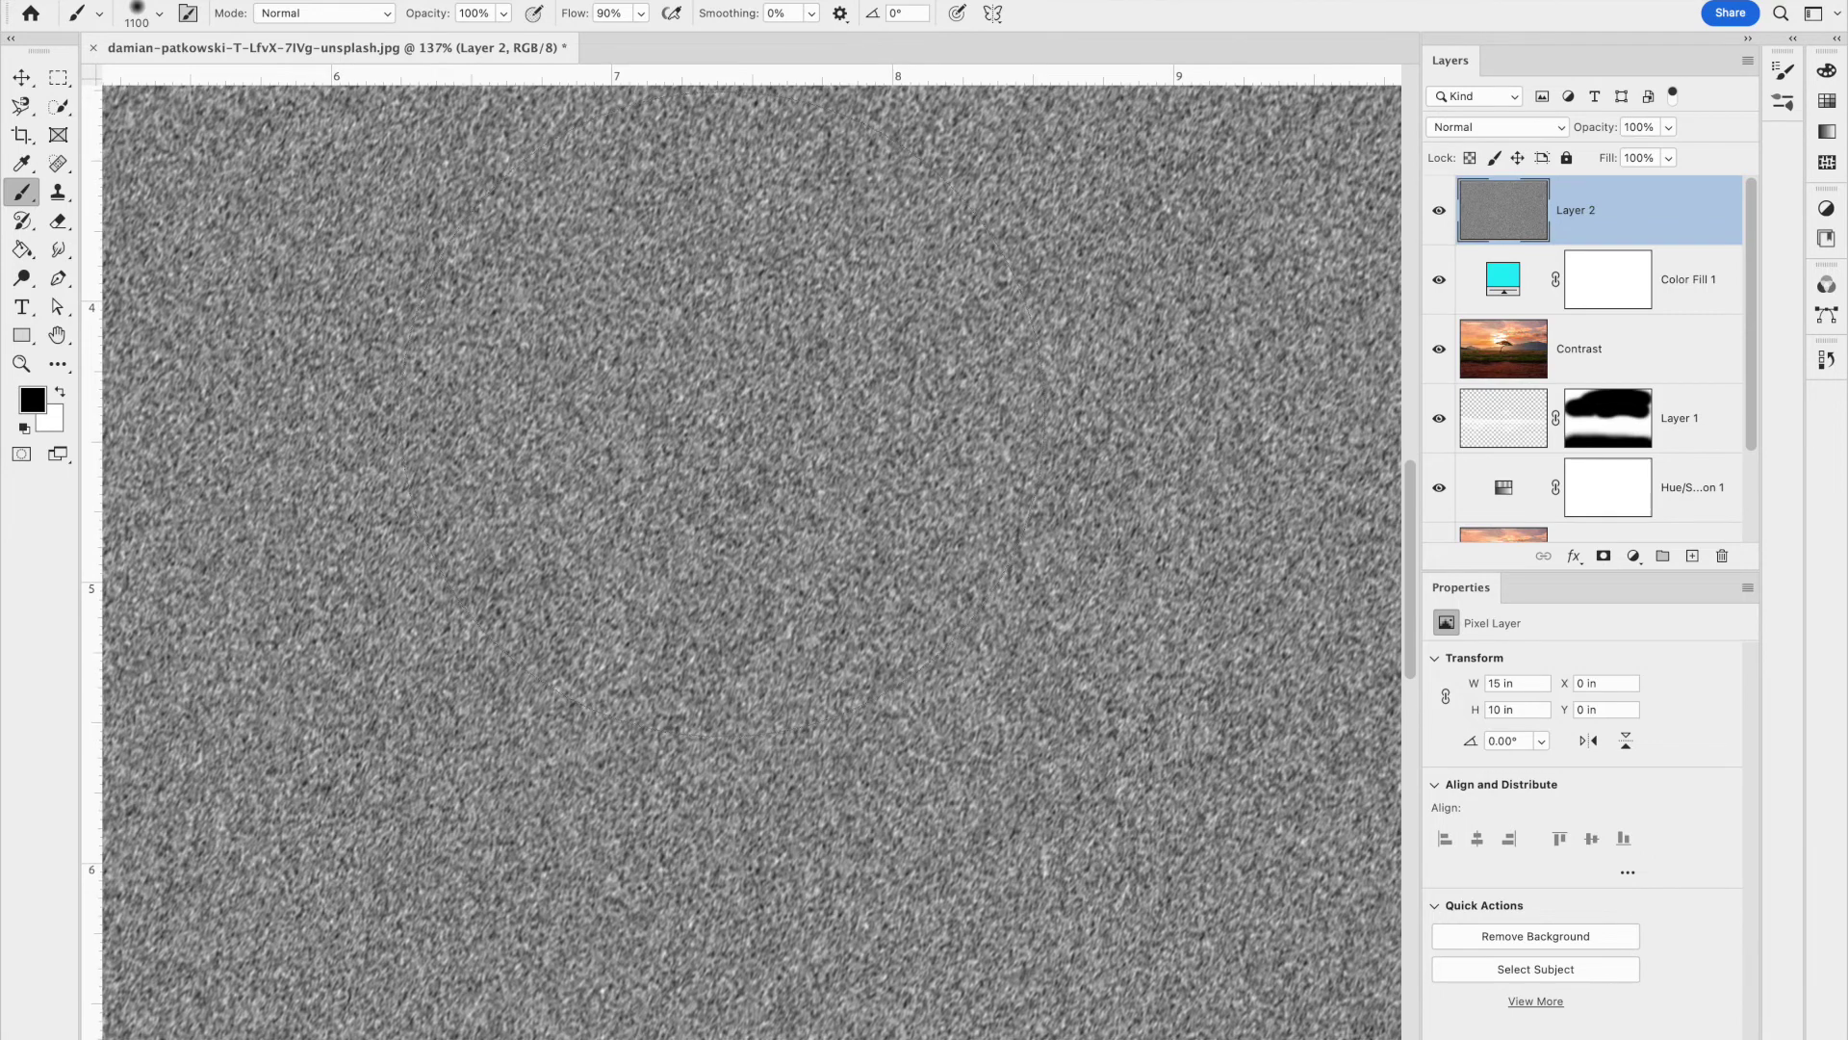
pyautogui.scroll(-5, 756, 589)
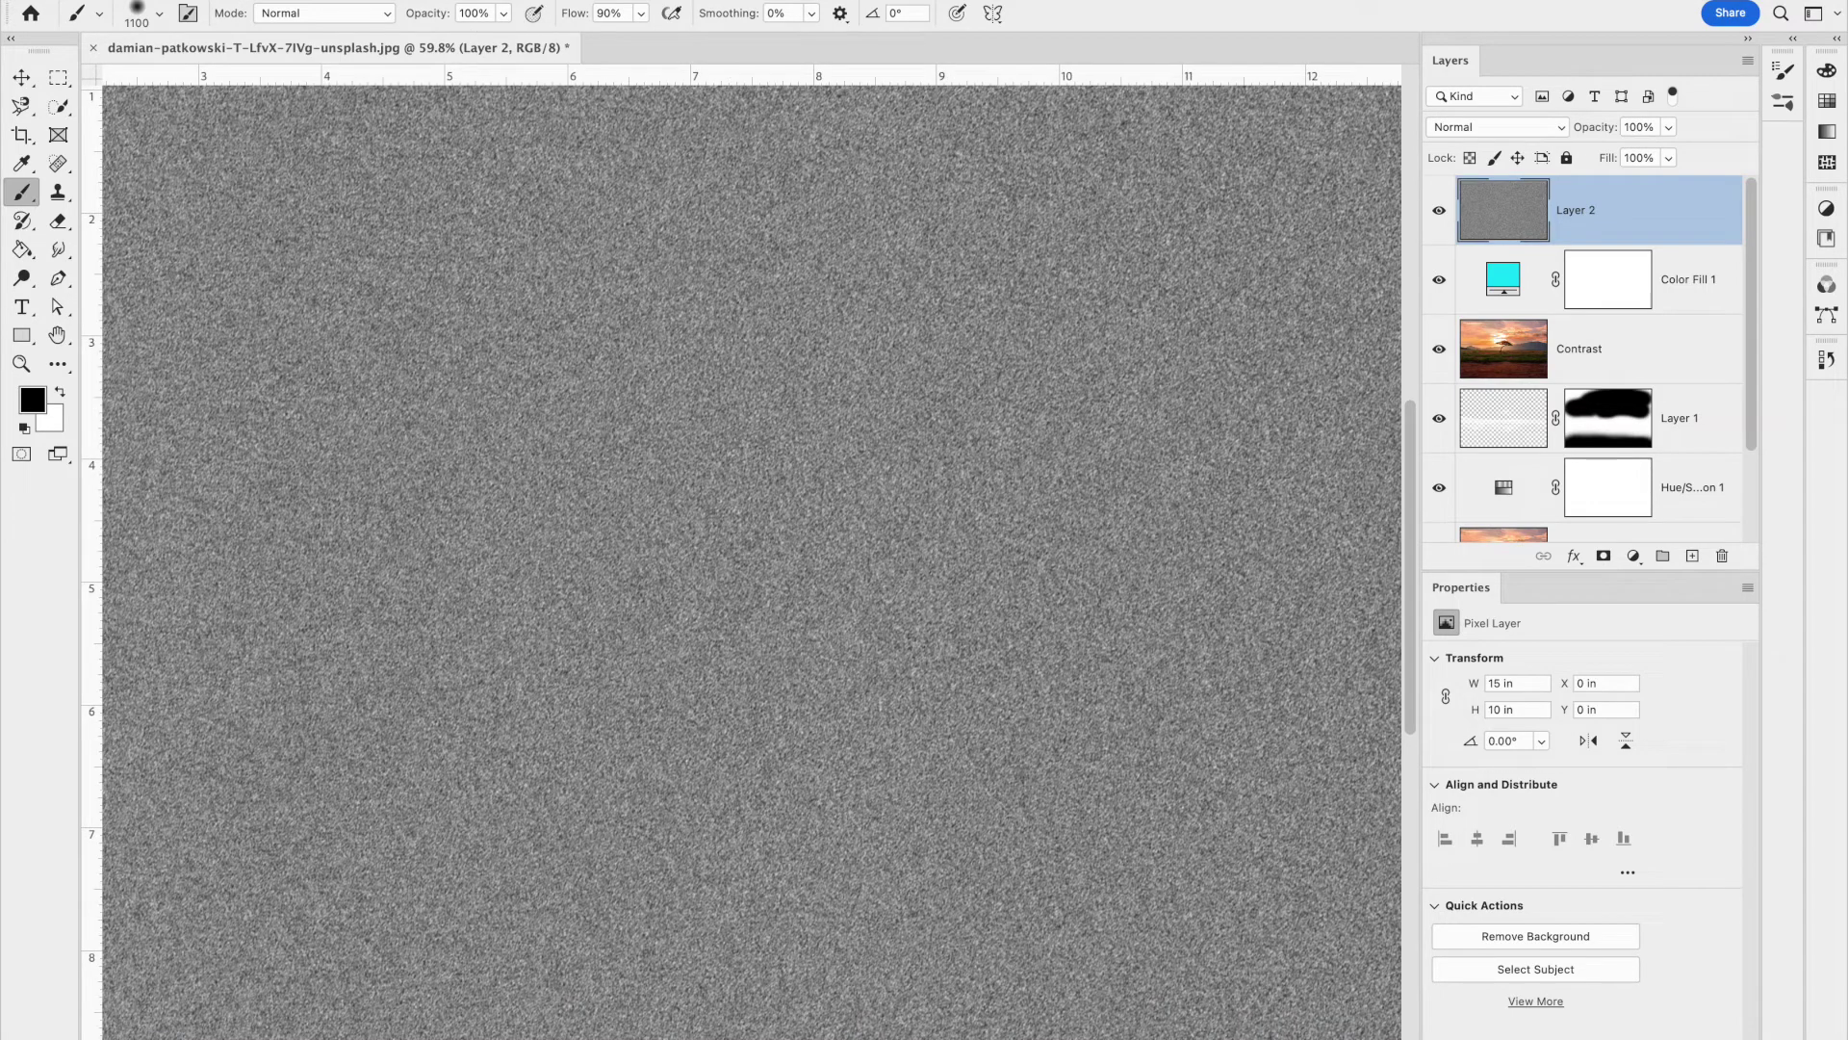
pyautogui.click(279, 1)
pyautogui.moveTo(405, 17)
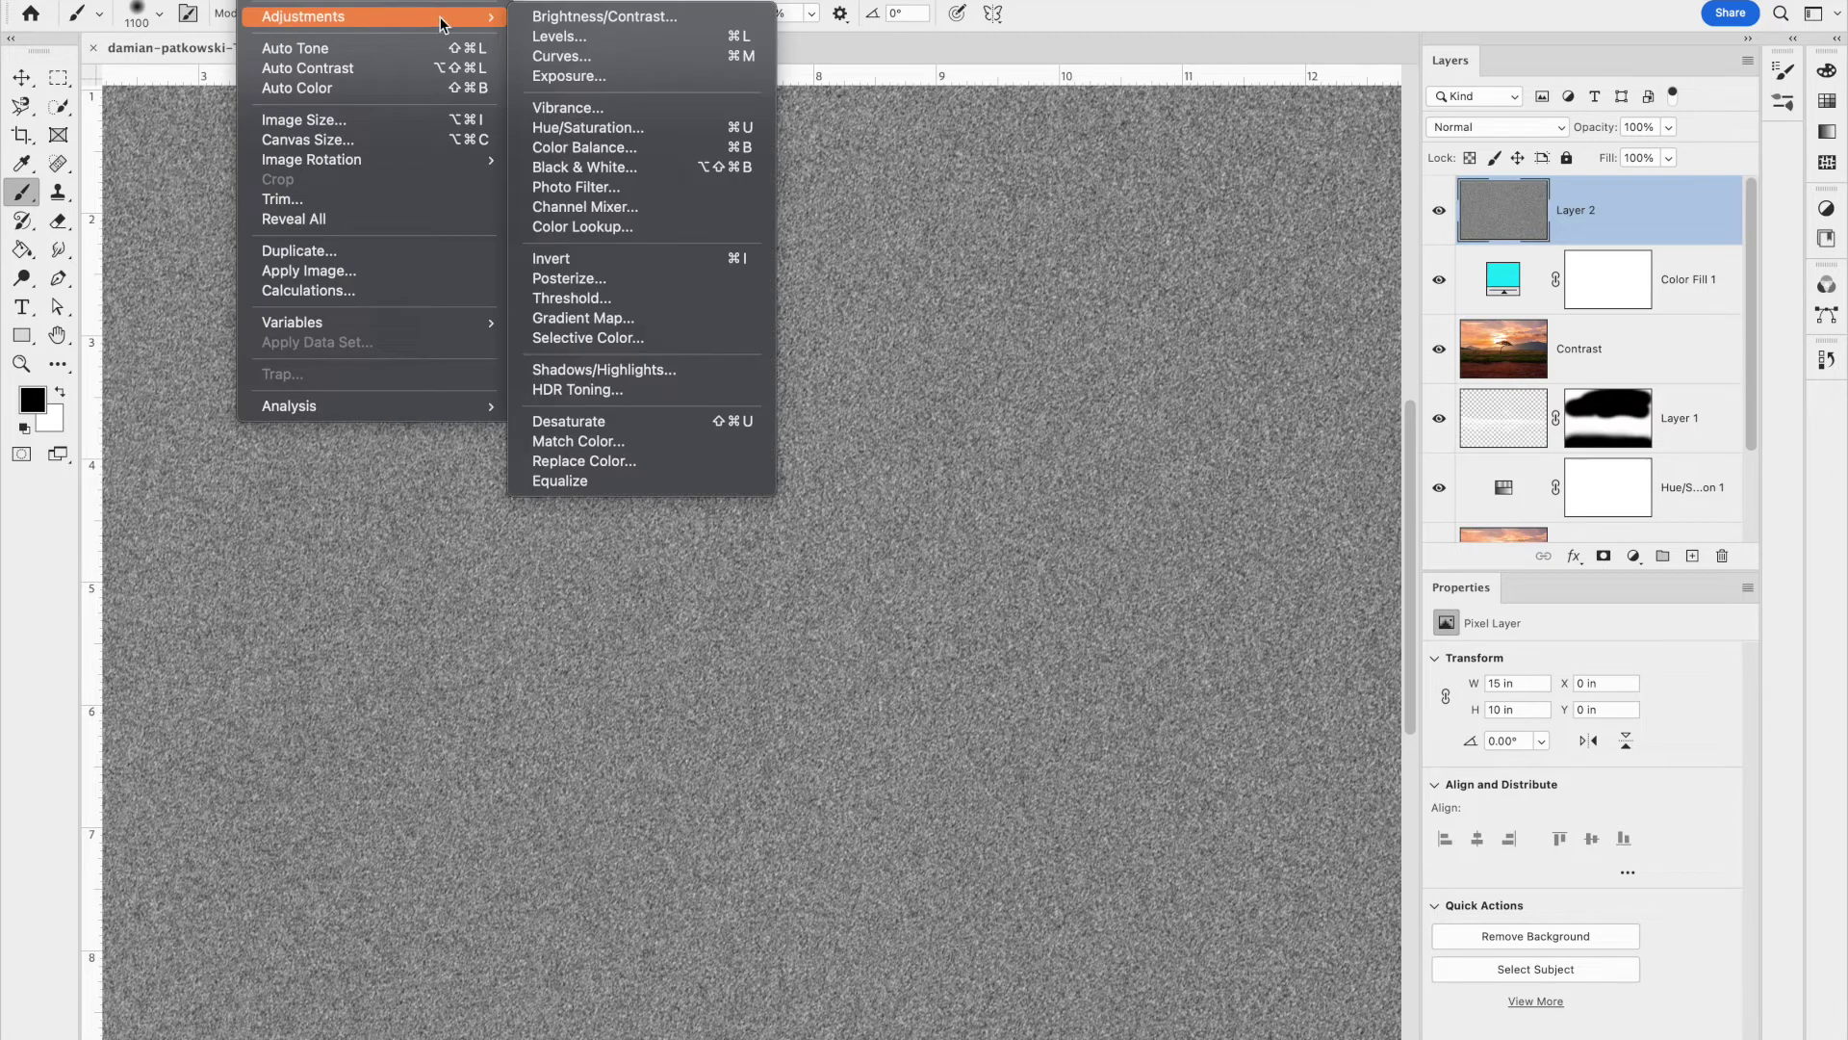
pyautogui.click(548, 37)
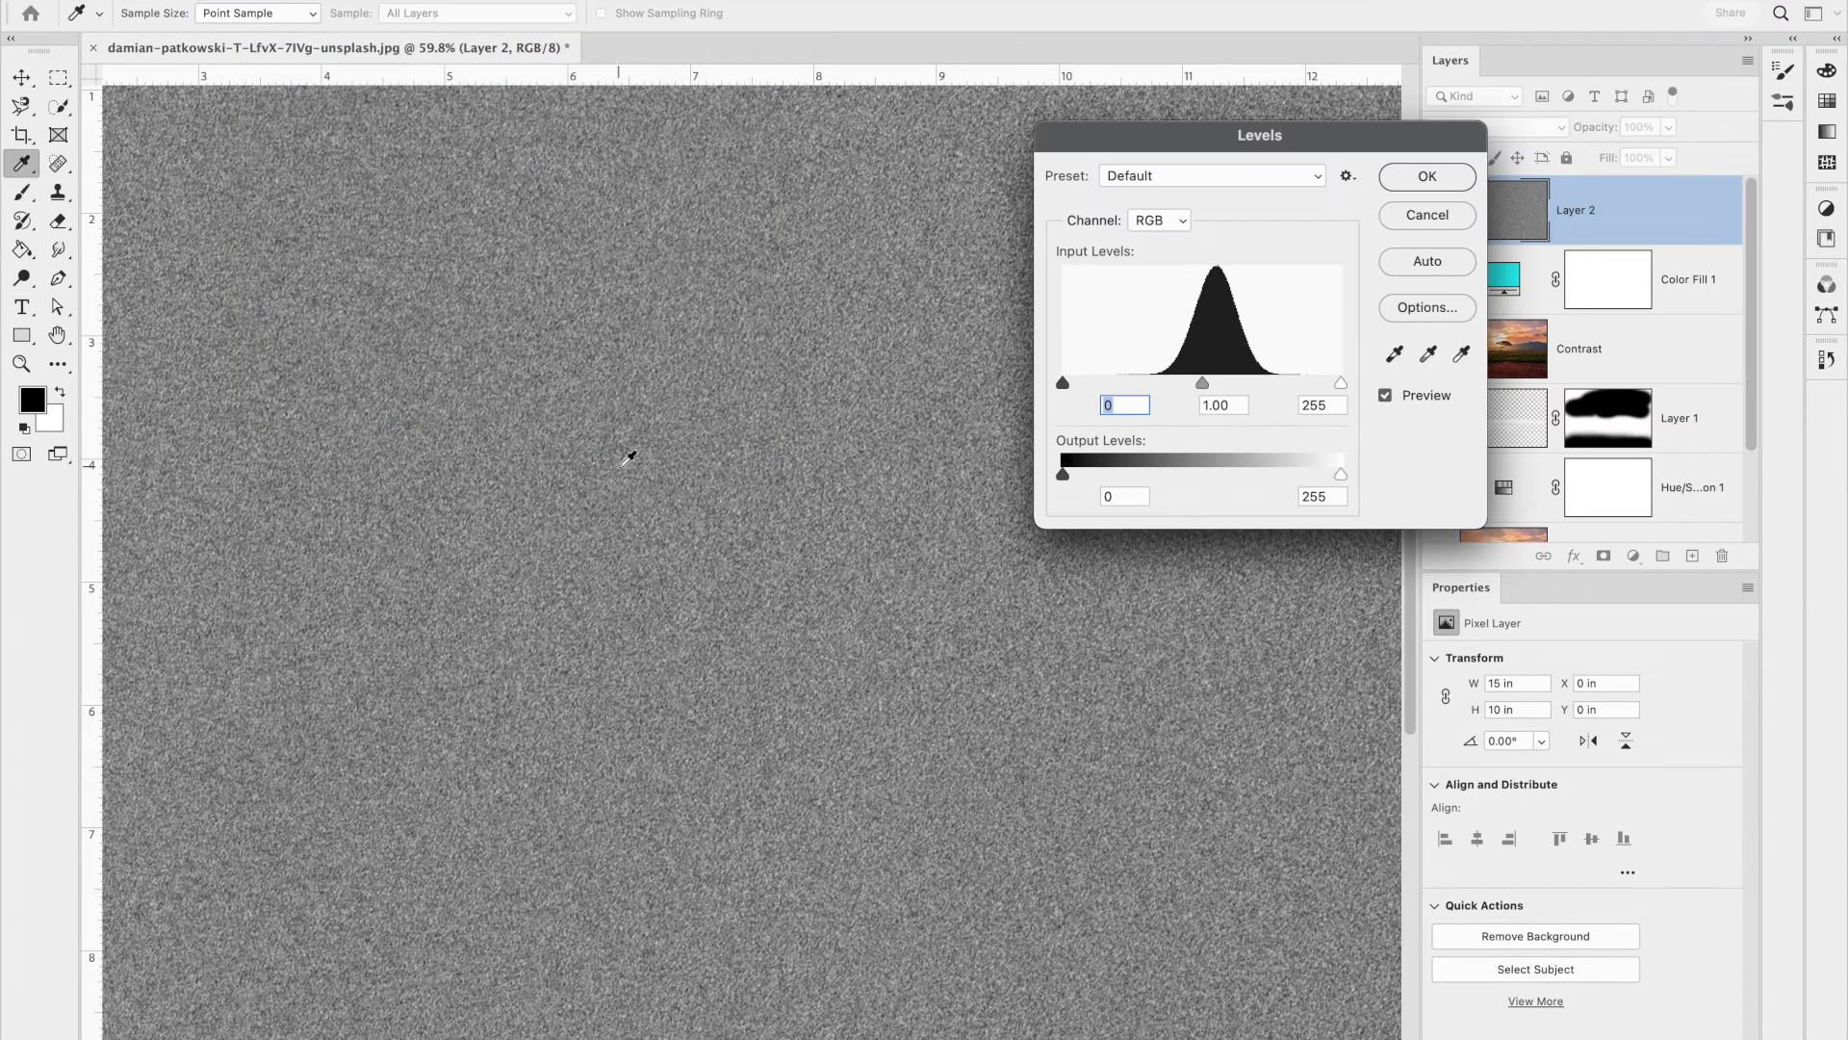
pyautogui.moveTo(1063, 385); pyautogui.dragTo(1146, 394)
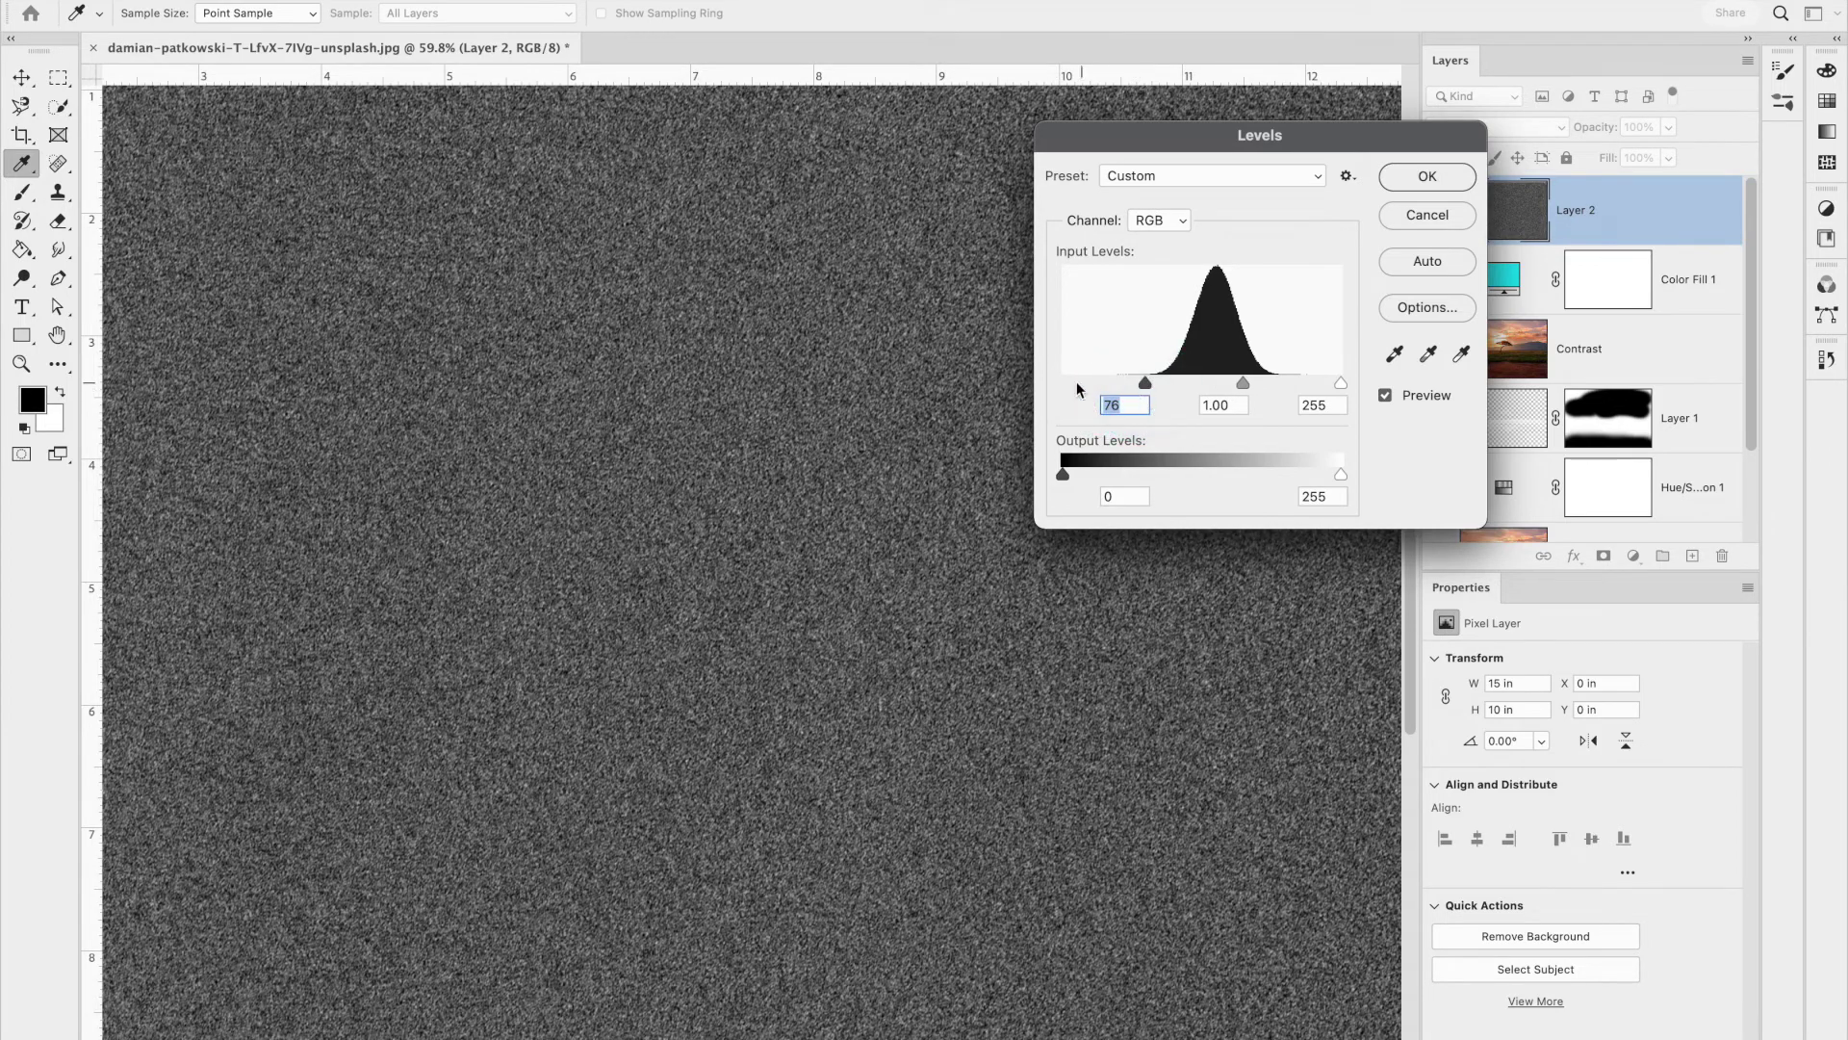
pyautogui.moveTo(1144, 385); pyautogui.dragTo(1259, 395)
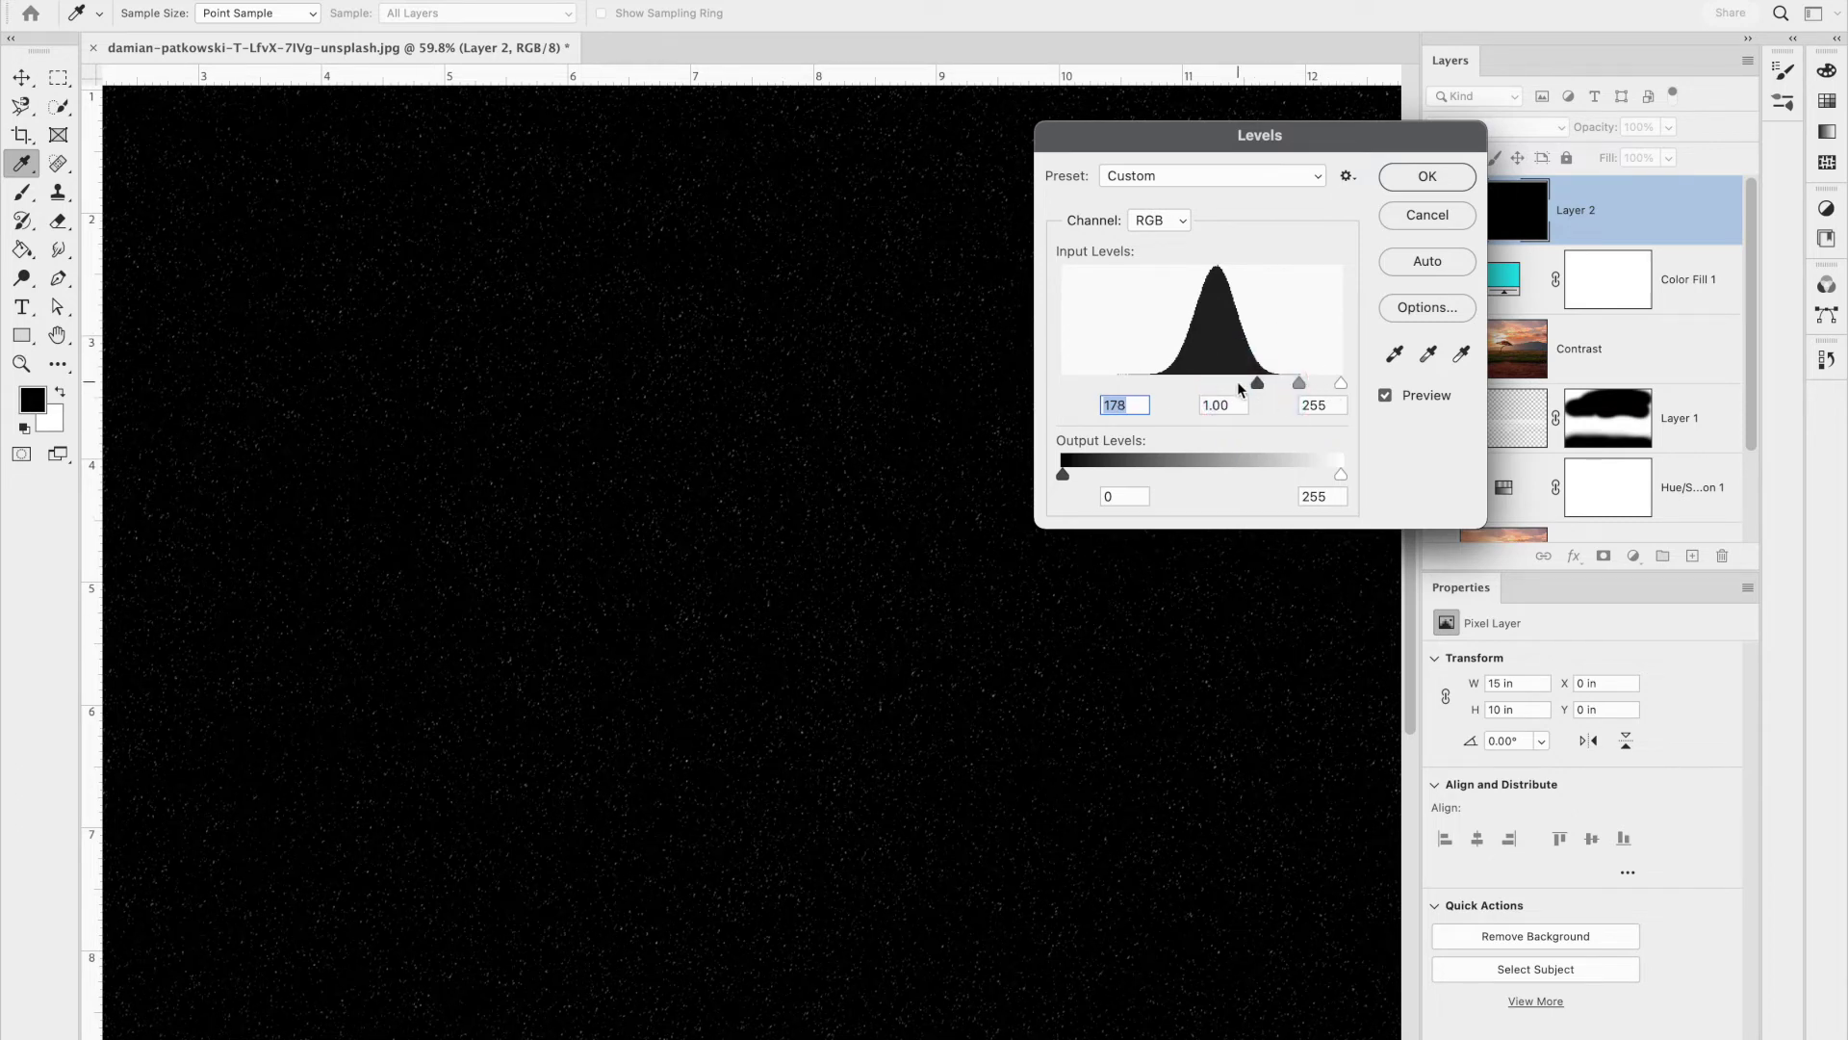
pyautogui.moveTo(1255, 392); pyautogui.dragTo(1261, 387)
pyautogui.click(1428, 183)
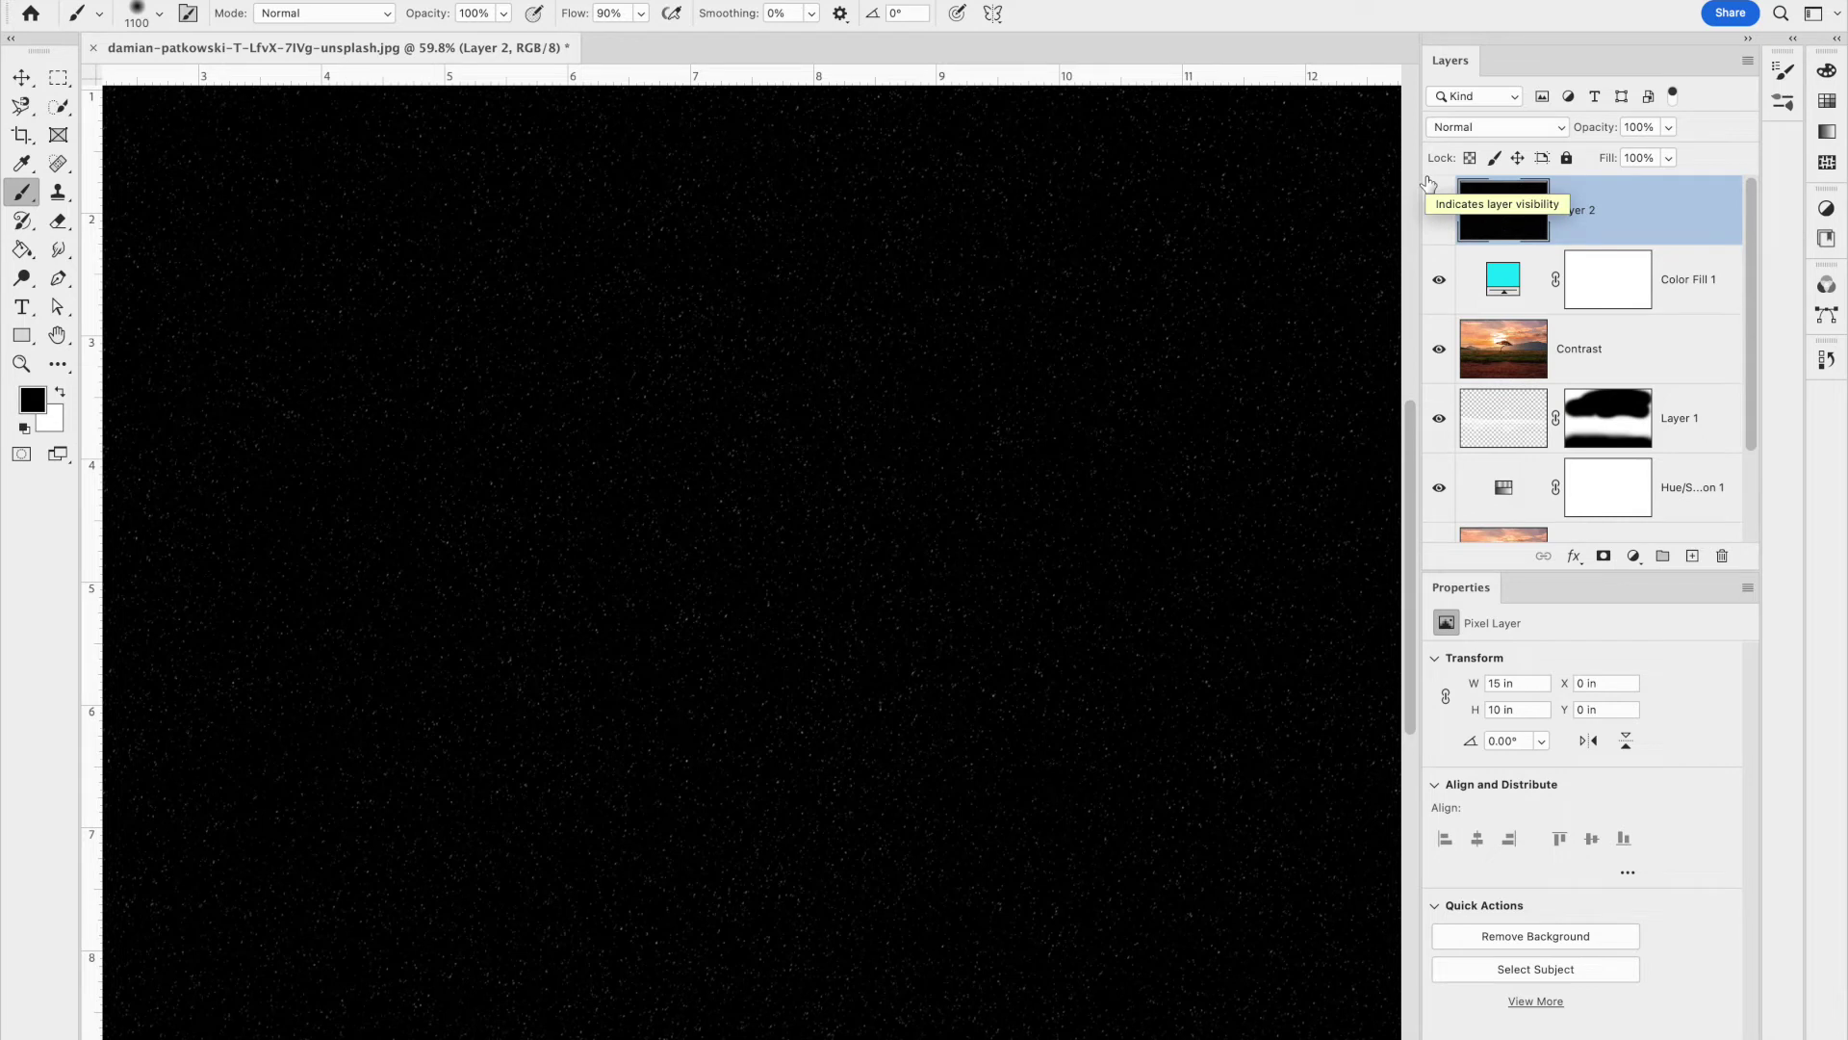
# Scale Layer 2 up proportionally from its center to about 146.55% so the specks get larger
pyautogui.press('super+0')
pyautogui.press('super+minus')
pyautogui.press('super+minus')
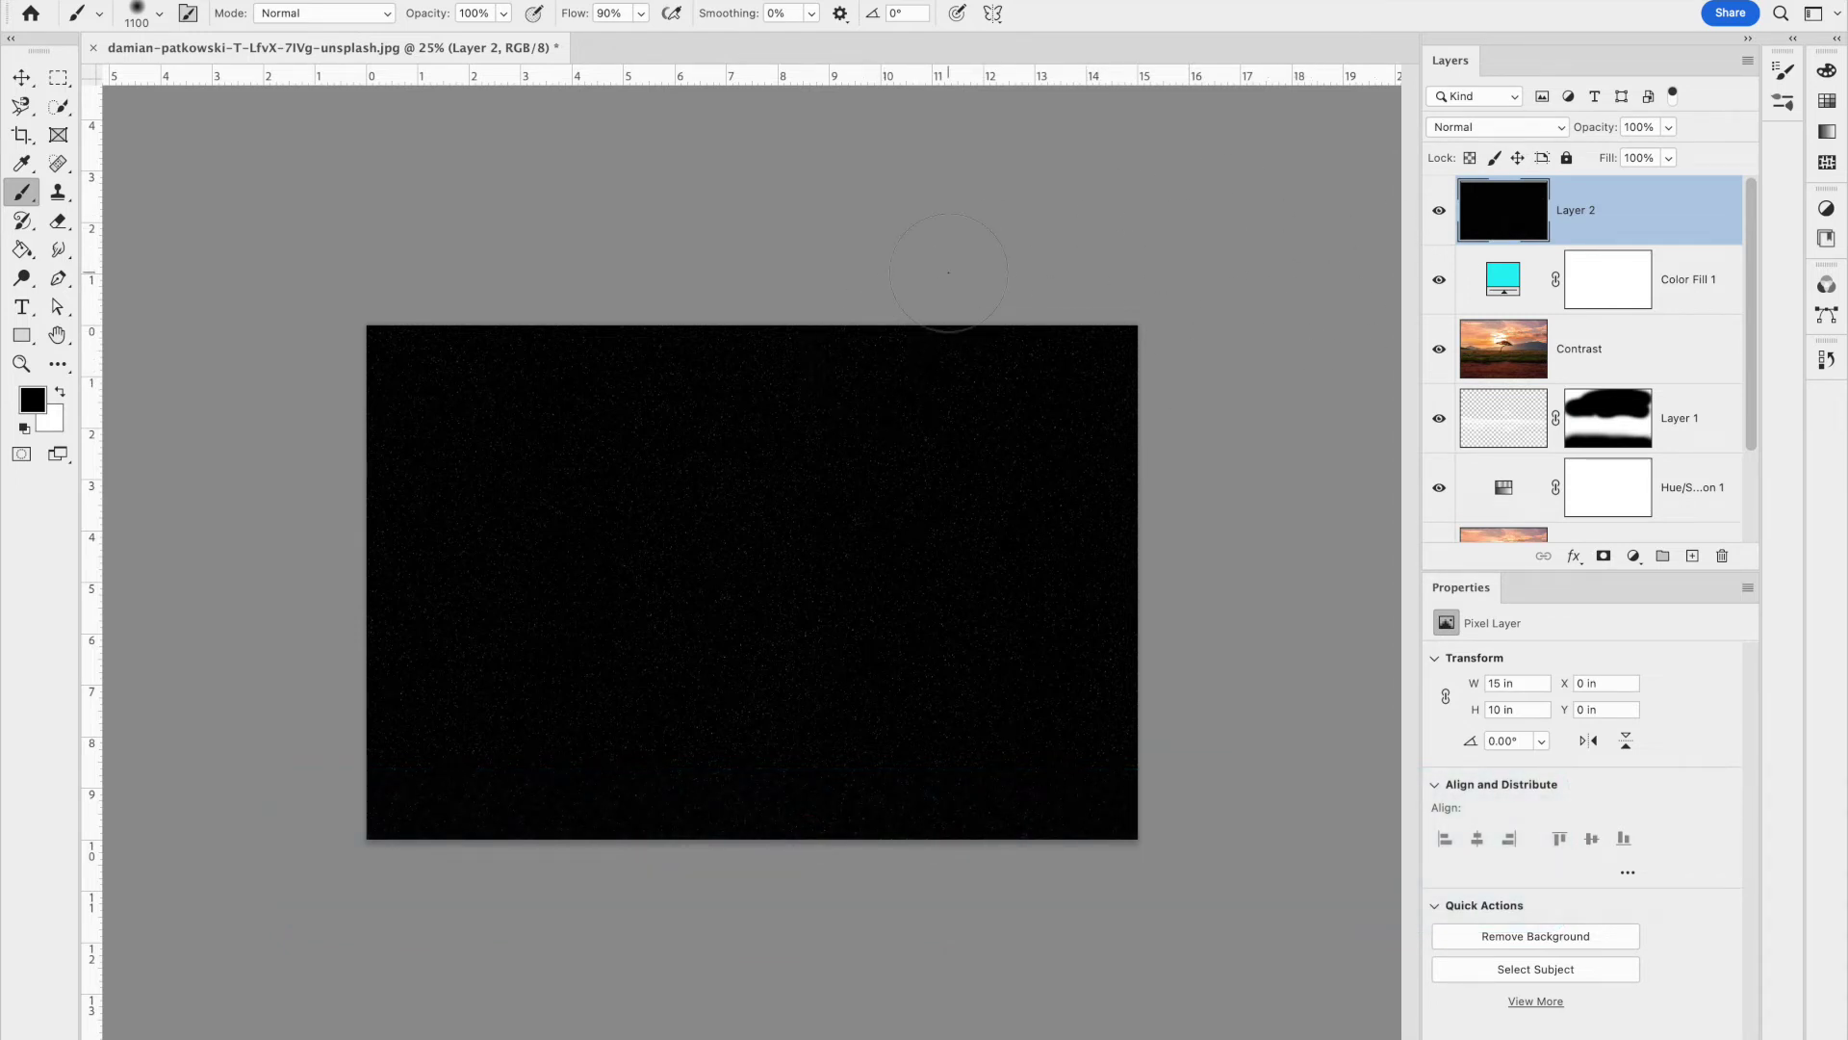
pyautogui.press('super+t')
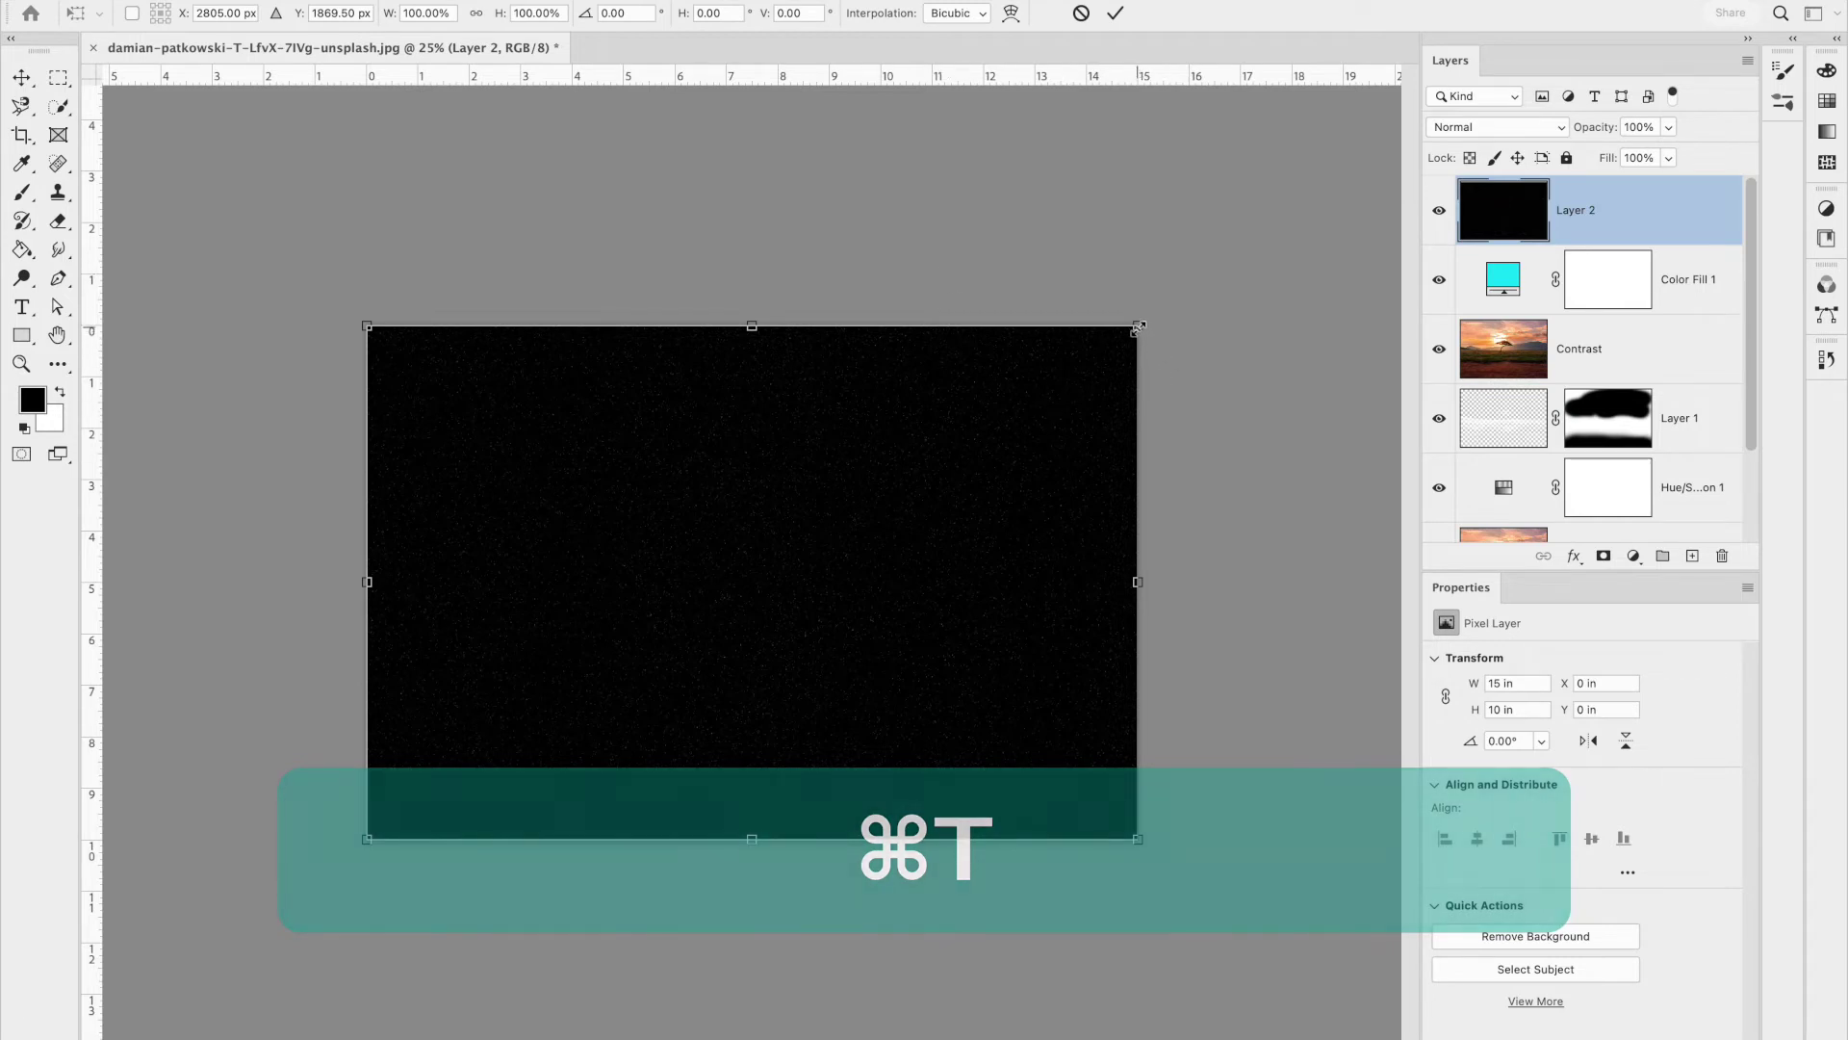
pyautogui.moveTo(1138, 327); pyautogui.dragTo(1315, 204)
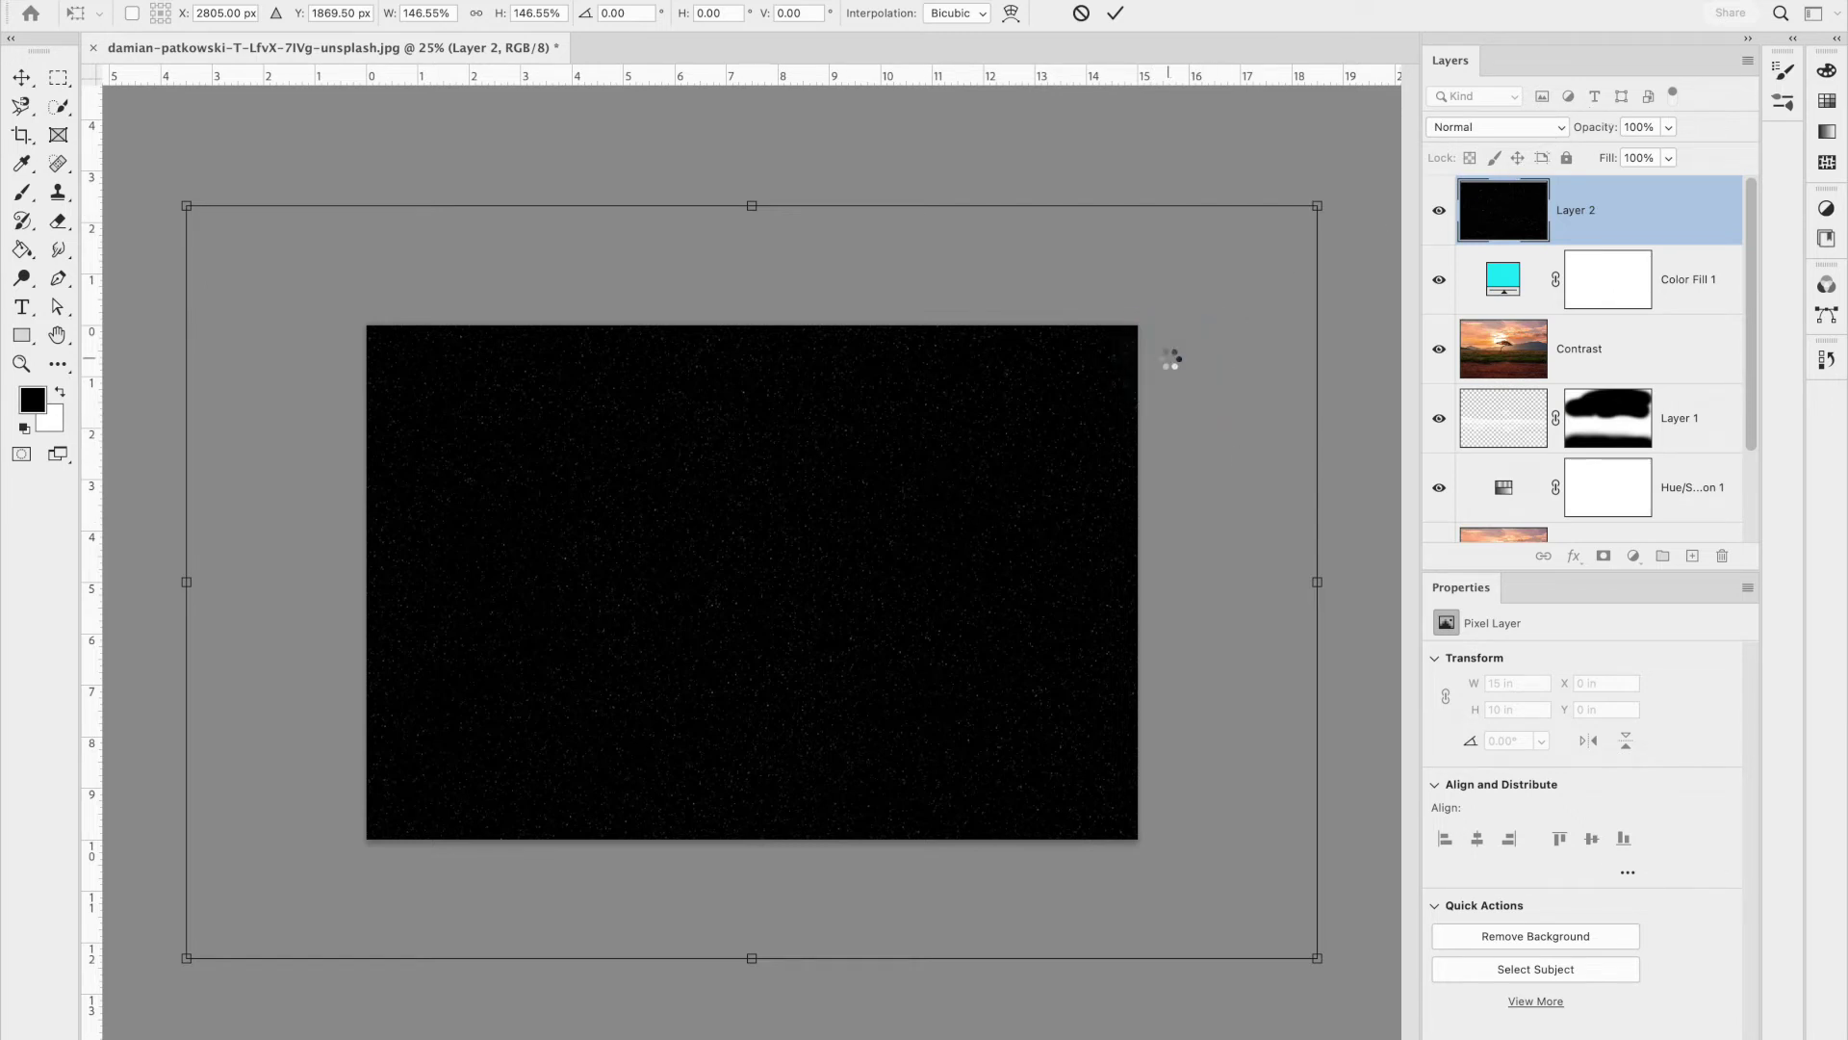
pyautogui.press('Return')
pyautogui.press('b')
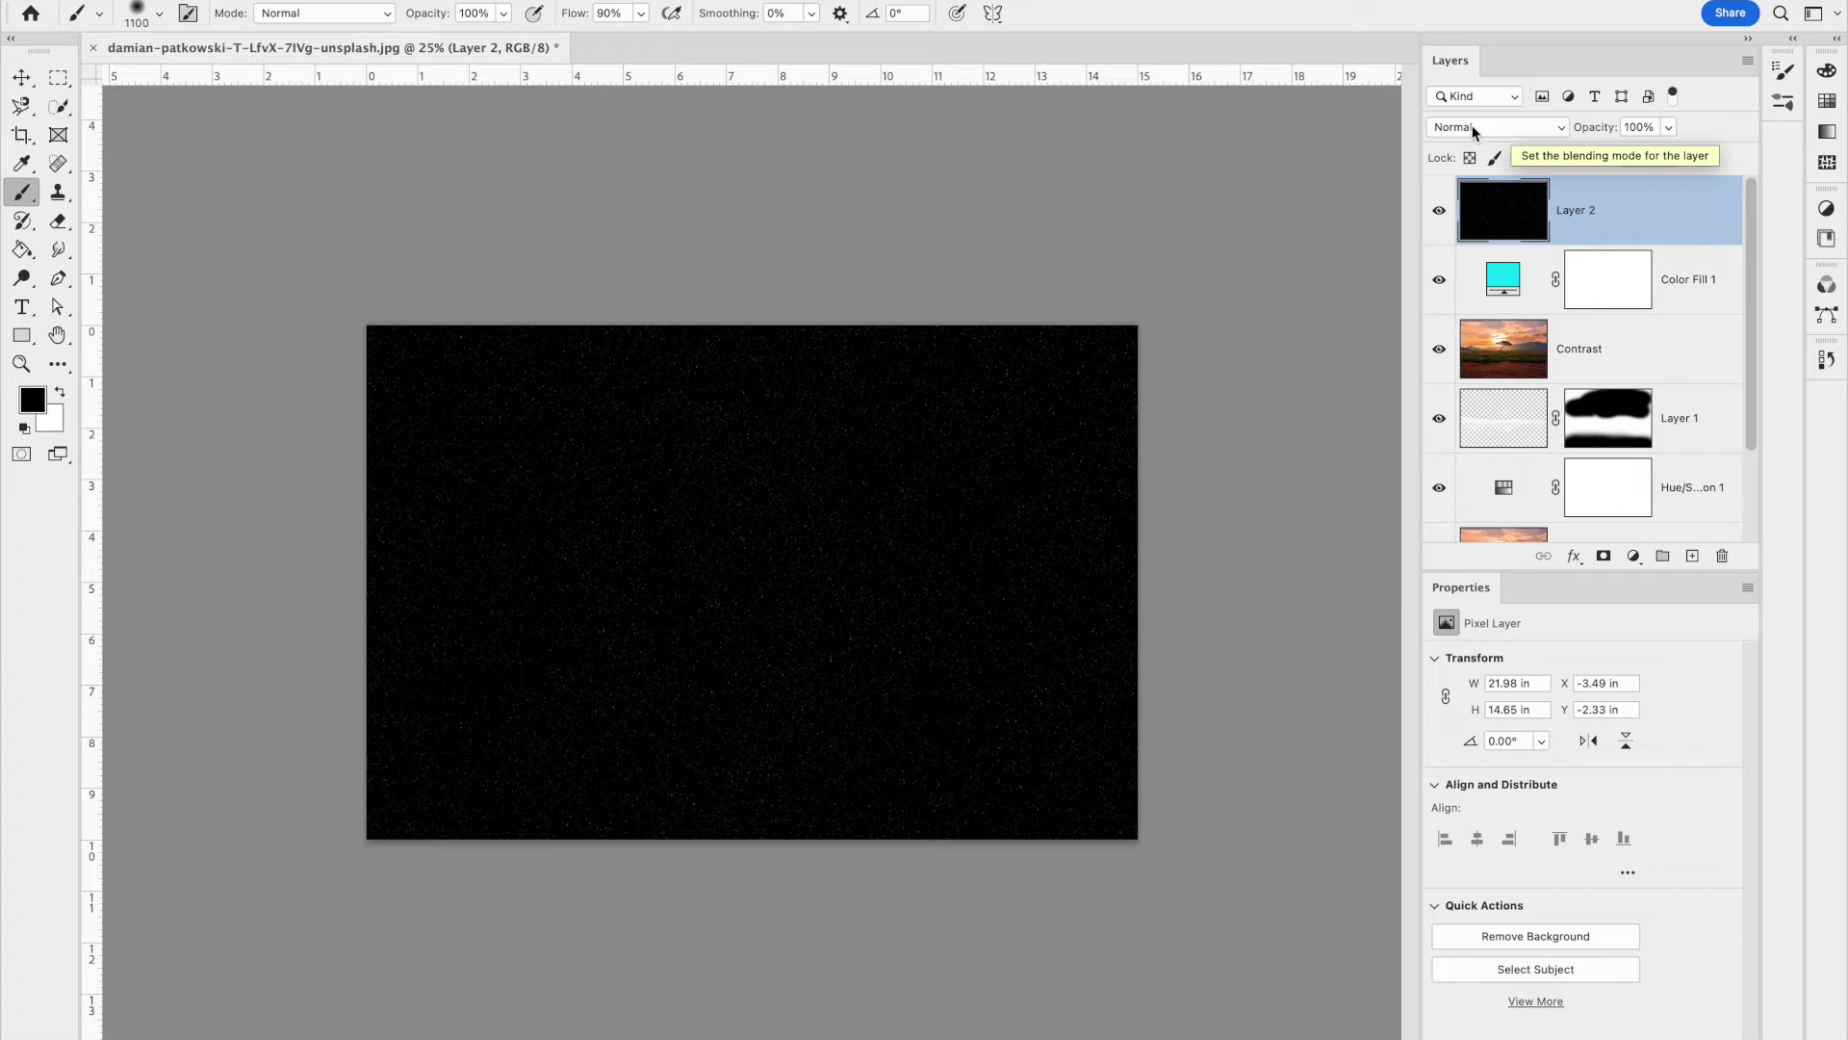
# Set Layer 2's blending mode to Screen and inspect the snow over the landscape up close
pyautogui.click(1475, 128)
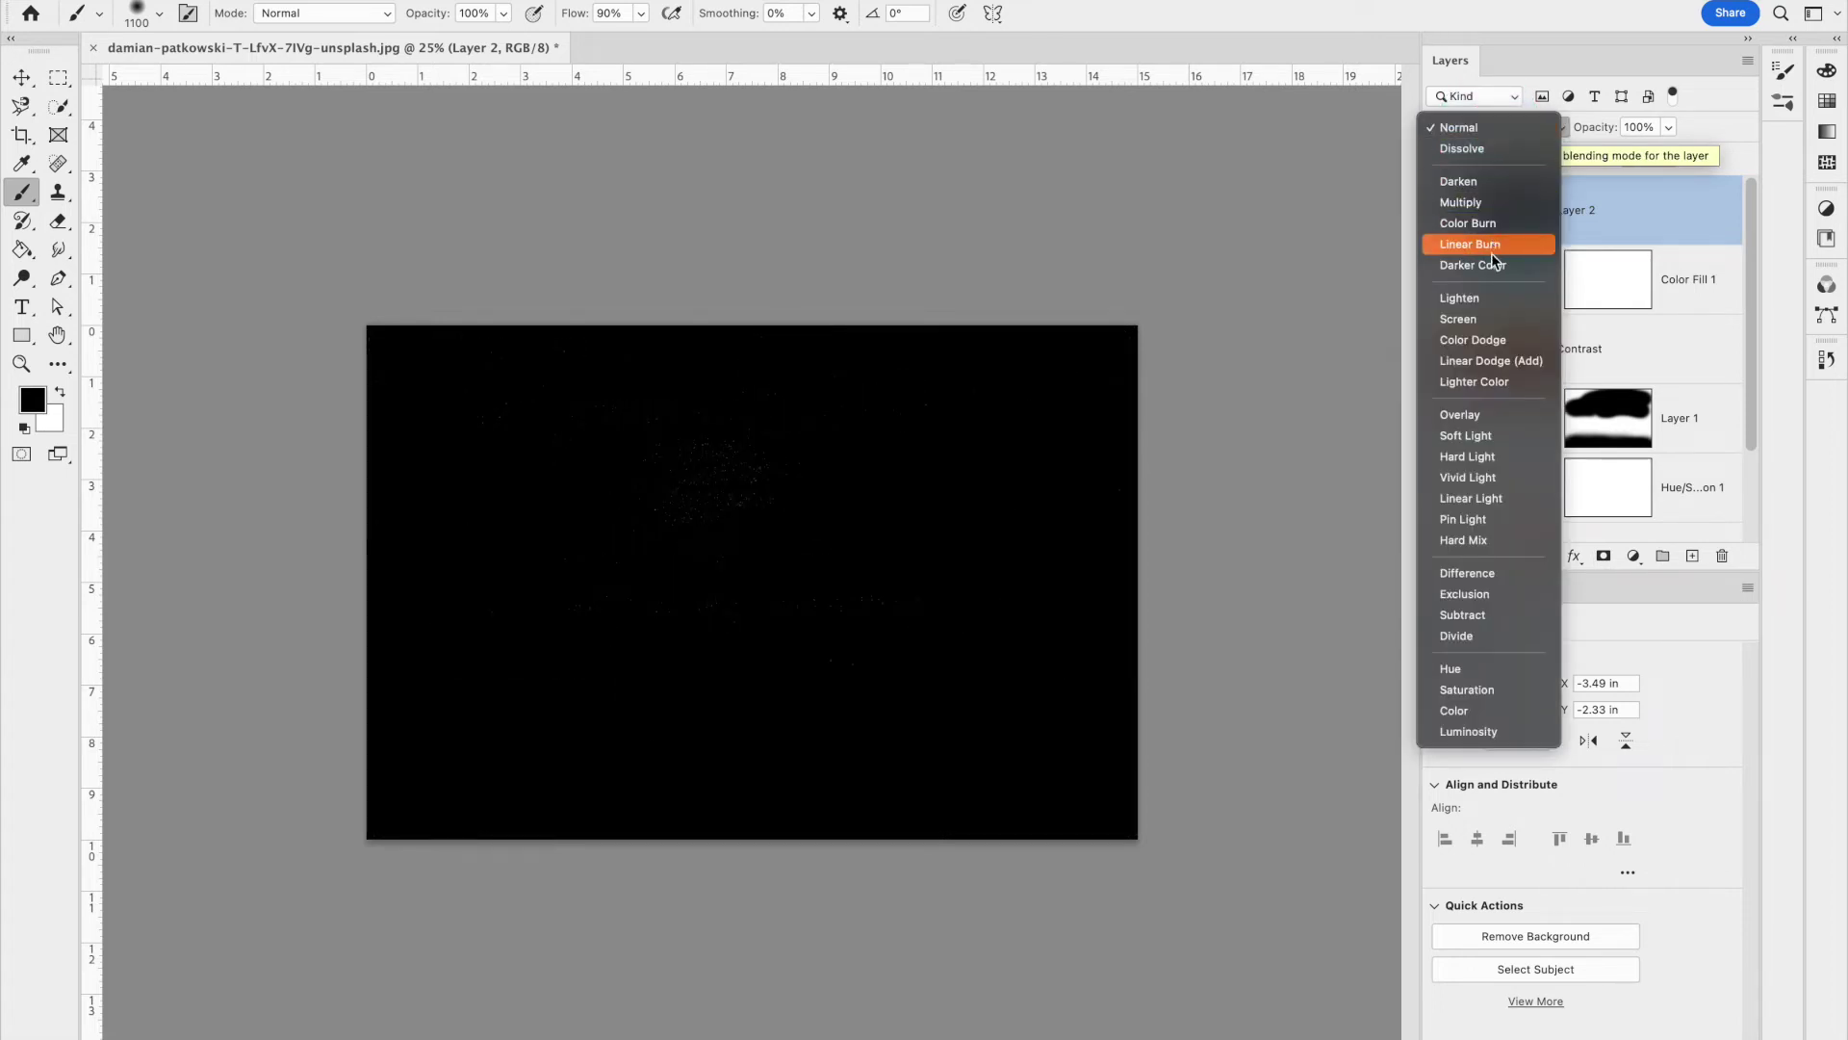
pyautogui.click(1488, 318)
pyautogui.scroll(3, 810, 587)
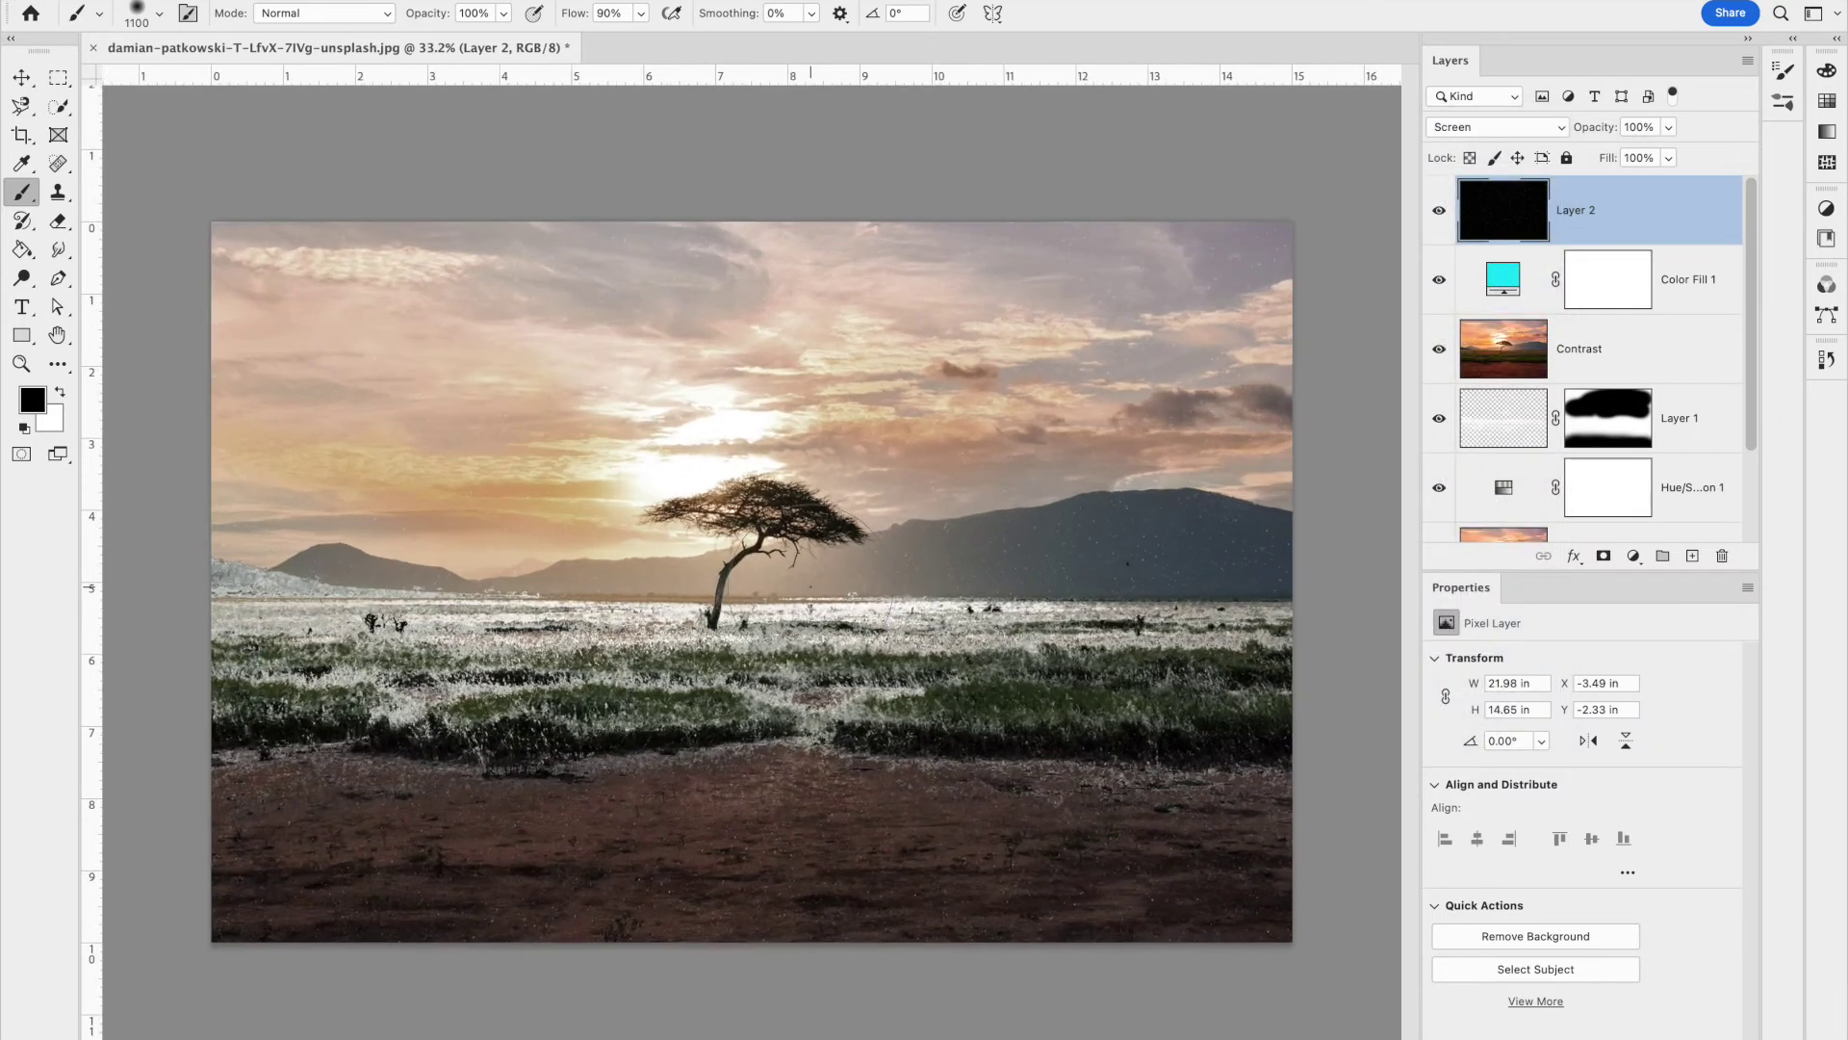
pyautogui.scroll(3, 811, 583)
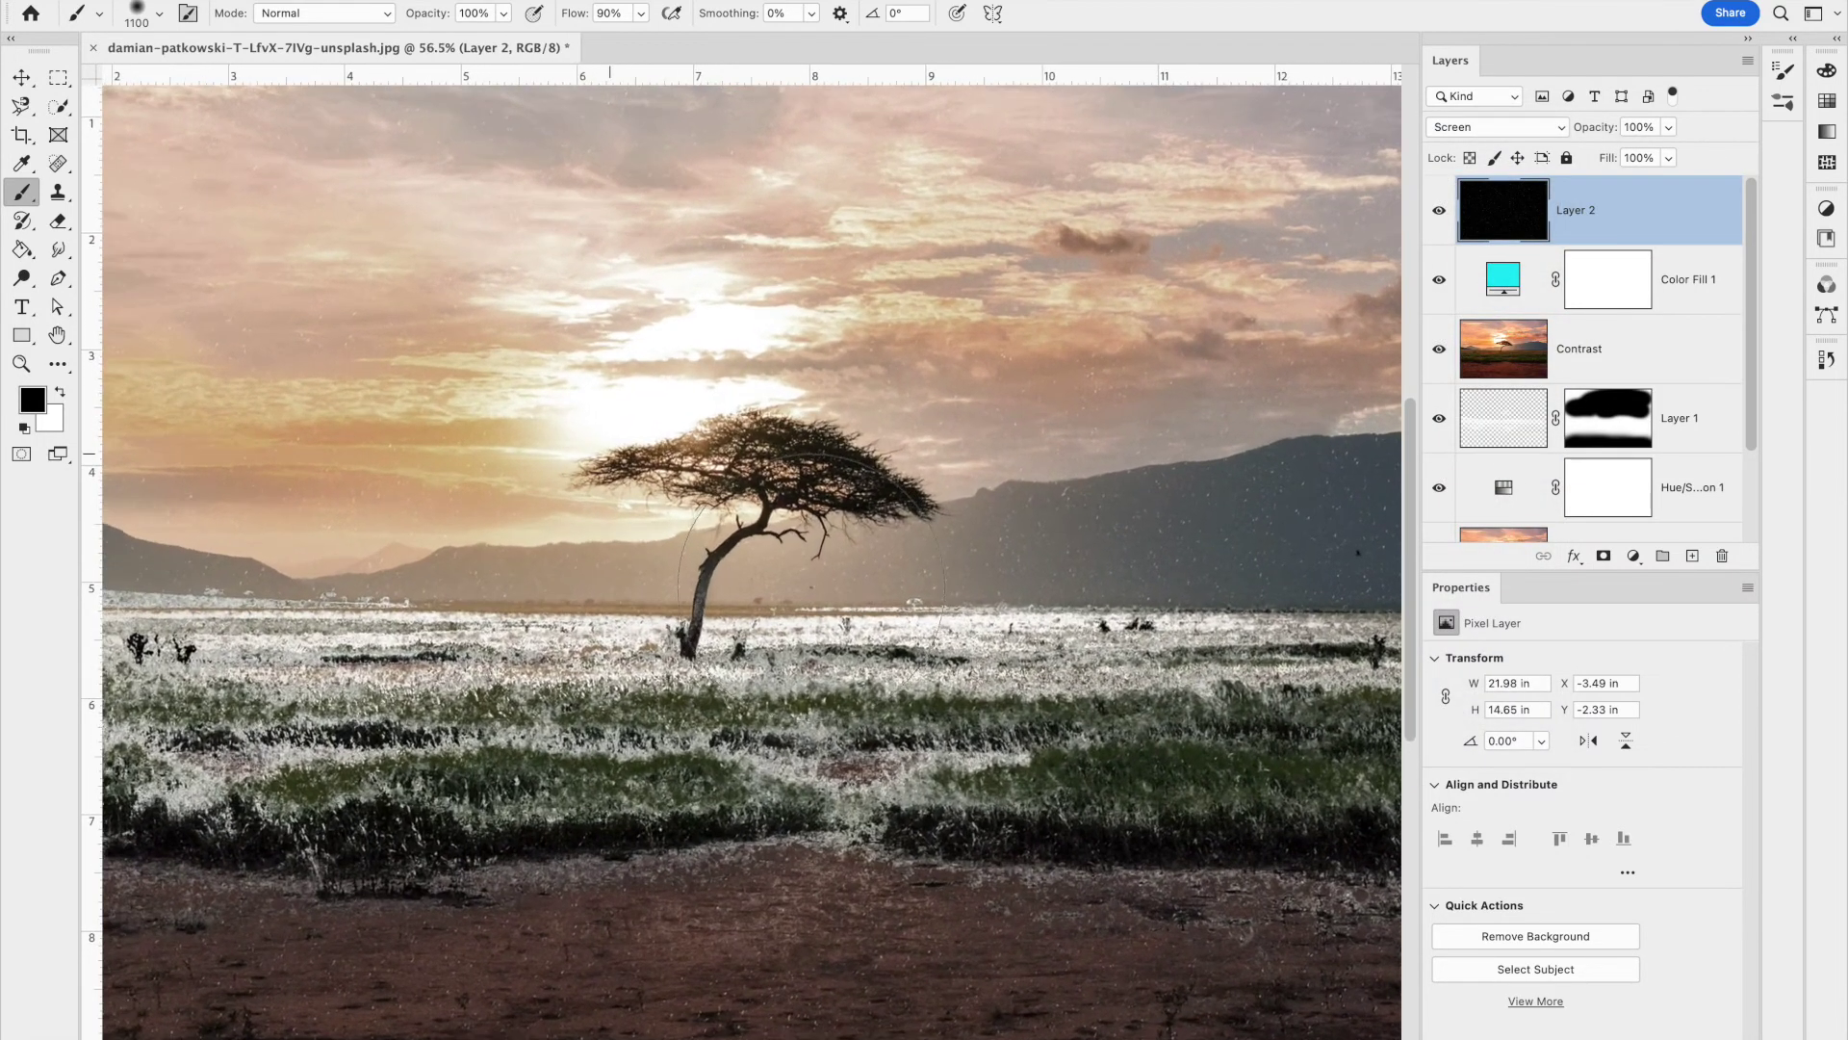
pyautogui.scroll(1, 810, 583)
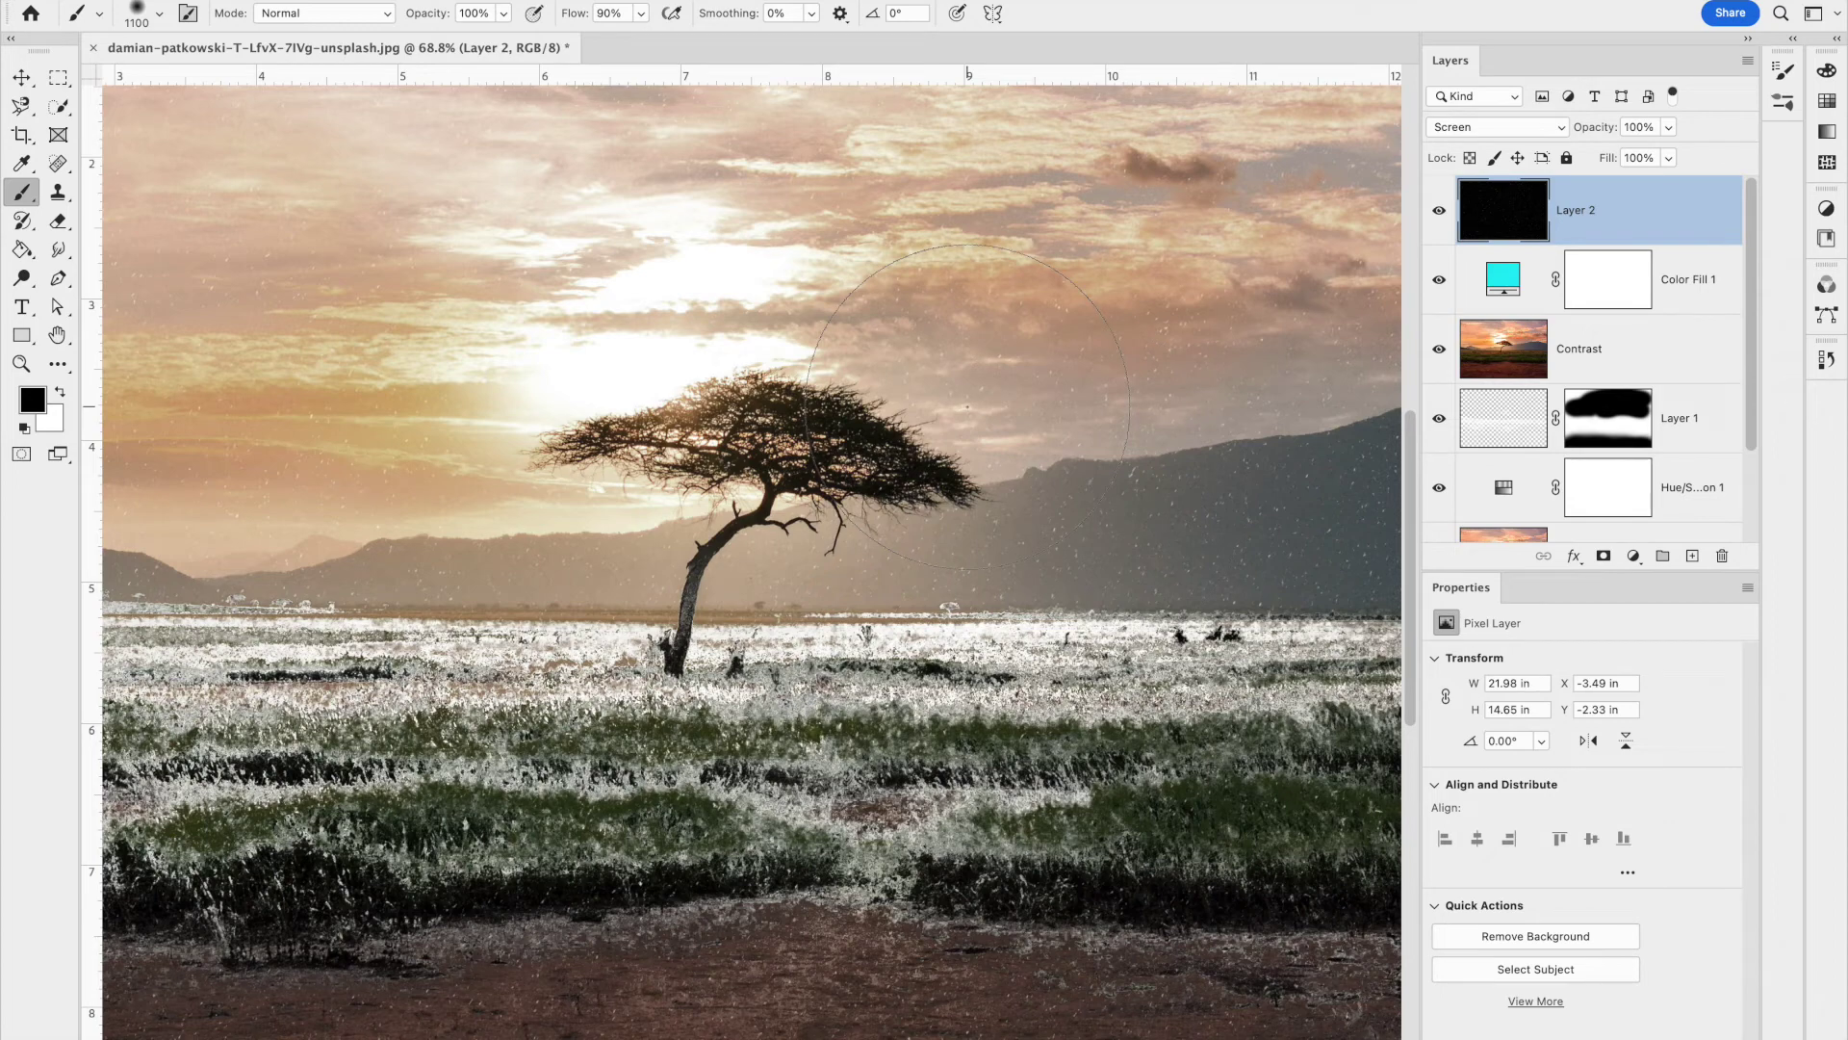
pyautogui.scroll(-5, 968, 406)
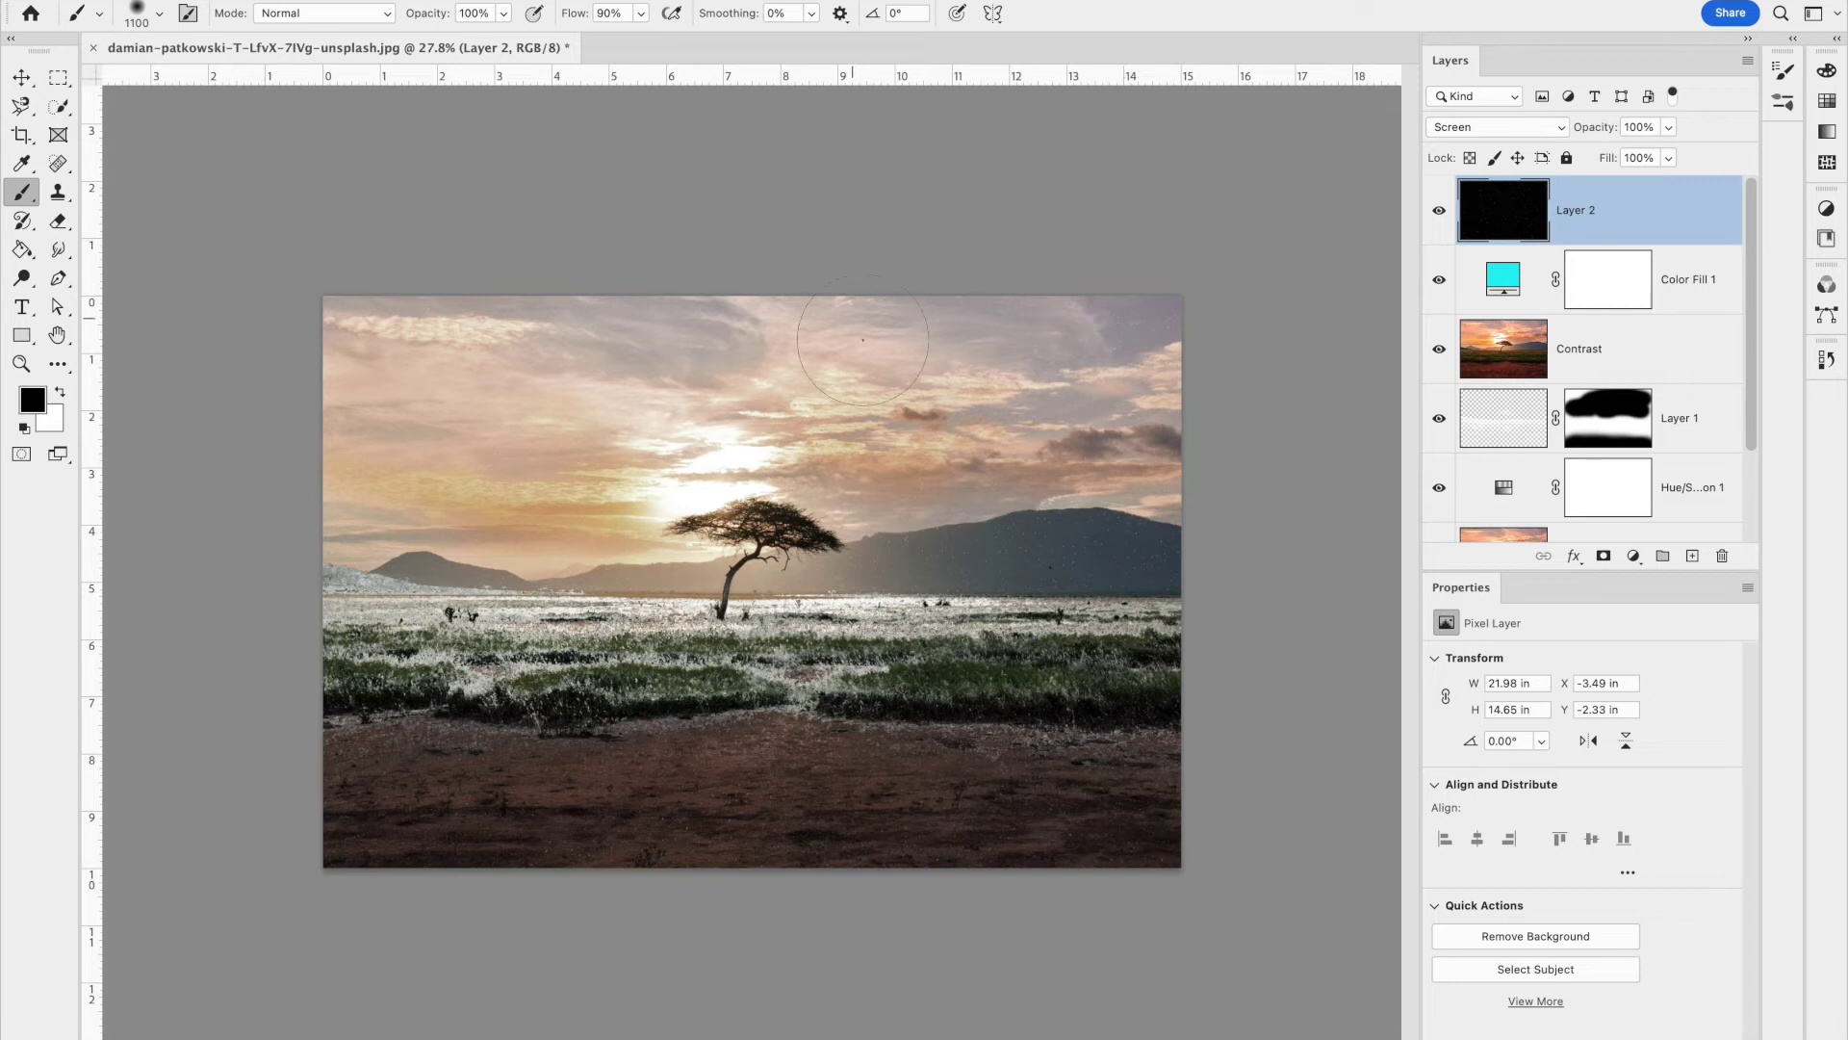
# Create a new layer above Layer 2 and fill it with the default white background color
pyautogui.click(1693, 557)
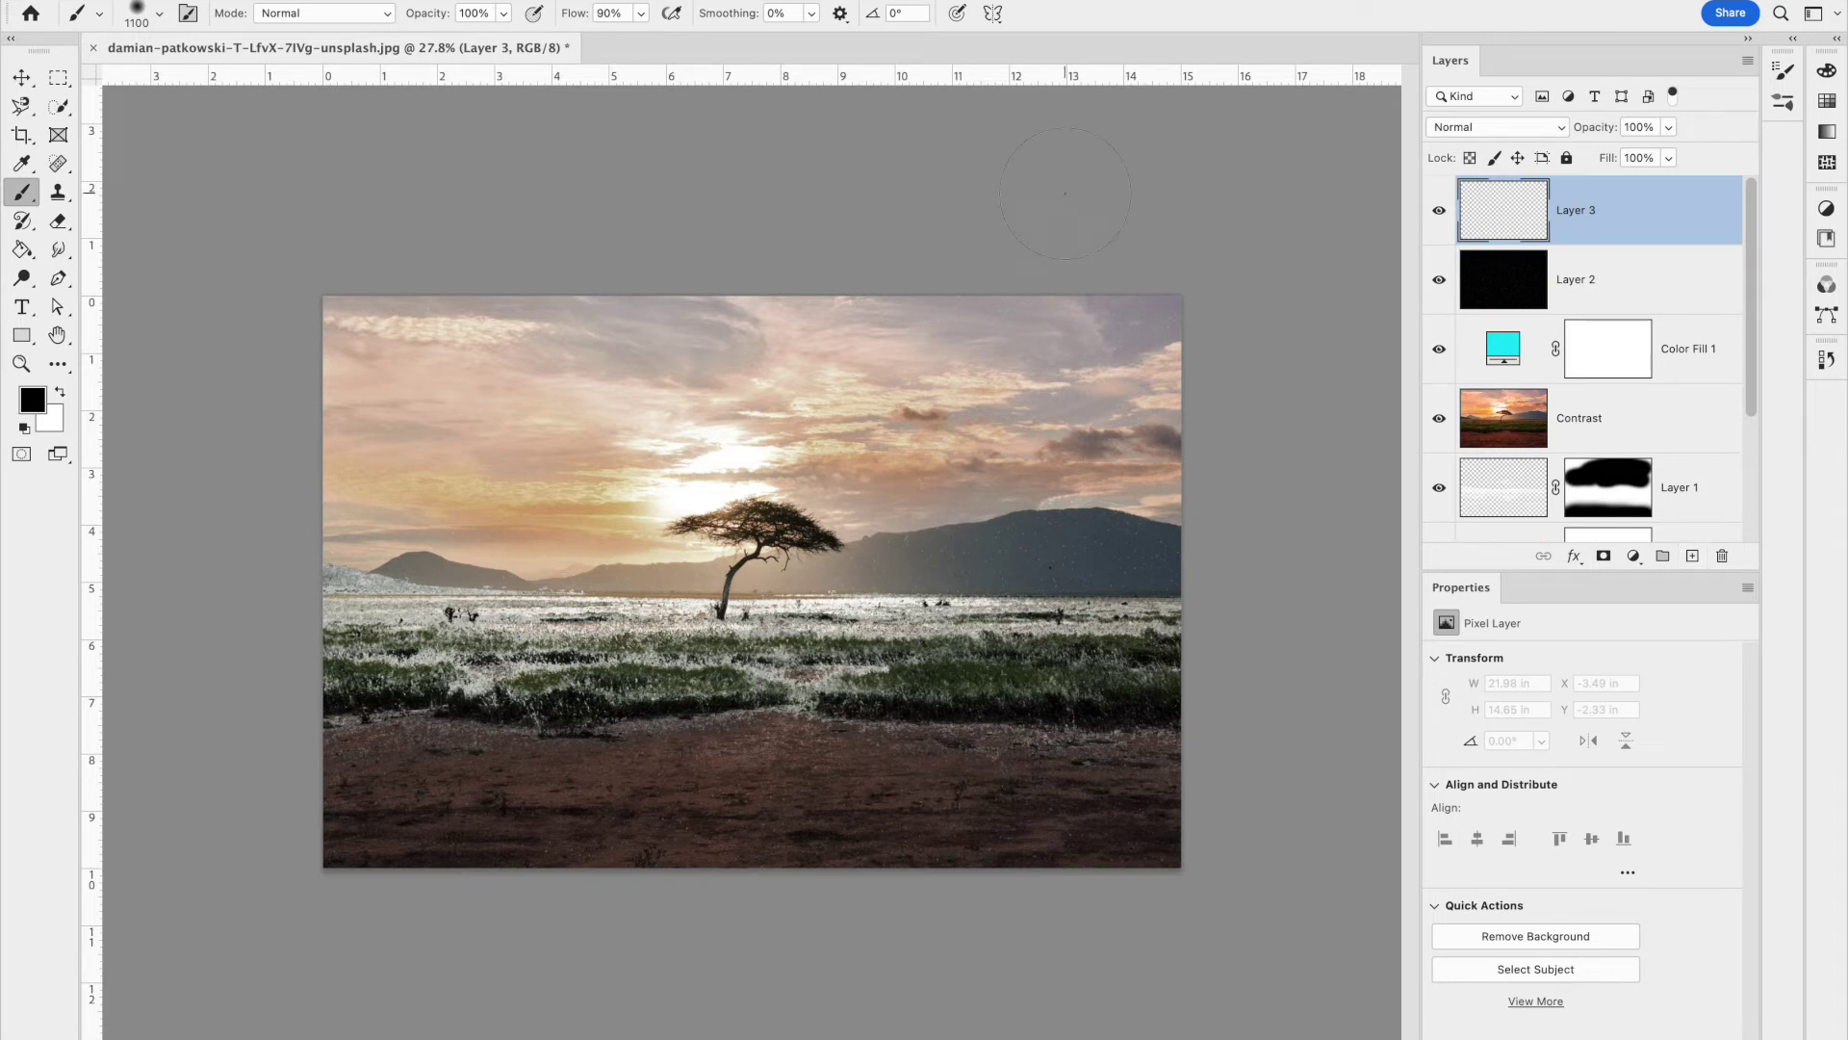
pyautogui.press('d')
pyautogui.press('super+BackSpace')
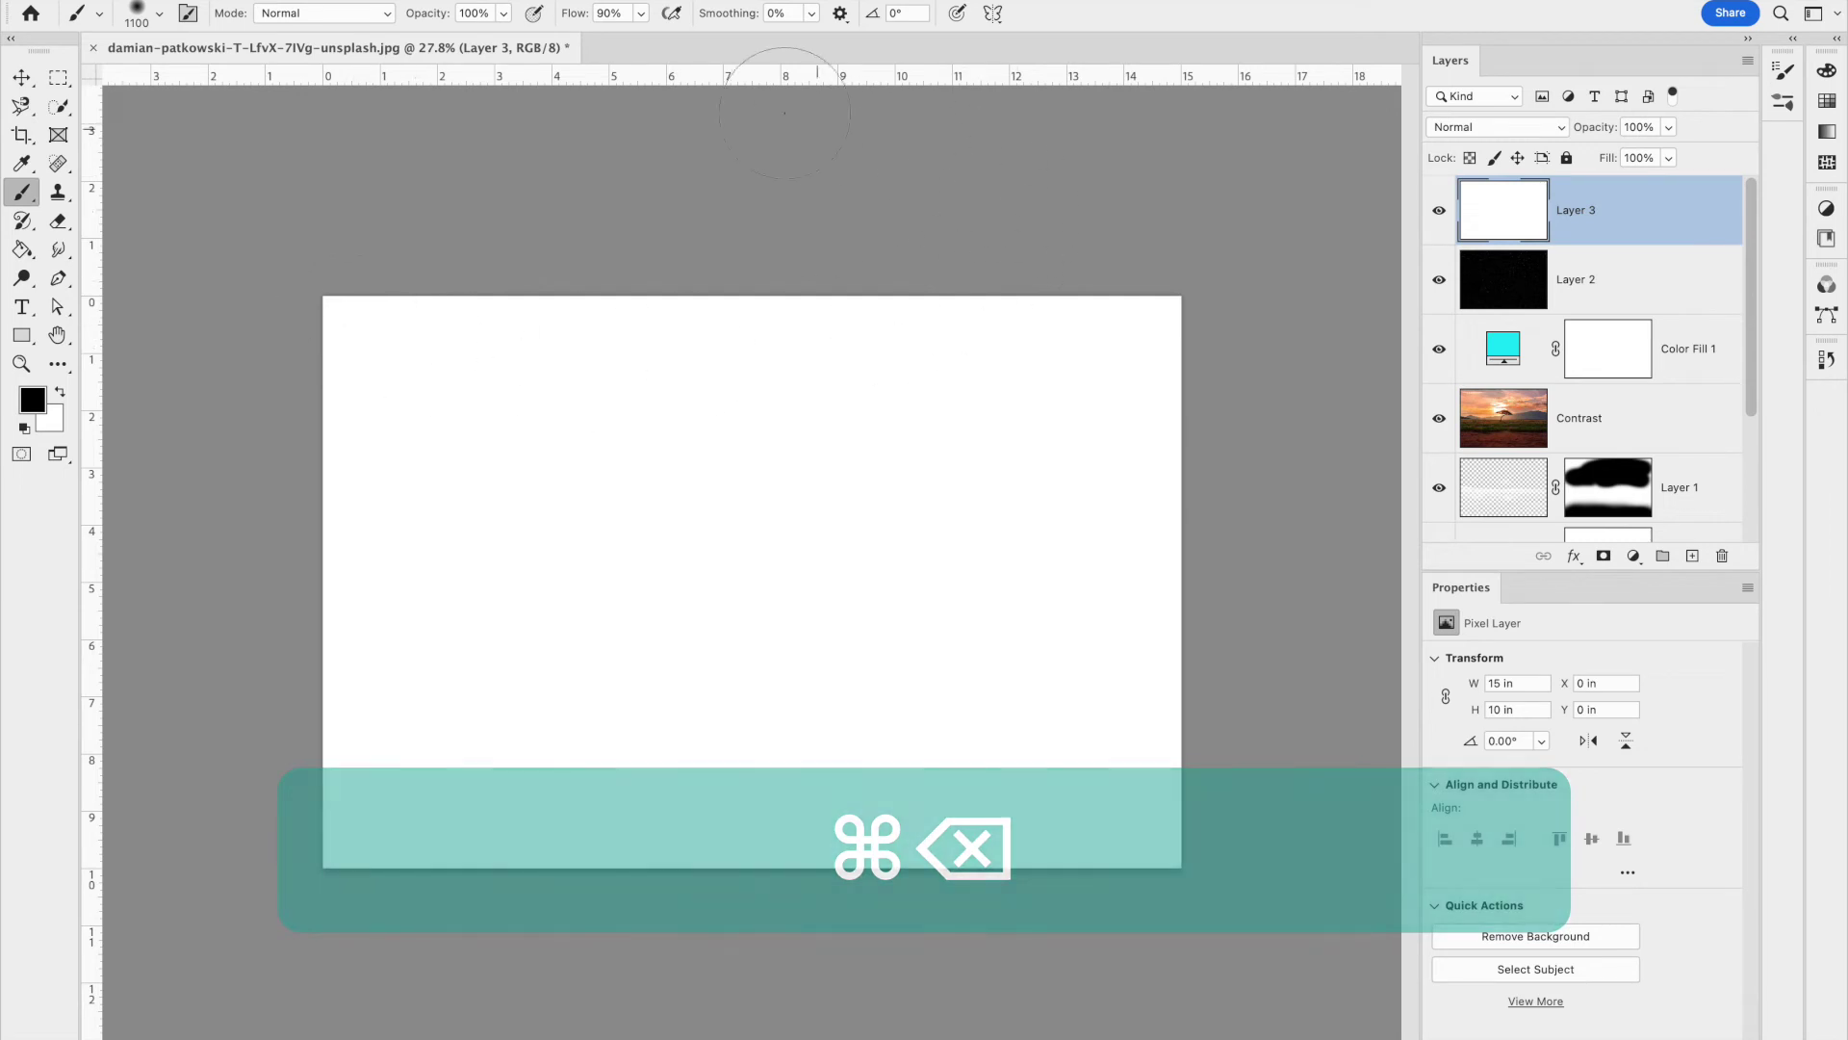
# Apply the Add Noise filter to Layer 3 at 400% with Gaussian distribution and Monochromatic enabled
pyautogui.click(510, 2)
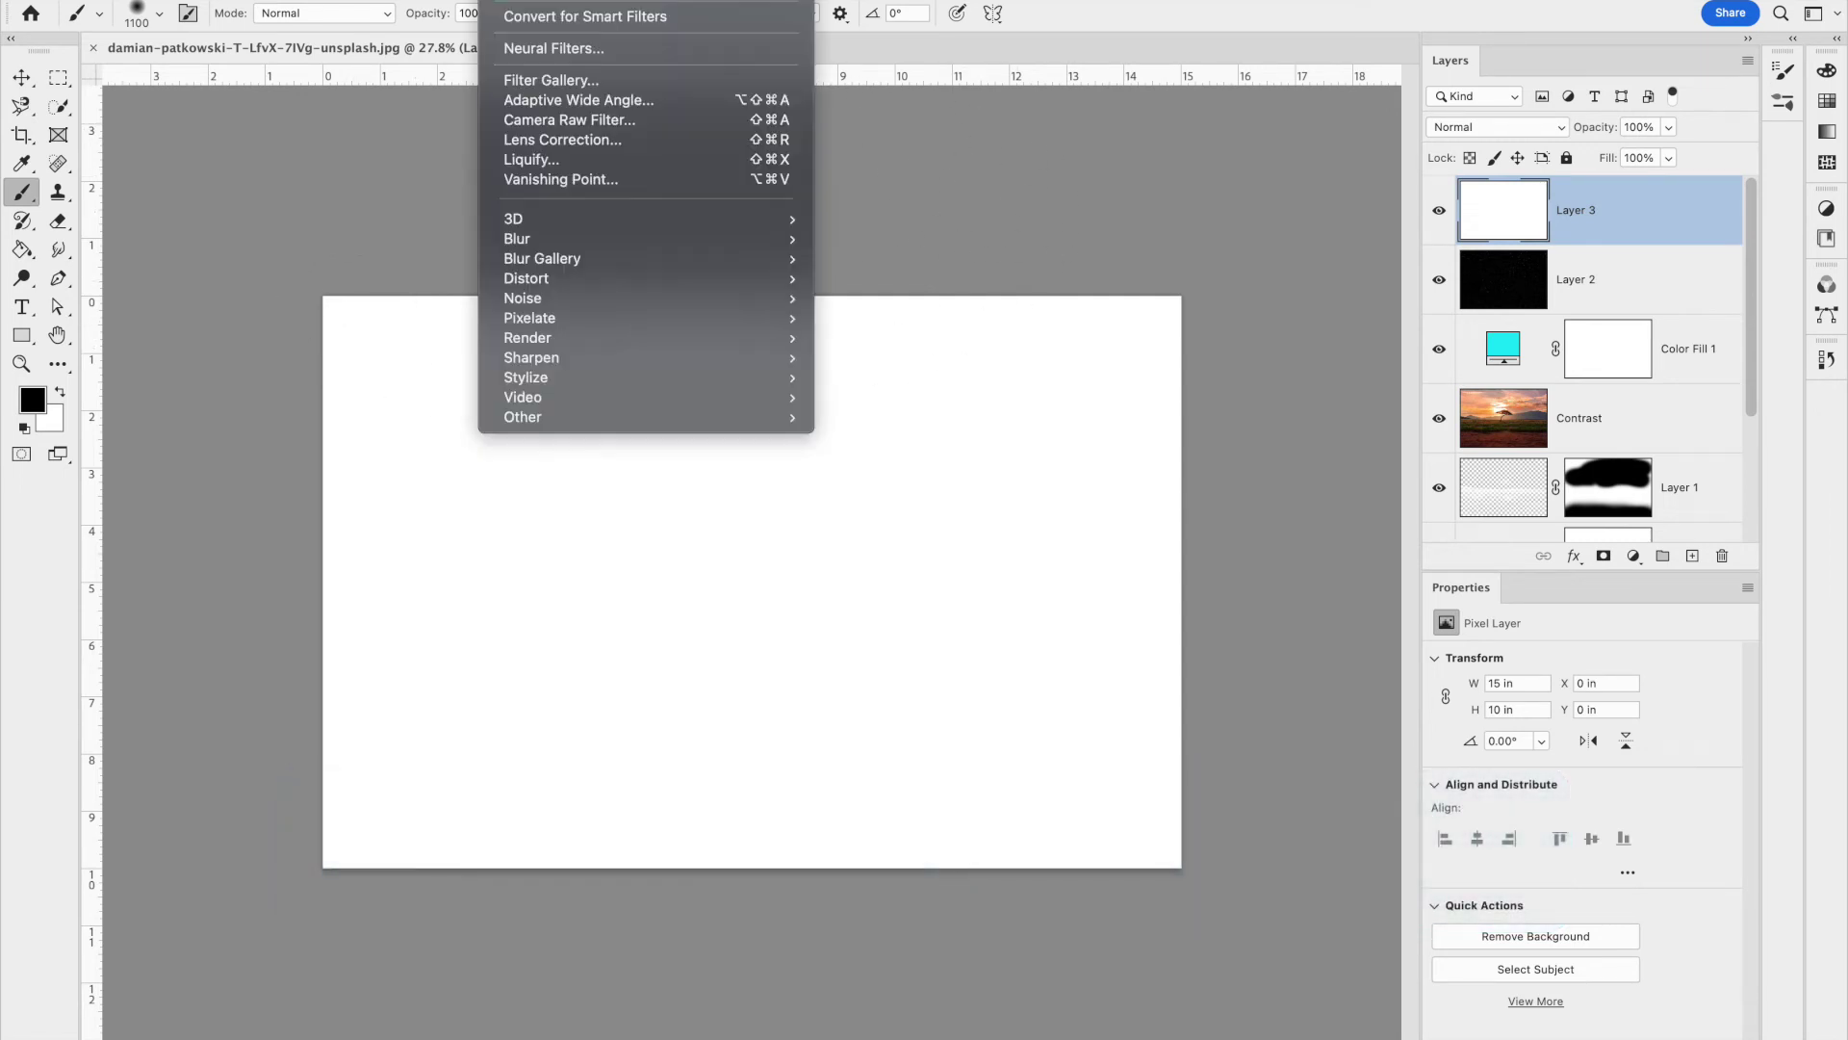
pyautogui.moveTo(557, 301)
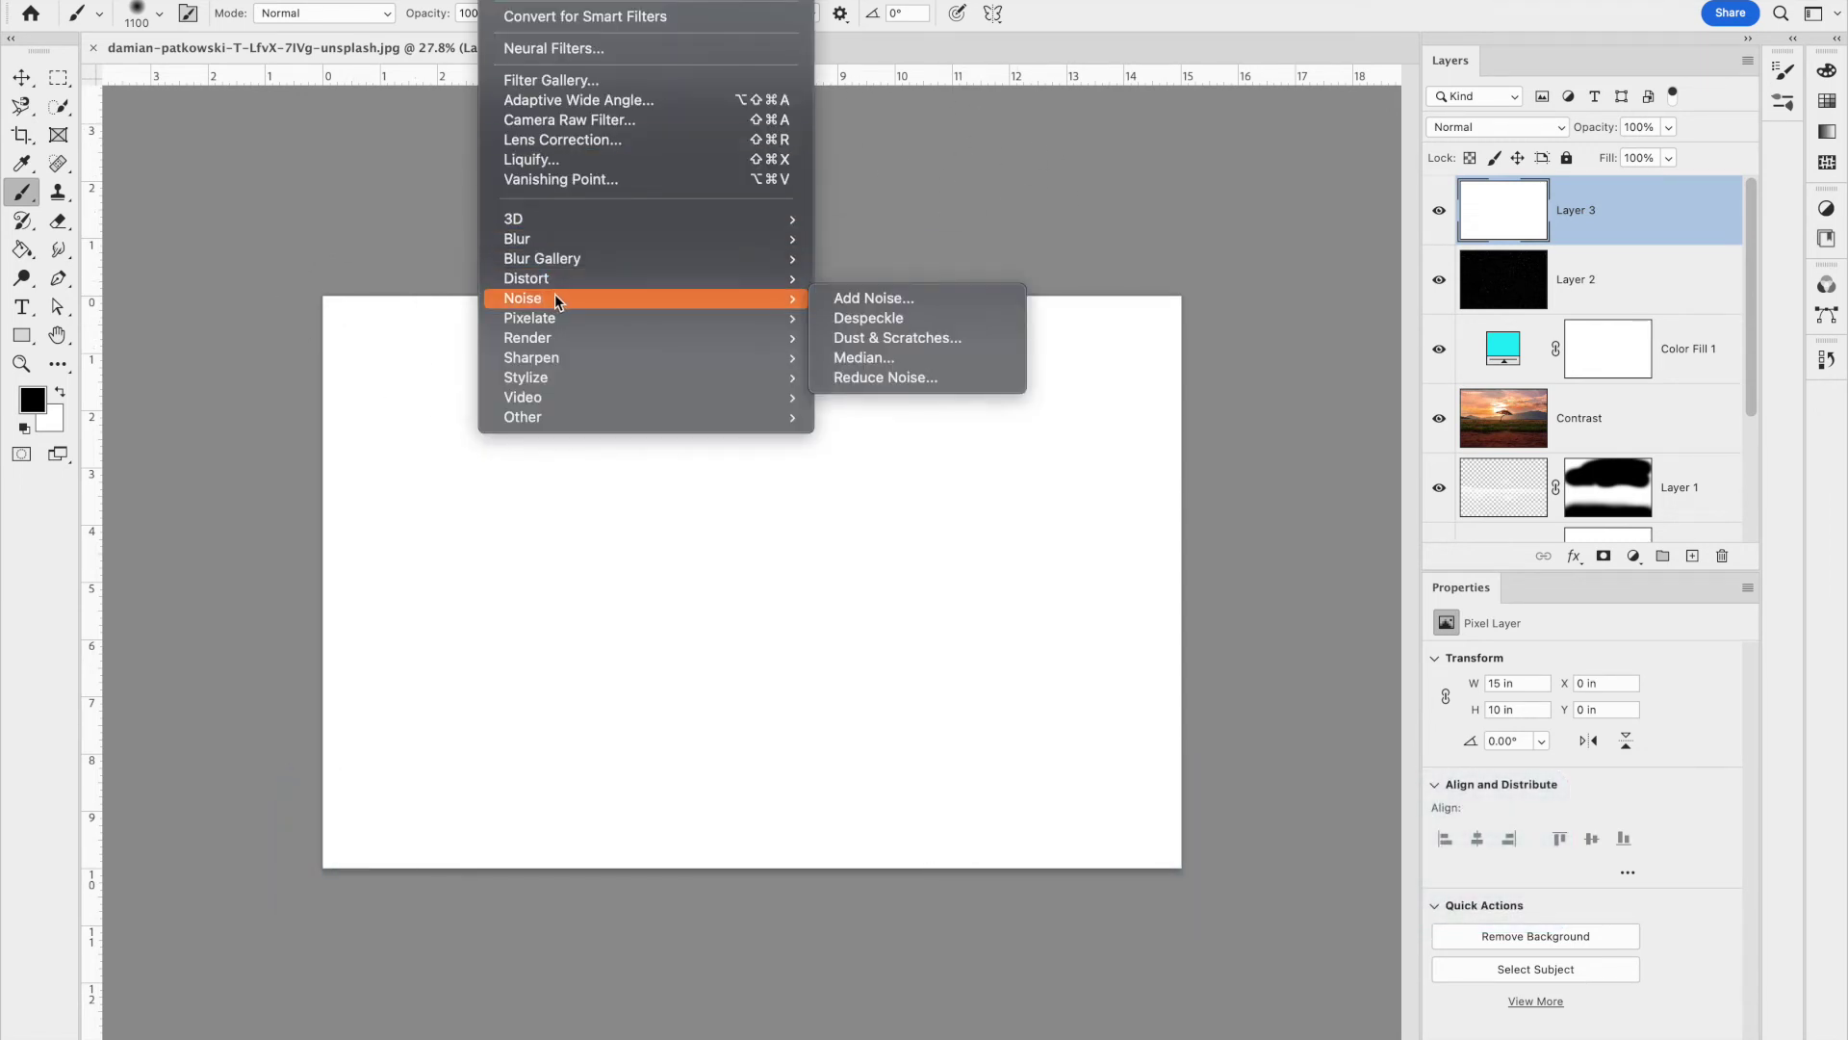
pyautogui.click(876, 298)
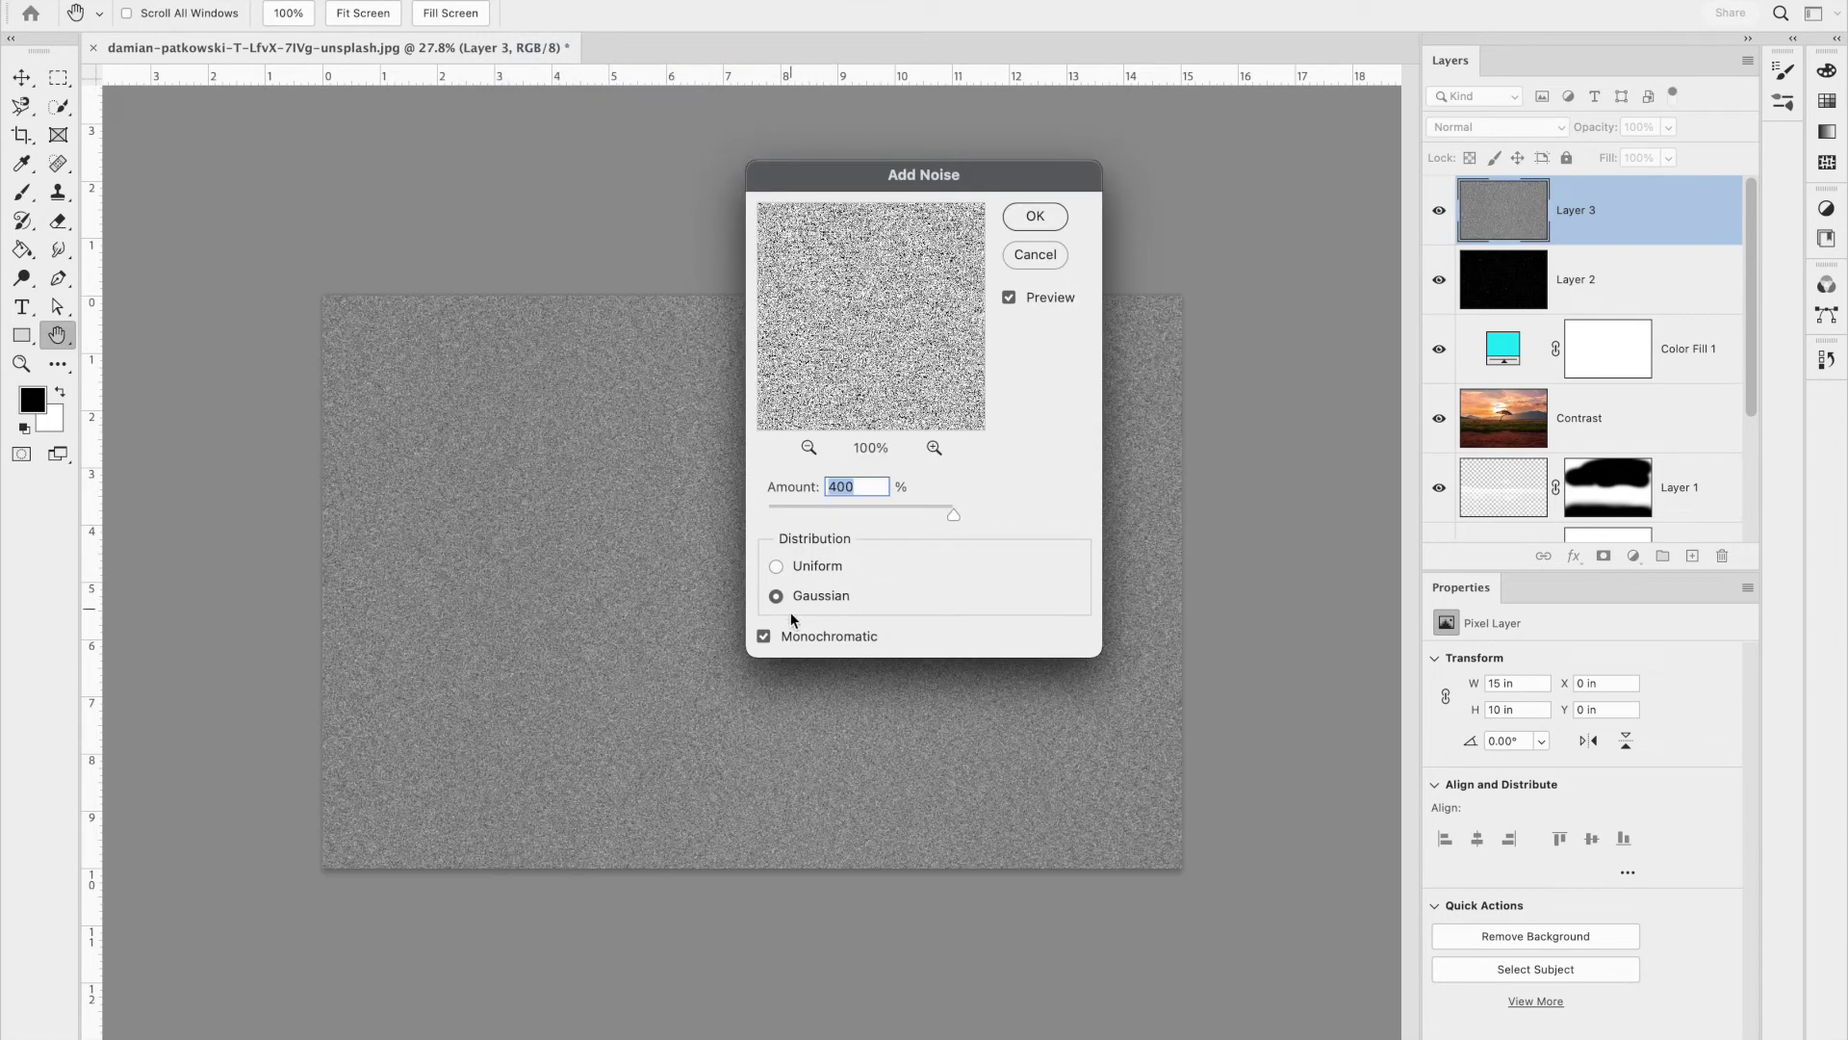
pyautogui.click(1035, 217)
pyautogui.press('b')
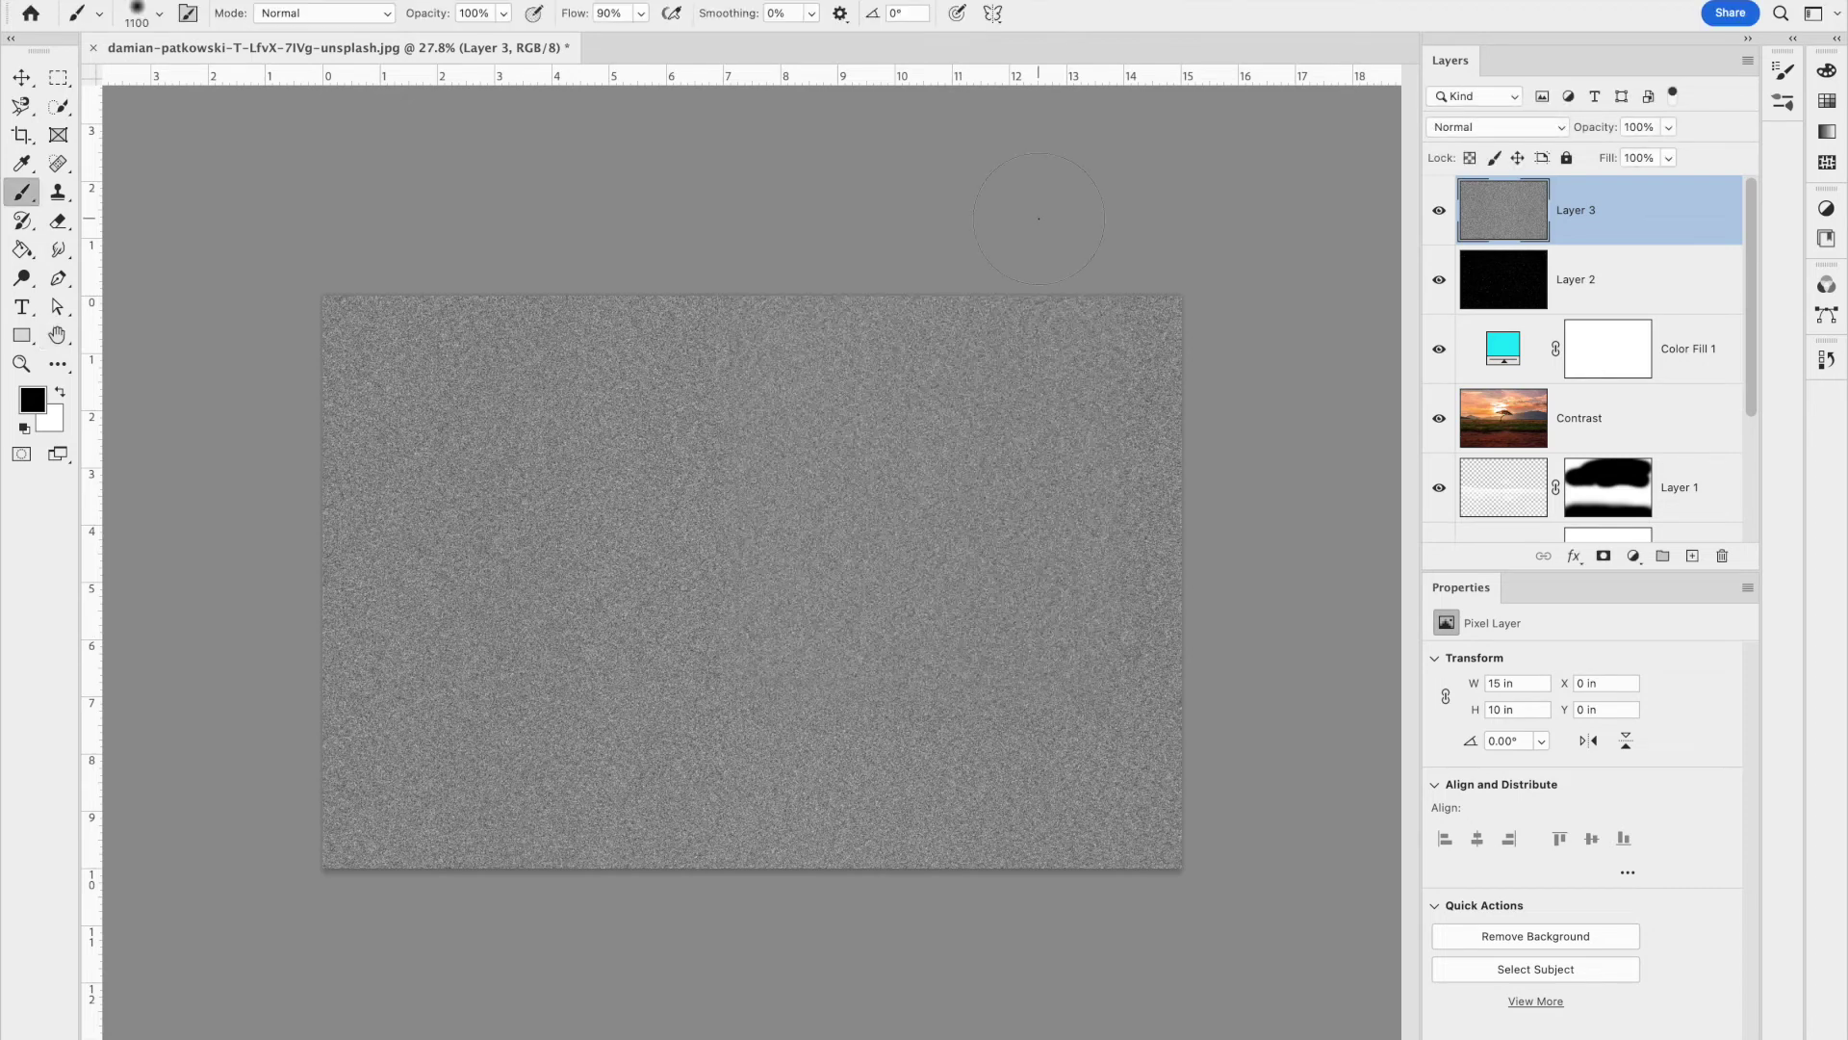
# Apply a Gaussian Blur with a 1.0 pixel radius to the noise on Layer 3
pyautogui.click(510, 0)
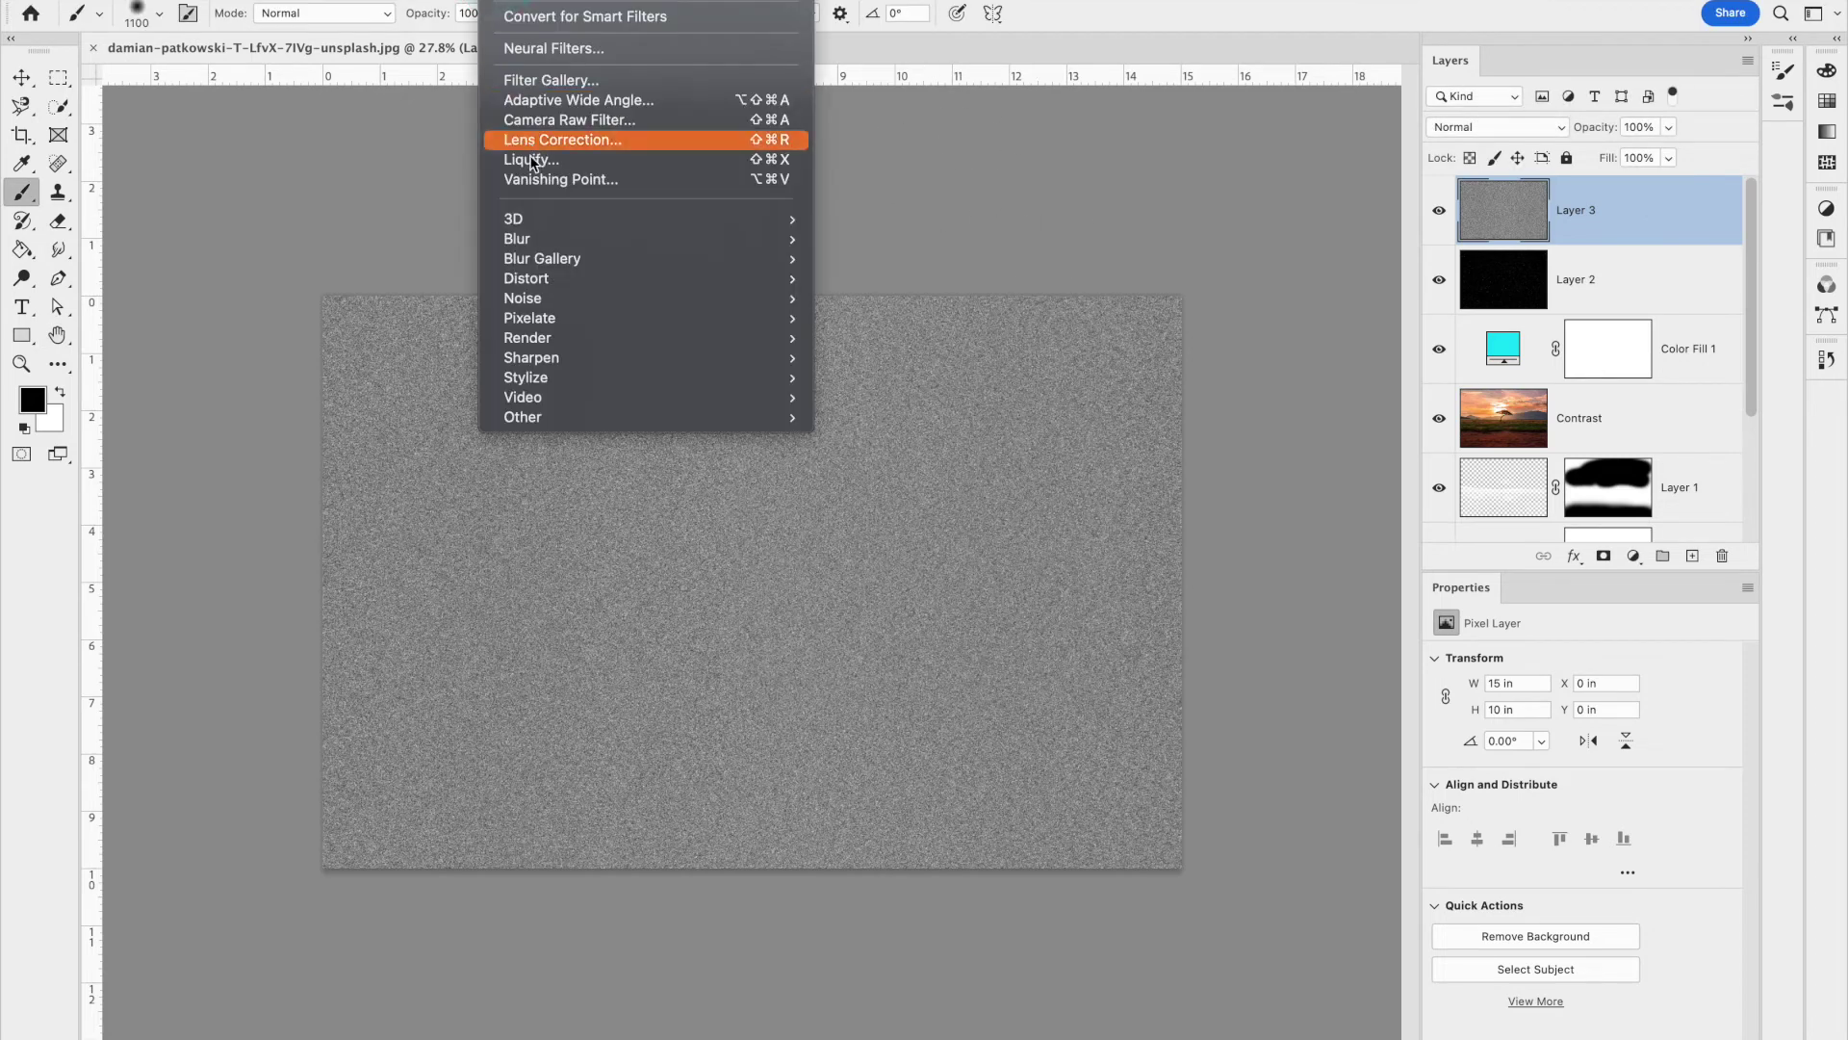
pyautogui.moveTo(555, 243)
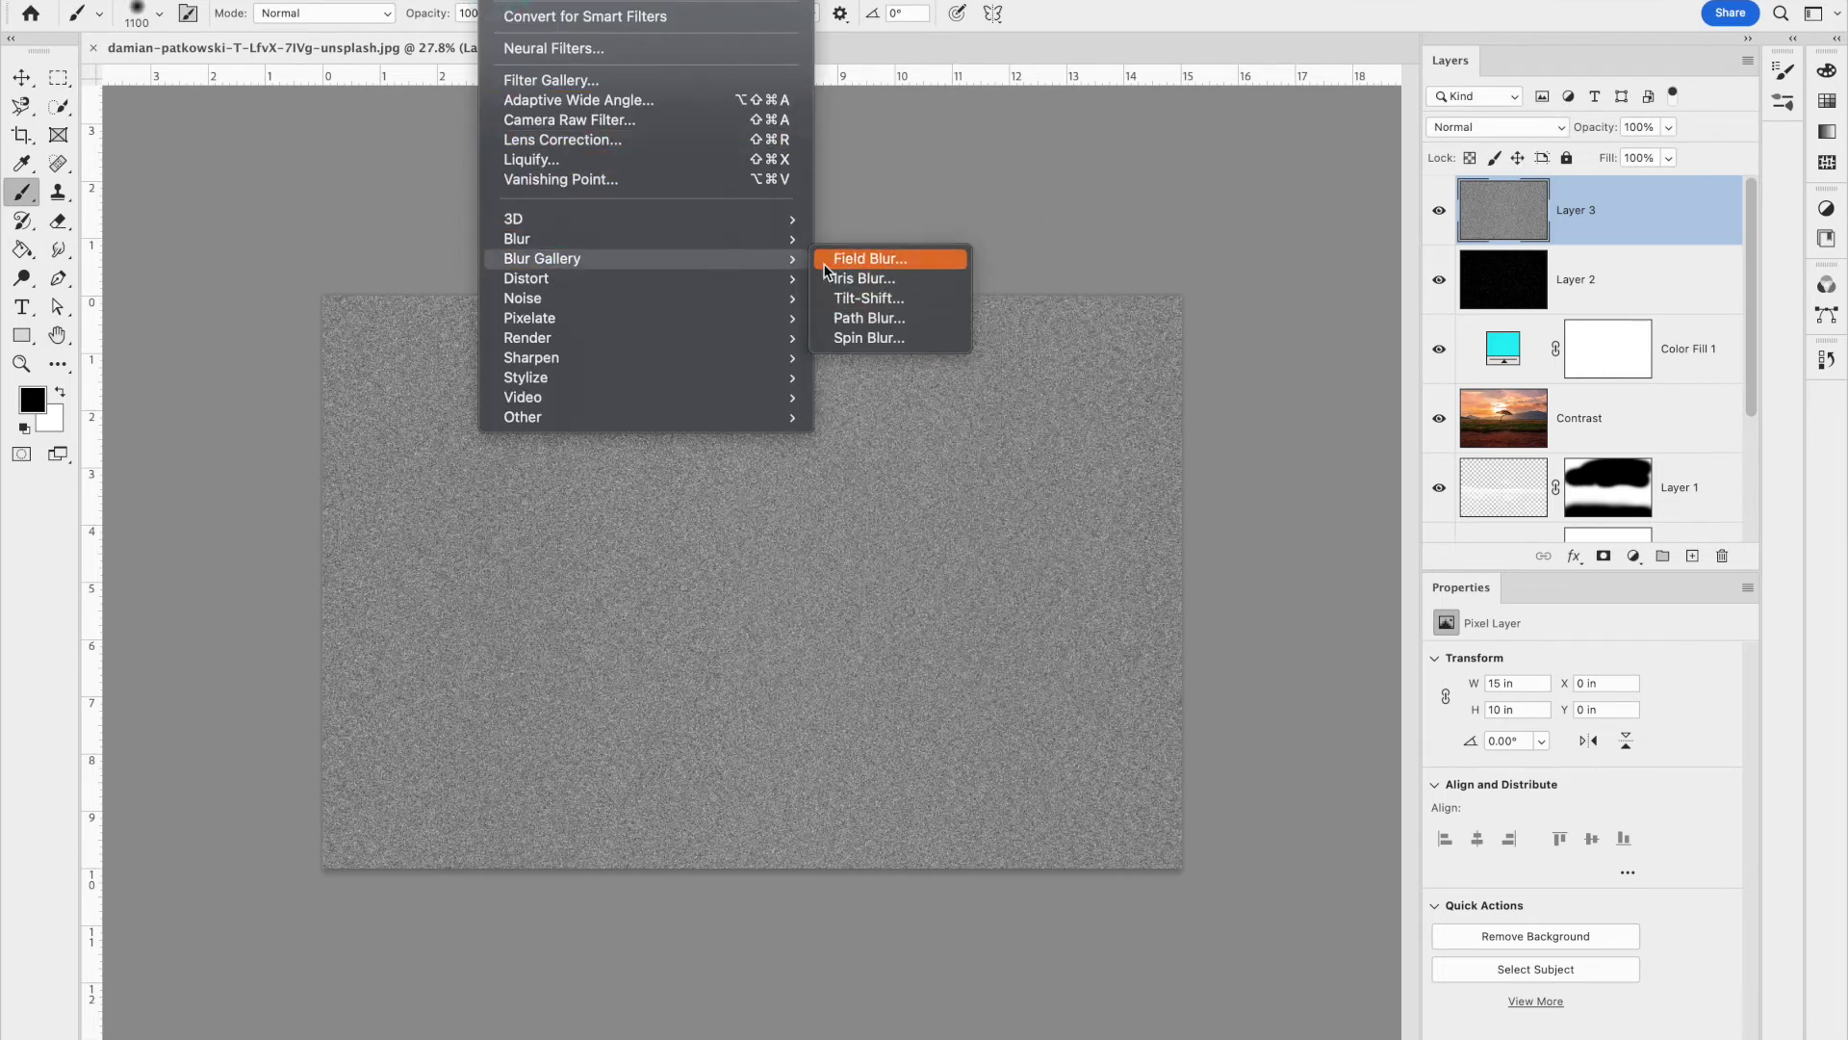
pyautogui.click(874, 319)
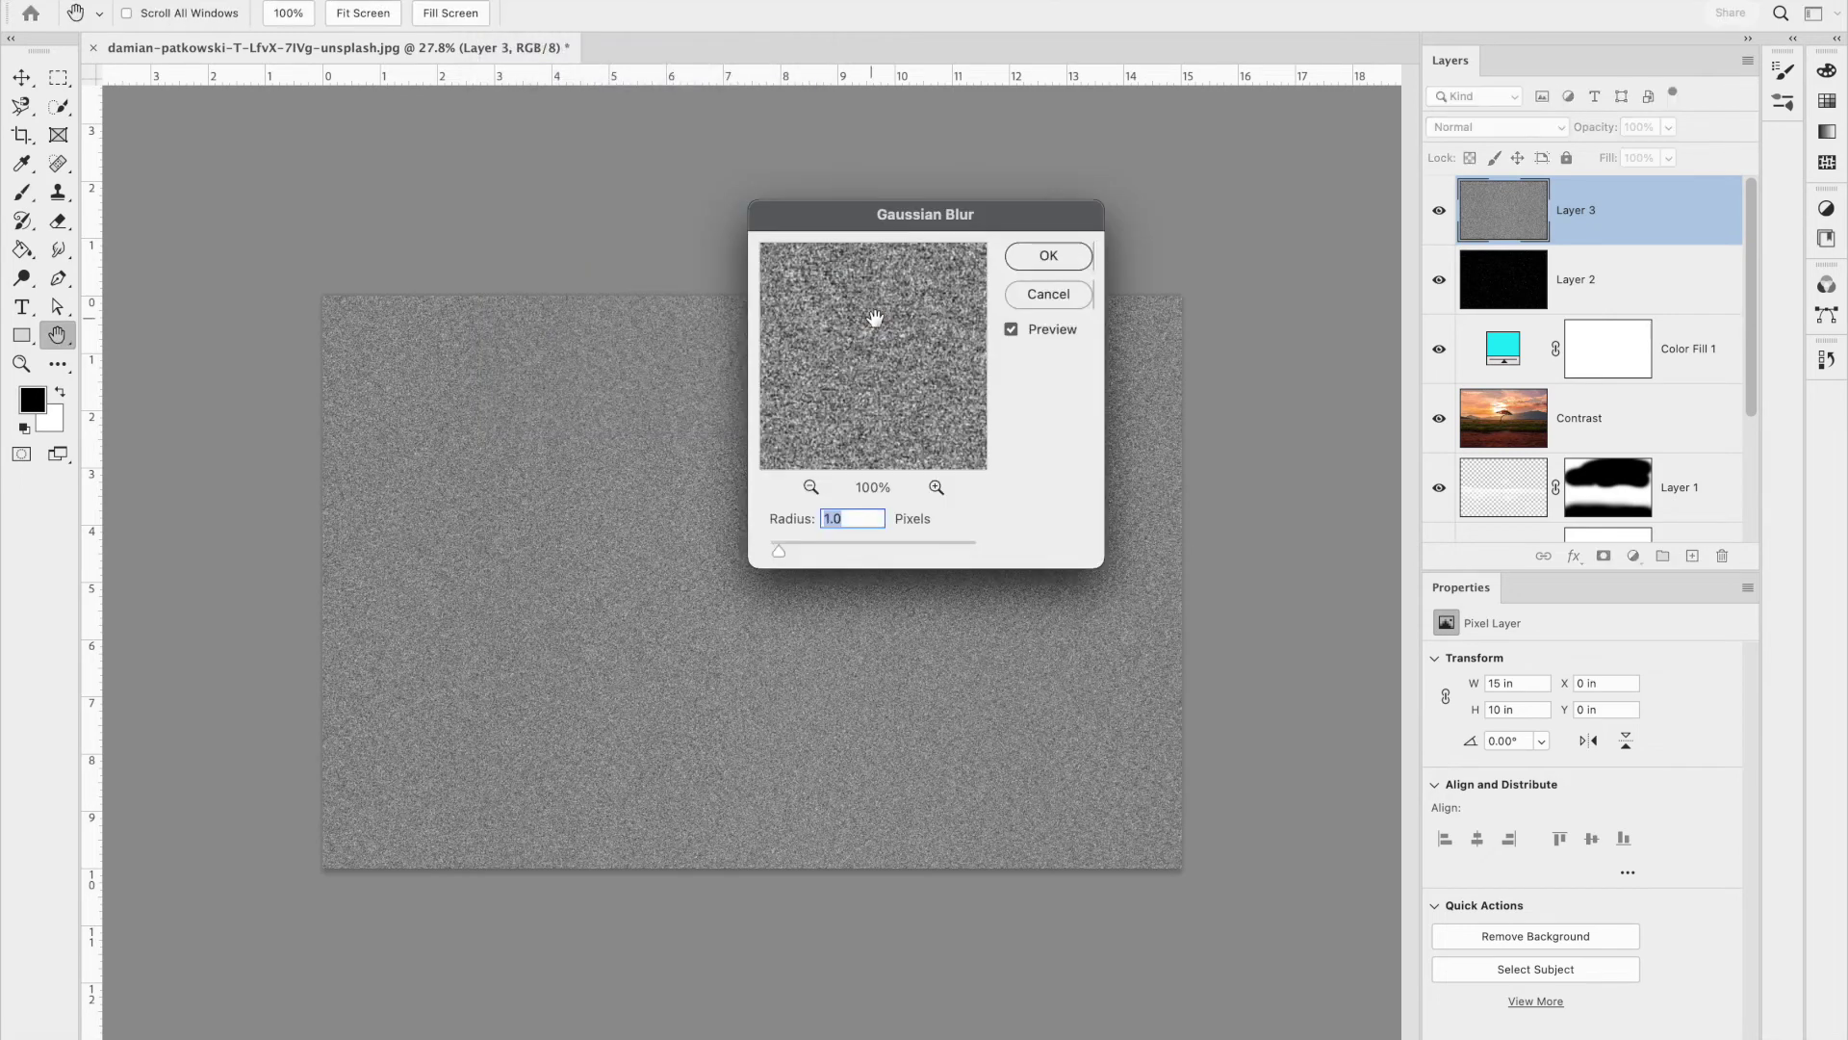
pyautogui.click(1044, 255)
pyautogui.press('b')
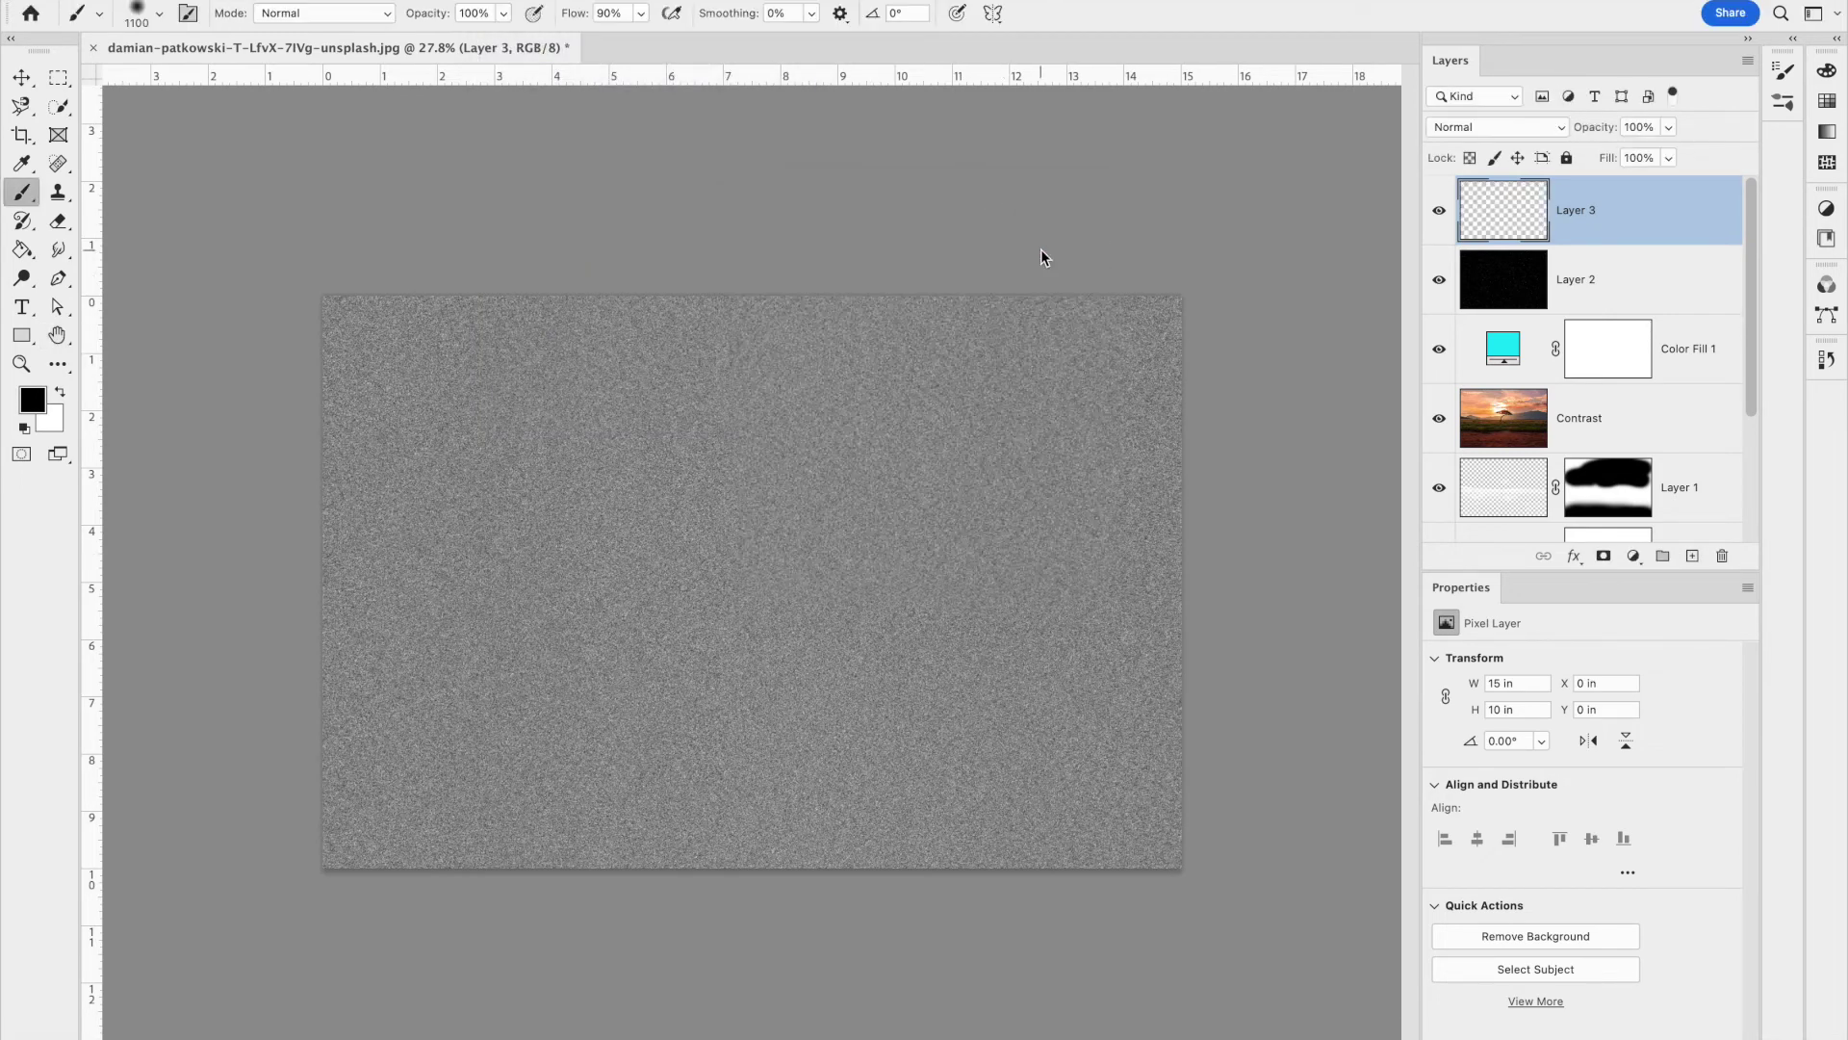
# Apply a Motion Blur to Layer 3 with a slightly adjusted angle and a distance of 5 pixels
pyautogui.click(510, 0)
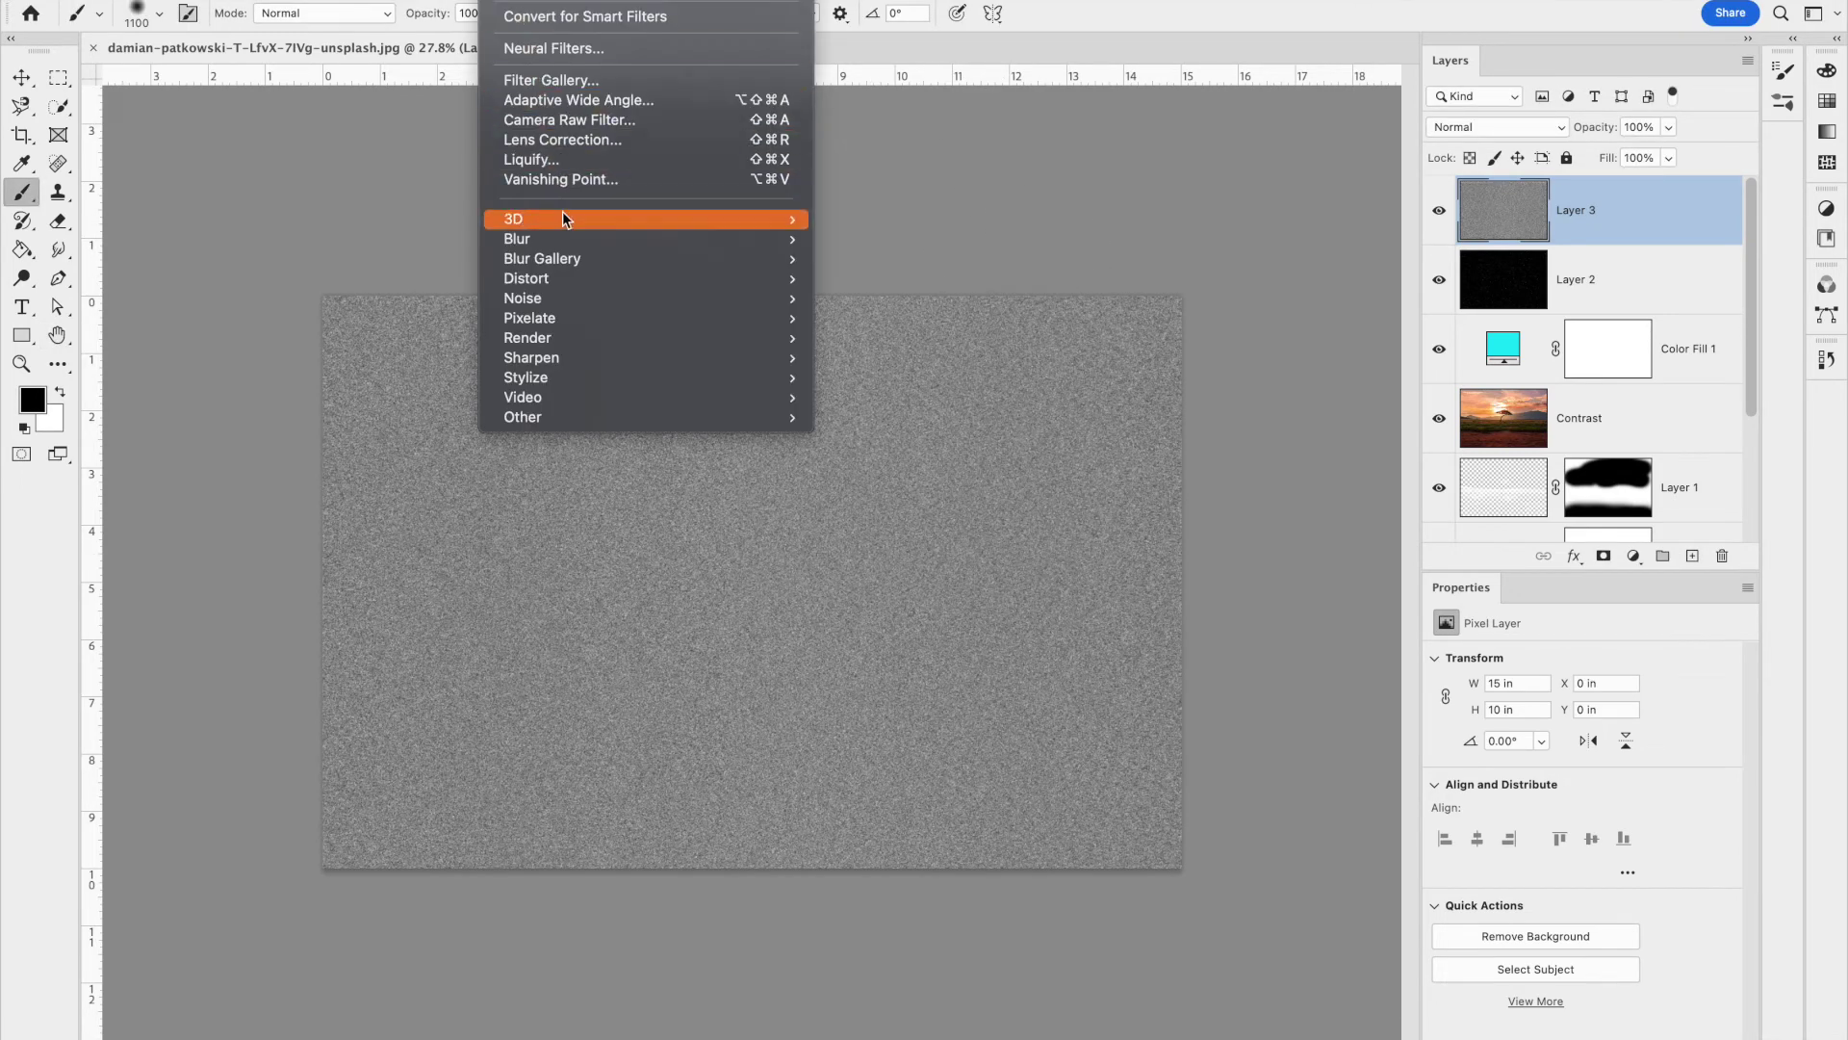
pyautogui.moveTo(572, 235)
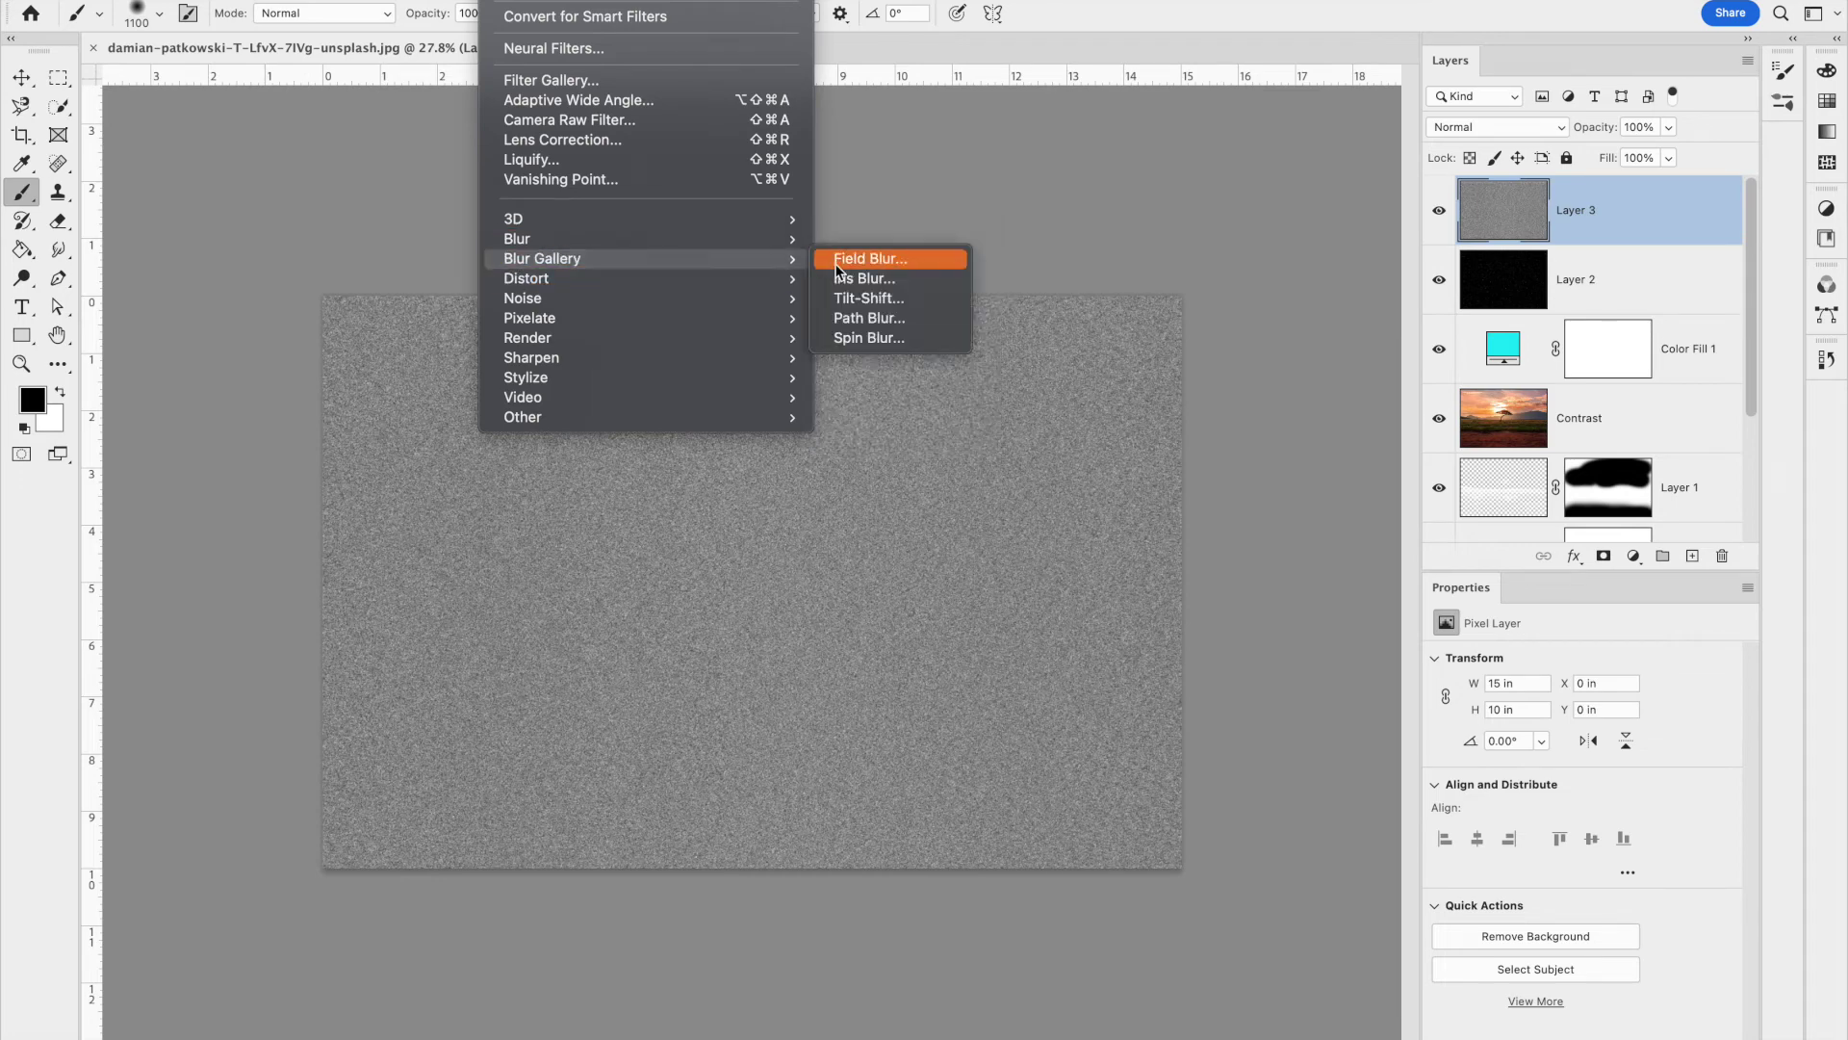
pyautogui.moveTo(797, 248)
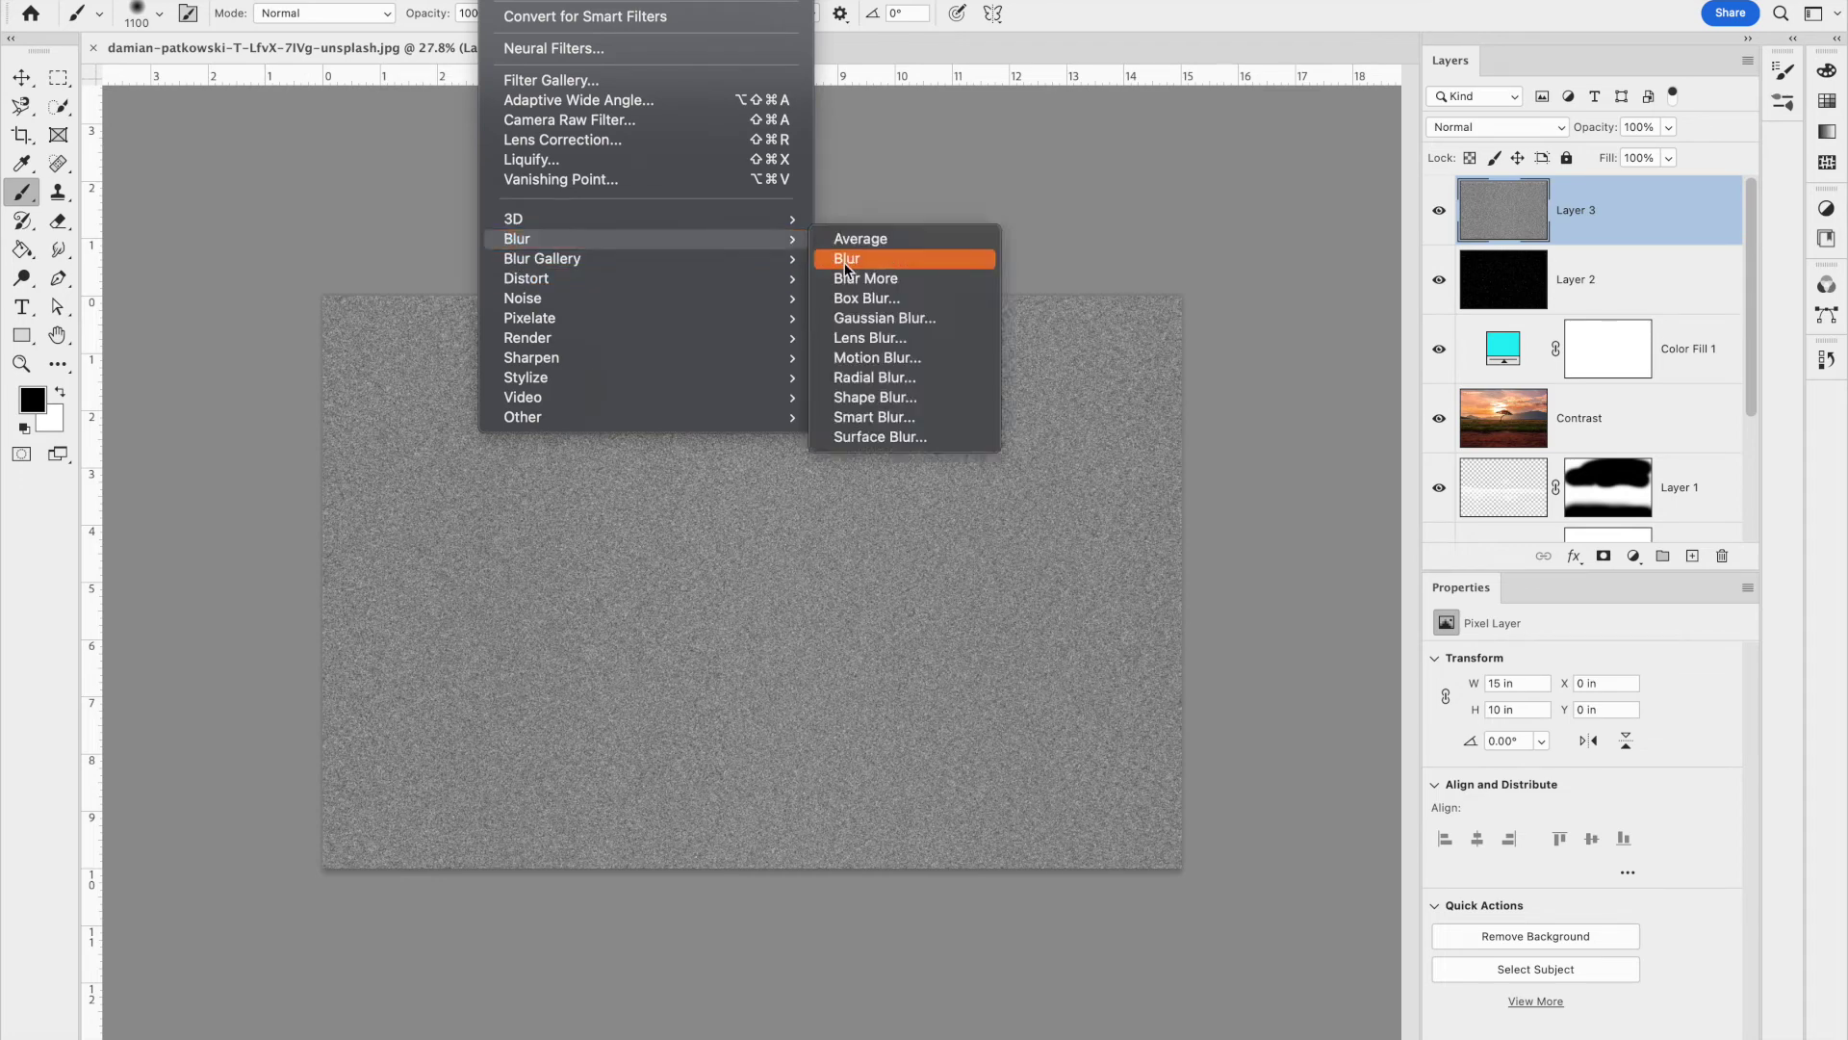
pyautogui.click(856, 356)
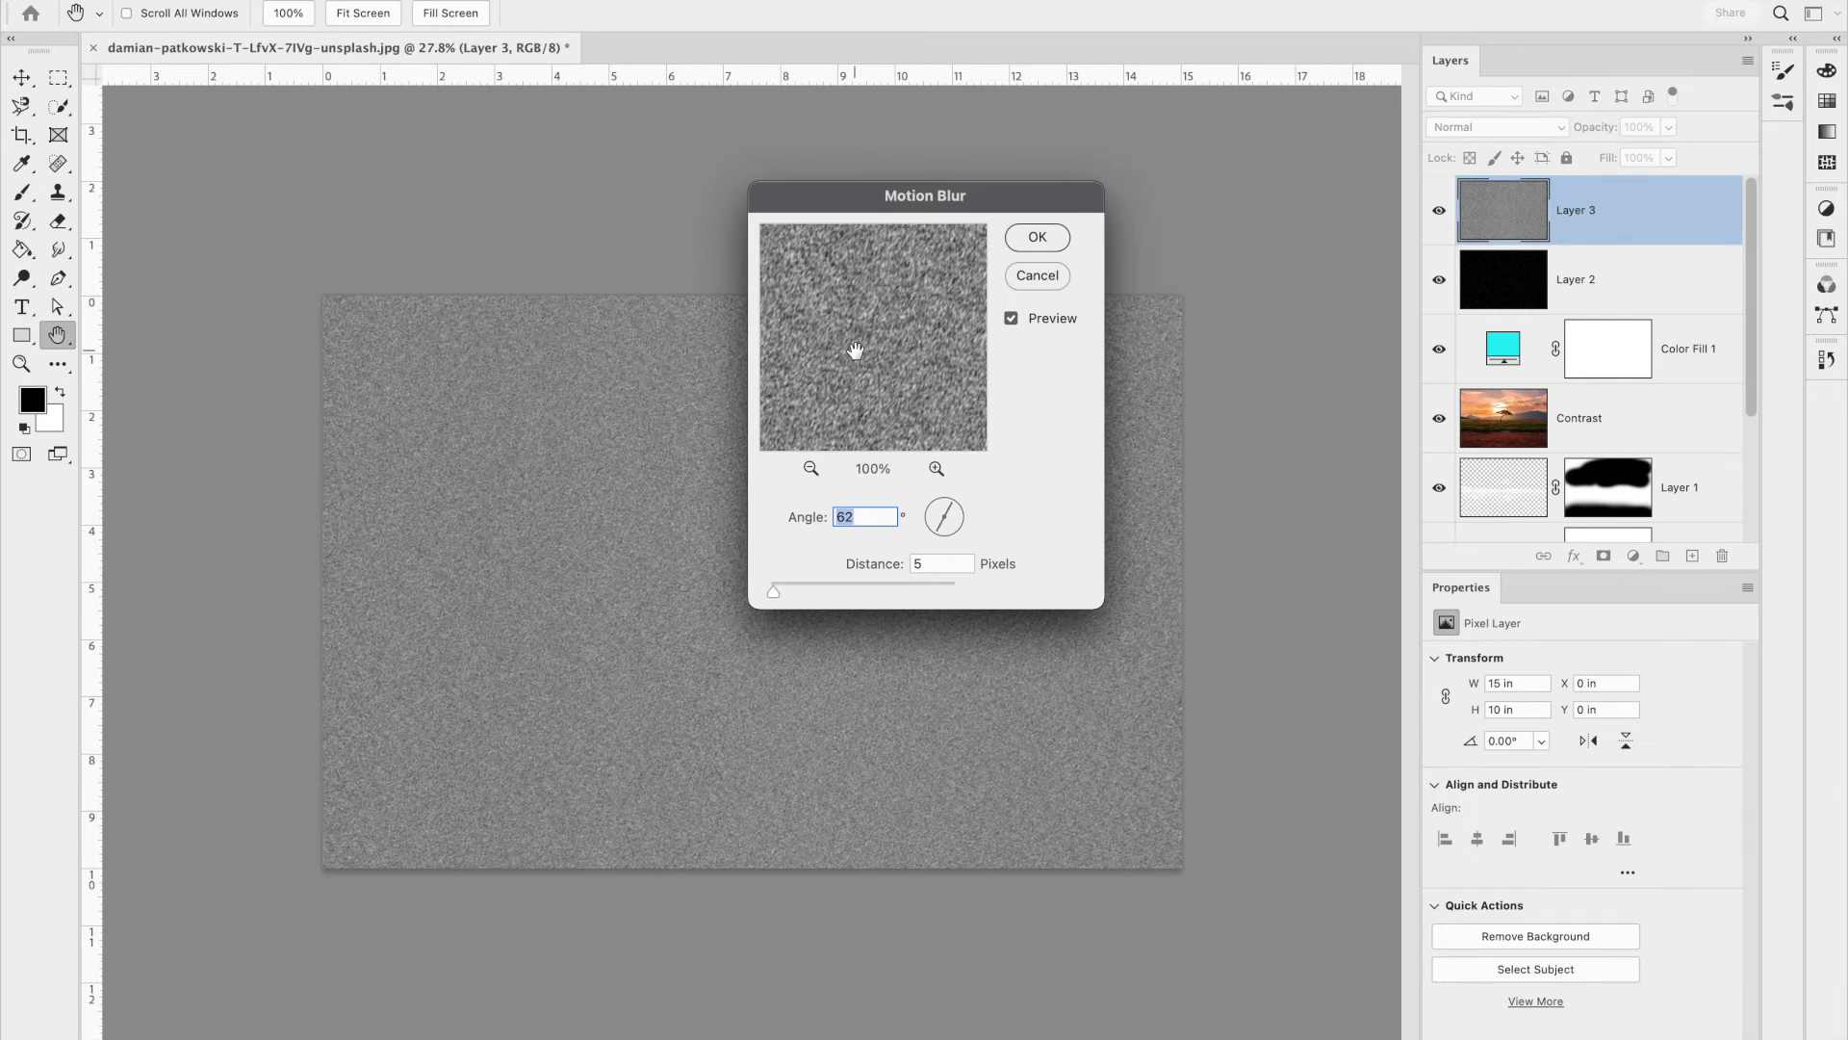
pyautogui.click(950, 509)
pyautogui.moveTo(950, 511); pyautogui.dragTo(947, 508)
pyautogui.click(1036, 240)
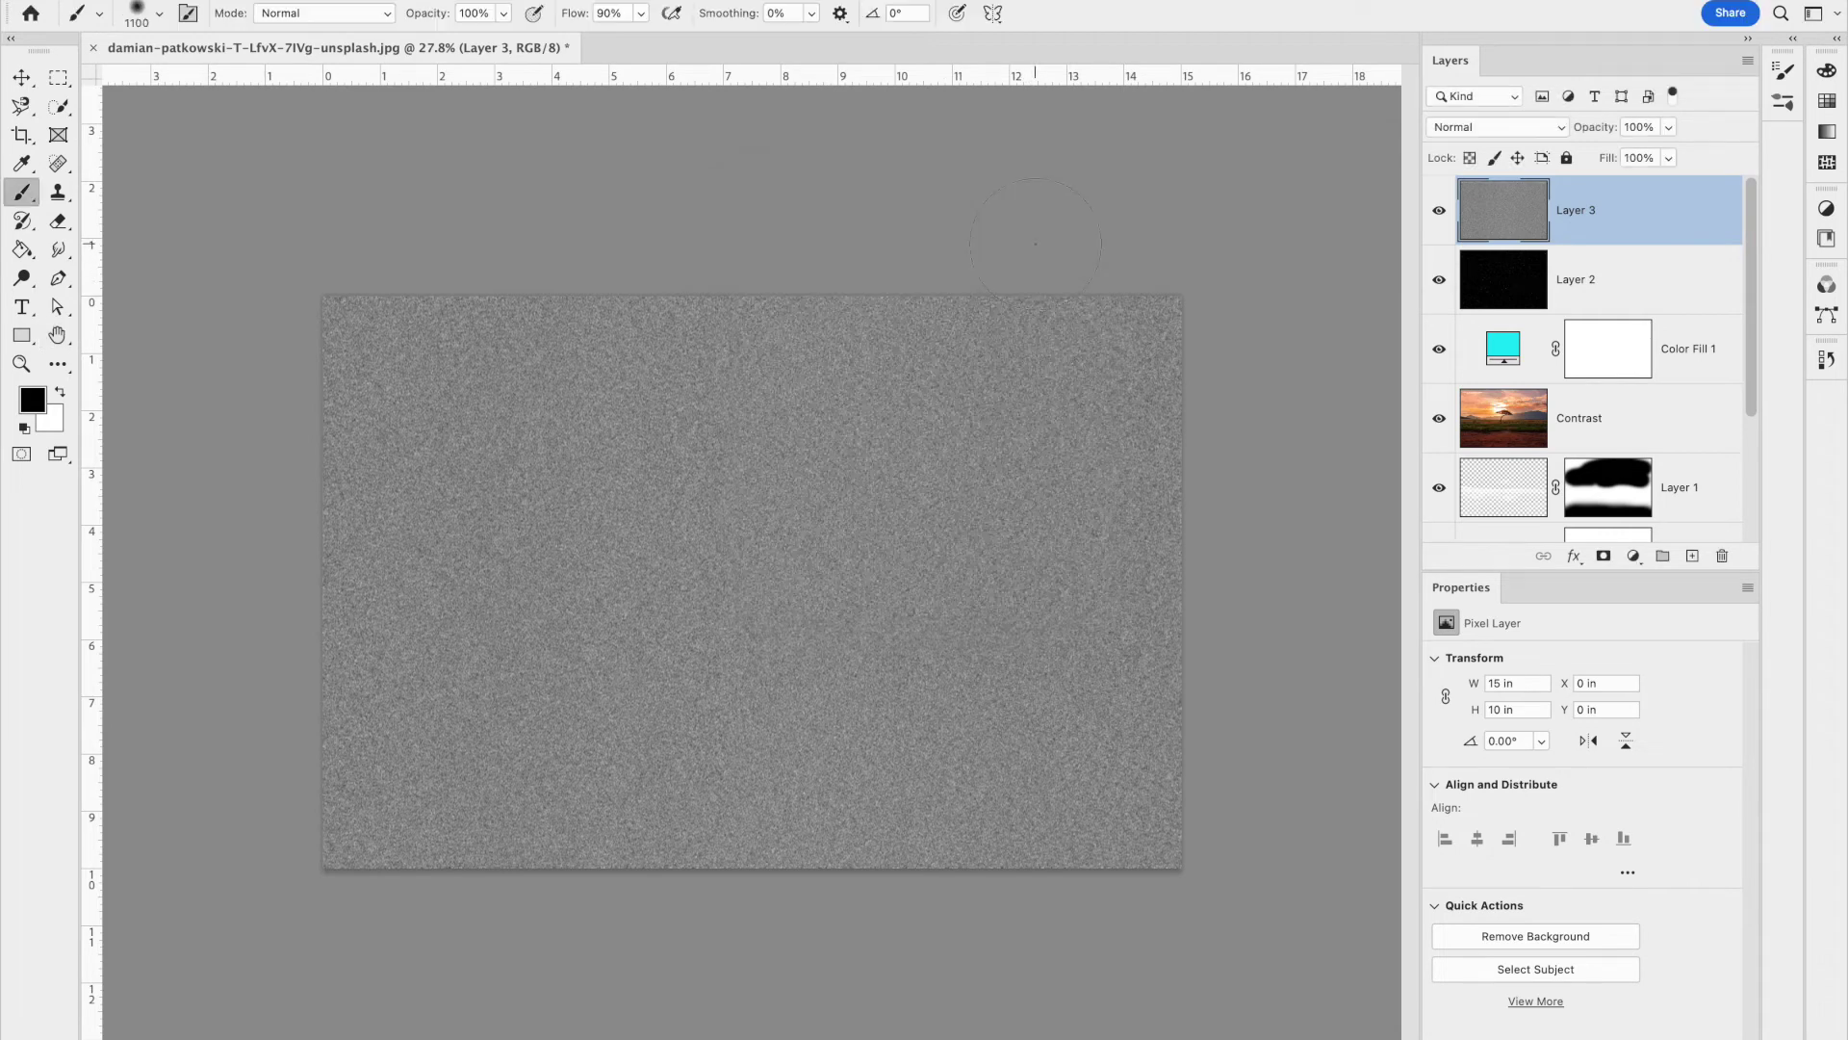
# Darken Layer 3 with Levels by raising the black input level to around the histogram's peak, keeping denser specks than on Layer 2
pyautogui.click(270, 2)
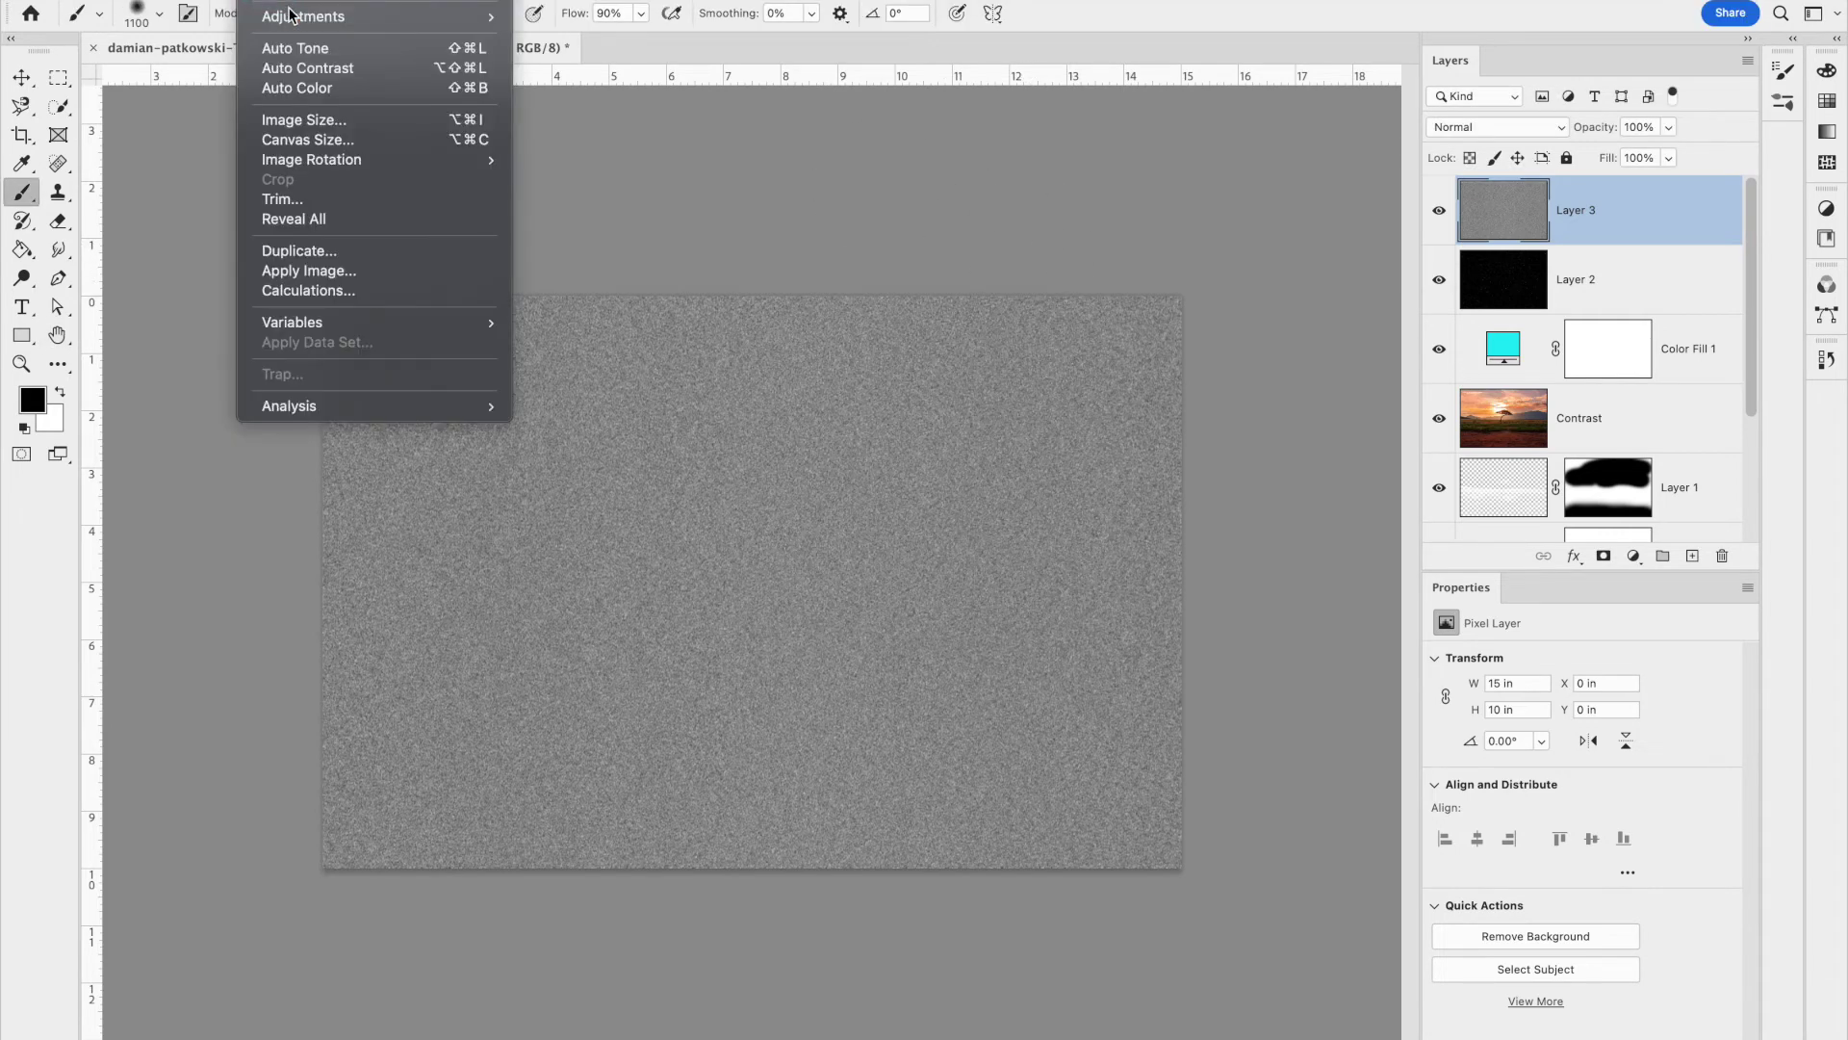
pyautogui.moveTo(289, 16)
pyautogui.click(582, 54)
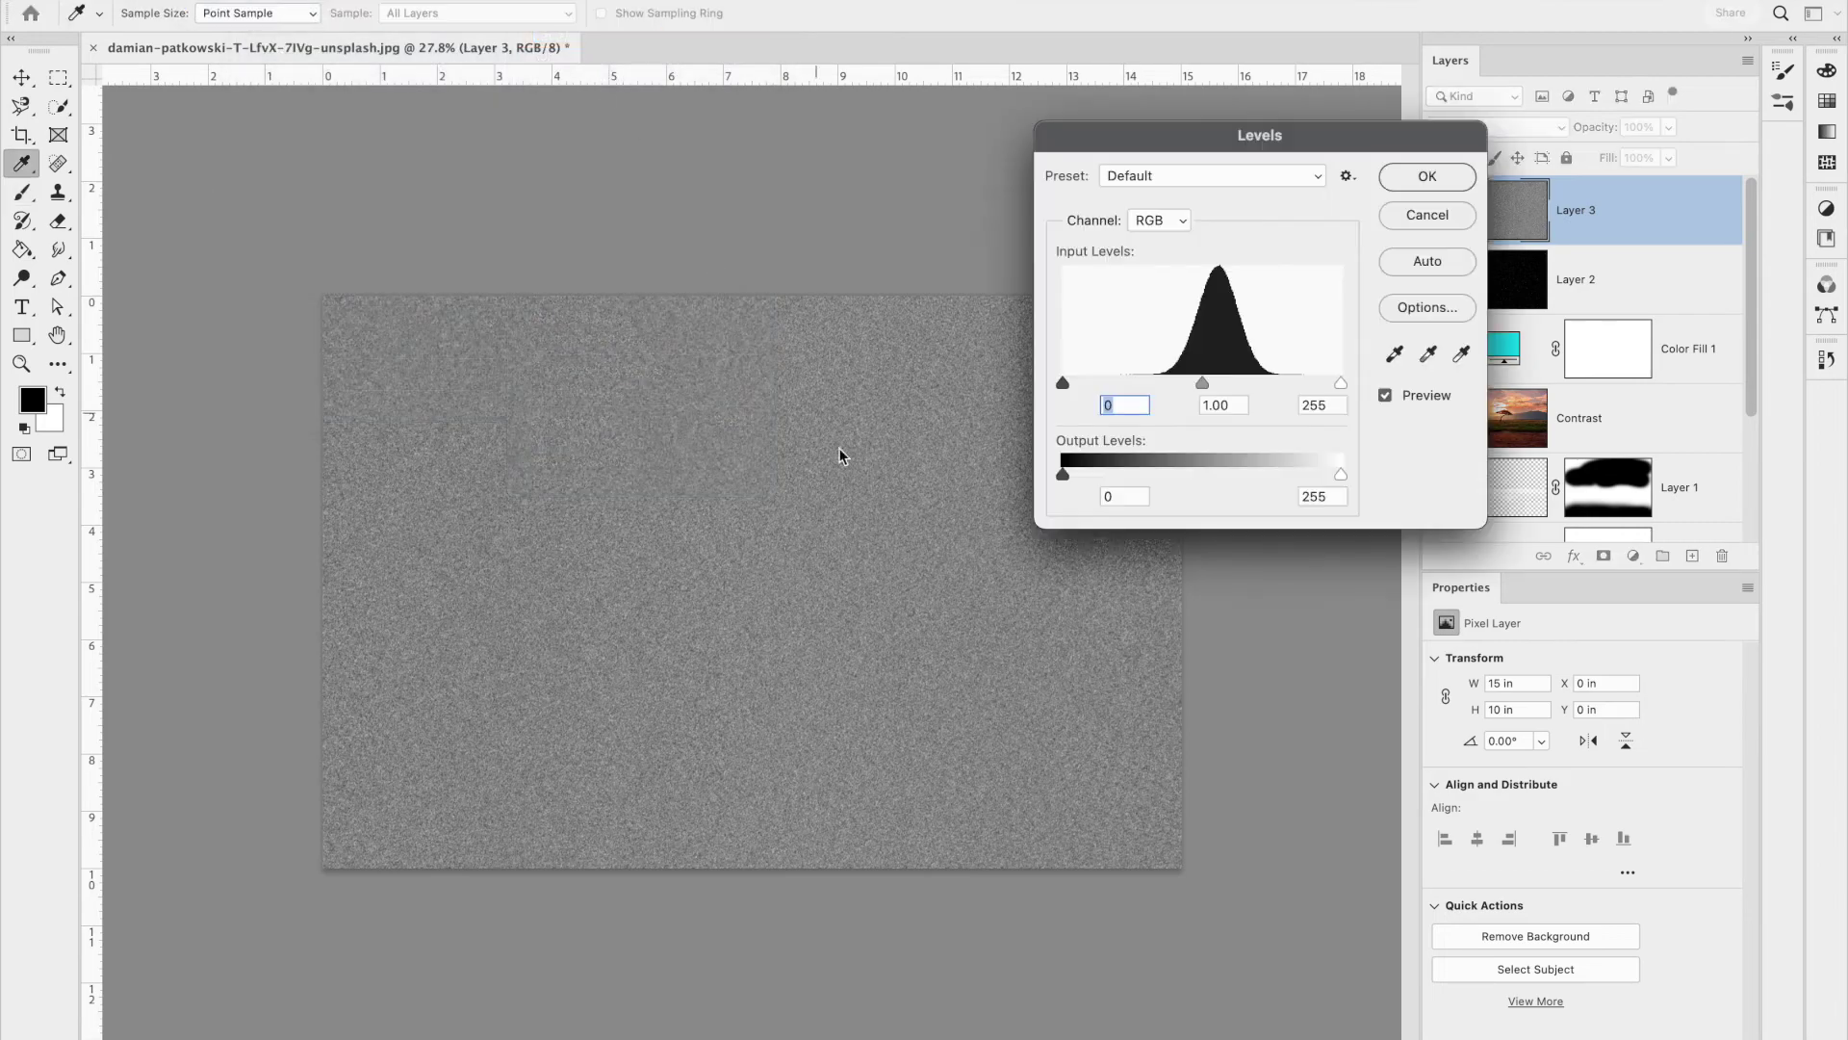
pyautogui.moveTo(1065, 379); pyautogui.dragTo(1220, 380)
pyautogui.click(1443, 178)
pyautogui.press('b')
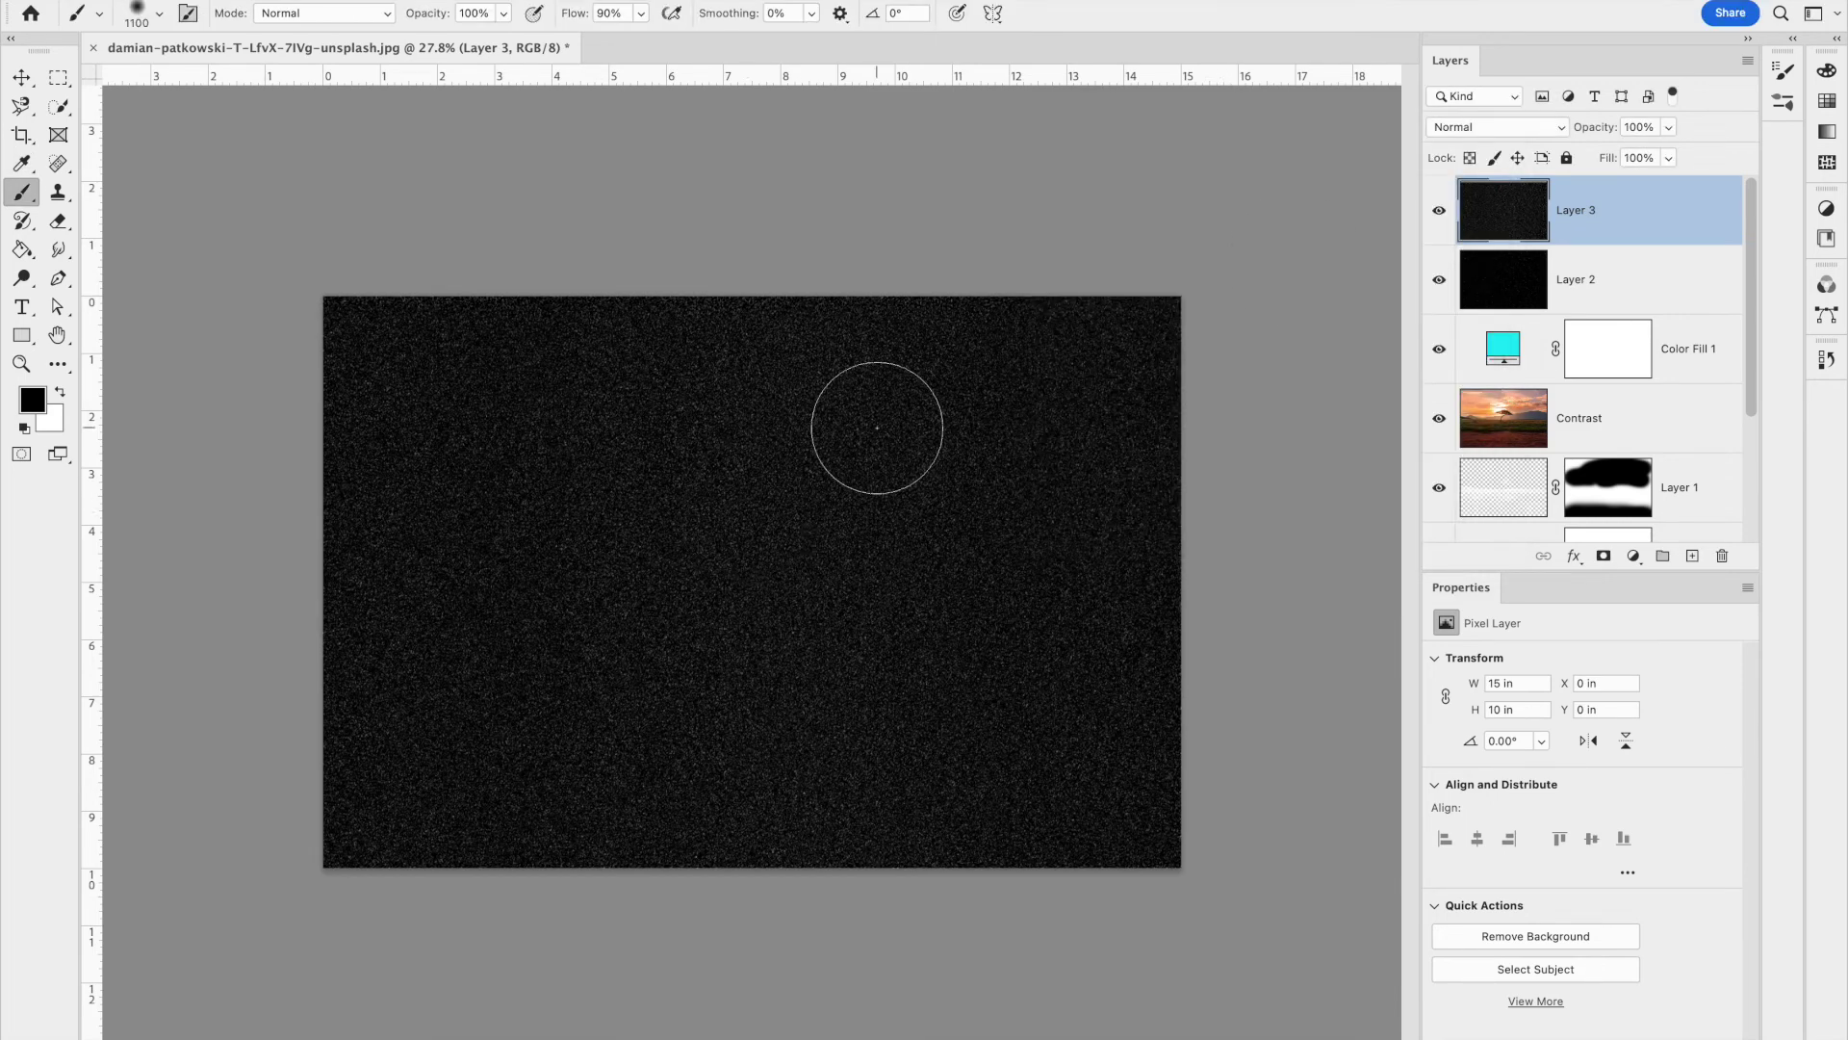
# Enlarge Layer 3 proportionally from its center to about 190% so its snow specks become bigger
pyautogui.press('super+t')
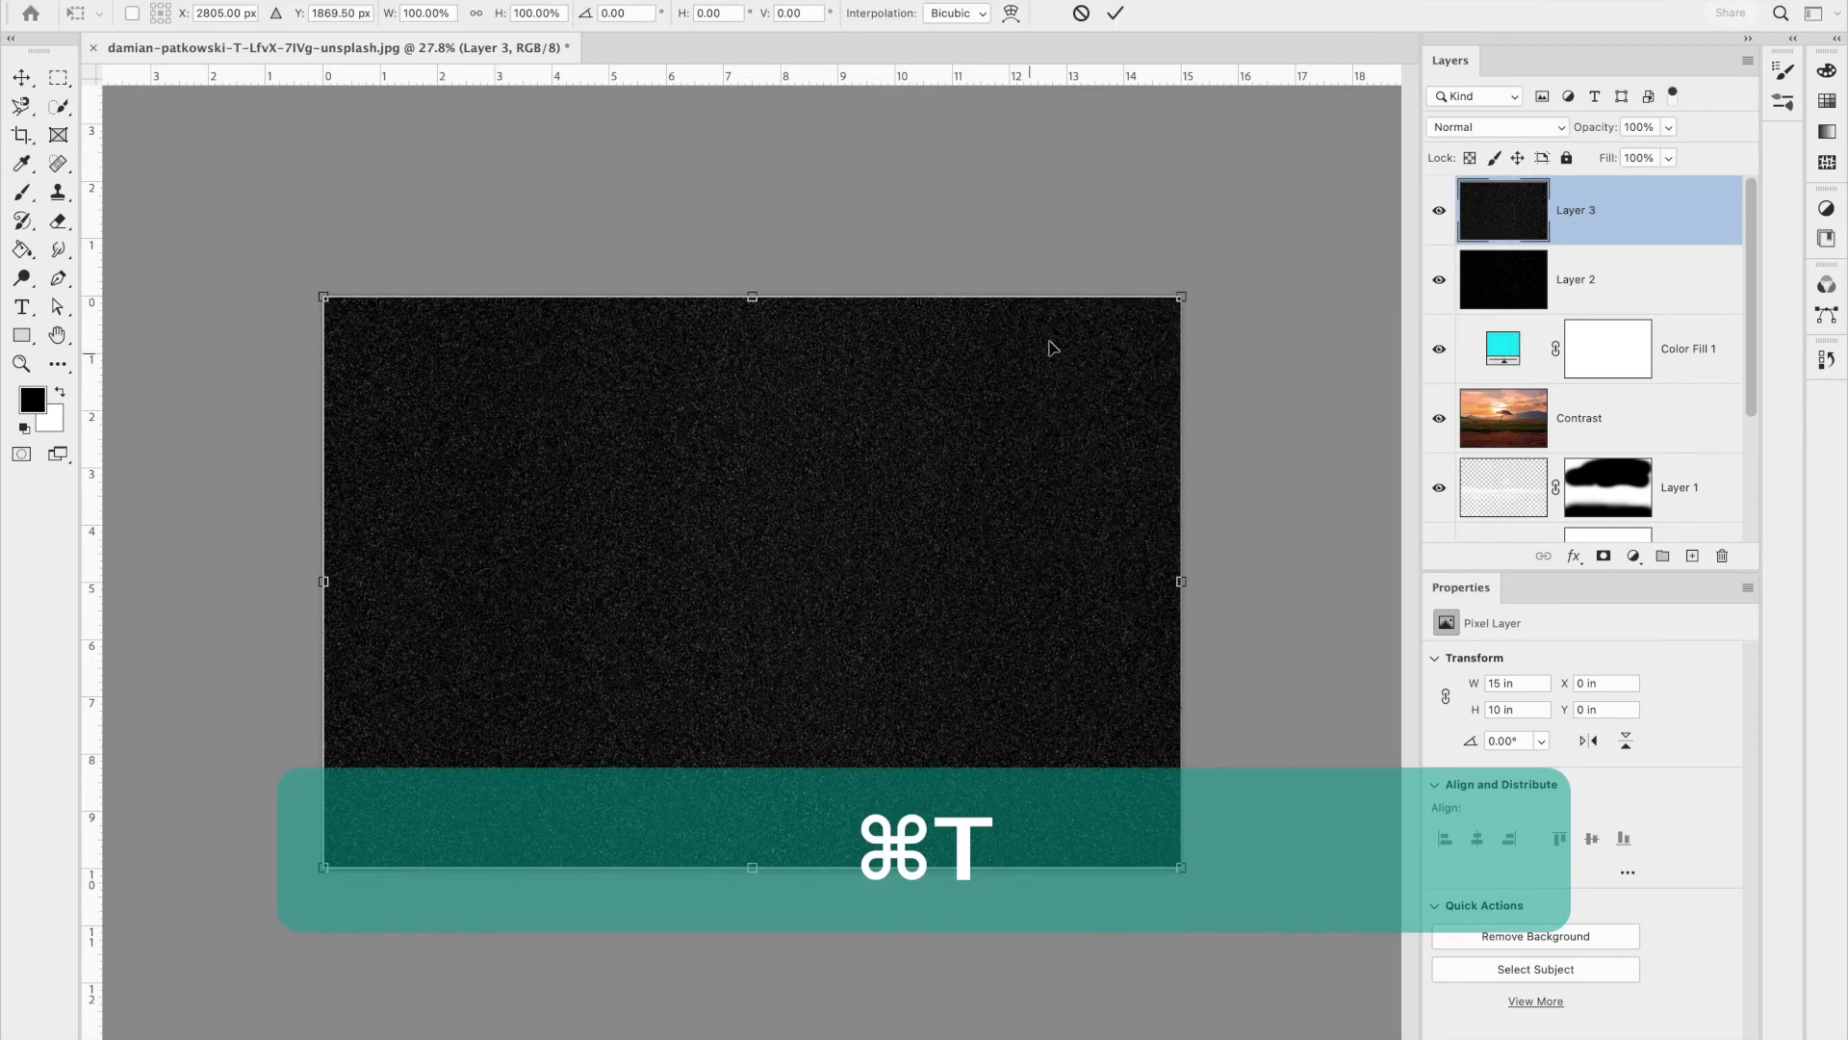
pyautogui.scroll(-3, 1133, 319)
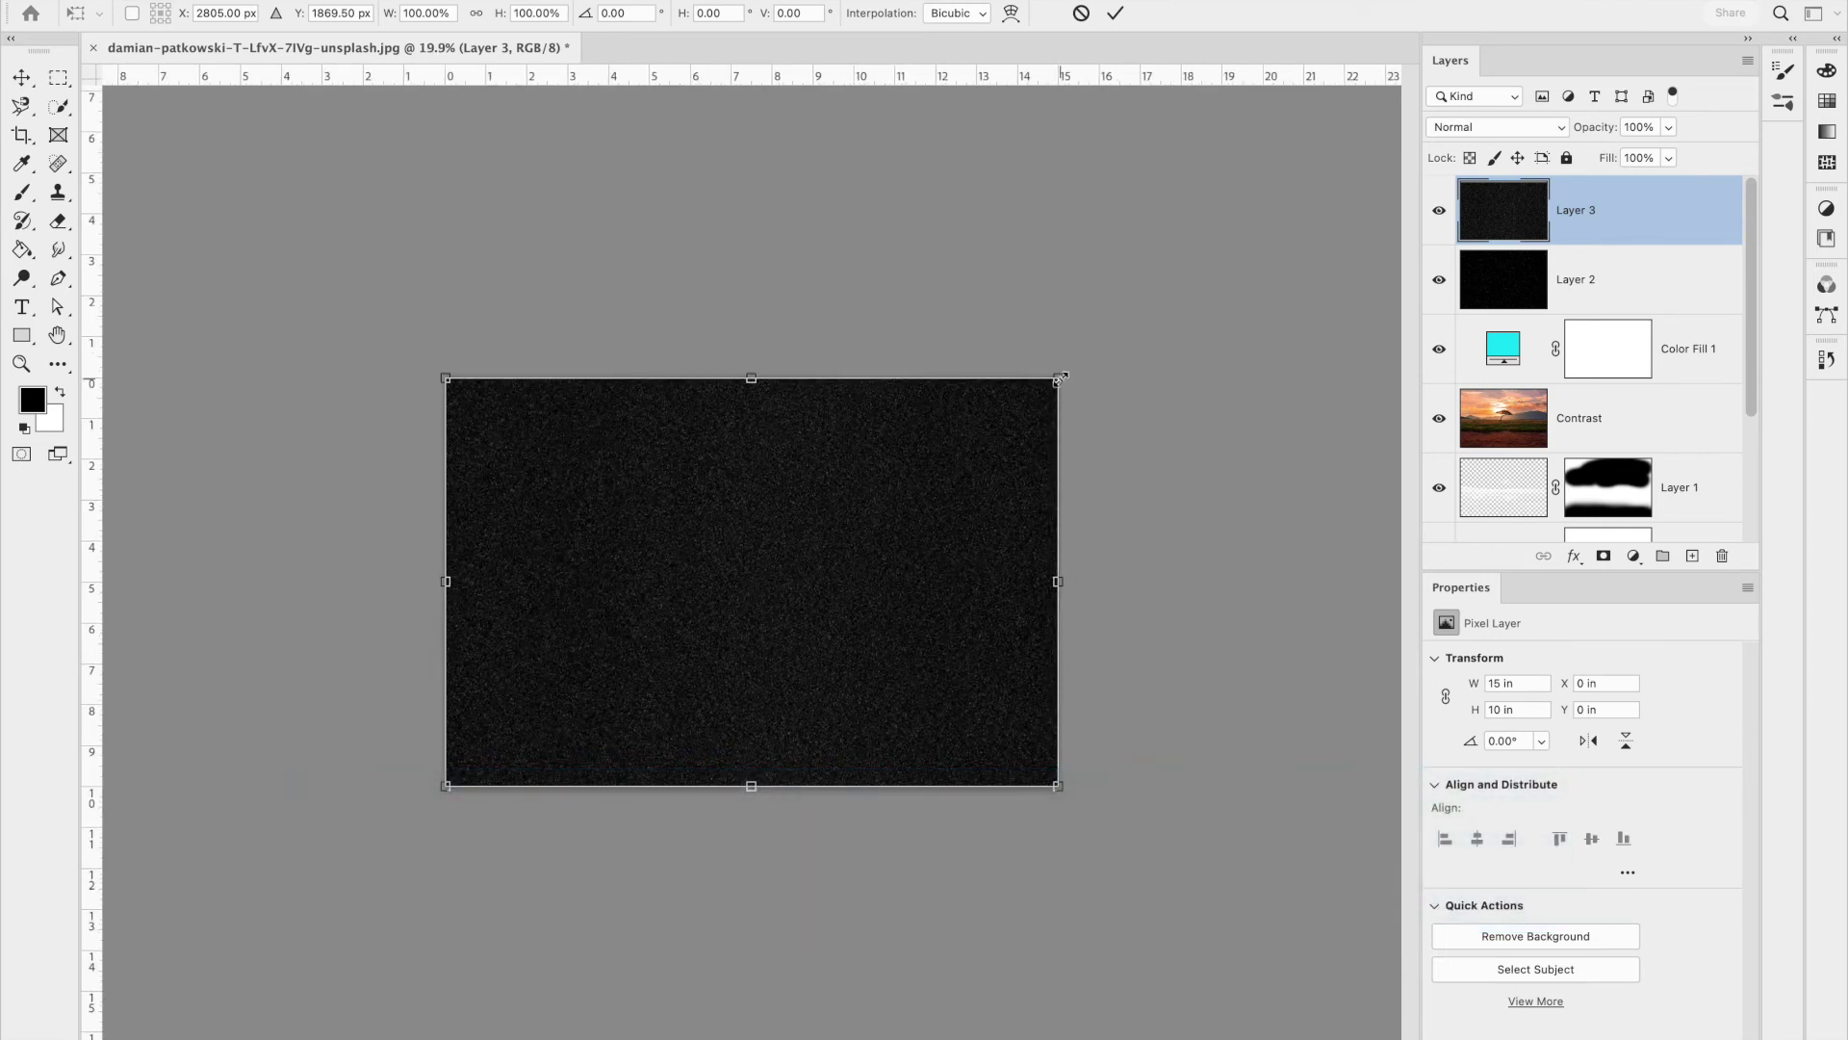
pyautogui.moveTo(1060, 378); pyautogui.dragTo(1335, 192)
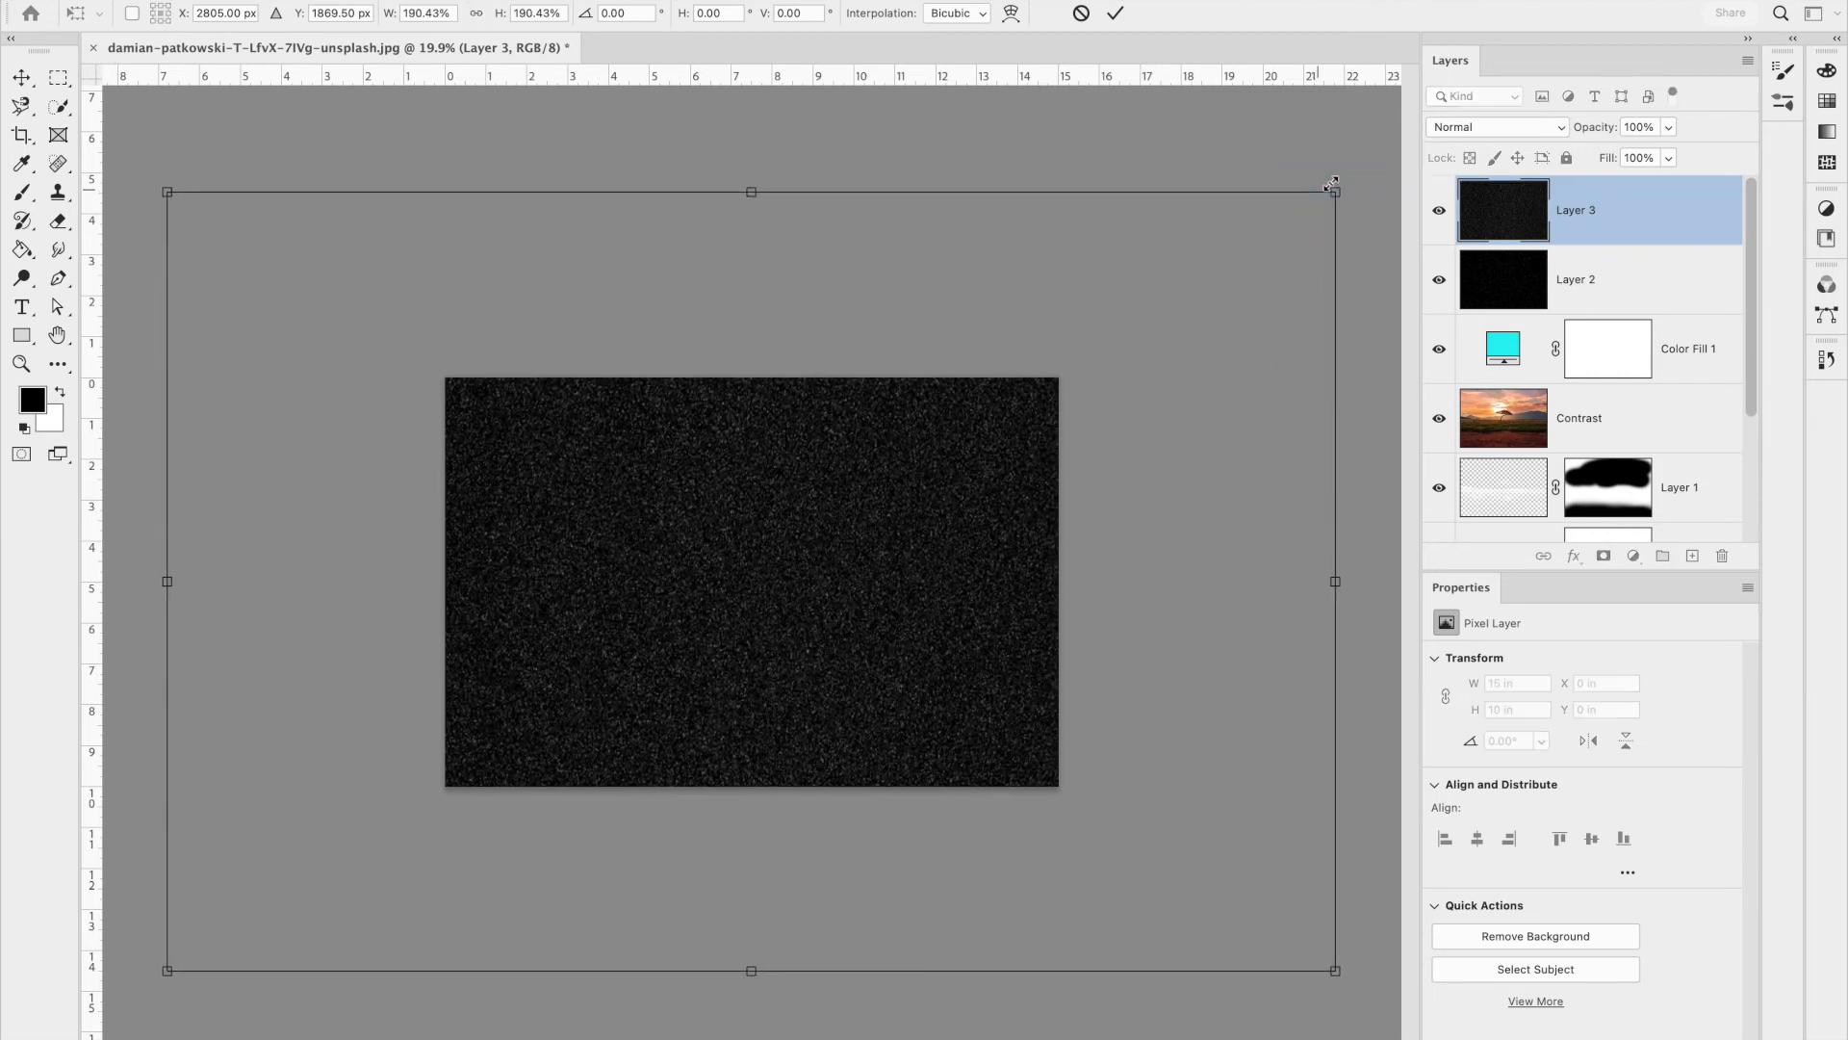
pyautogui.doubleClick(1107, 358)
pyautogui.press('b')
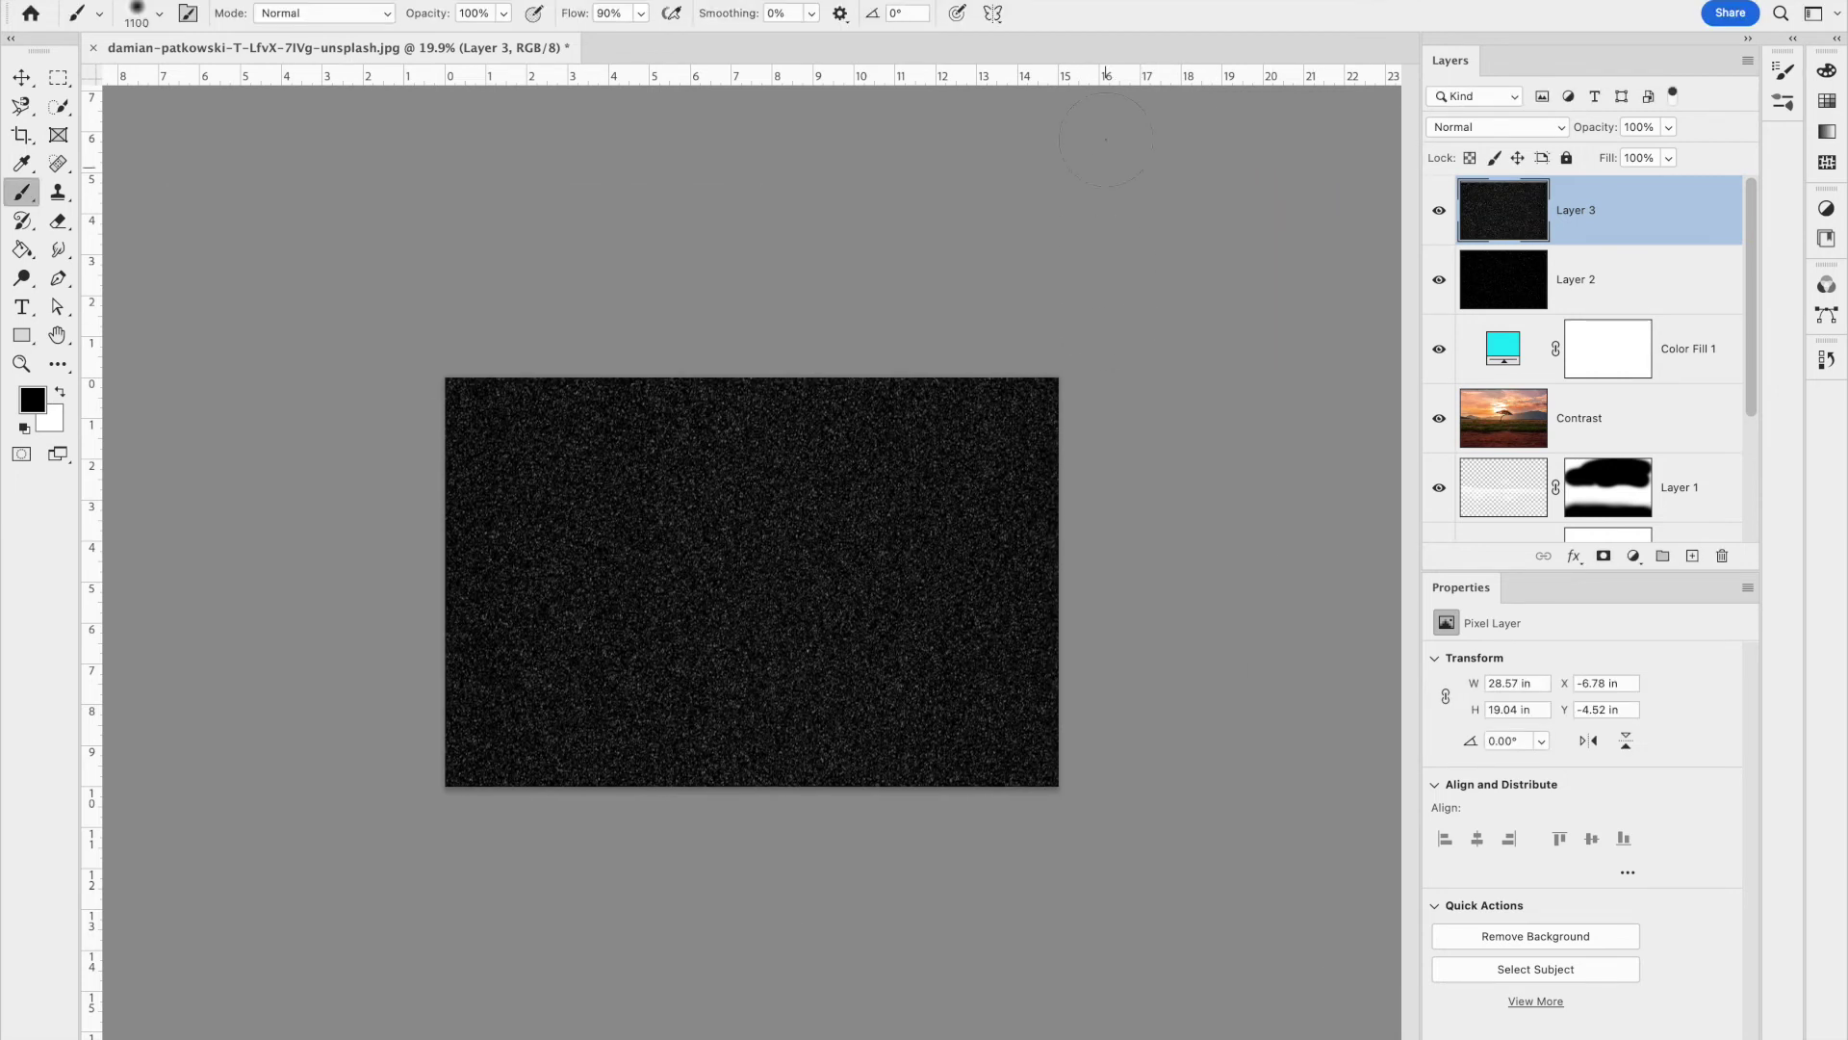
# Set Layer 3's blend mode to Screen and inspect the snow over the landscape
pyautogui.click(1511, 130)
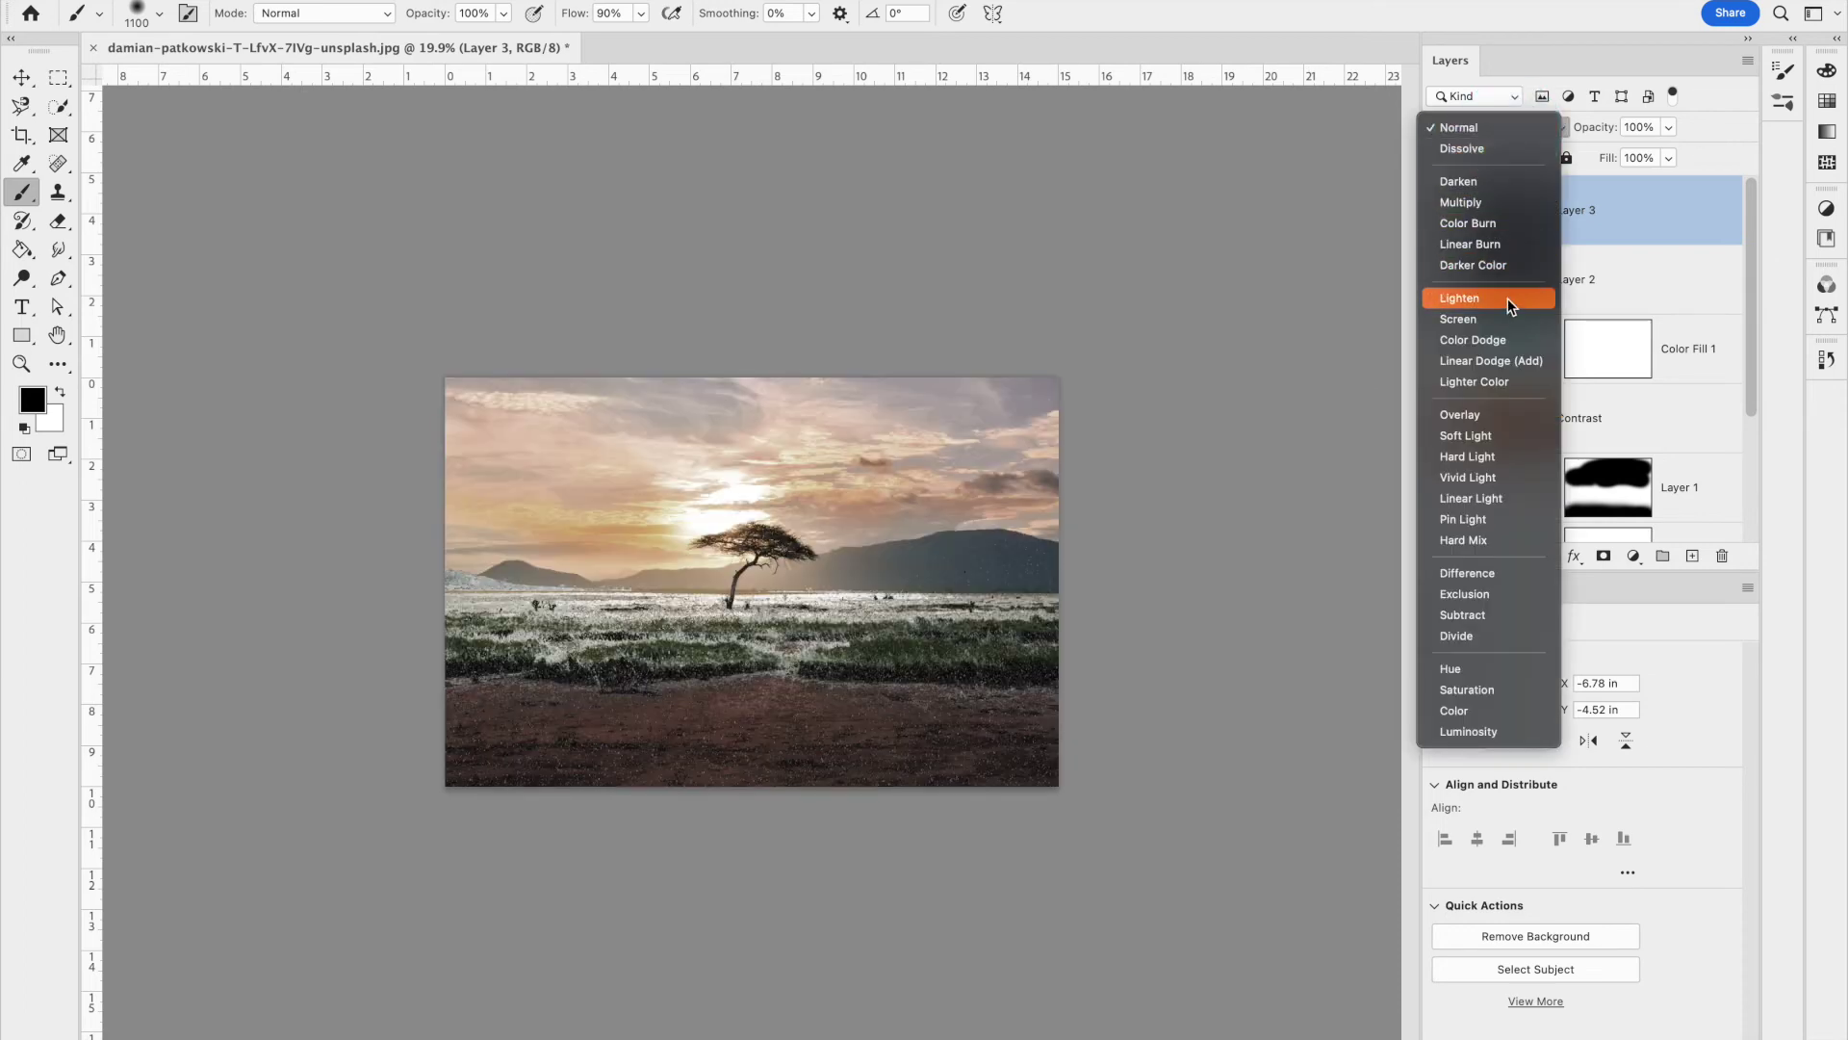
pyautogui.click(1507, 315)
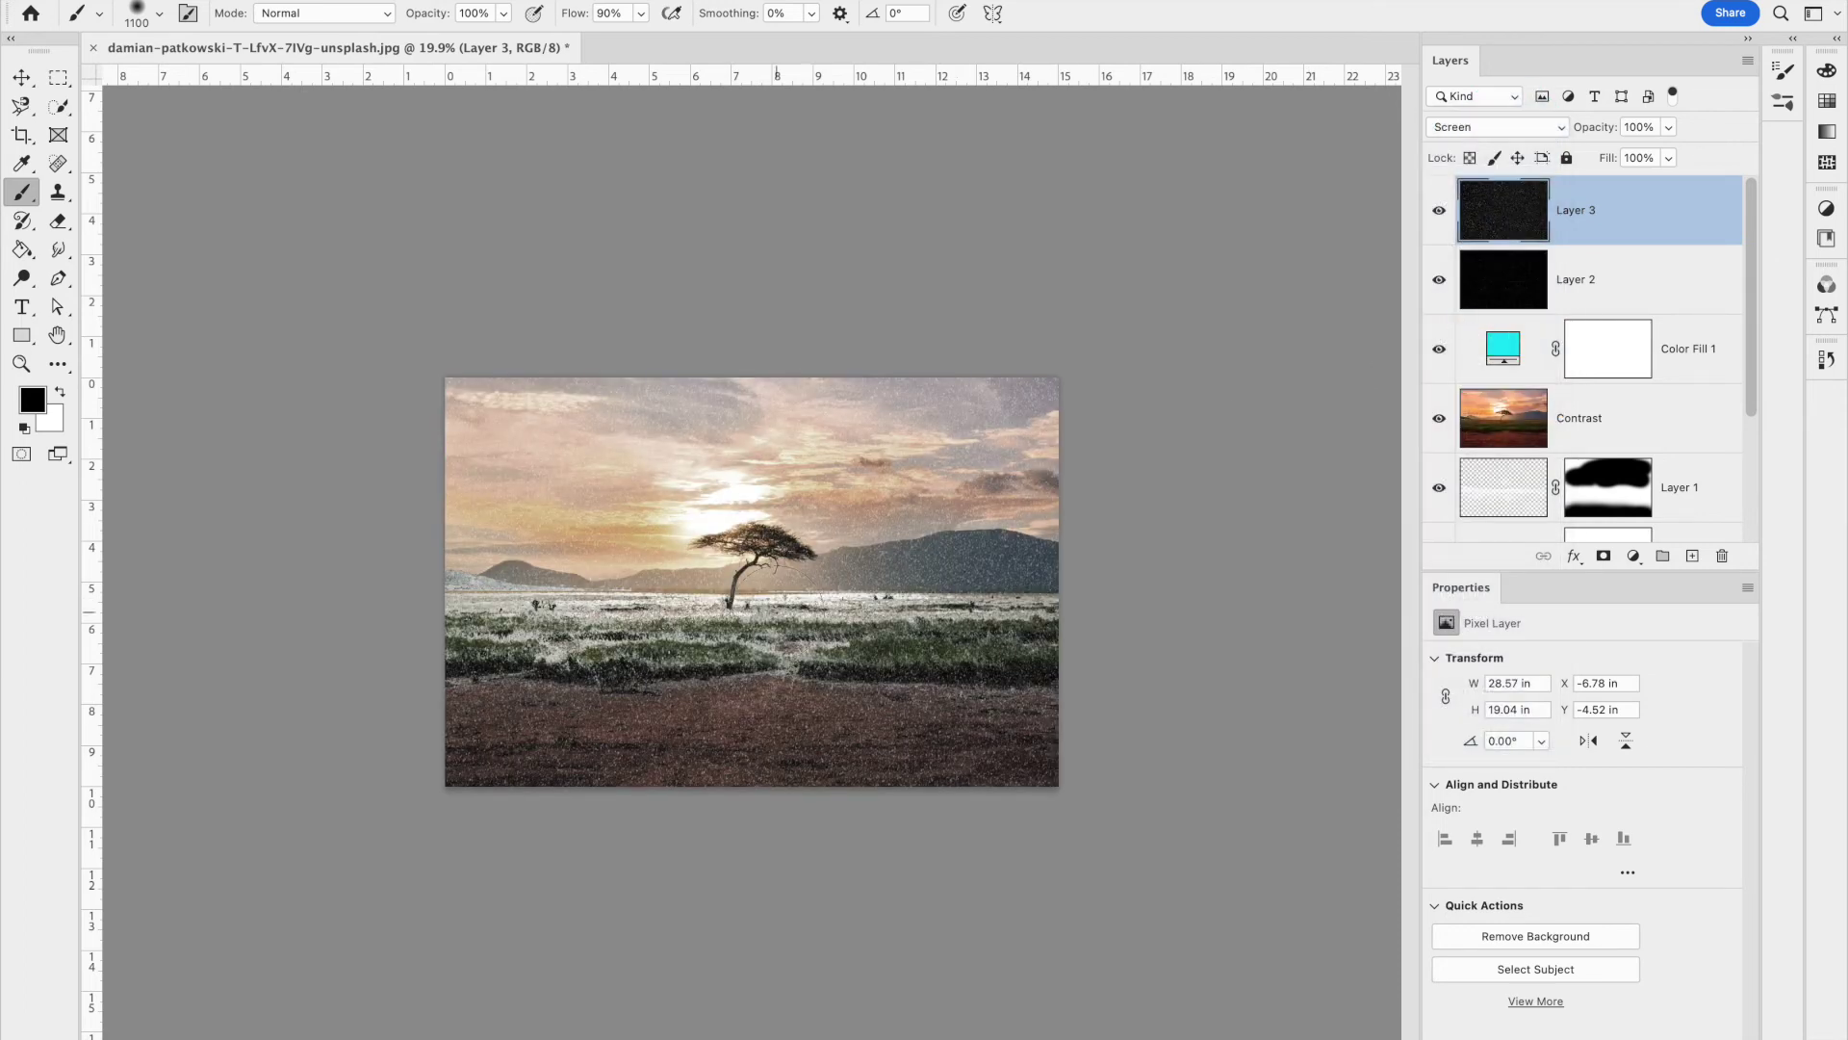
pyautogui.scroll(3, 778, 612)
pyautogui.scroll(2, 778, 611)
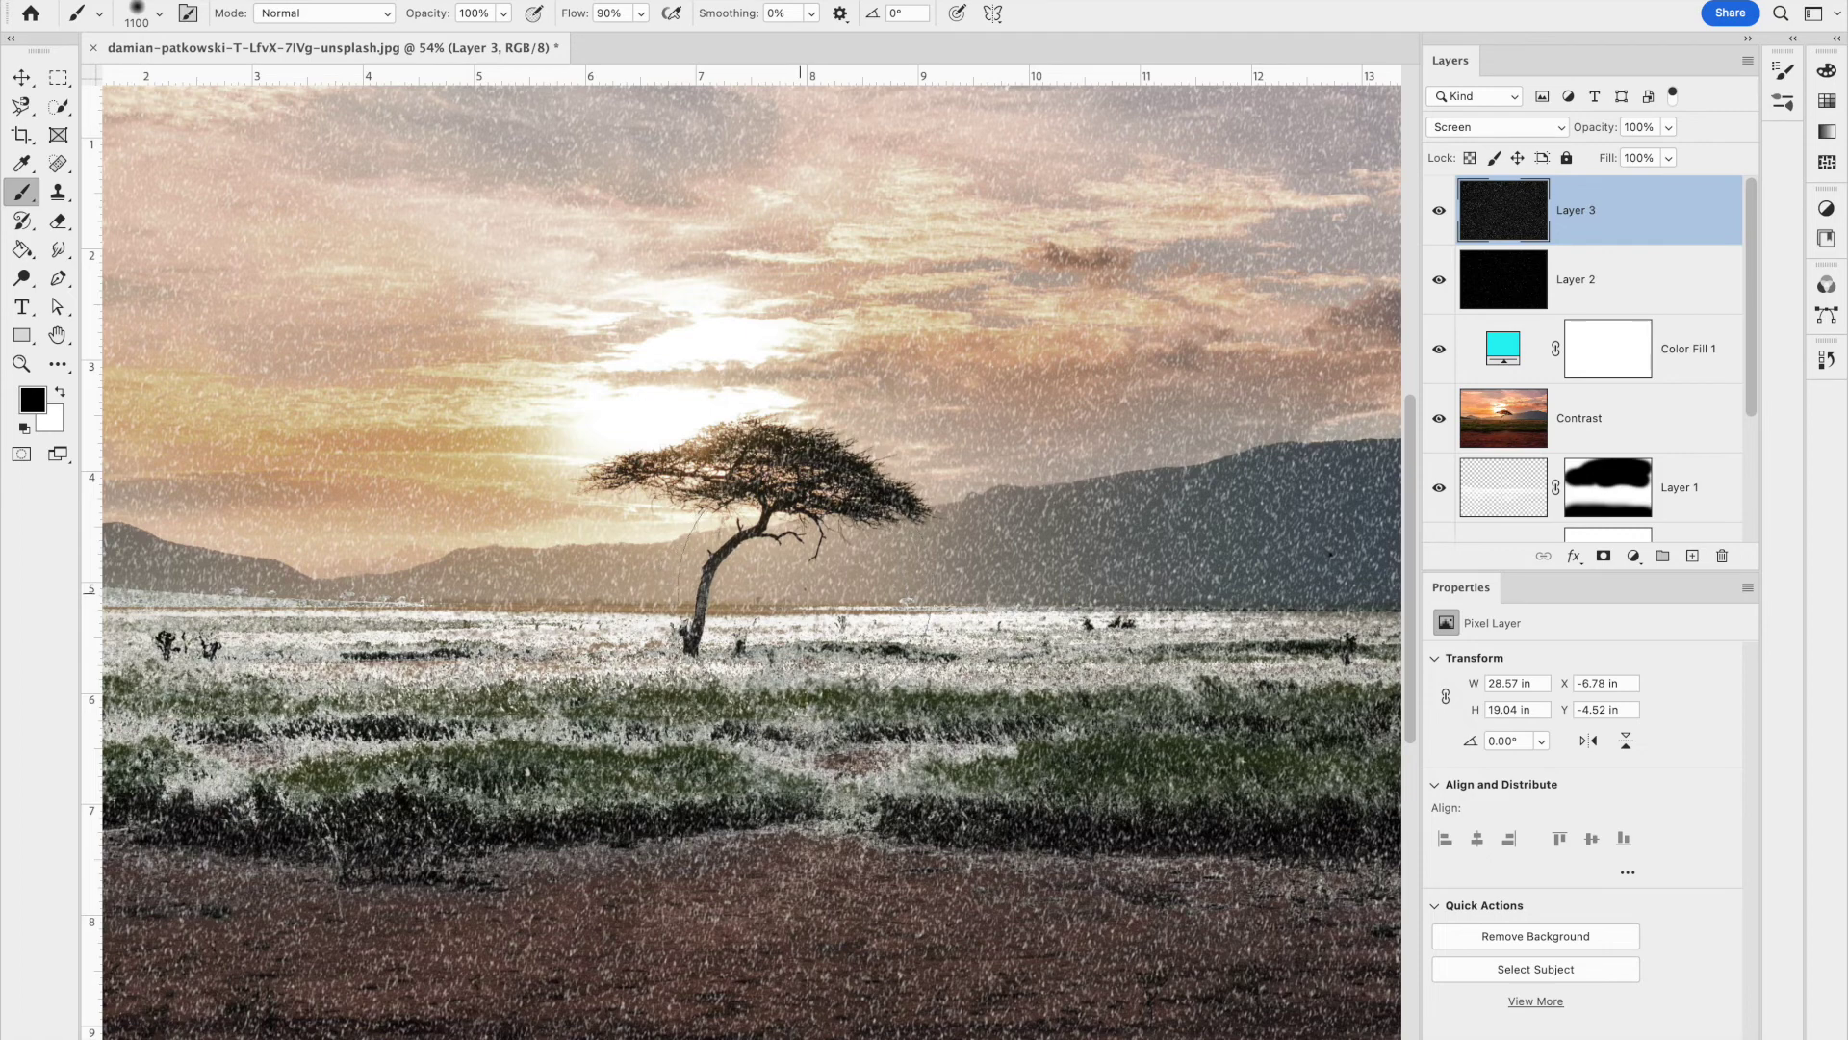
pyautogui.scroll(-1, 836, 592)
pyautogui.scroll(-2, 837, 593)
pyautogui.scroll(-1, 837, 592)
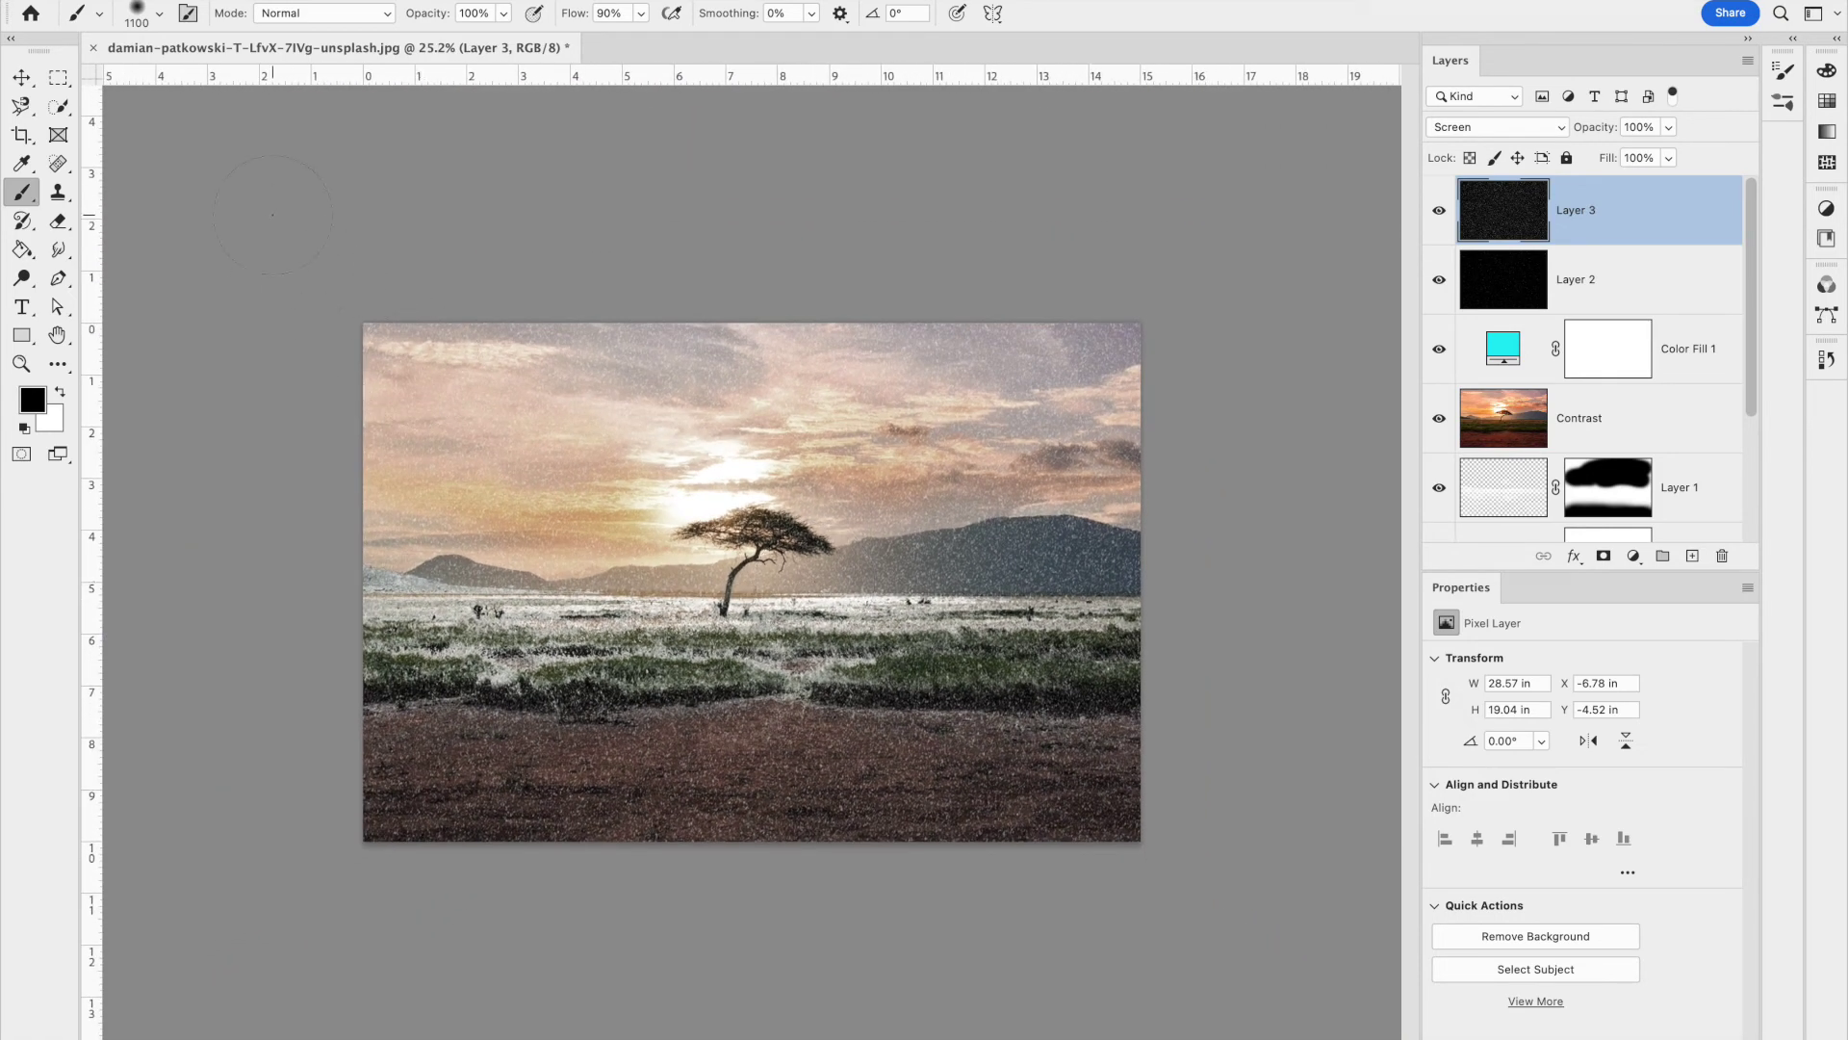
# Add a new white-filled layer above Layer 3 and apply 400% Gaussian, Monochromatic noise to it
pyautogui.click(1694, 556)
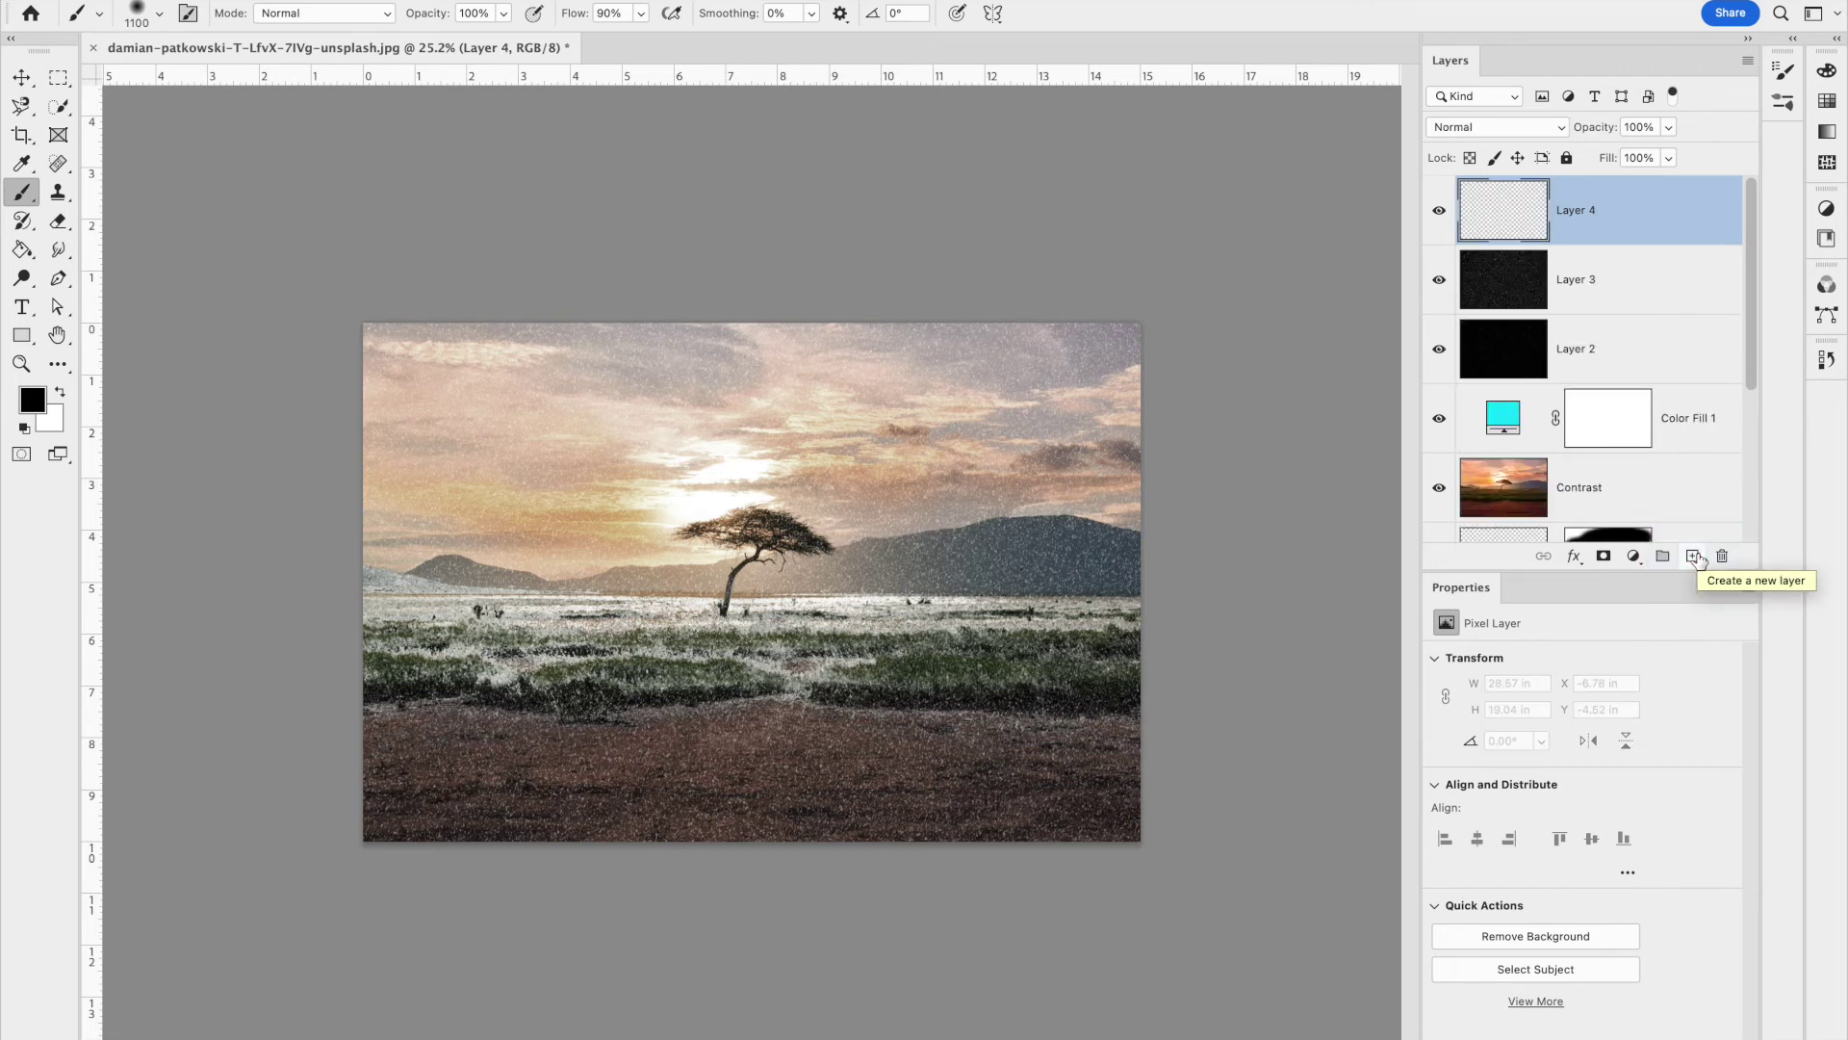
pyautogui.press('super+BackSpace')
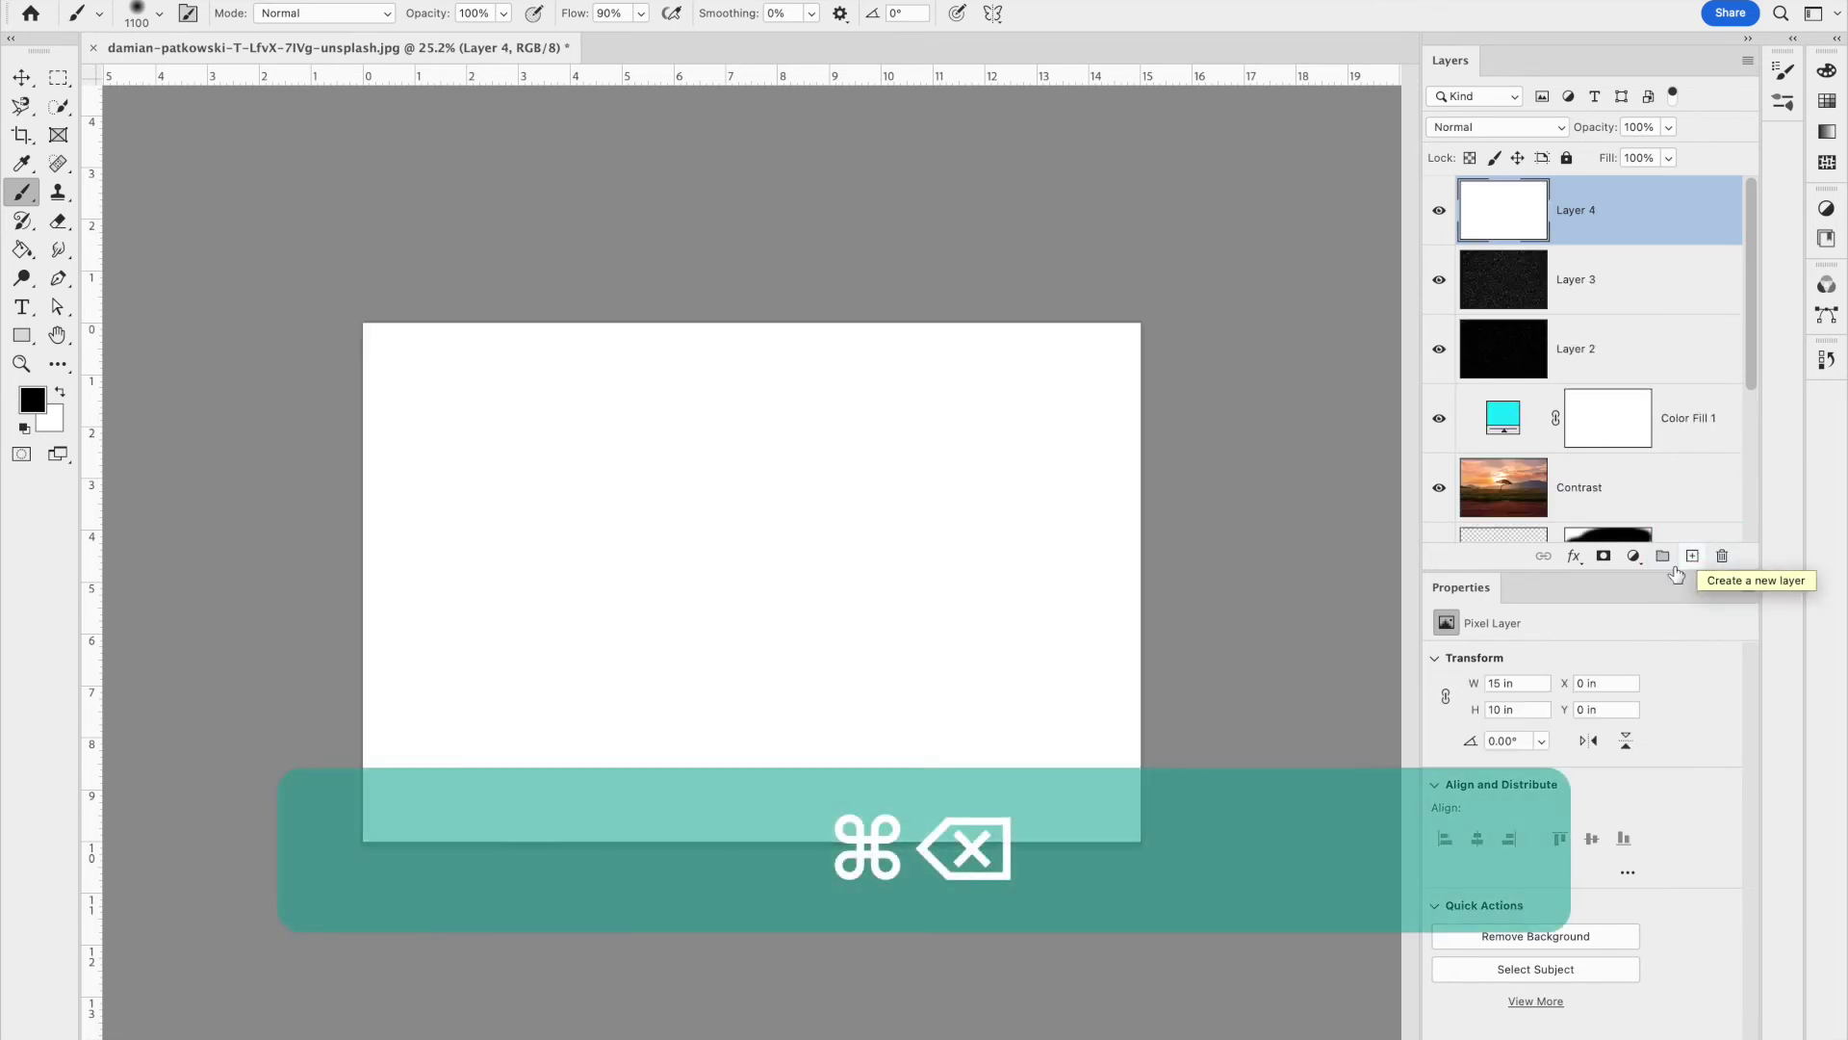
pyautogui.click(506, 0)
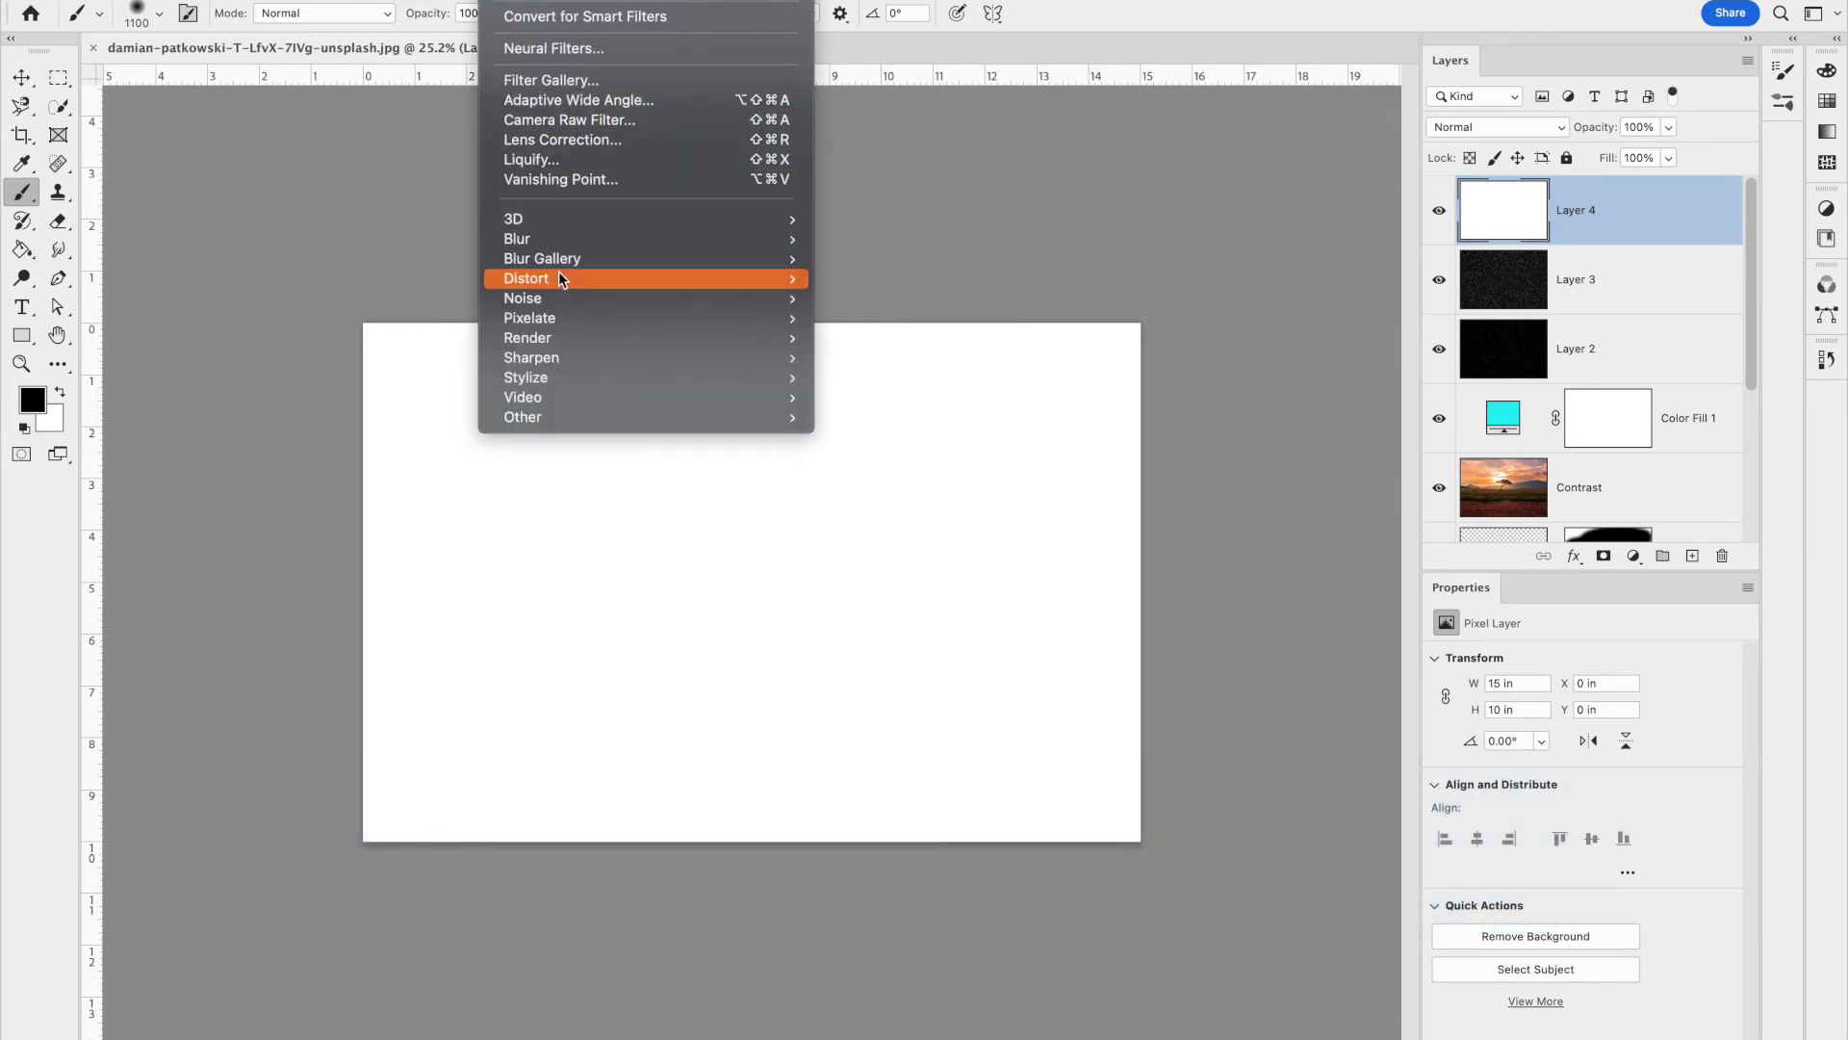
pyautogui.moveTo(563, 298)
pyautogui.click(847, 298)
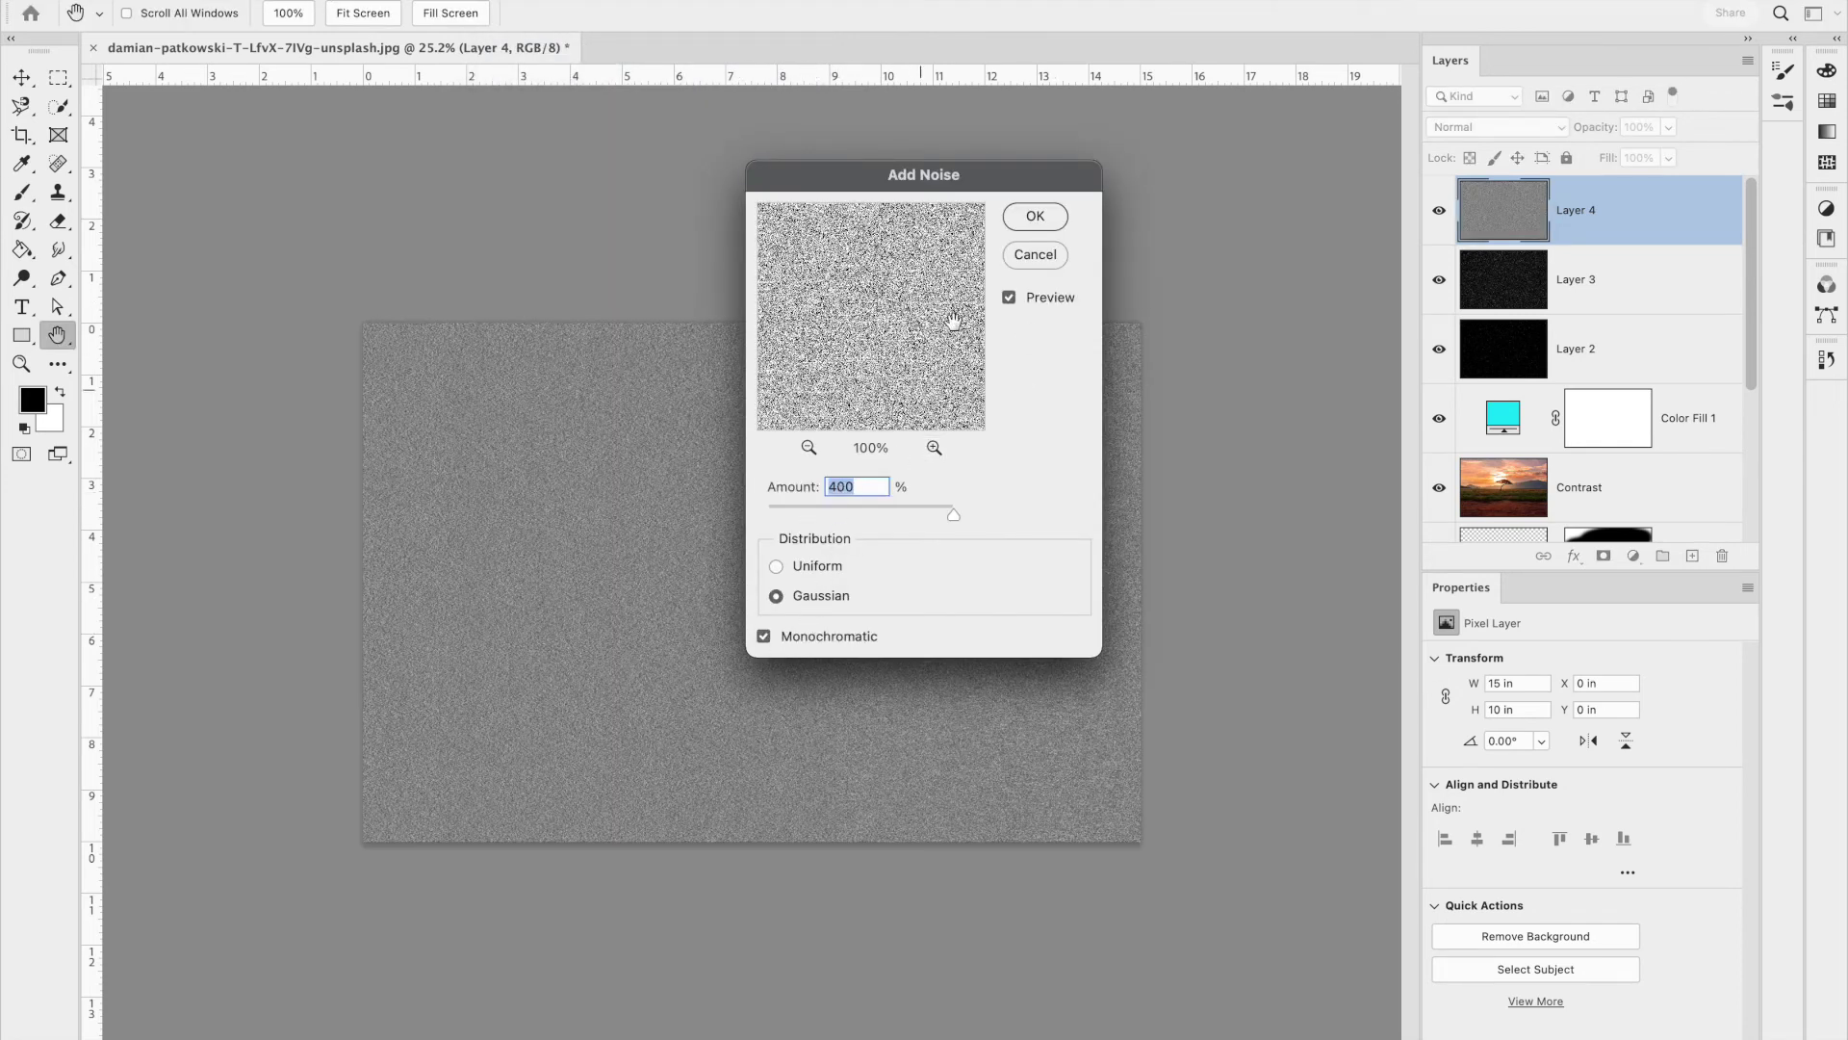
pyautogui.click(1035, 216)
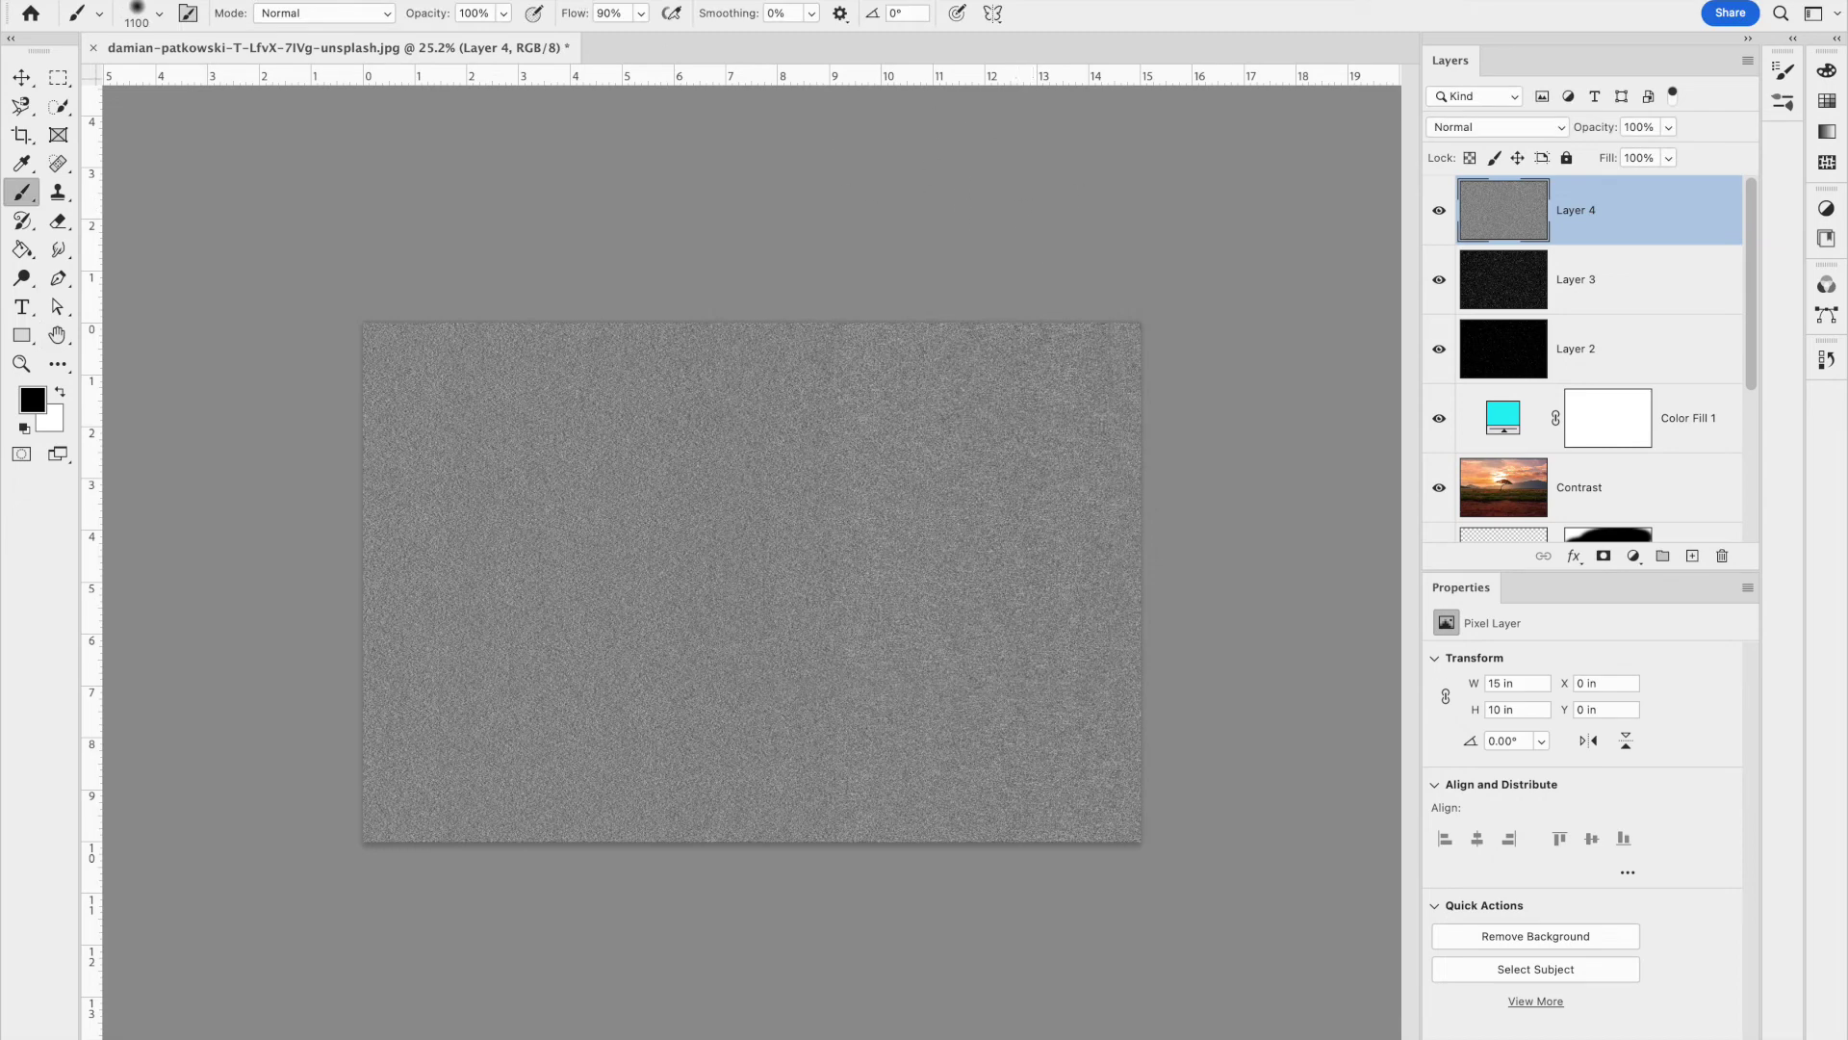
# Apply a Gaussian Blur with a 1.0 pixel radius to the noise on Layer 4
pyautogui.click(521, 6)
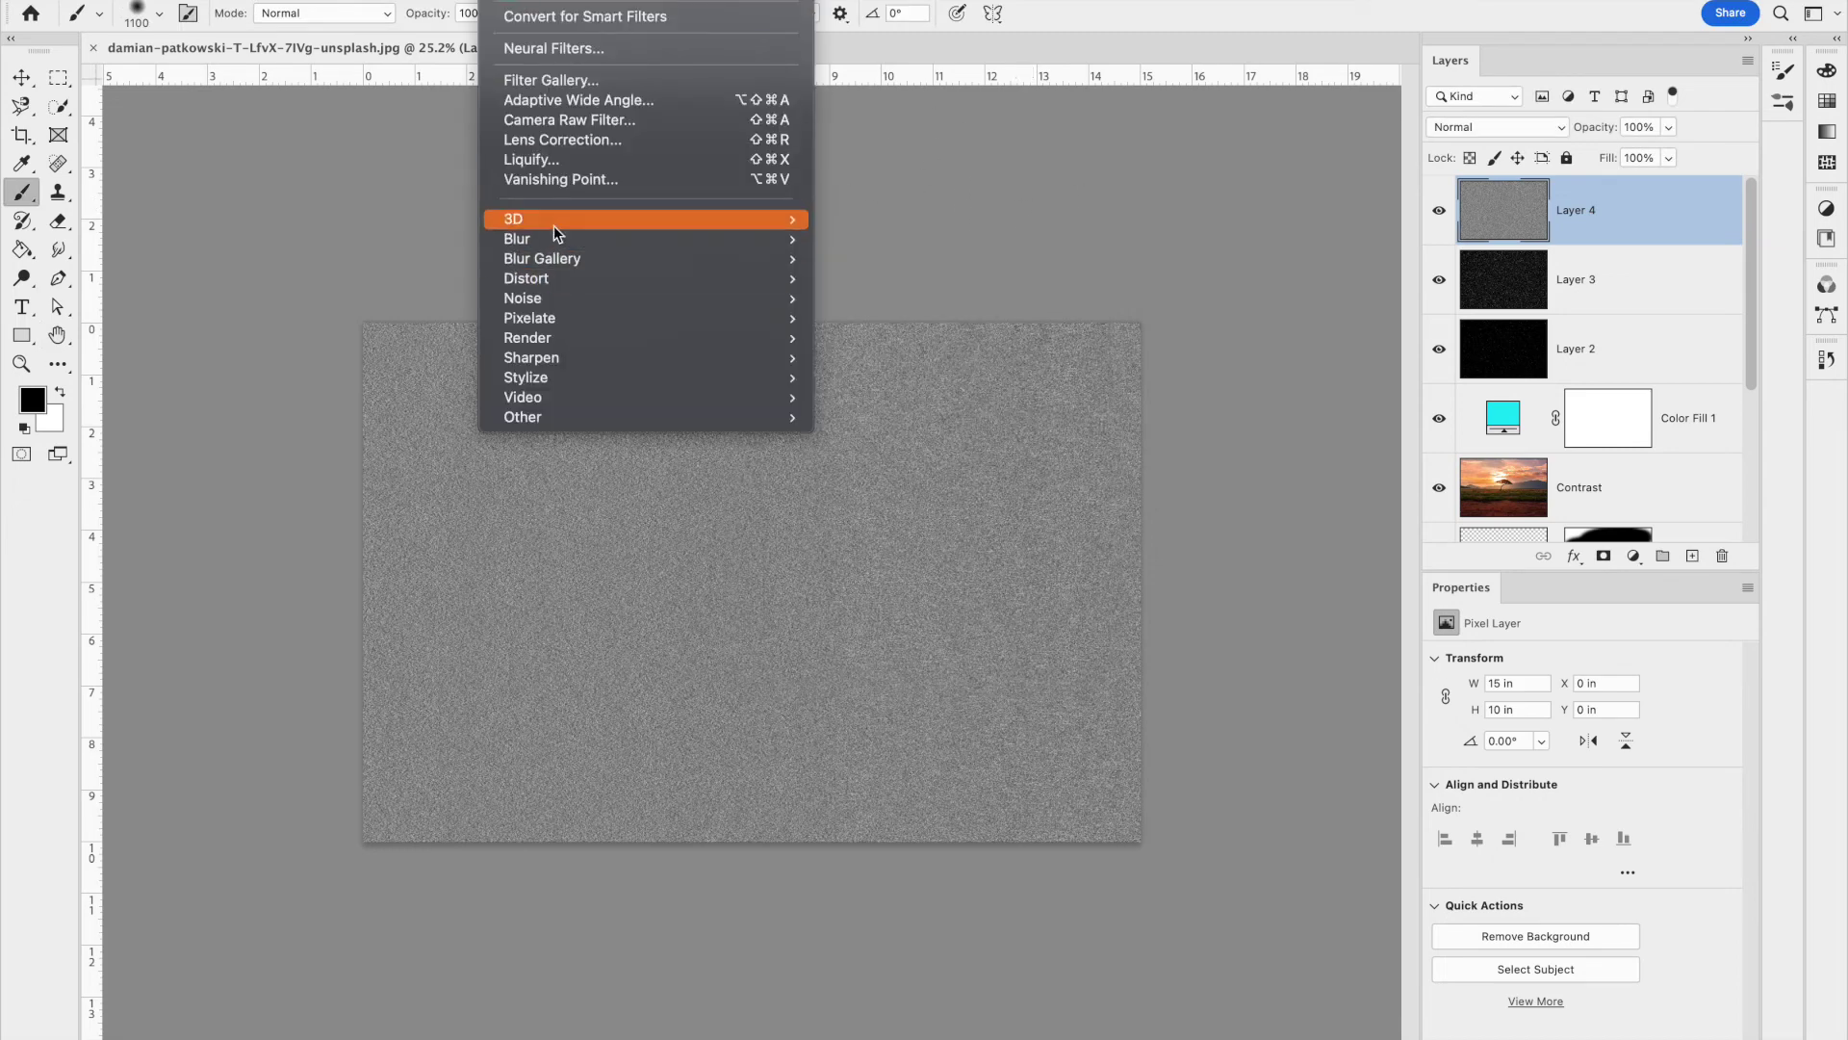
pyautogui.moveTo(562, 244)
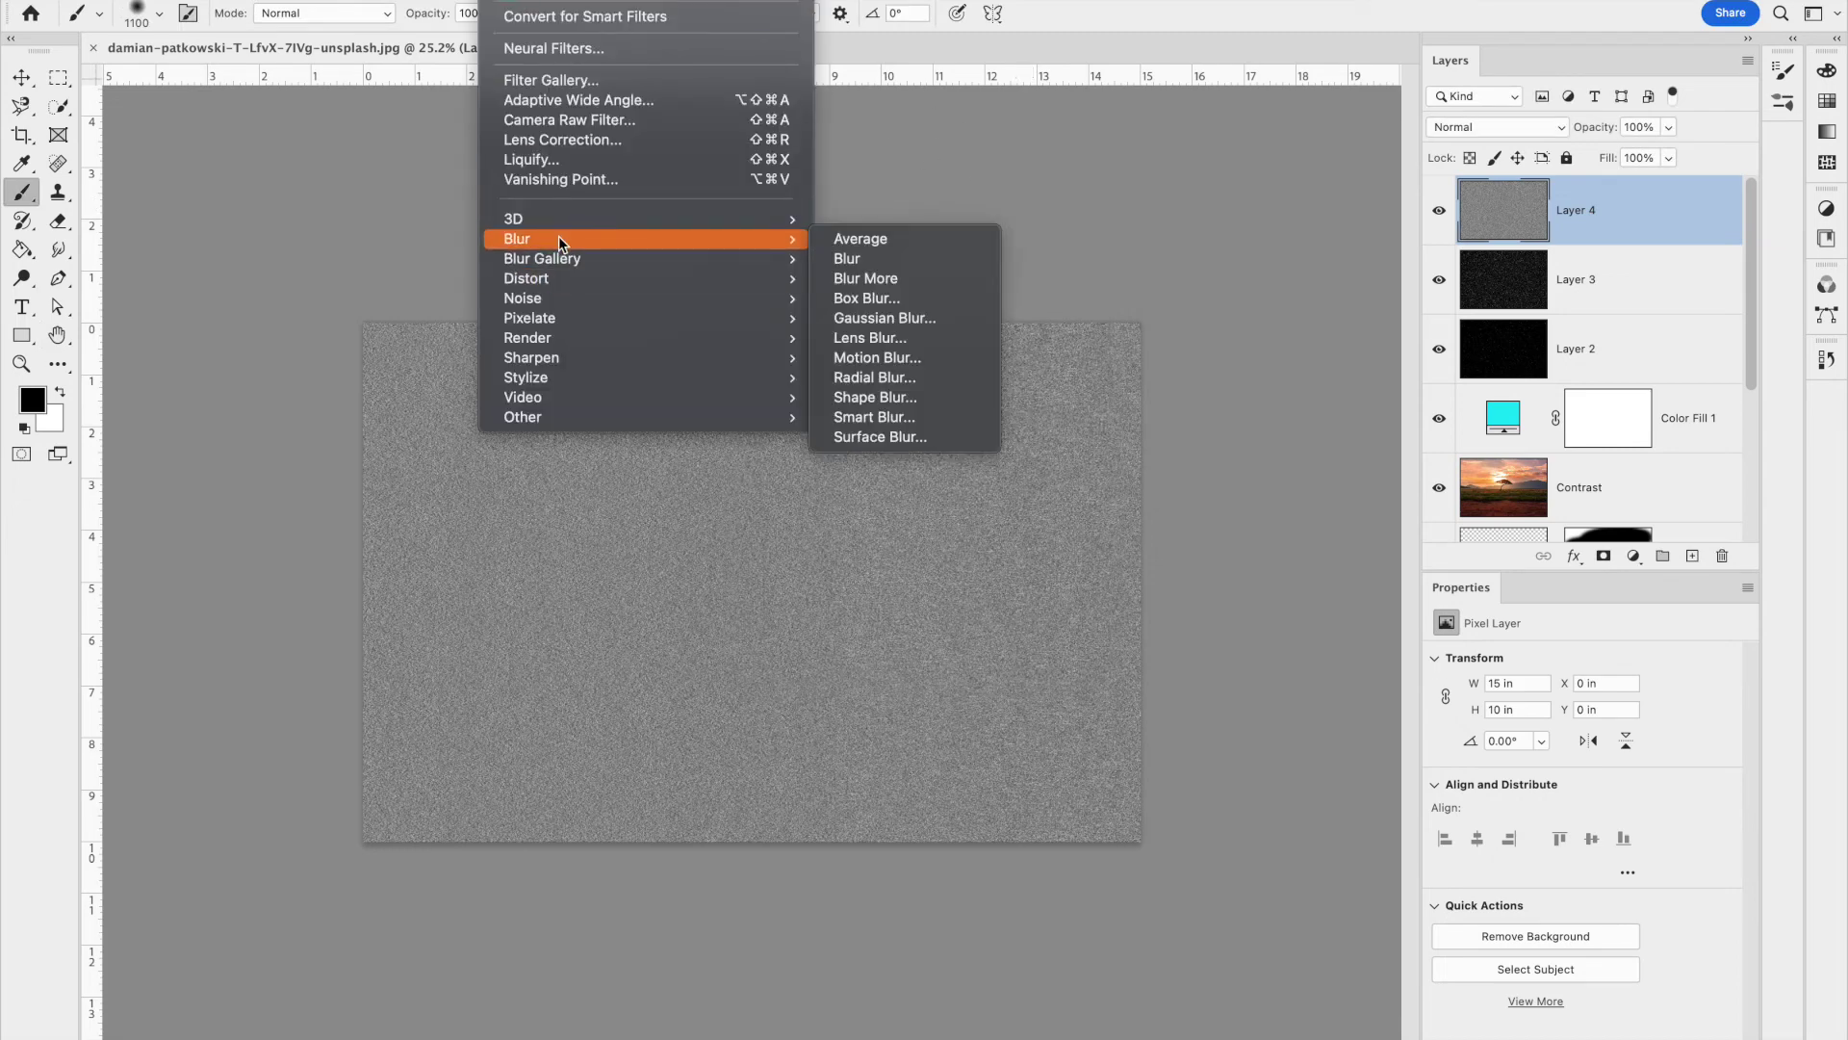
pyautogui.click(881, 316)
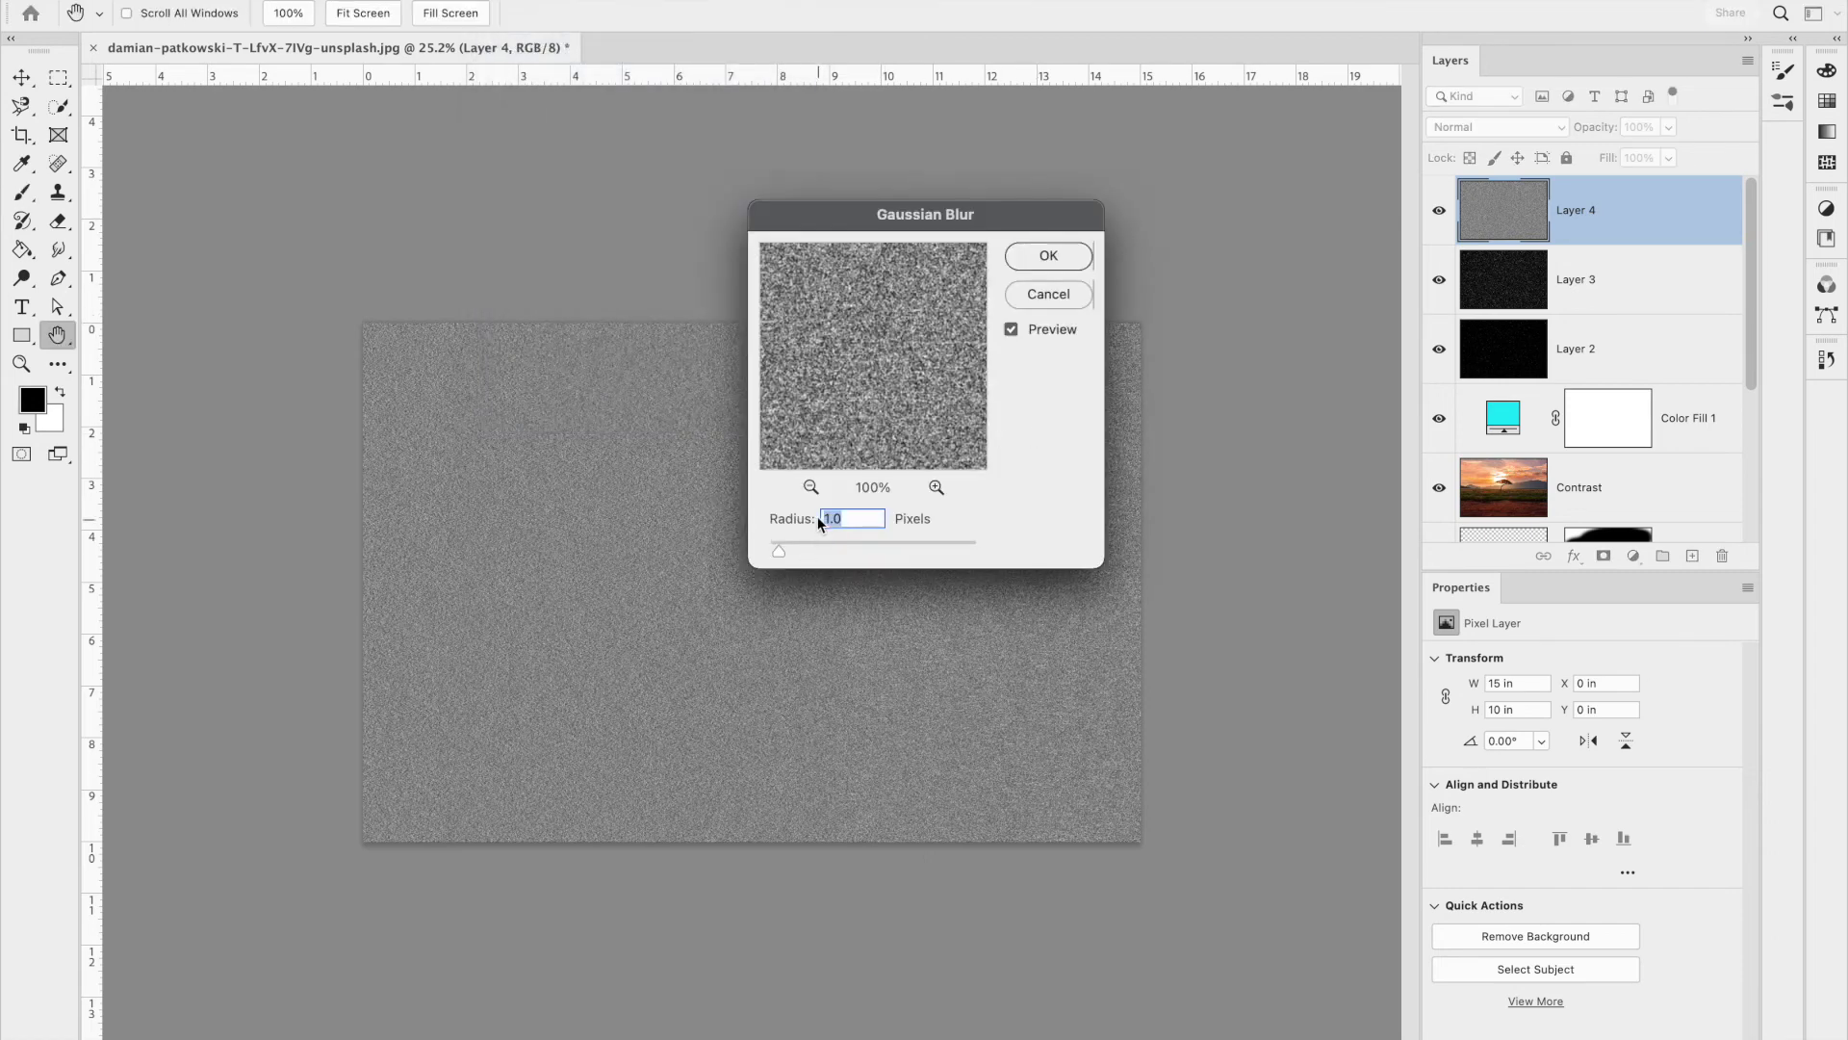
pyautogui.click(1040, 255)
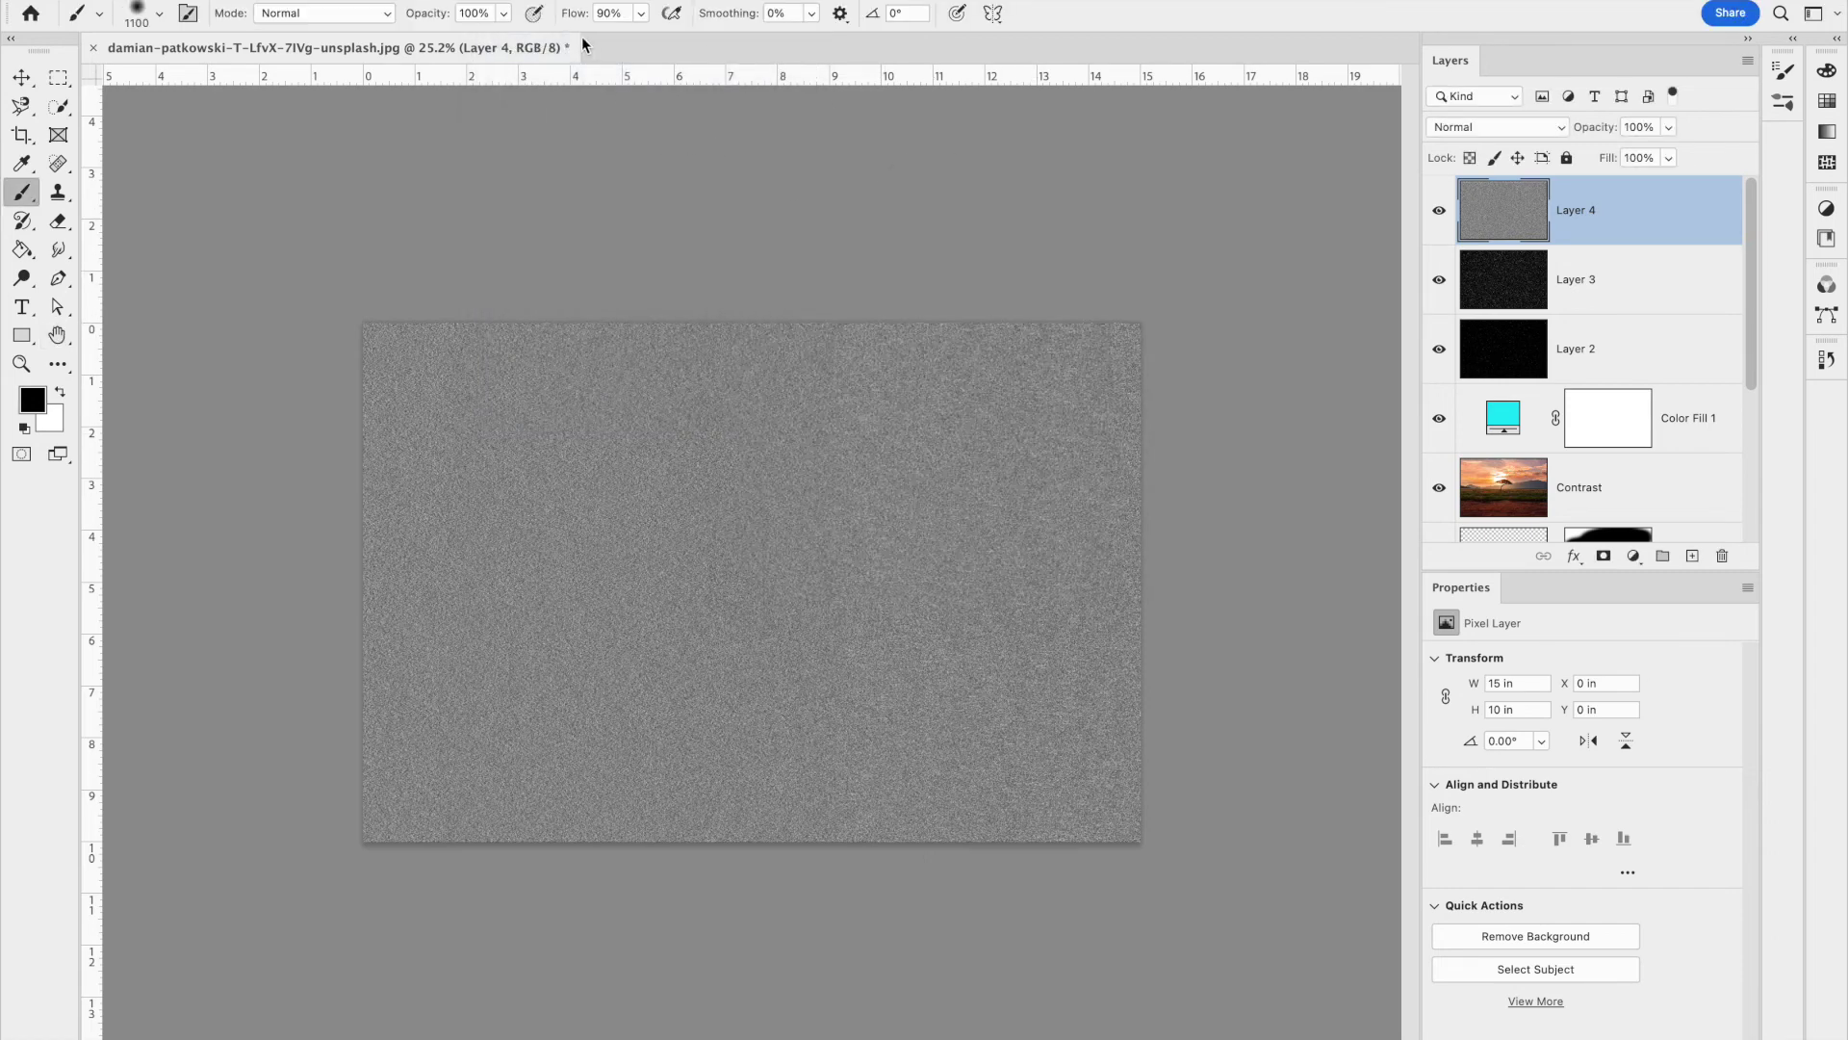
# Apply a Motion Blur to Layer 4 with an angle of 57° and a distance of 5 pixels
pyautogui.click(502, 0)
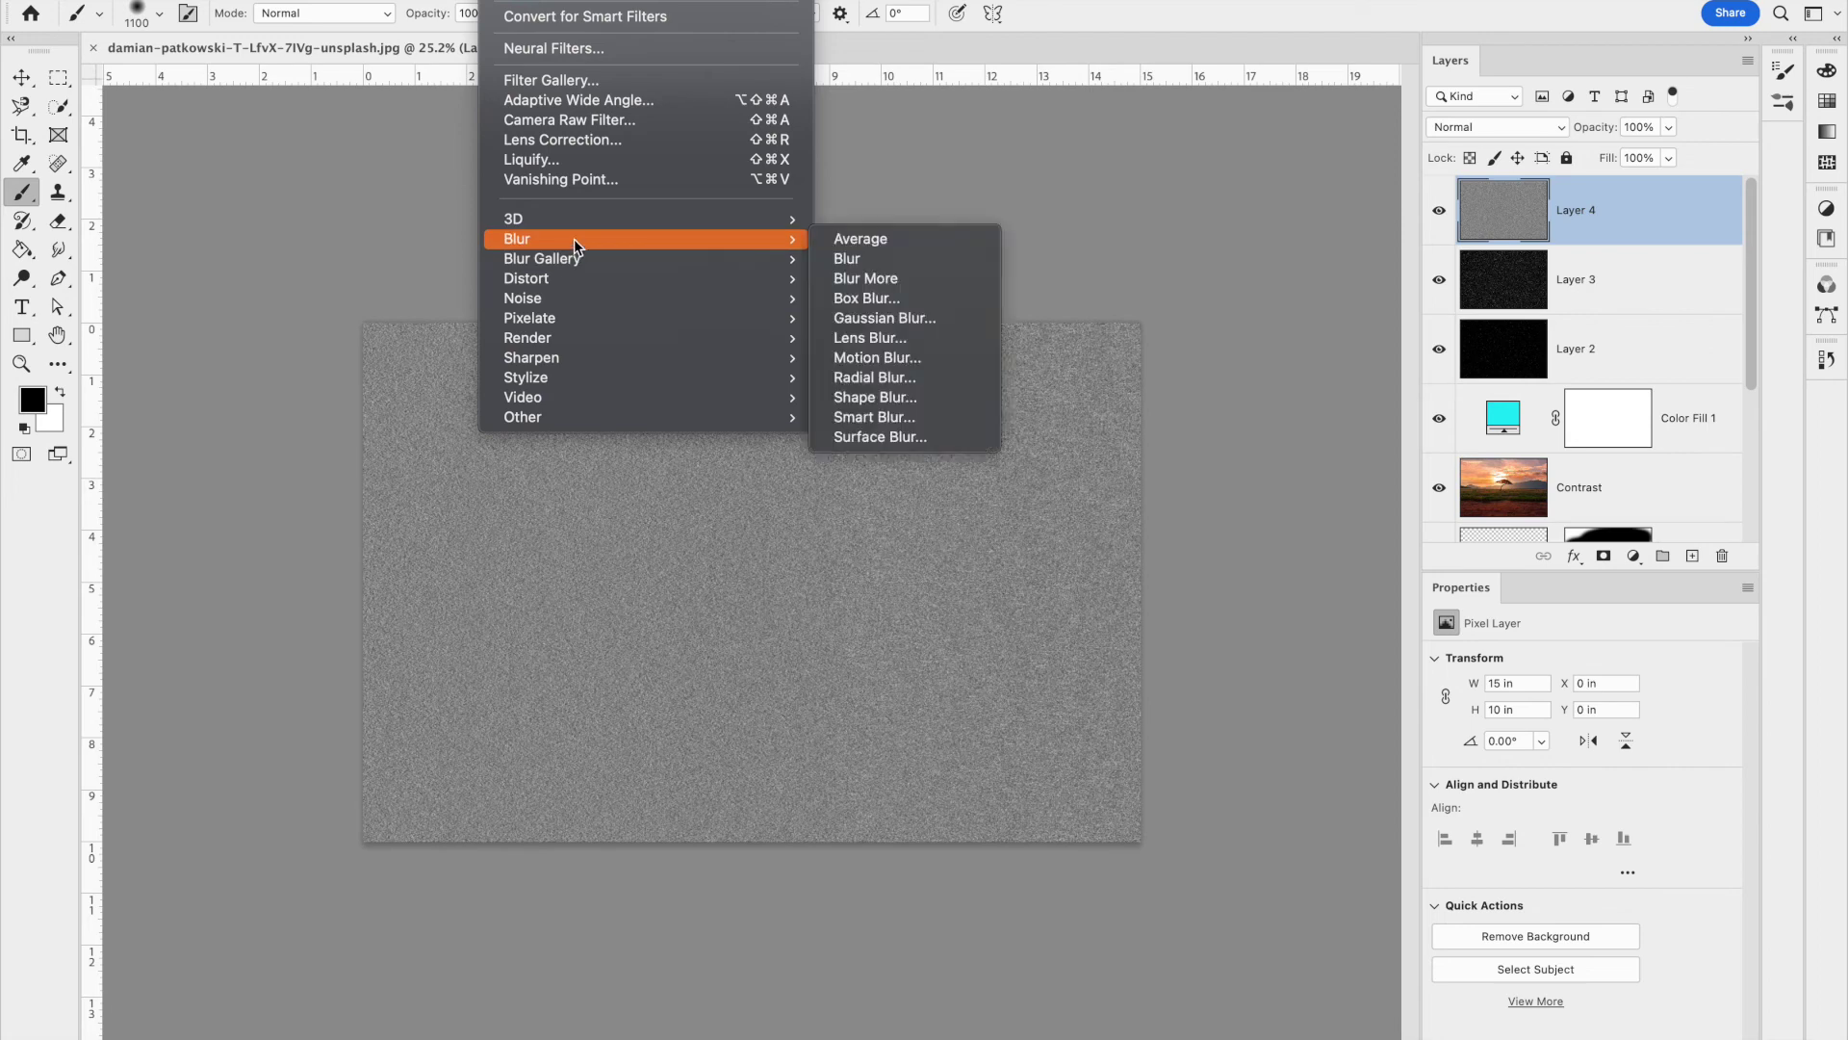
pyautogui.moveTo(784, 239)
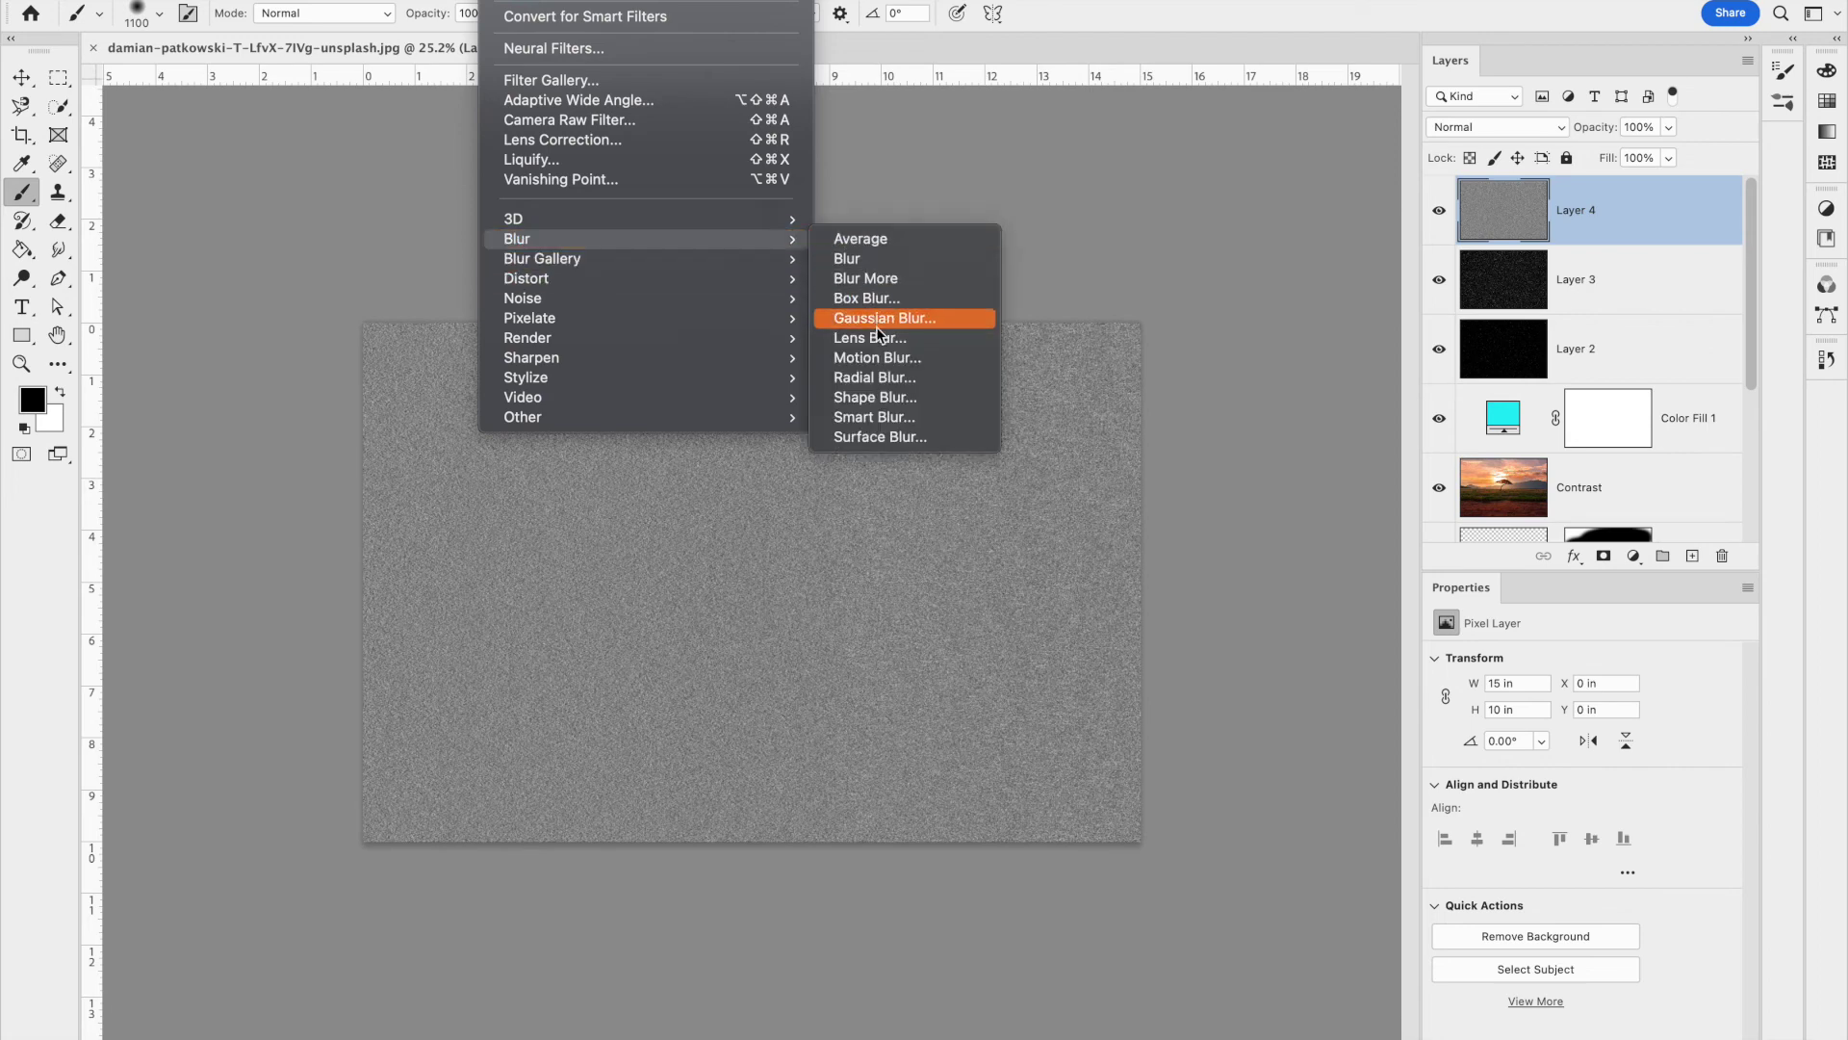
pyautogui.click(885, 357)
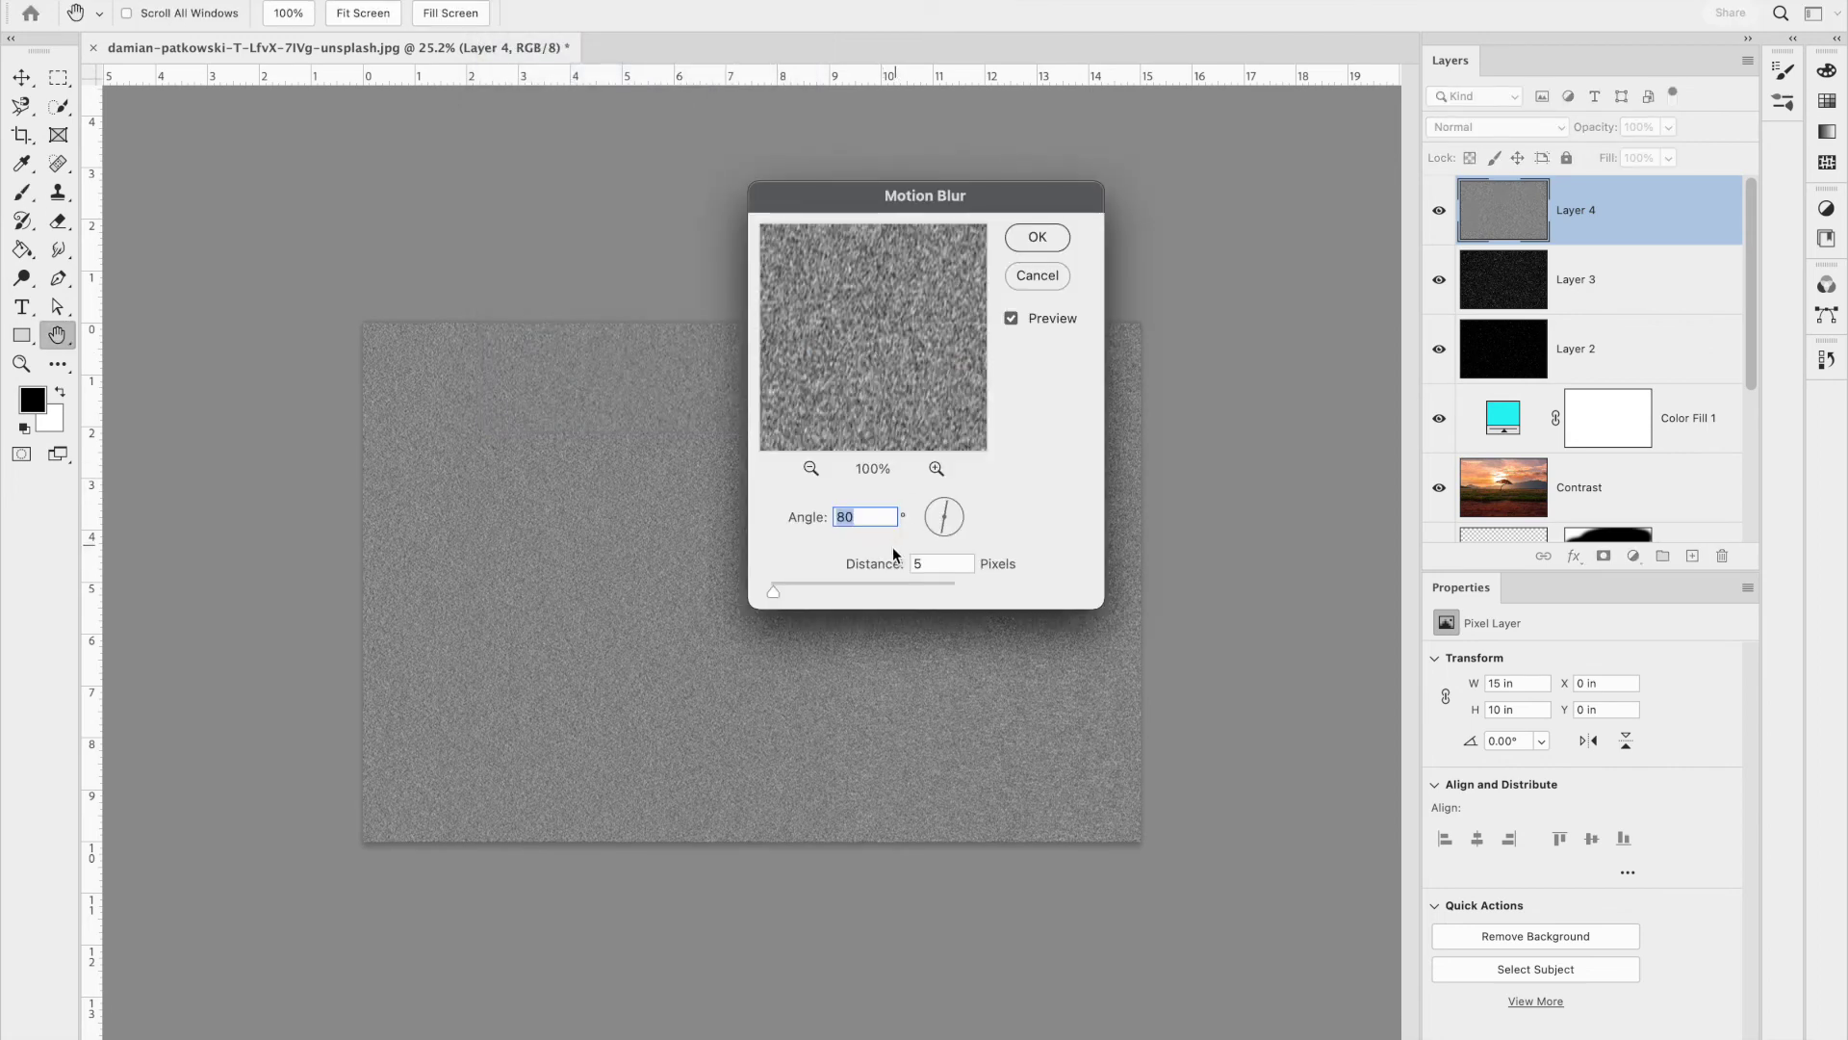
pyautogui.moveTo(958, 516); pyautogui.dragTo(948, 511)
pyautogui.click(1037, 236)
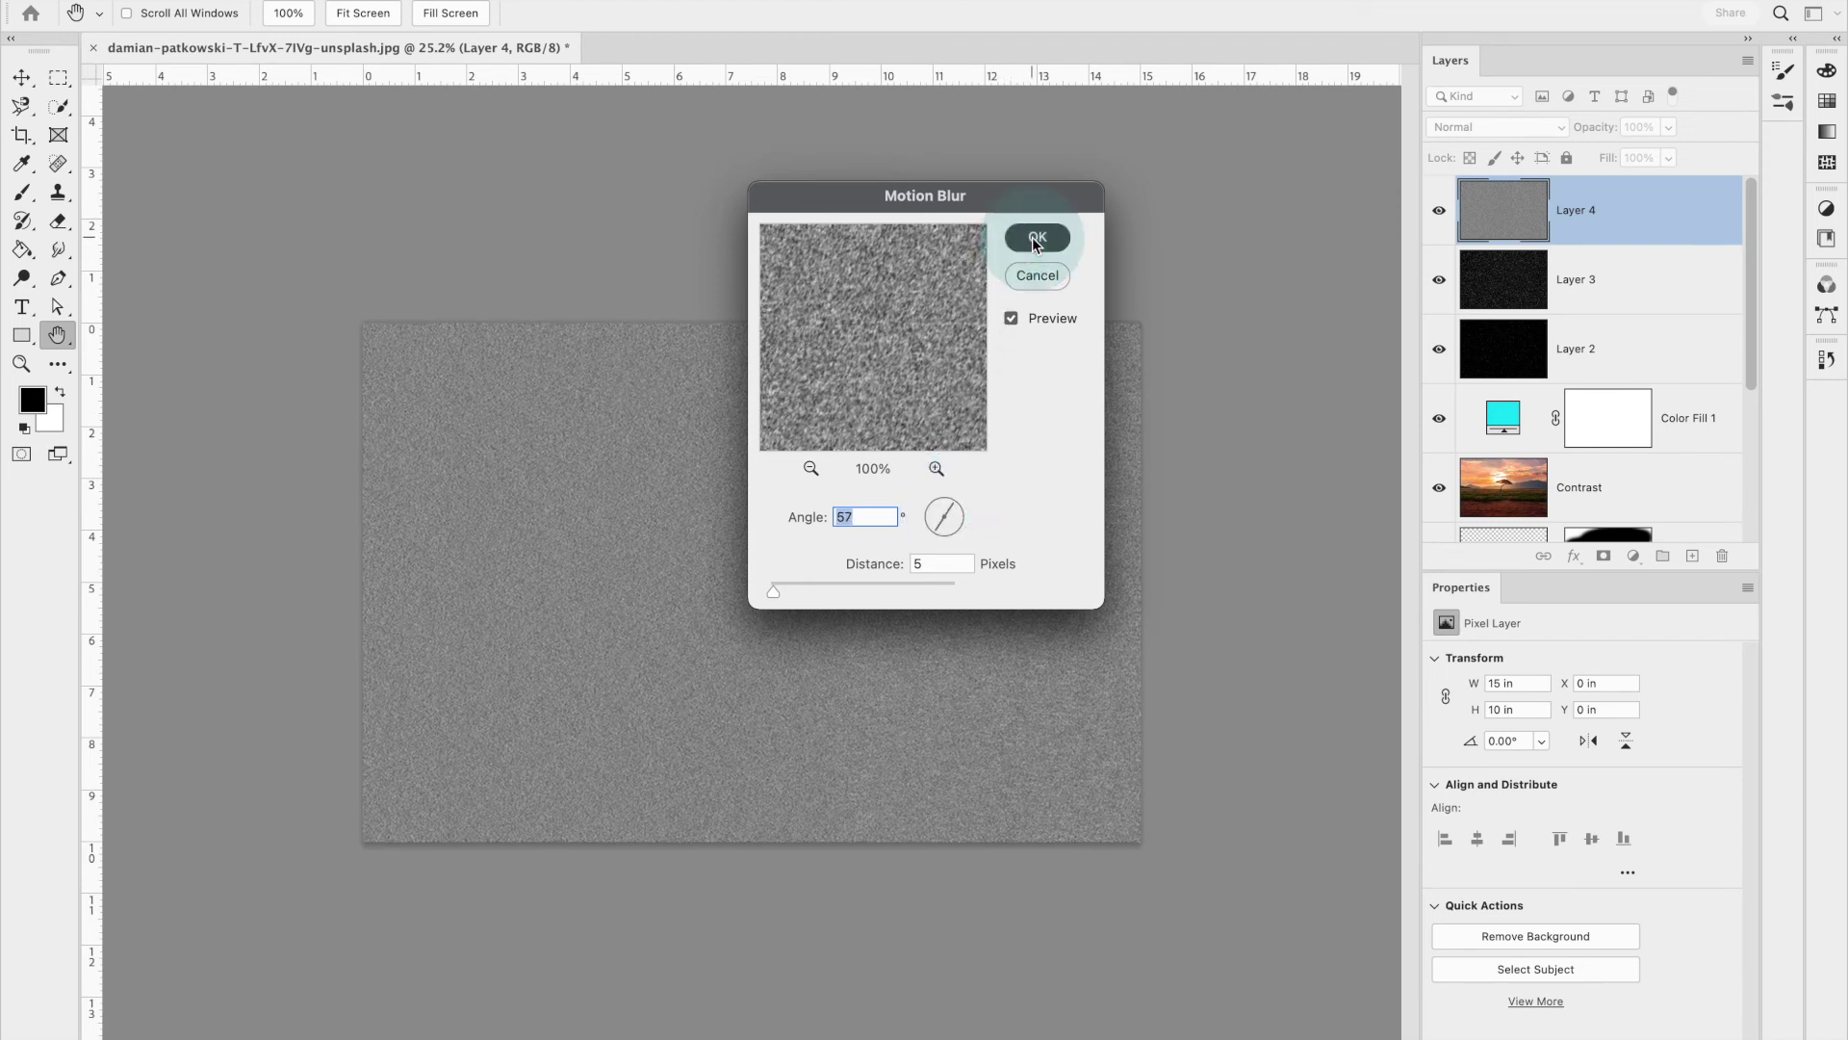
pyautogui.press('b')
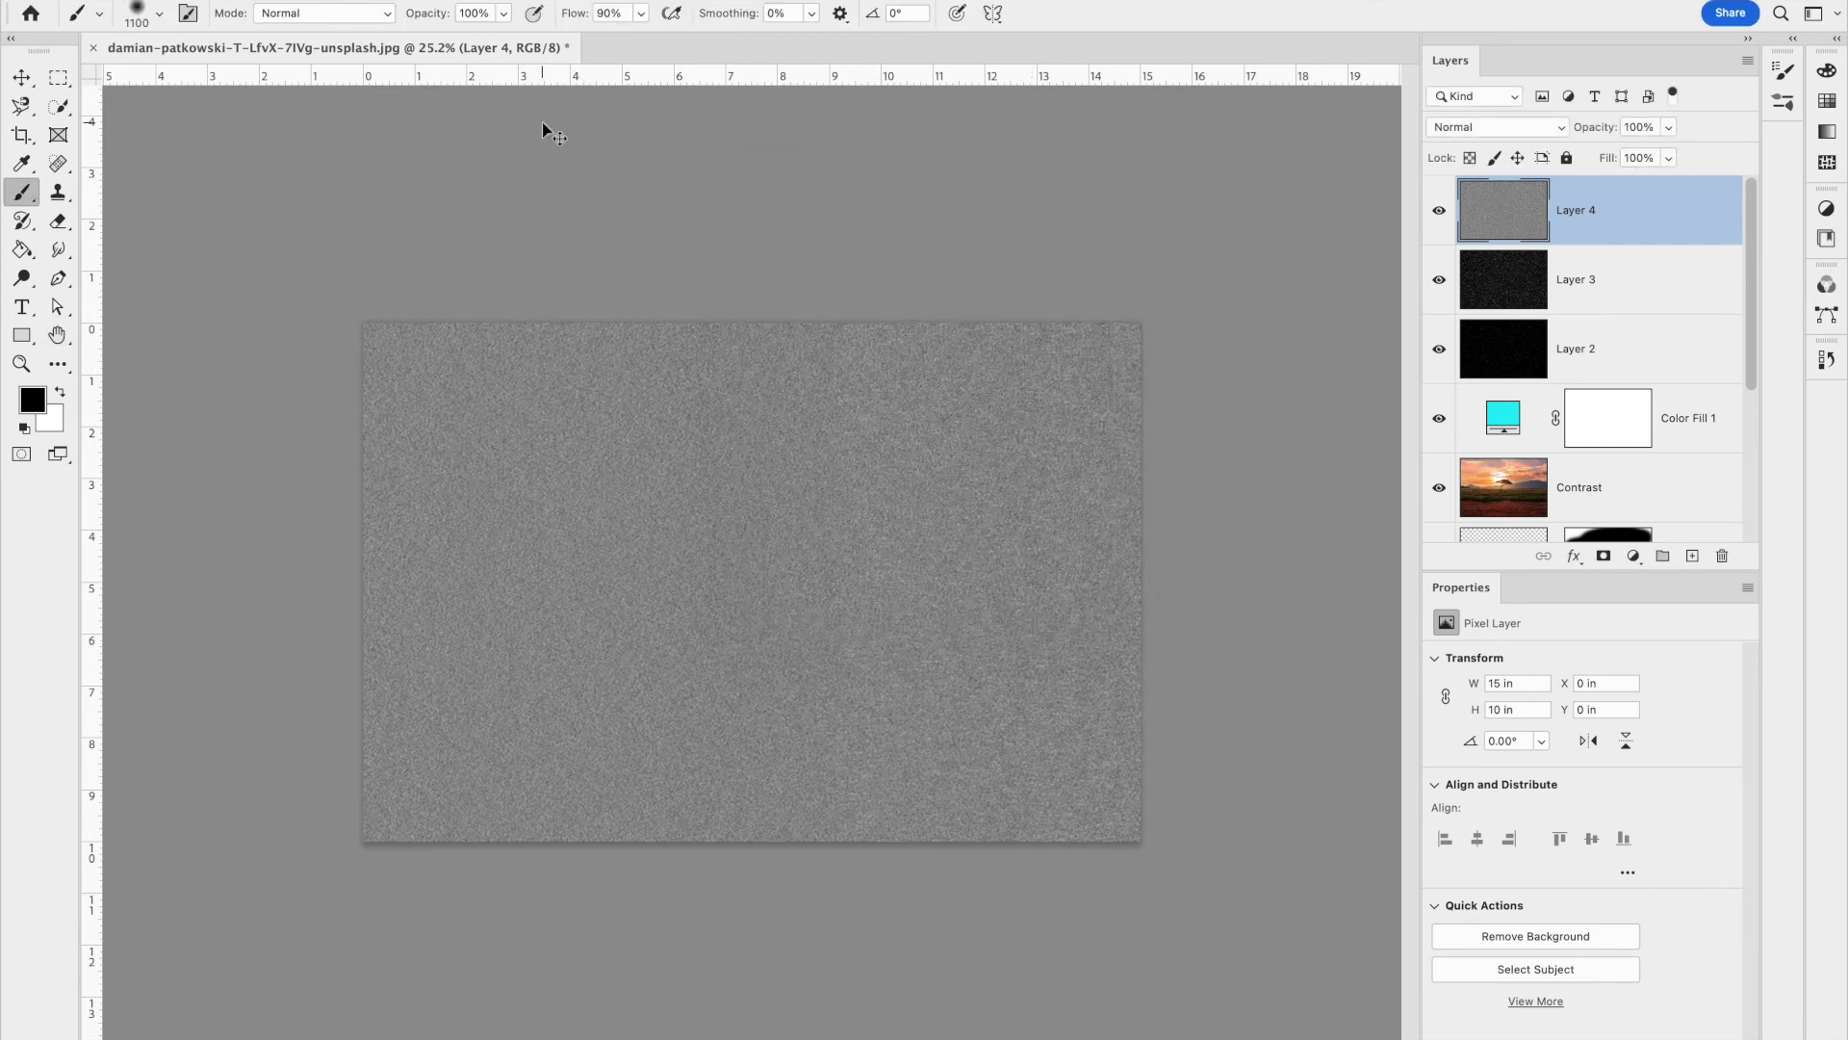
# Enlarge Layer 4 proportionally from its center to about 259%, well beyond the canvas edges
pyautogui.press('super+t')
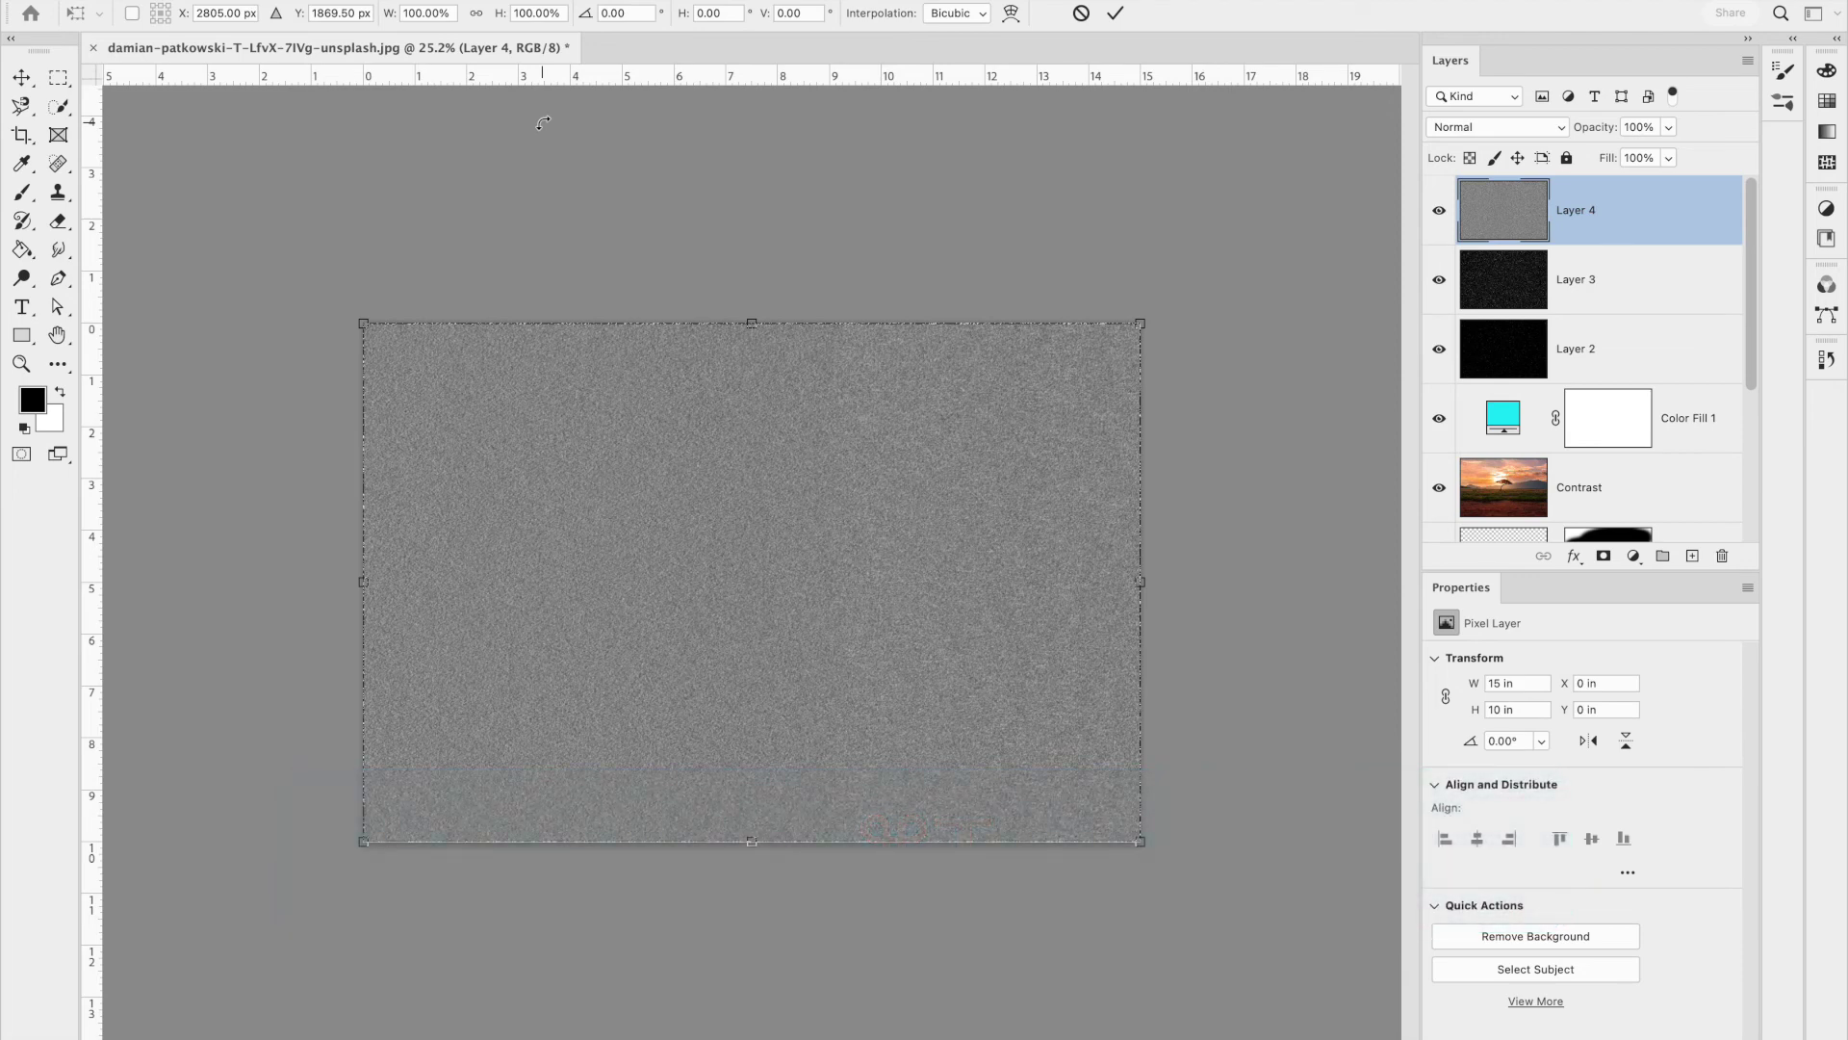
pyautogui.scroll(-3, 1183, 394)
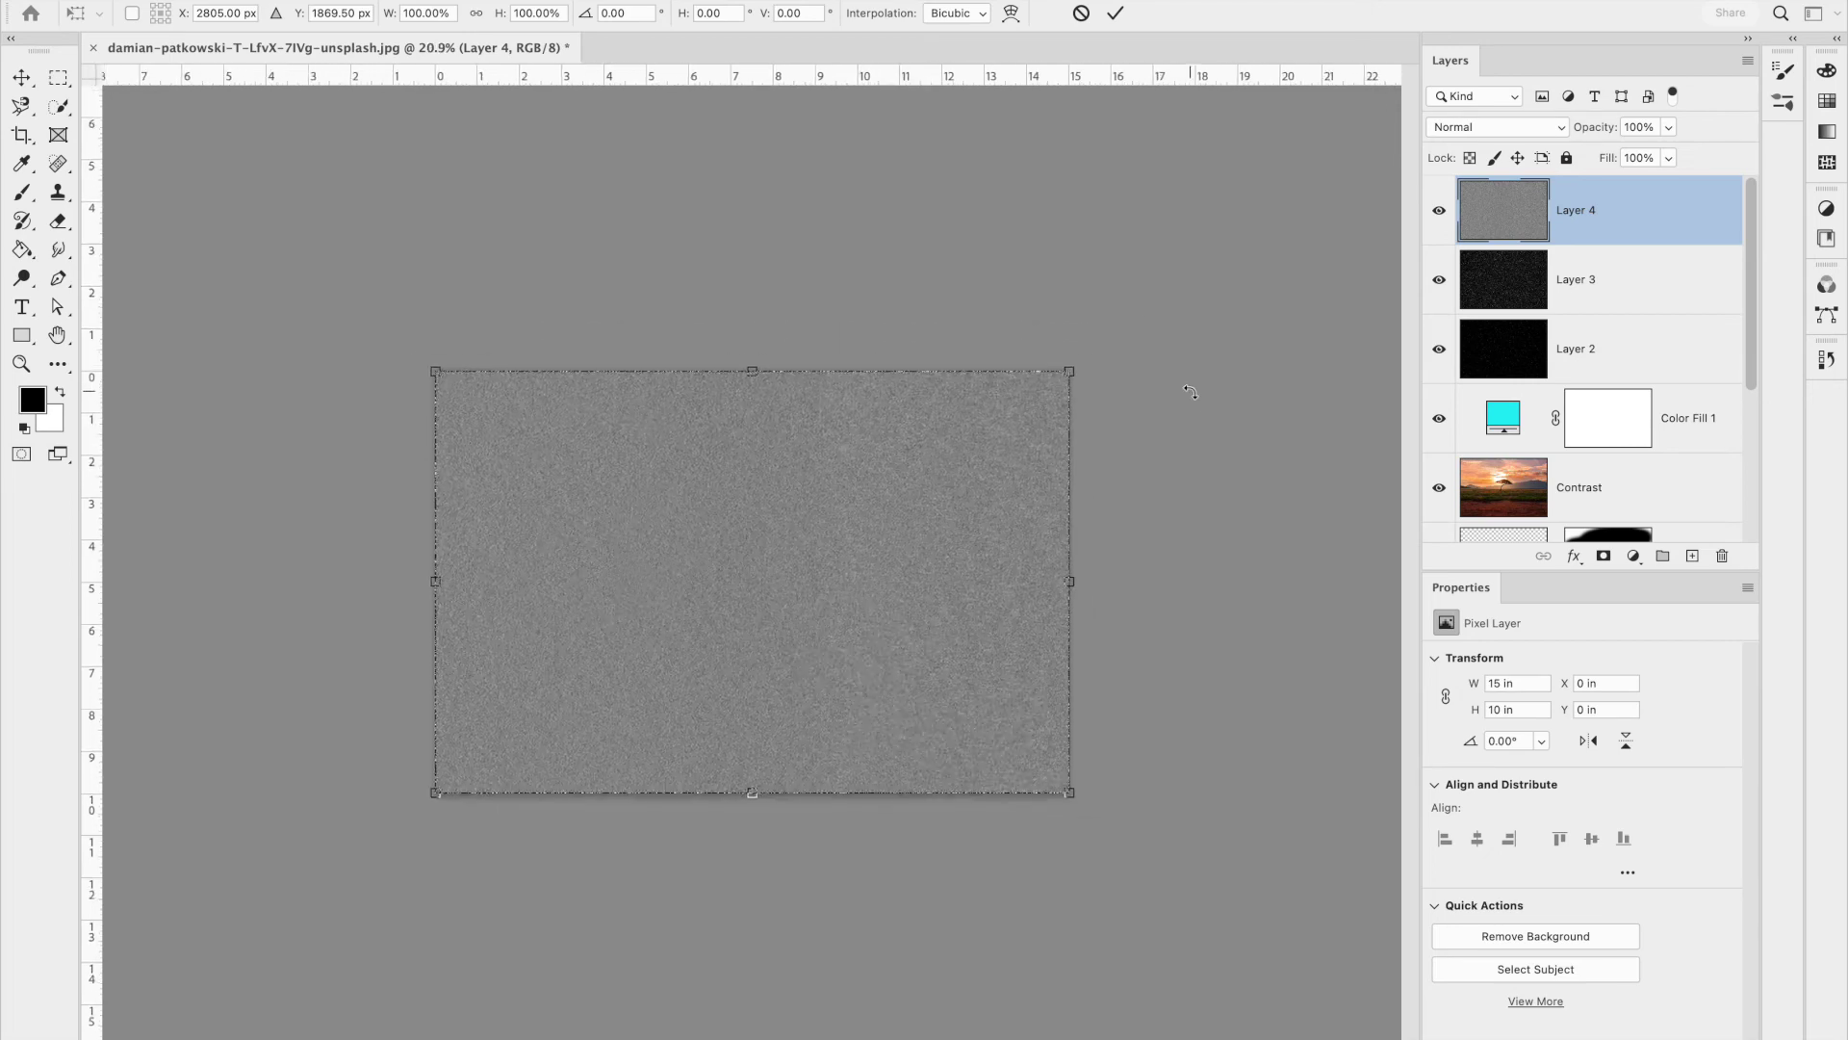
pyautogui.scroll(-1, 1183, 395)
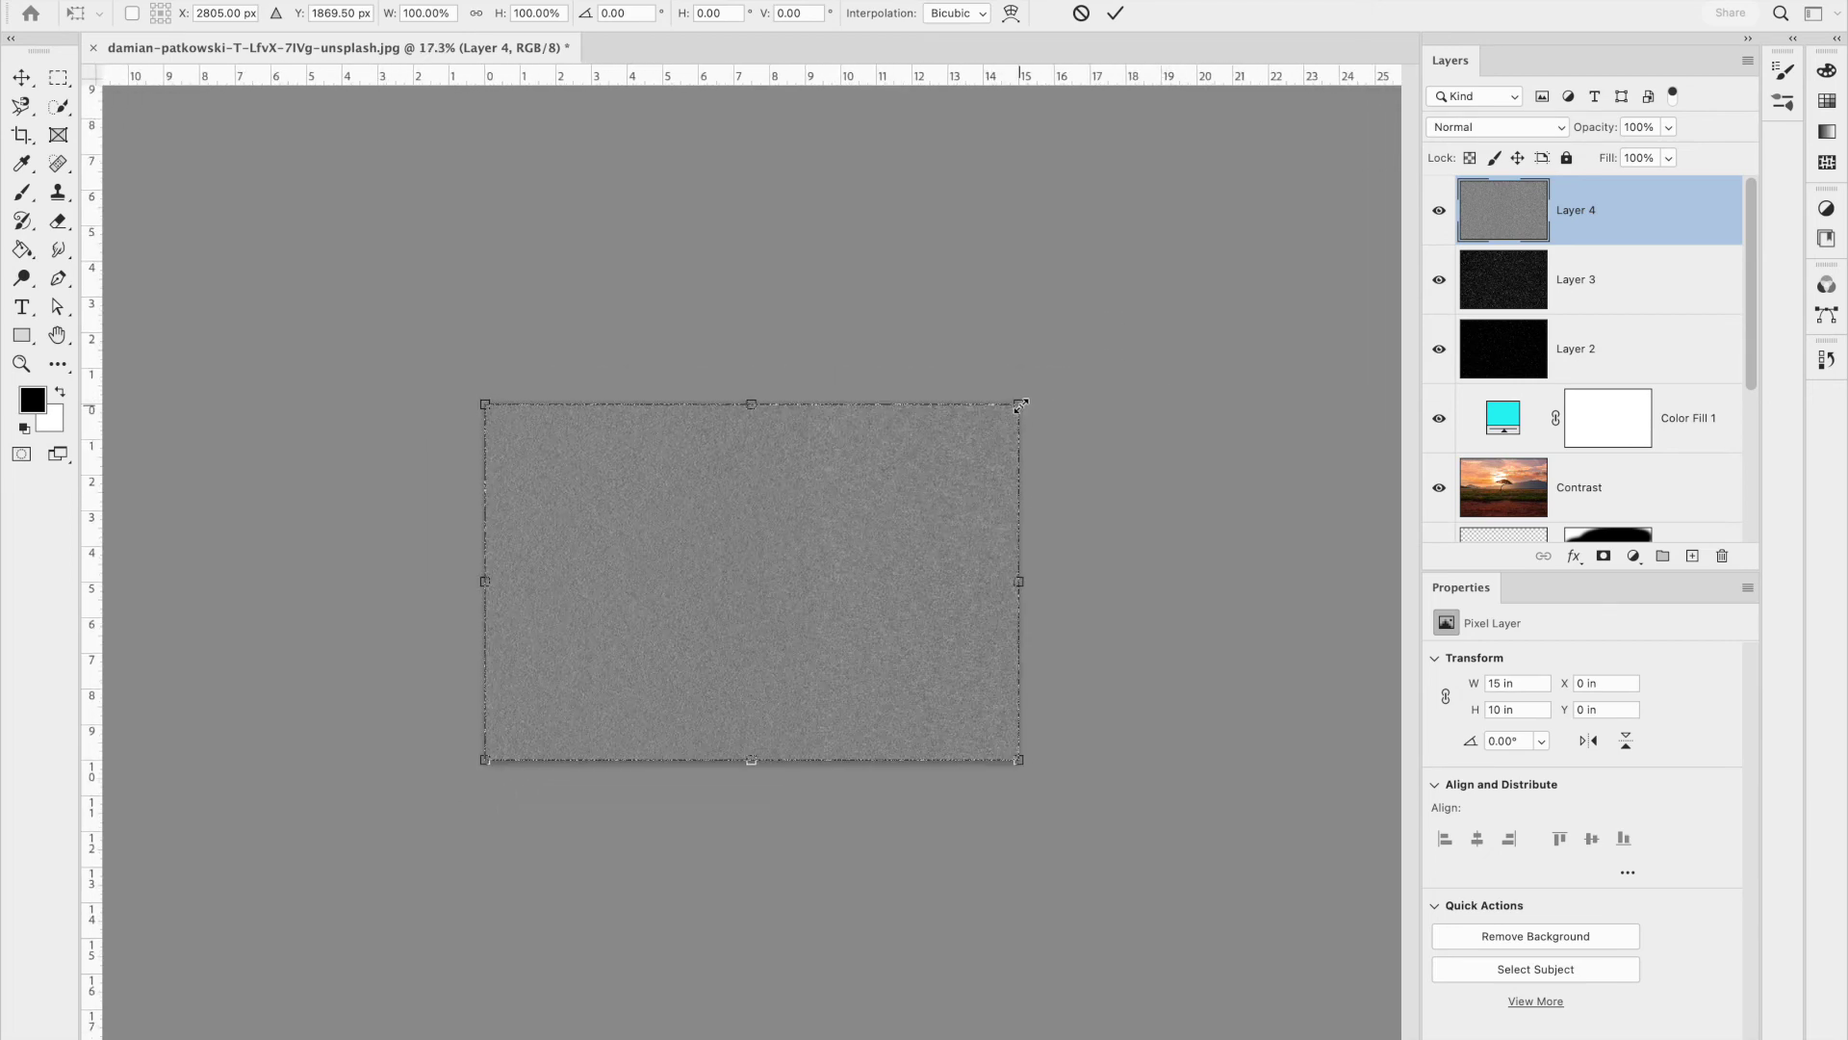
pyautogui.moveTo(1020, 406); pyautogui.dragTo(1424, 85)
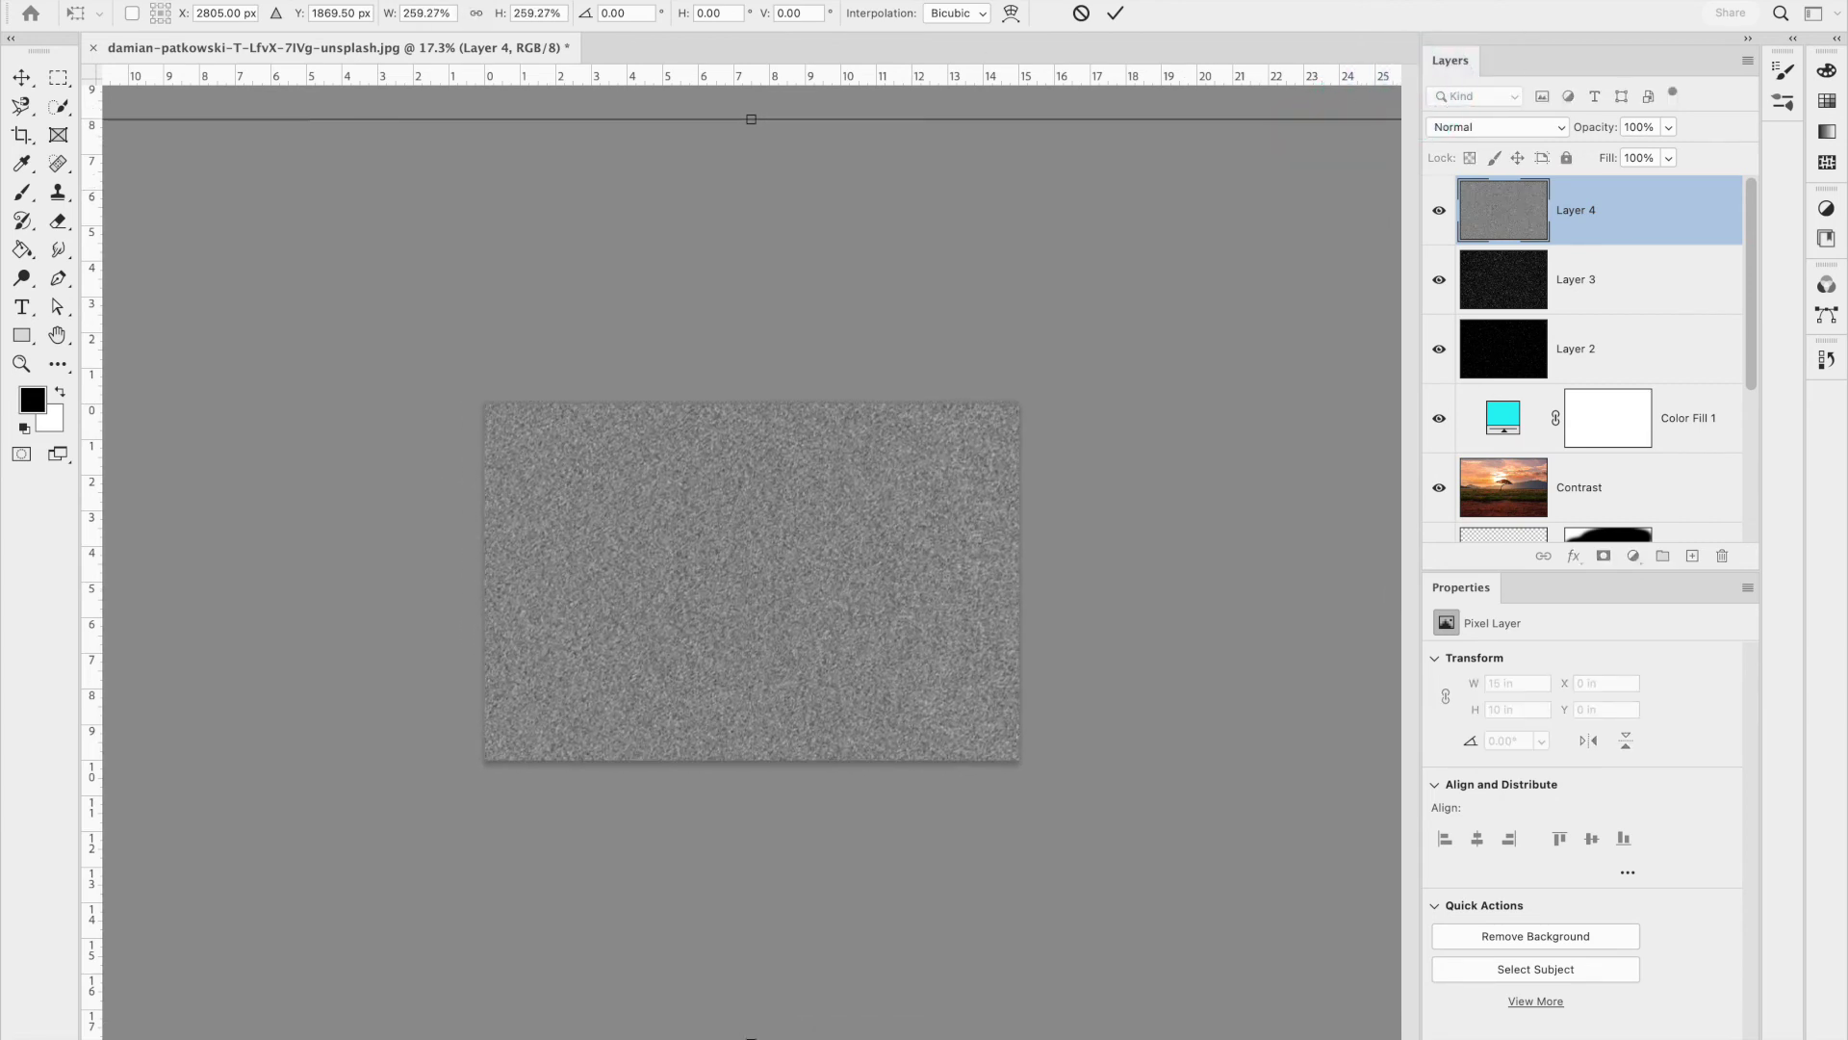
pyautogui.click(280, 2)
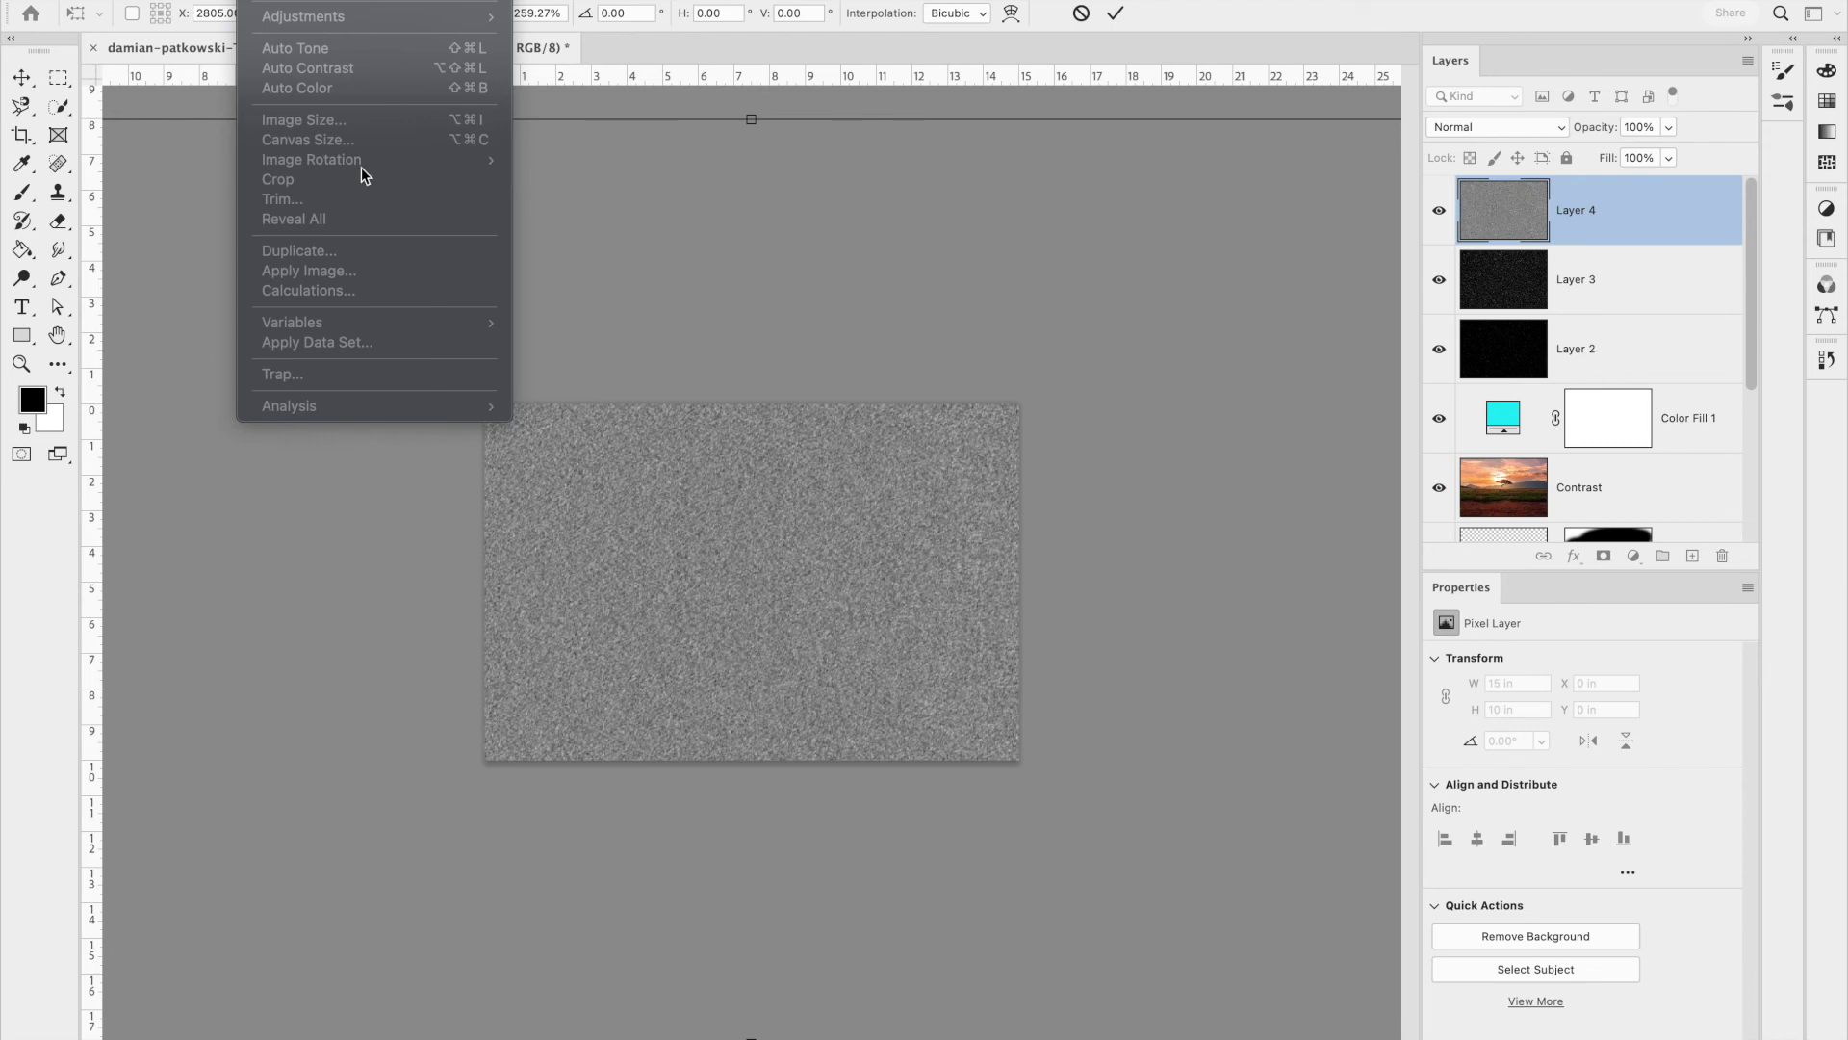
pyautogui.click(333, 452)
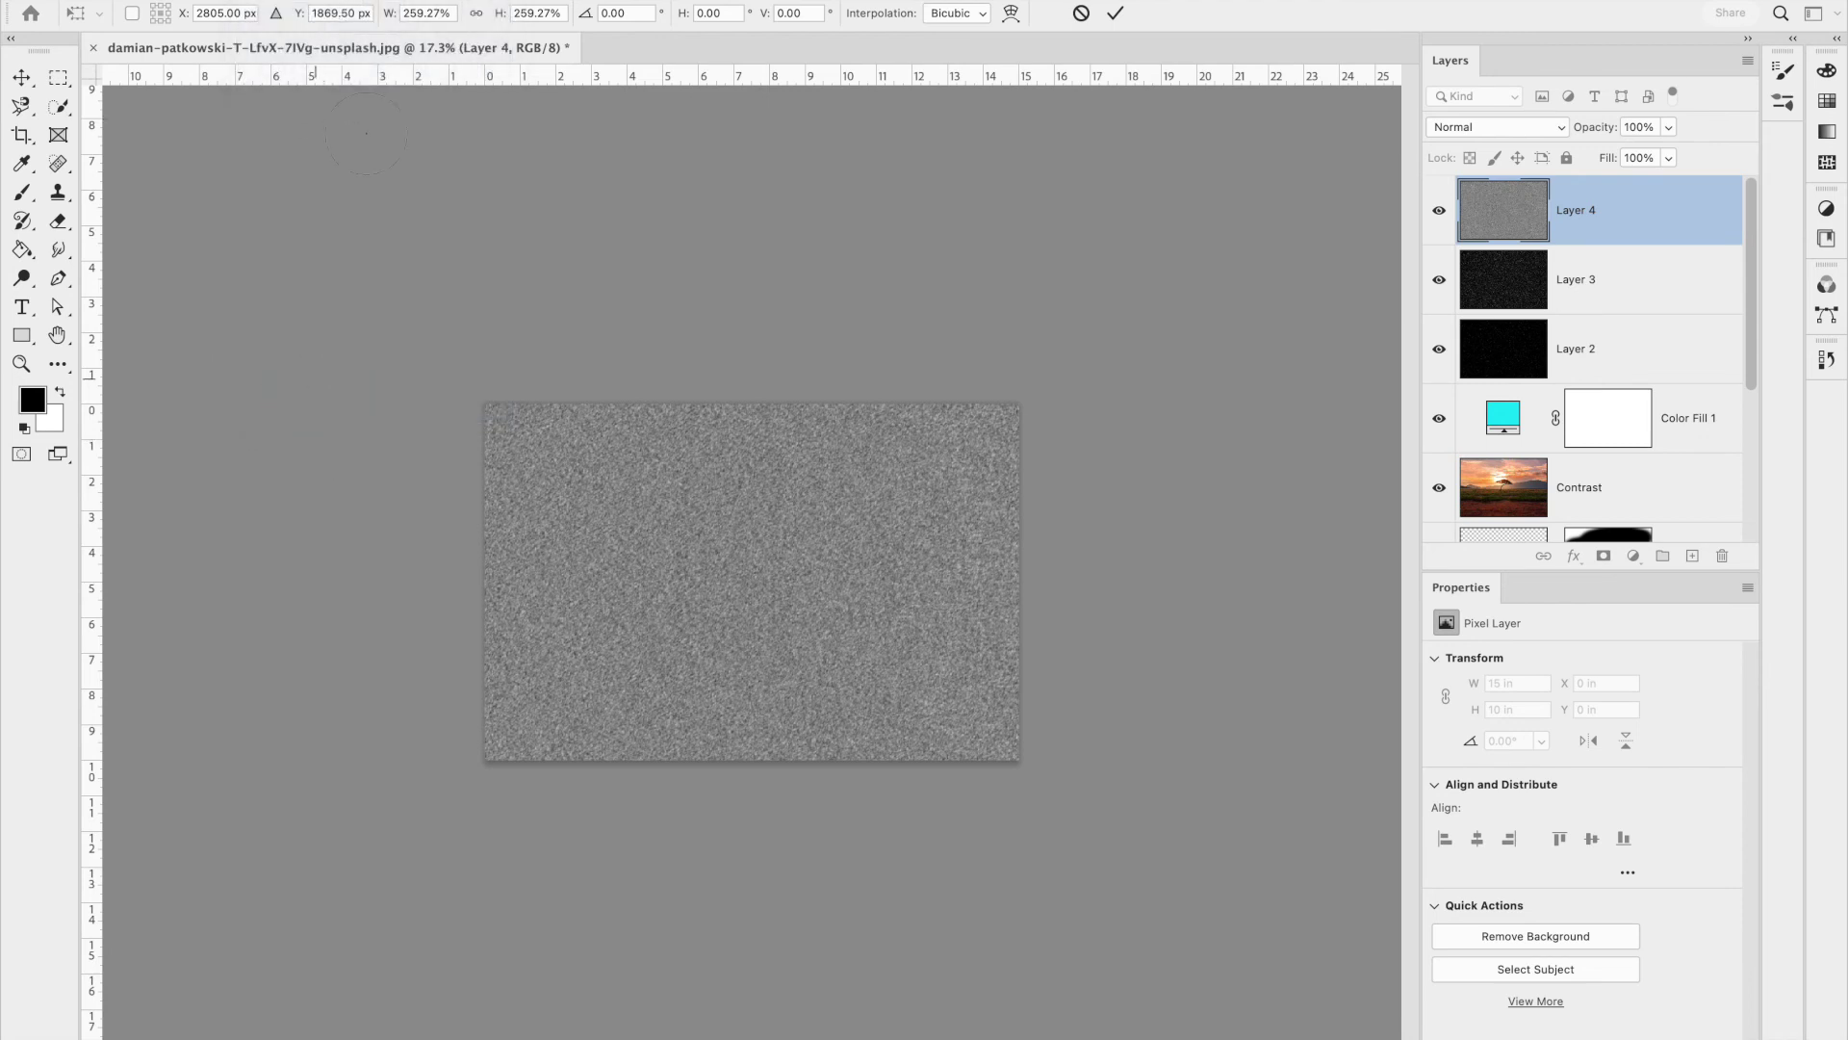
pyautogui.press('b')
# Darken Layer 4 with Levels until only sparse specks remain, and set its blend mode to Screen
pyautogui.click(274, 3)
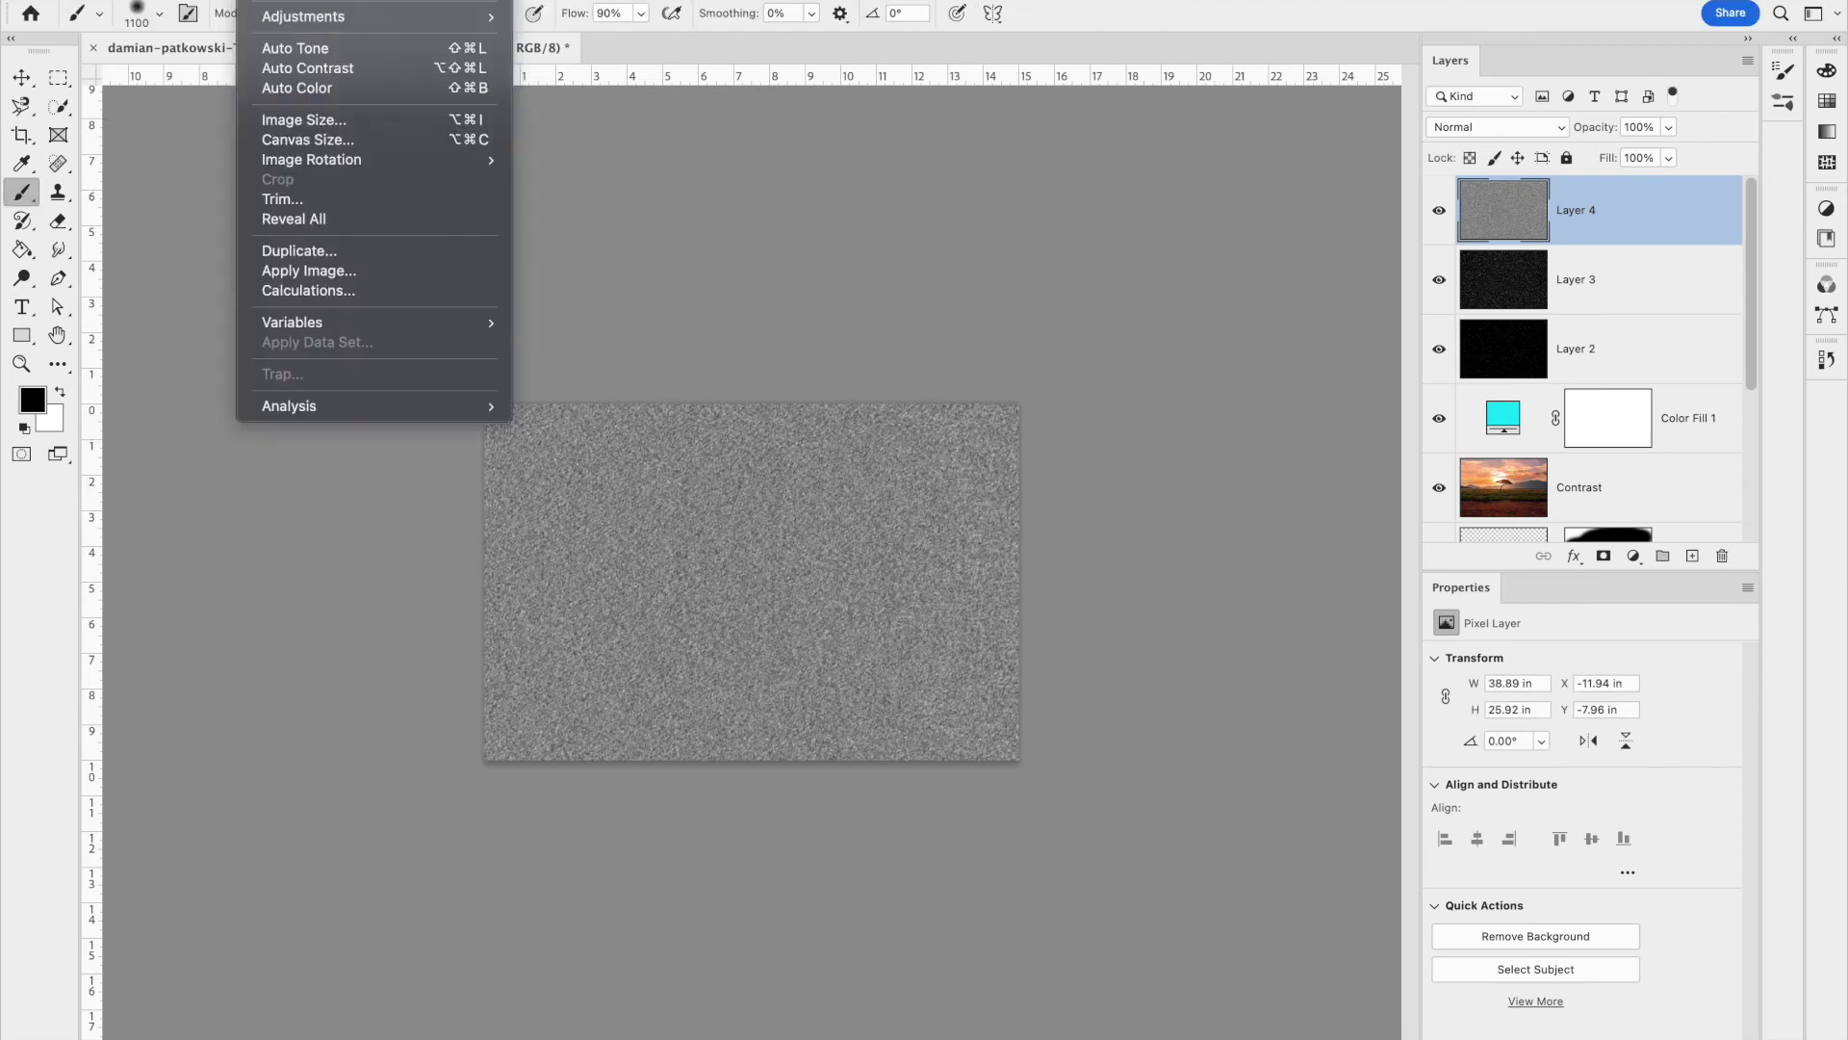
pyautogui.moveTo(304, 16)
pyautogui.click(597, 35)
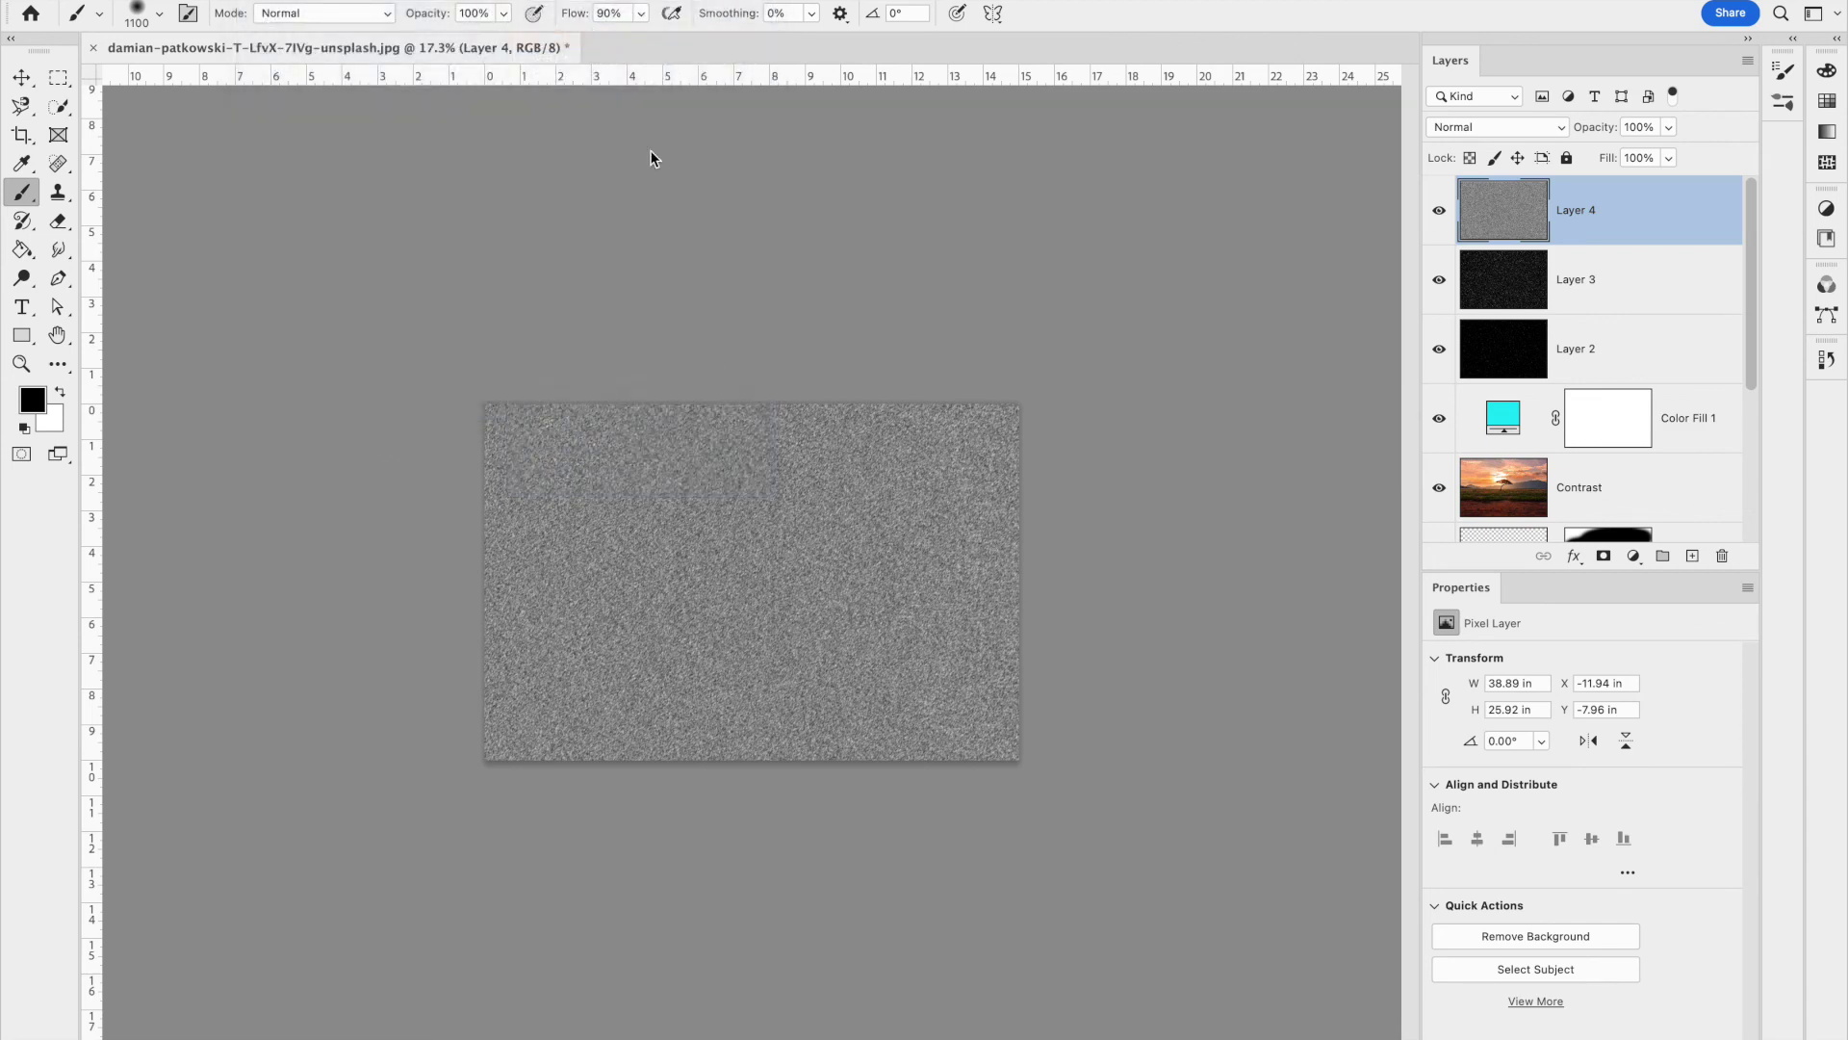
pyautogui.moveTo(1066, 385); pyautogui.dragTo(1273, 385)
pyautogui.click(1427, 176)
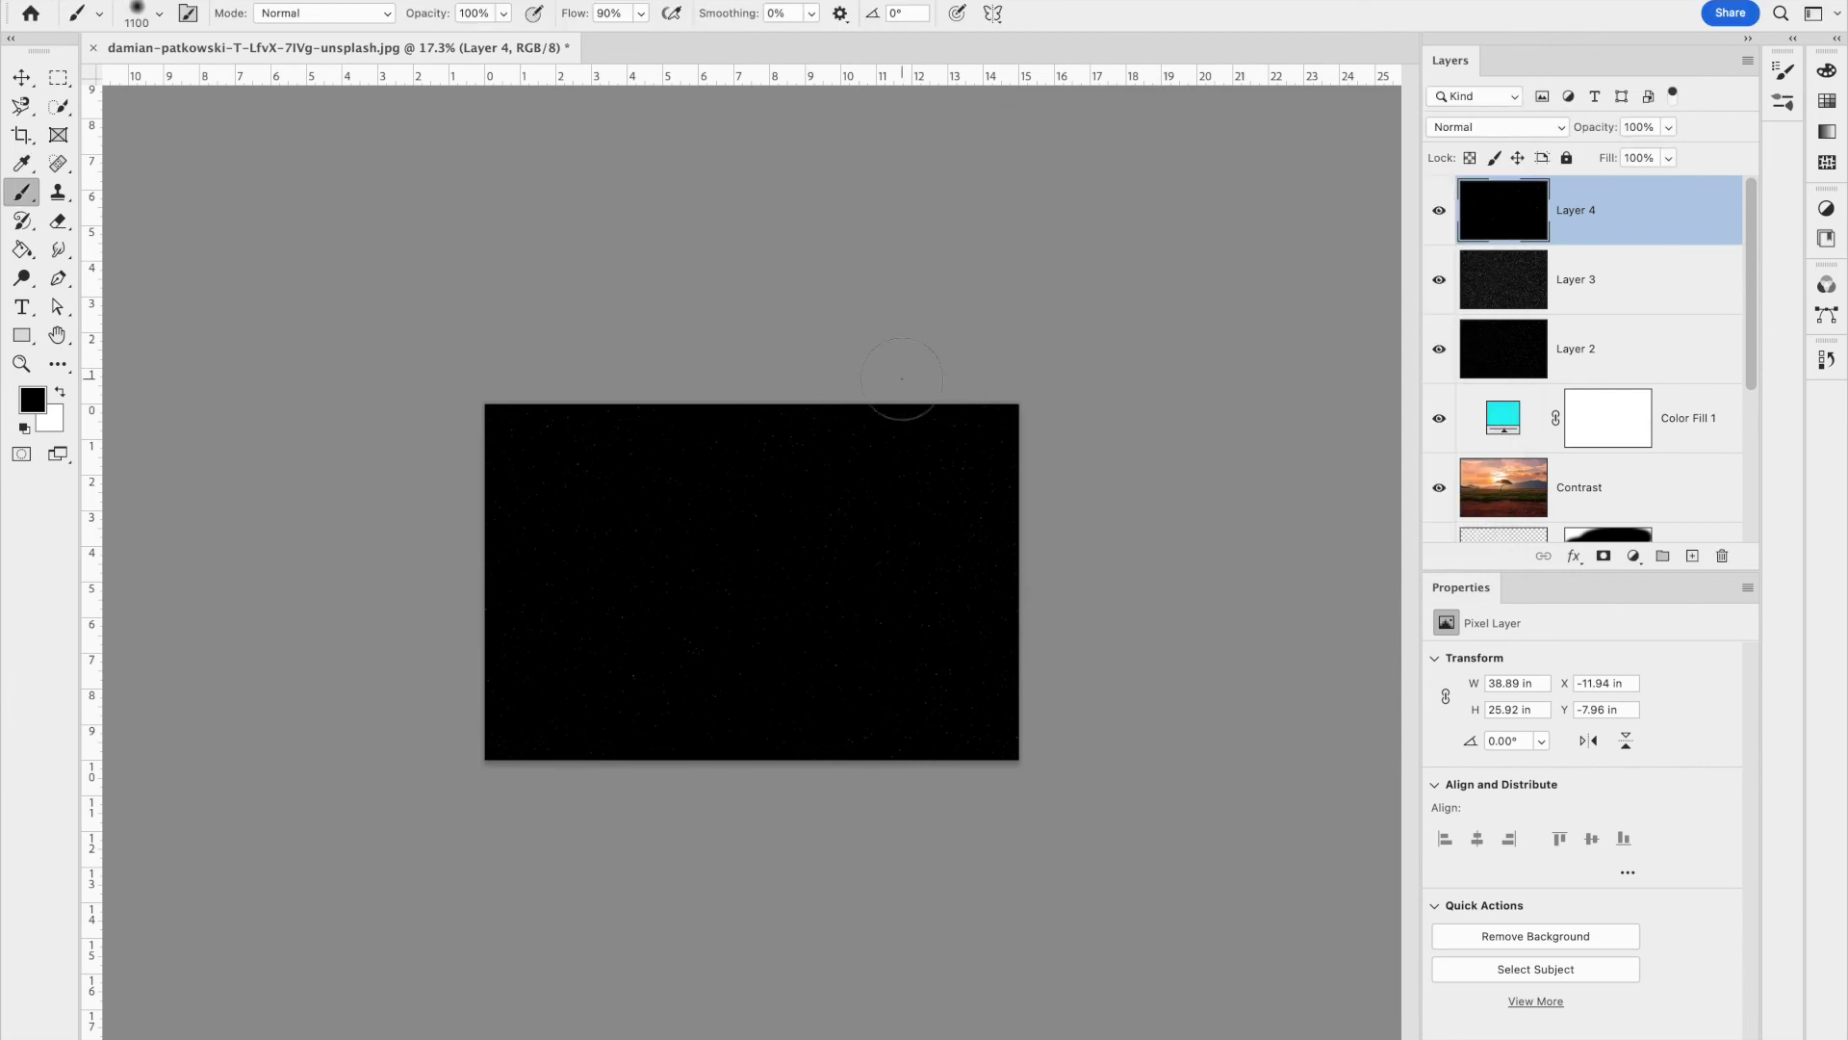
pyautogui.click(1500, 129)
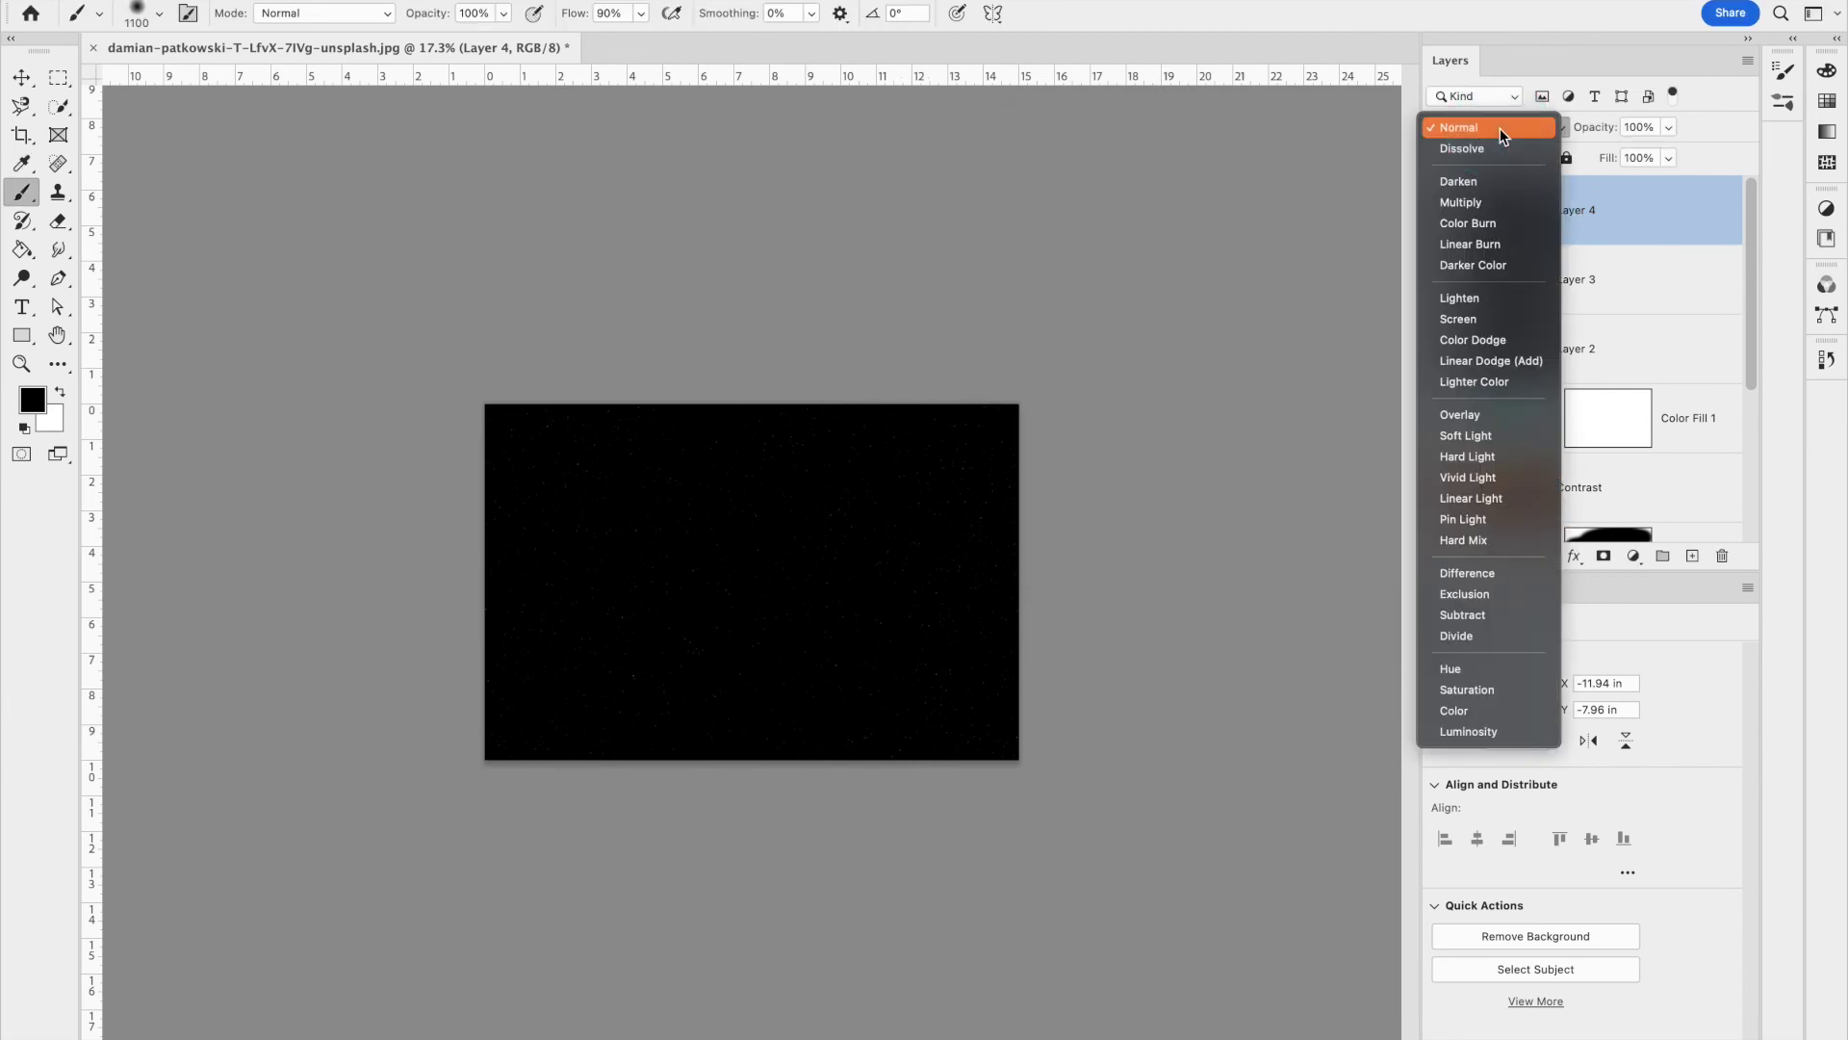
pyautogui.click(1508, 319)
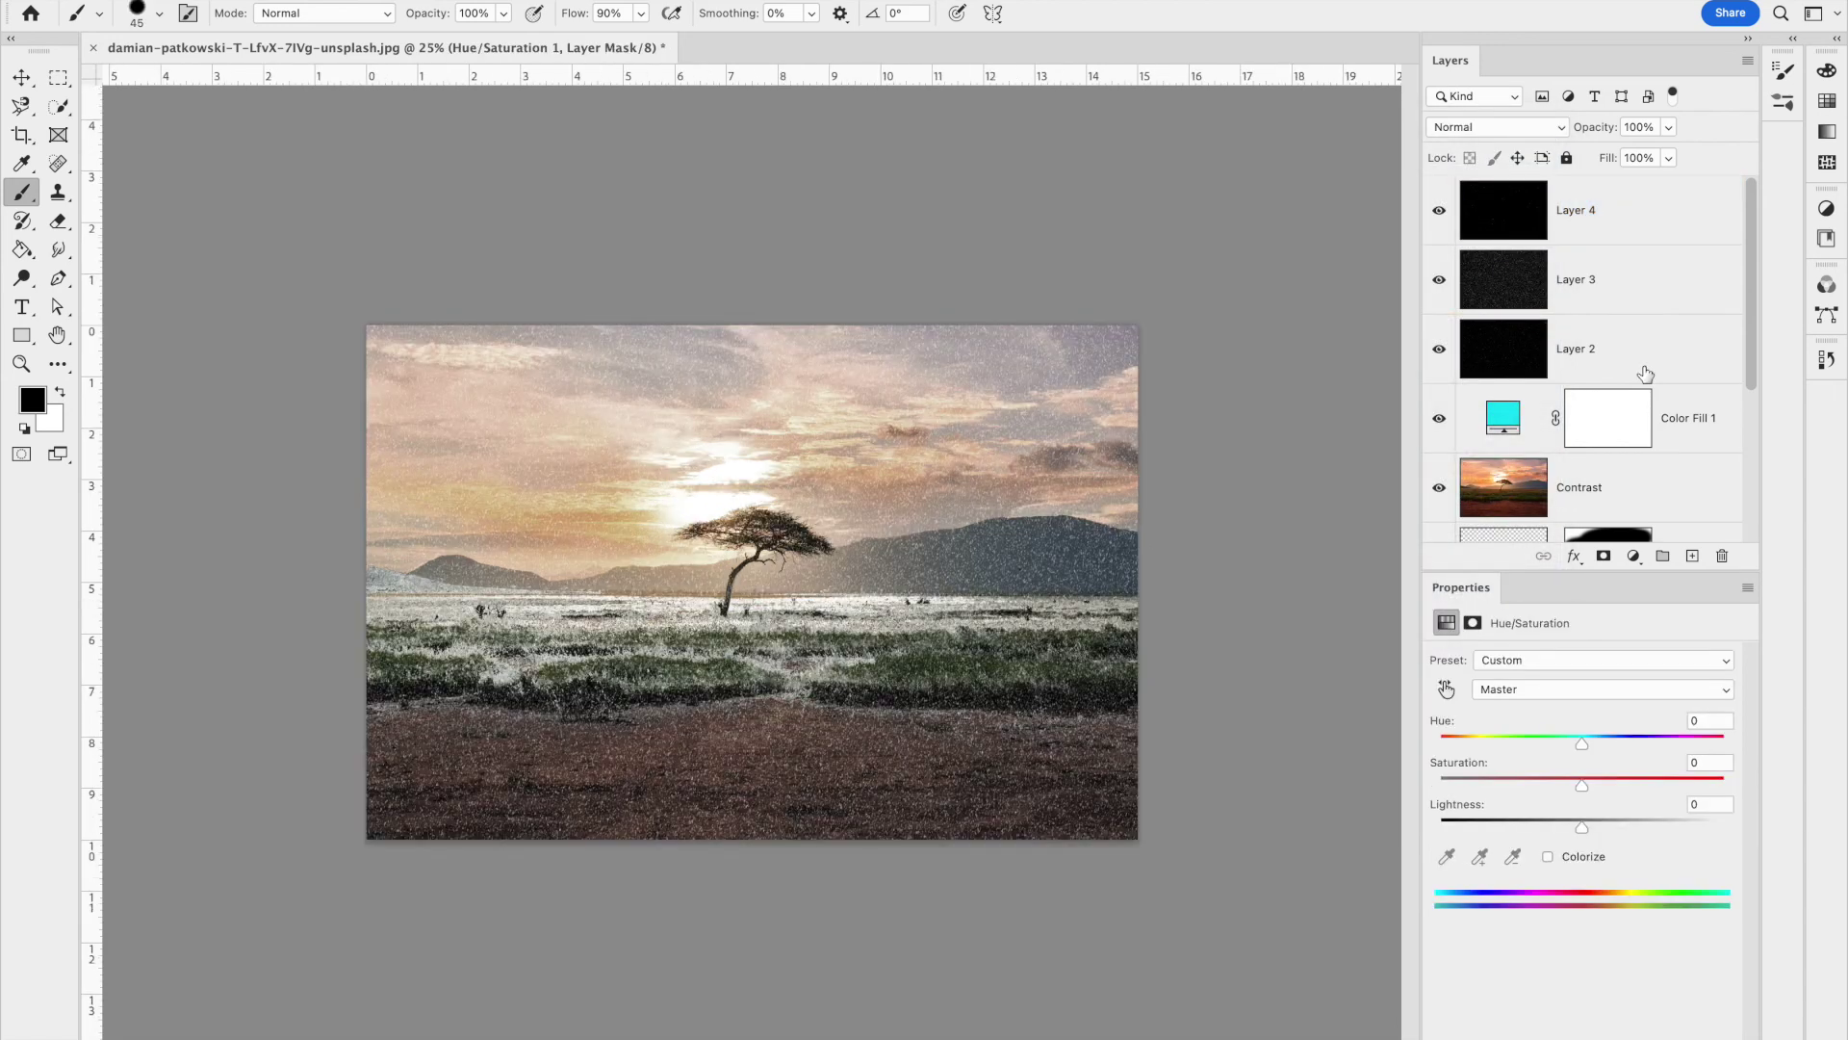
# Group all layers from Layer 4 down through the Hue/Saturation adjustment, leaving Sunset and Original Image outside
pyautogui.click(1625, 216)
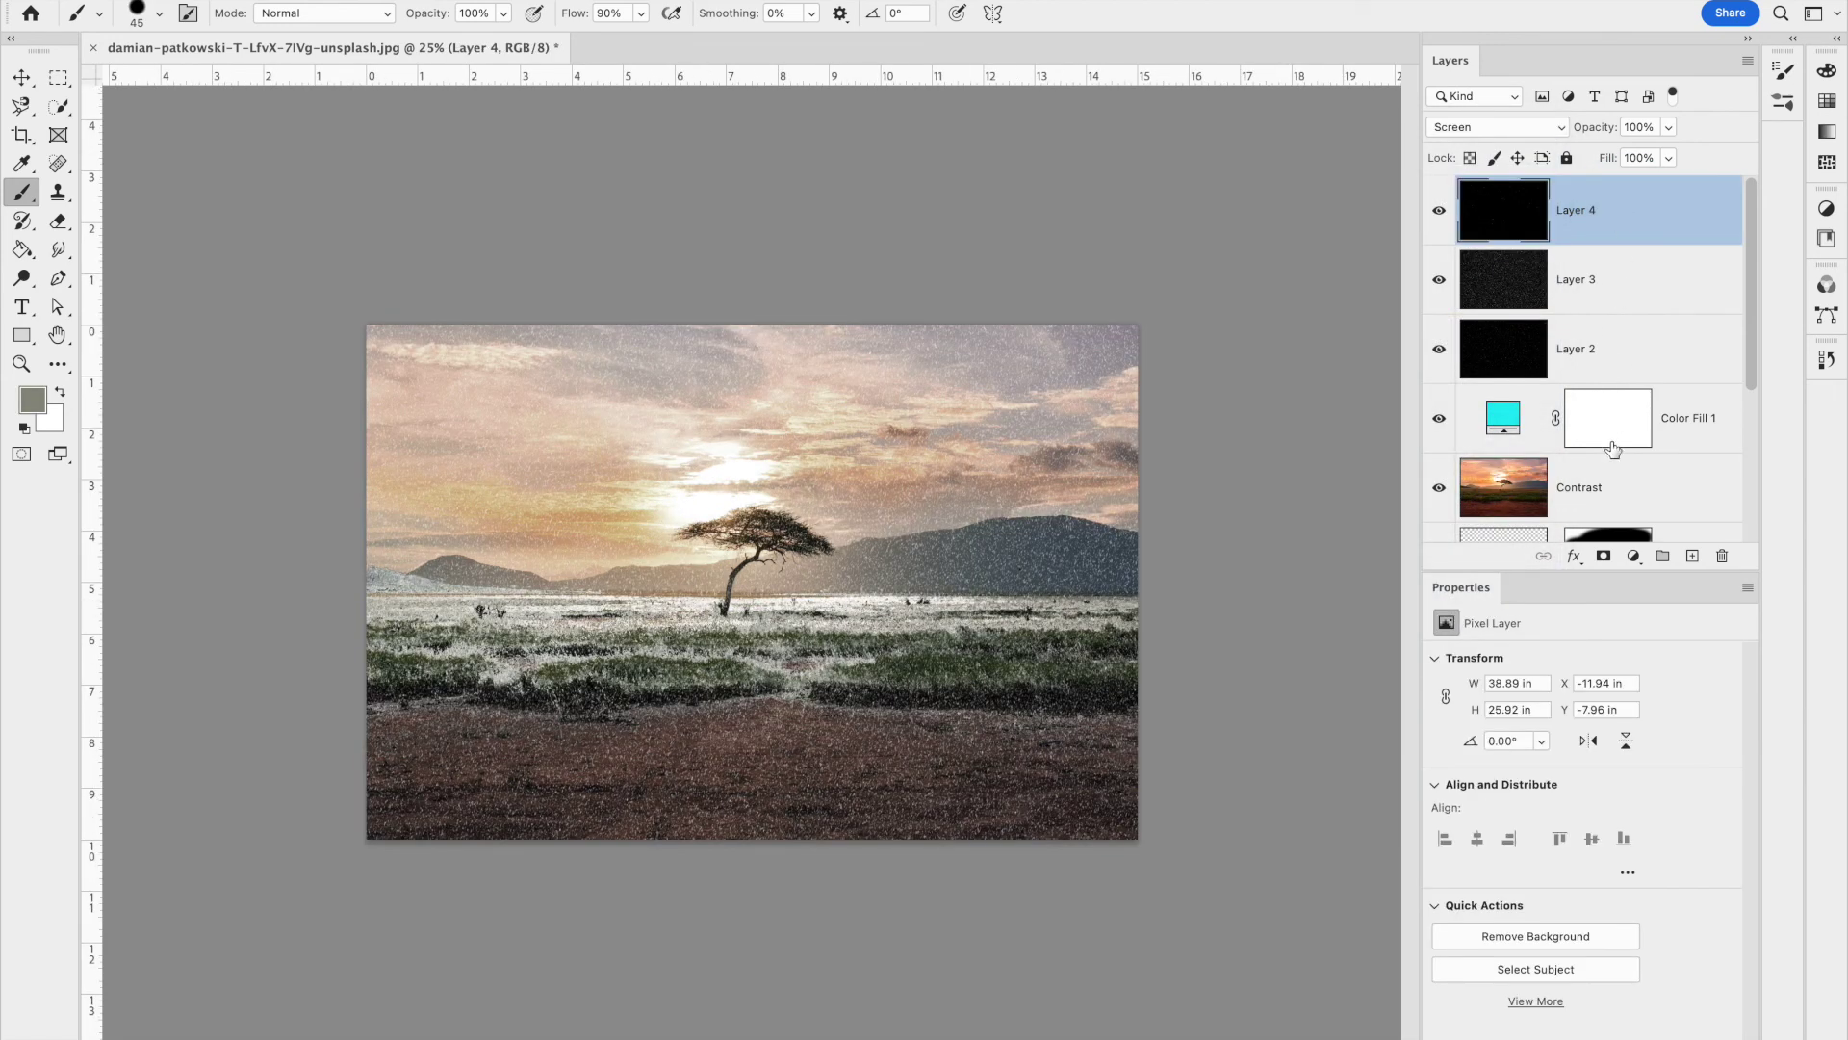
pyautogui.scroll(-4, 1614, 449)
pyautogui.scroll(-2, 1614, 449)
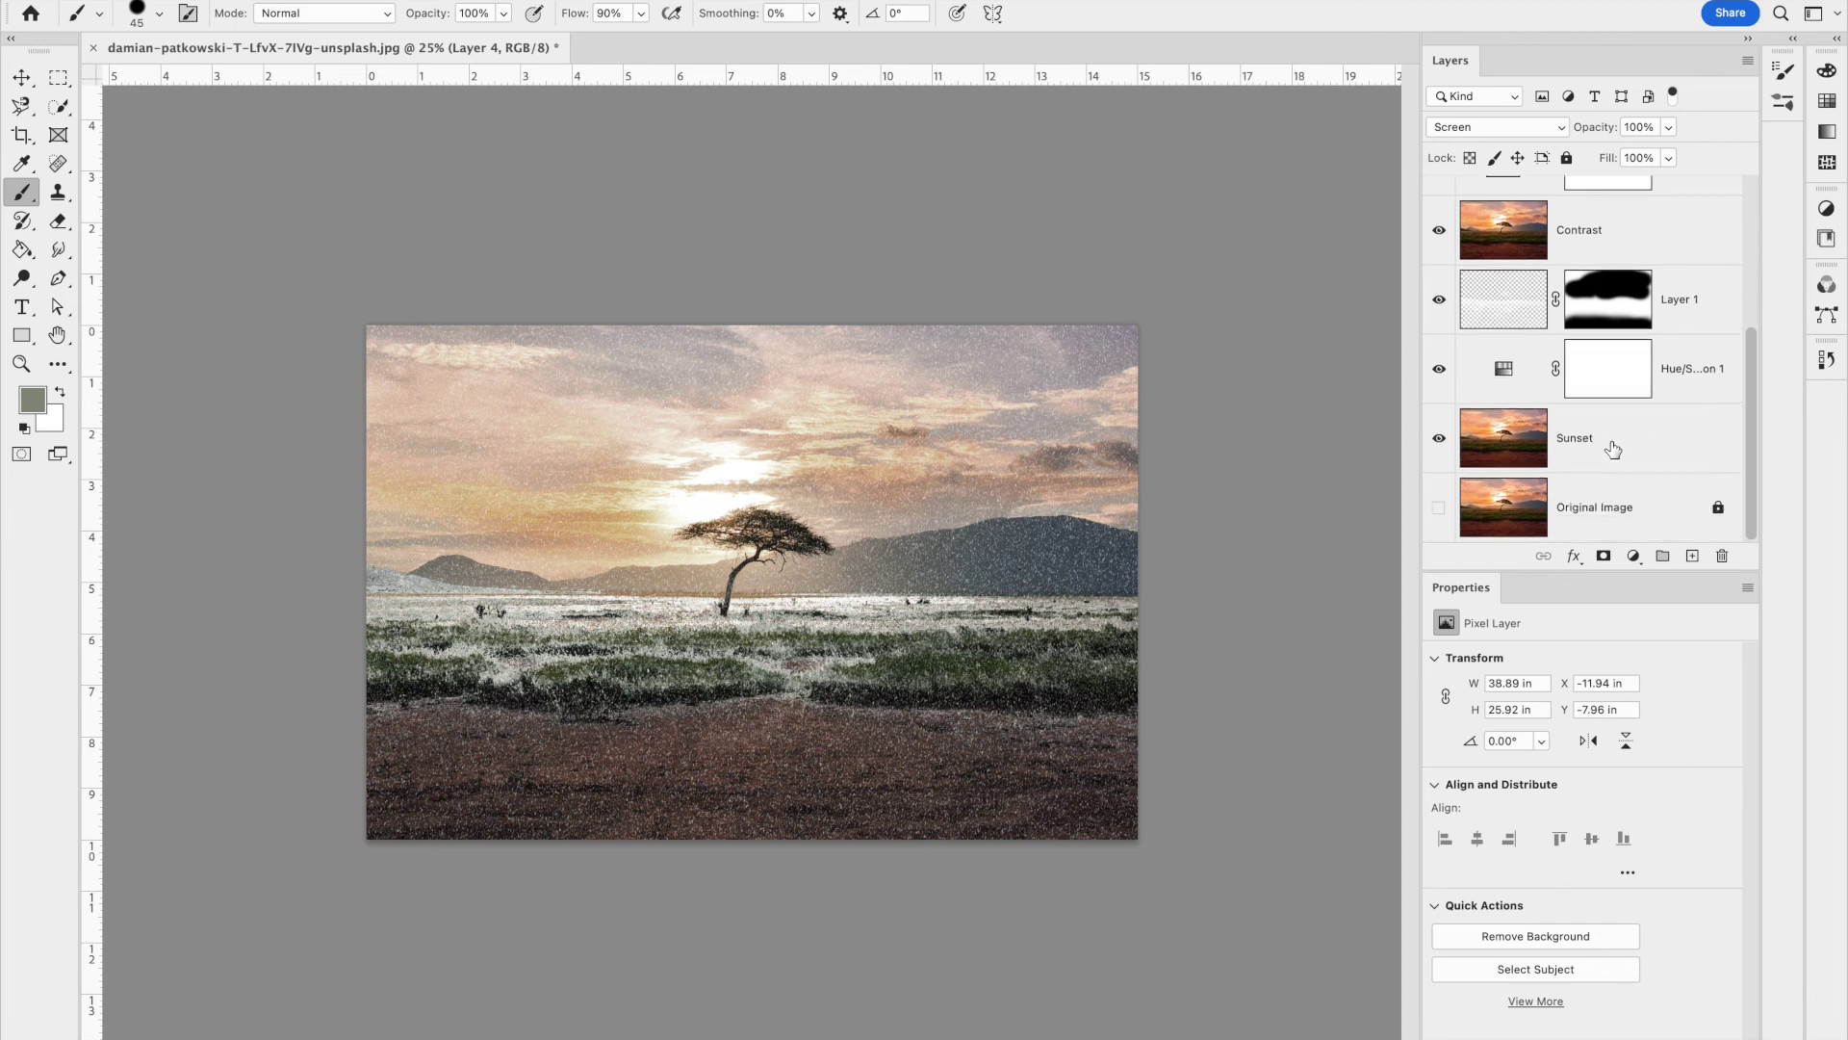
pyautogui.keyDown('shift'); pyautogui.click(1714, 378); pyautogui.keyUp('shift')
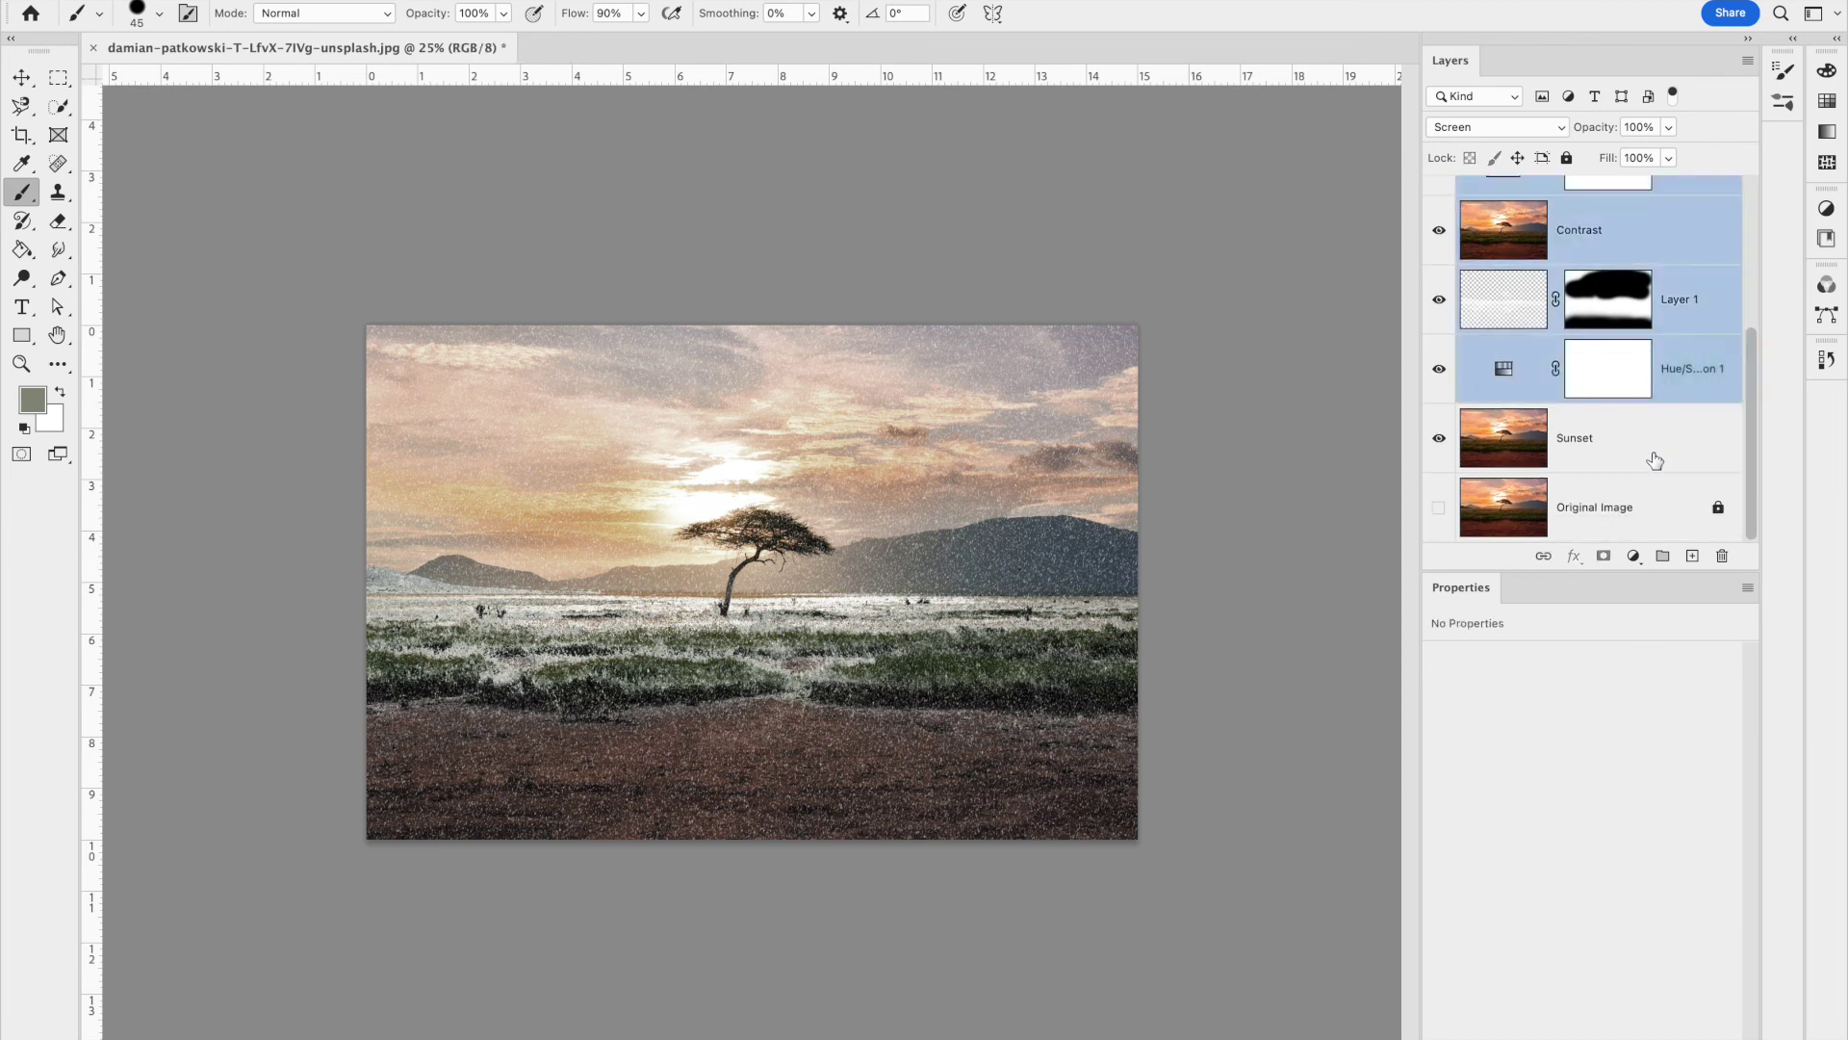
pyautogui.click(1663, 556)
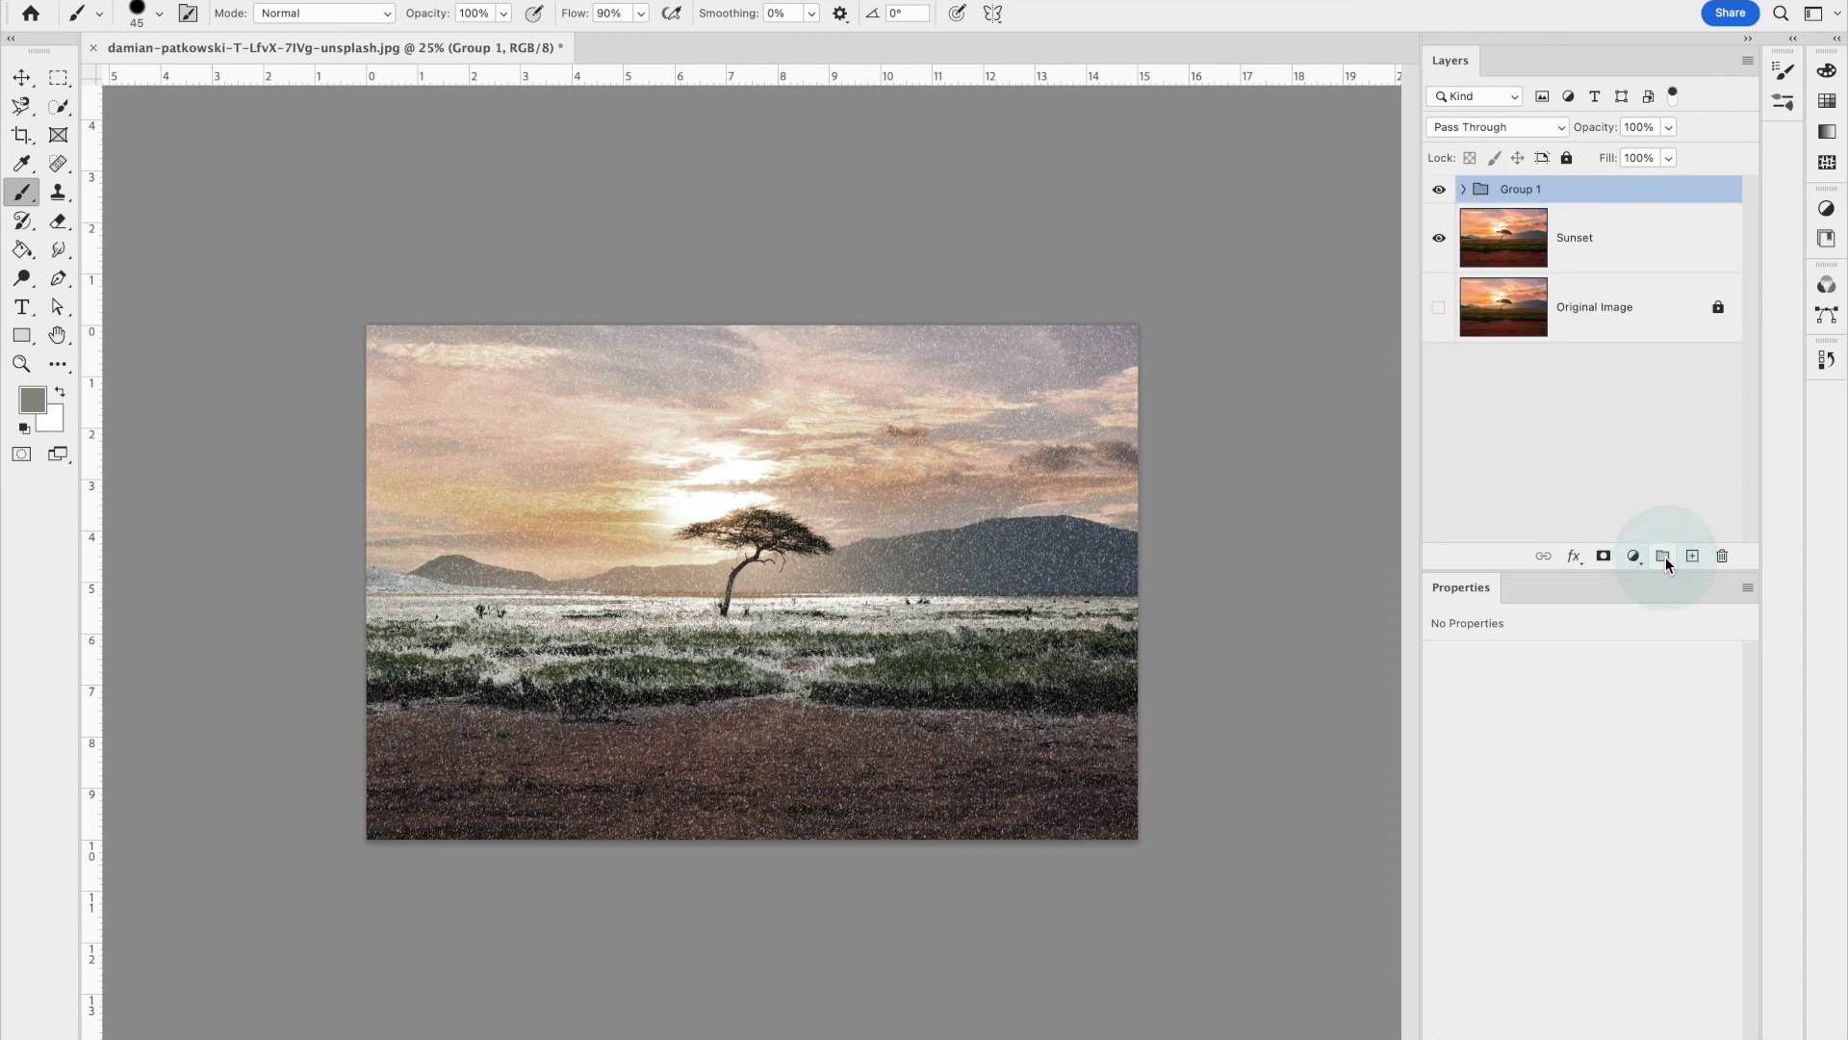
# Toggle the new group's visibility several times to compare the snowy scene with the sunset photo, leaving the group shown
pyautogui.click(1439, 189)
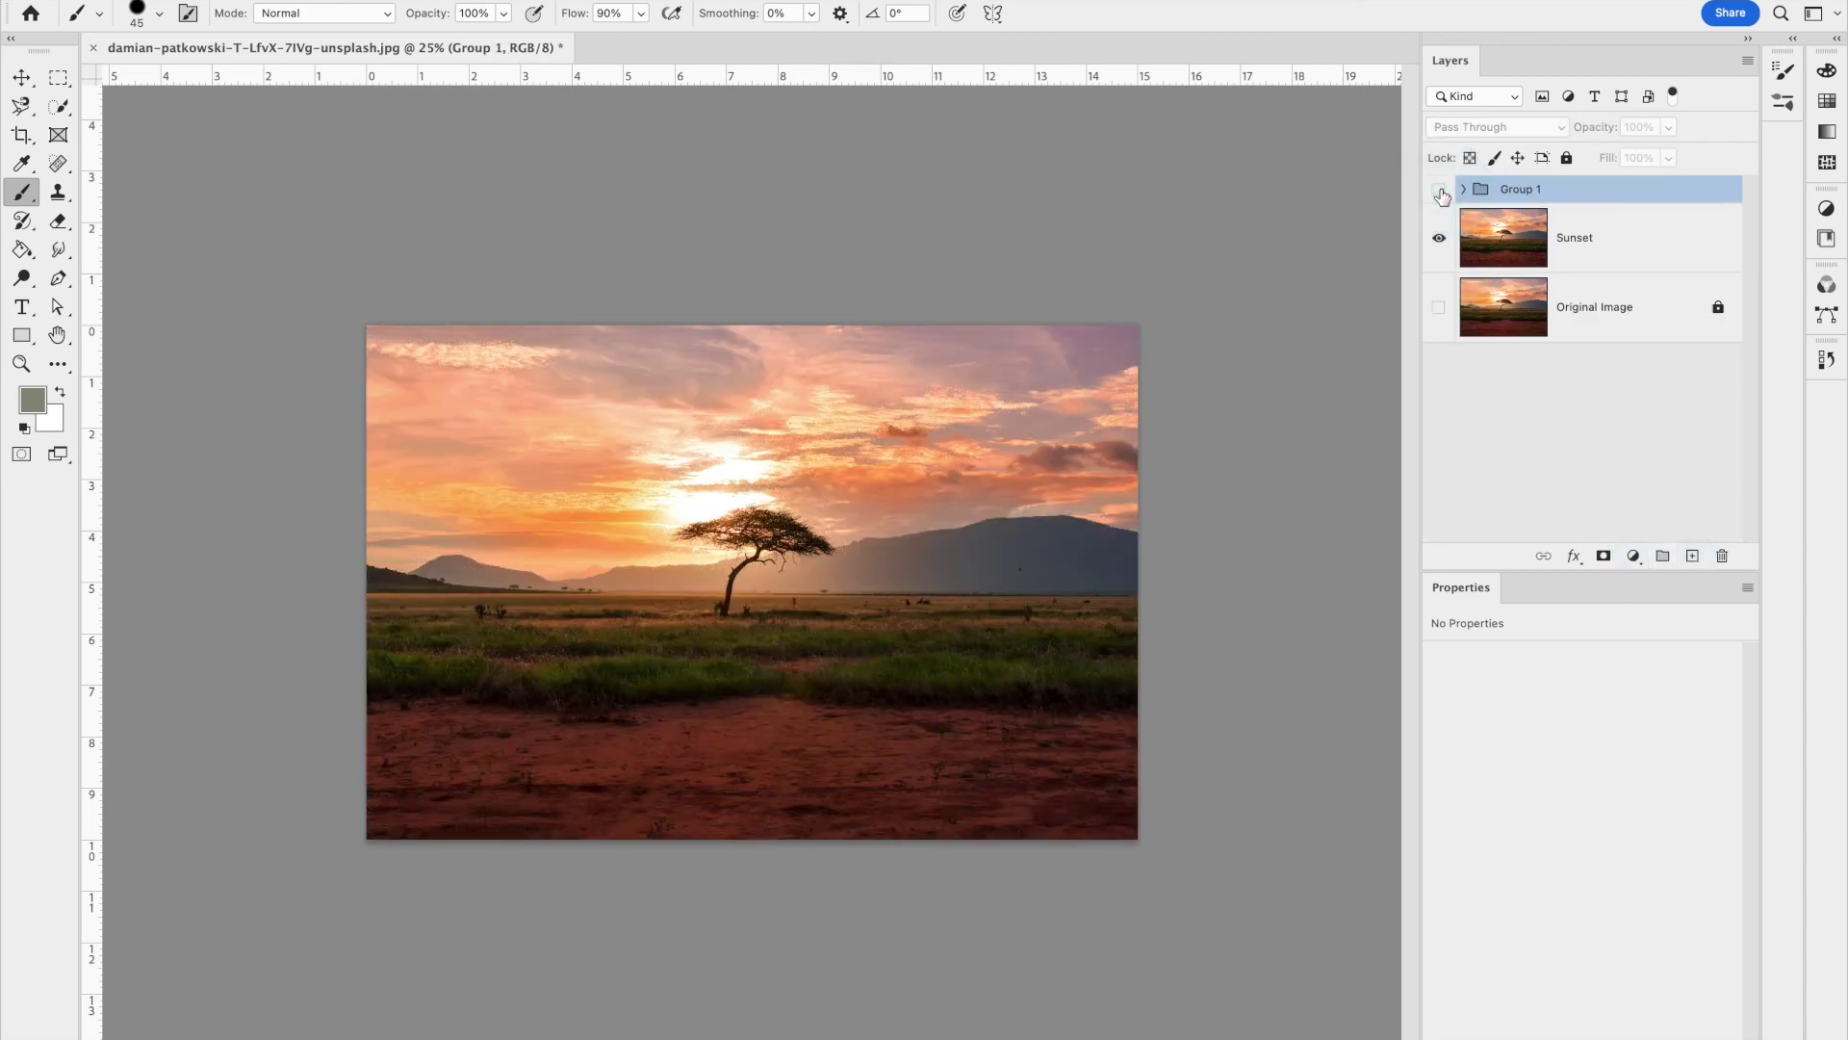
pyautogui.click(1439, 190)
pyautogui.click(1439, 190)
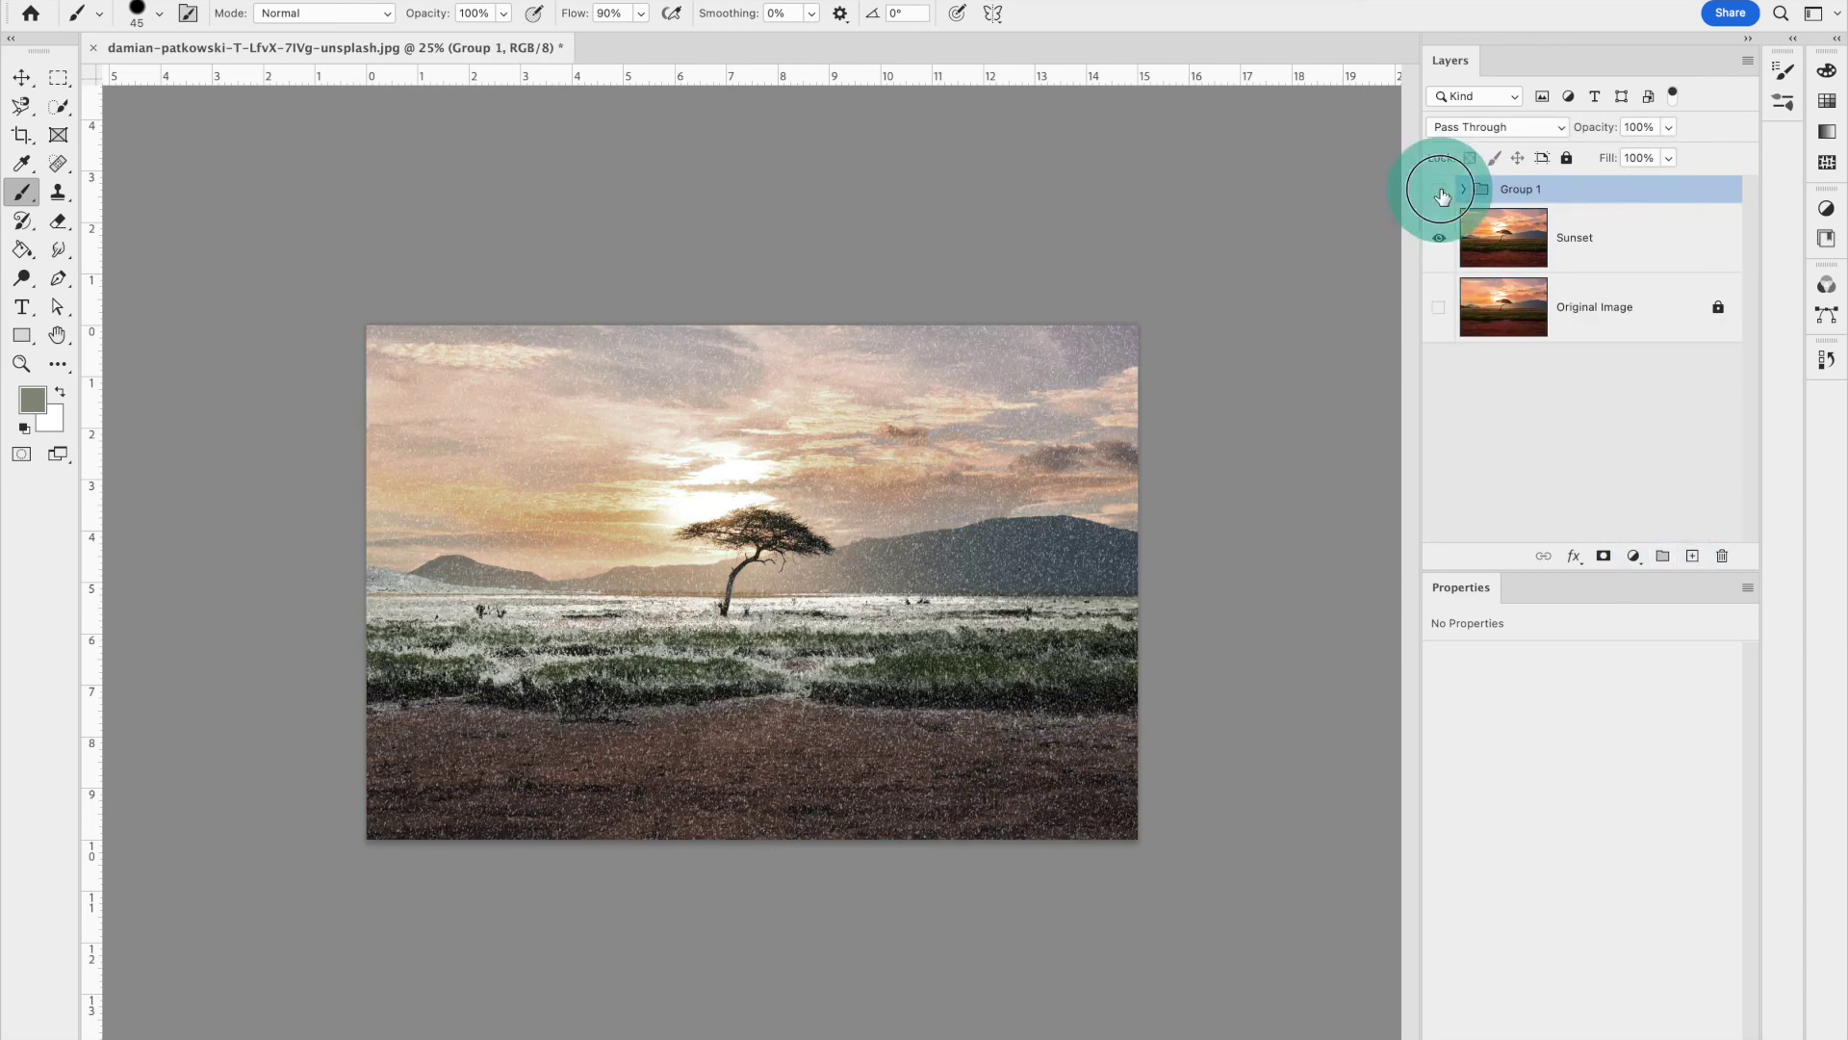
pyautogui.click(1440, 190)
pyautogui.click(1439, 189)
pyautogui.click(1439, 189)
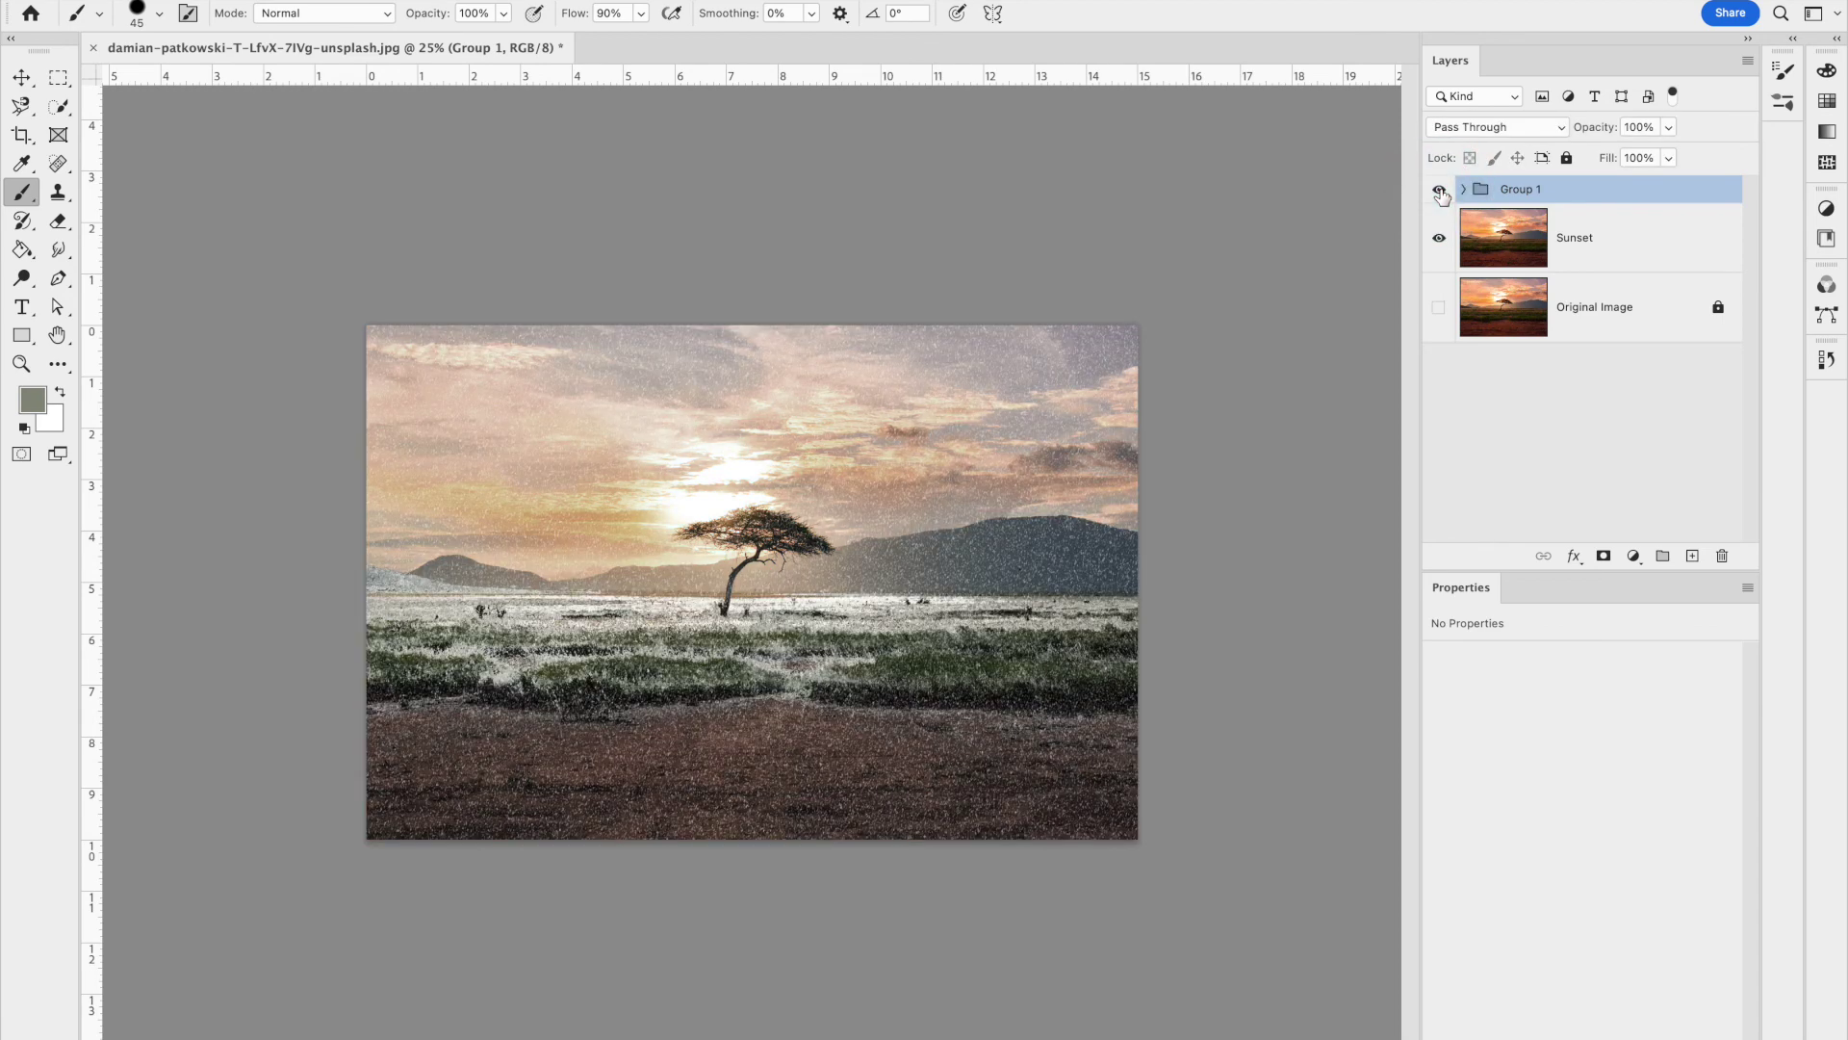